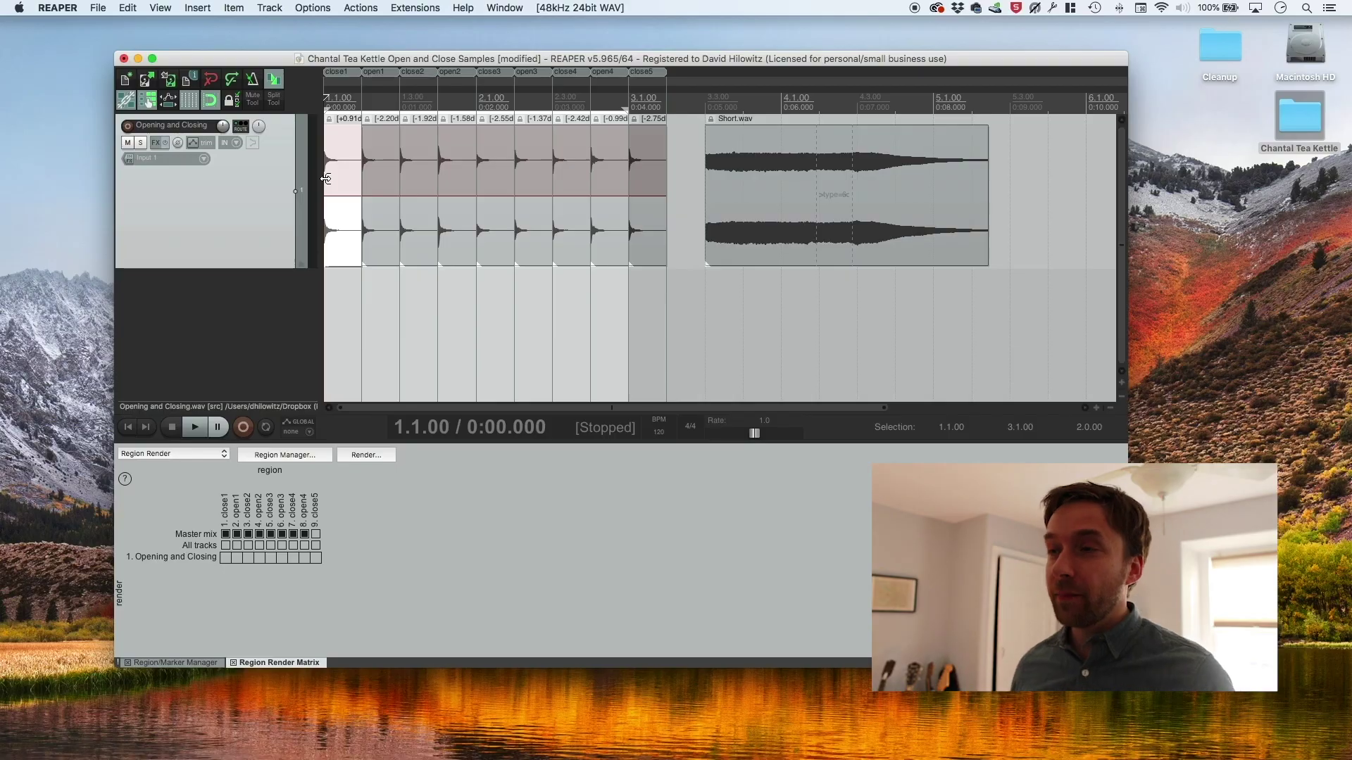
click(706, 174)
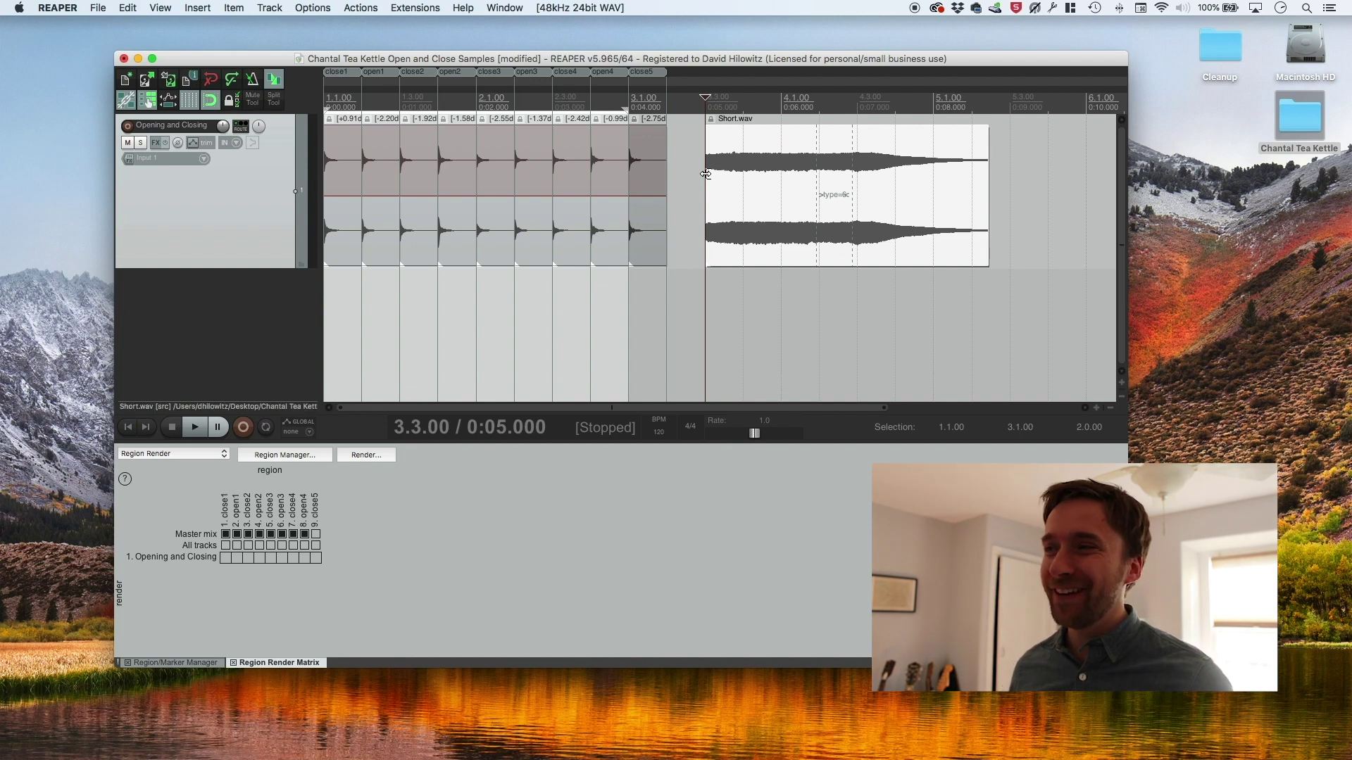
key(space)
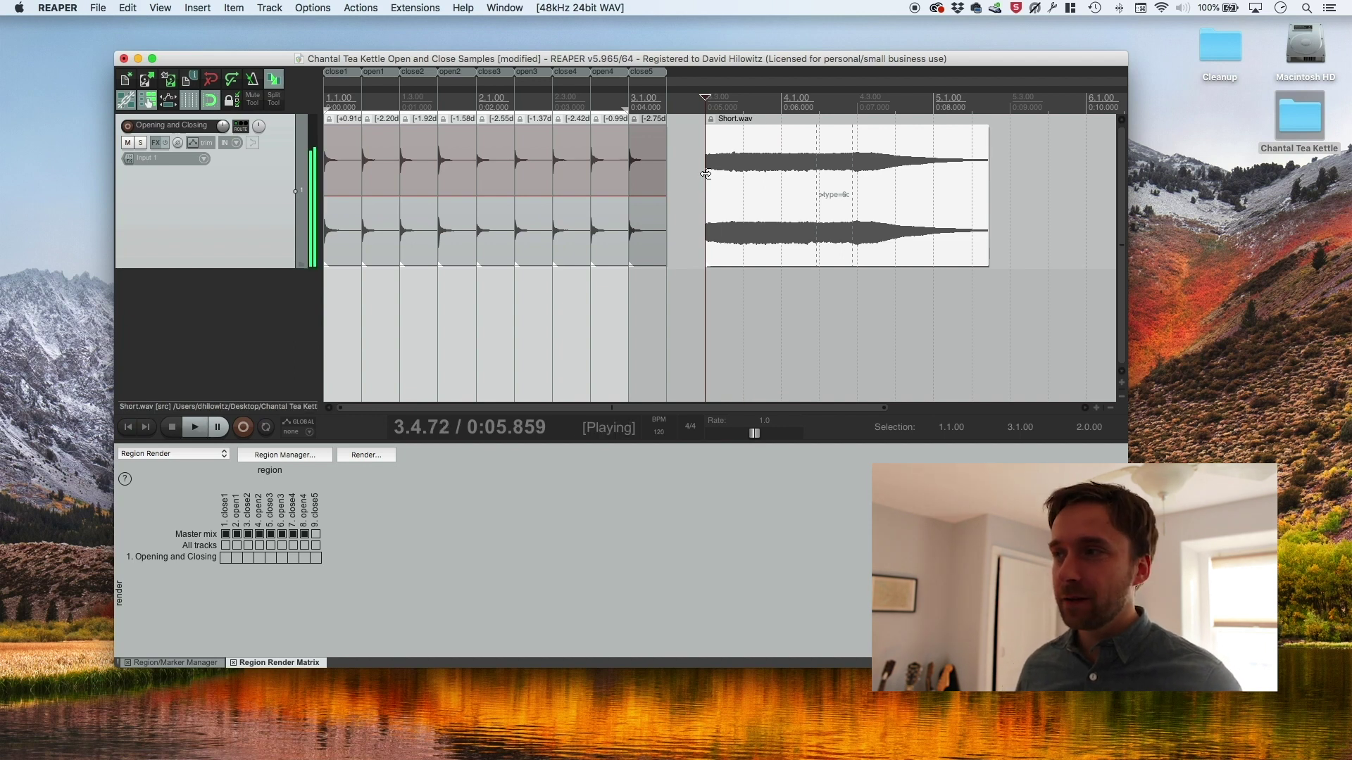
key(space)
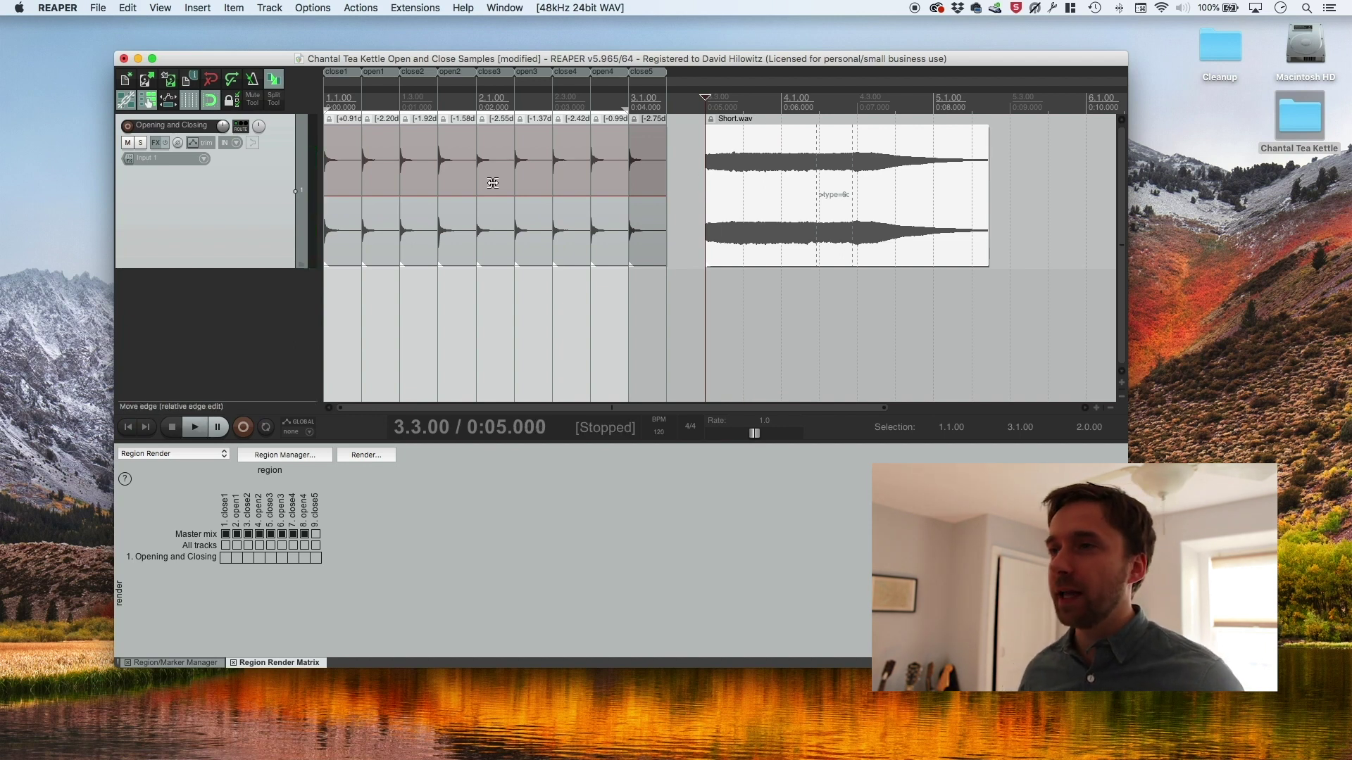
click(326, 165)
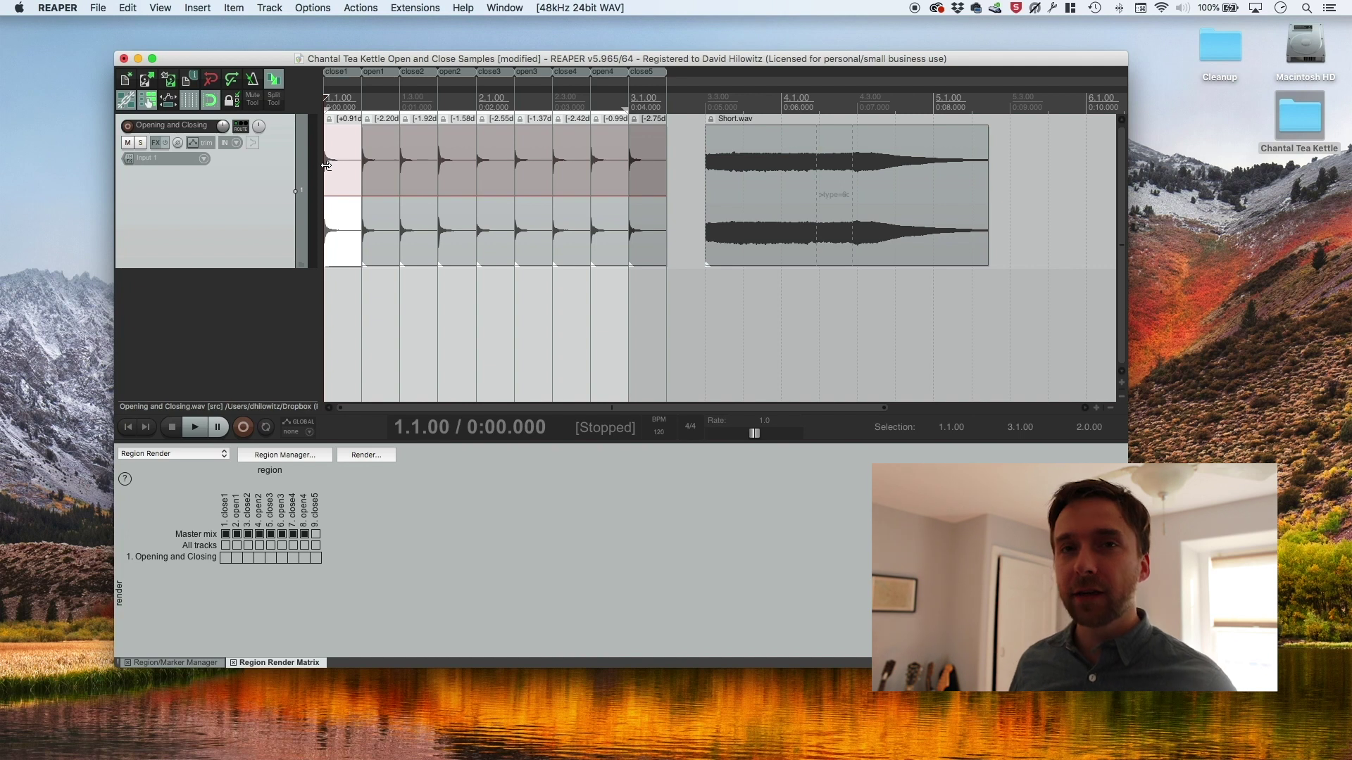
key(space)
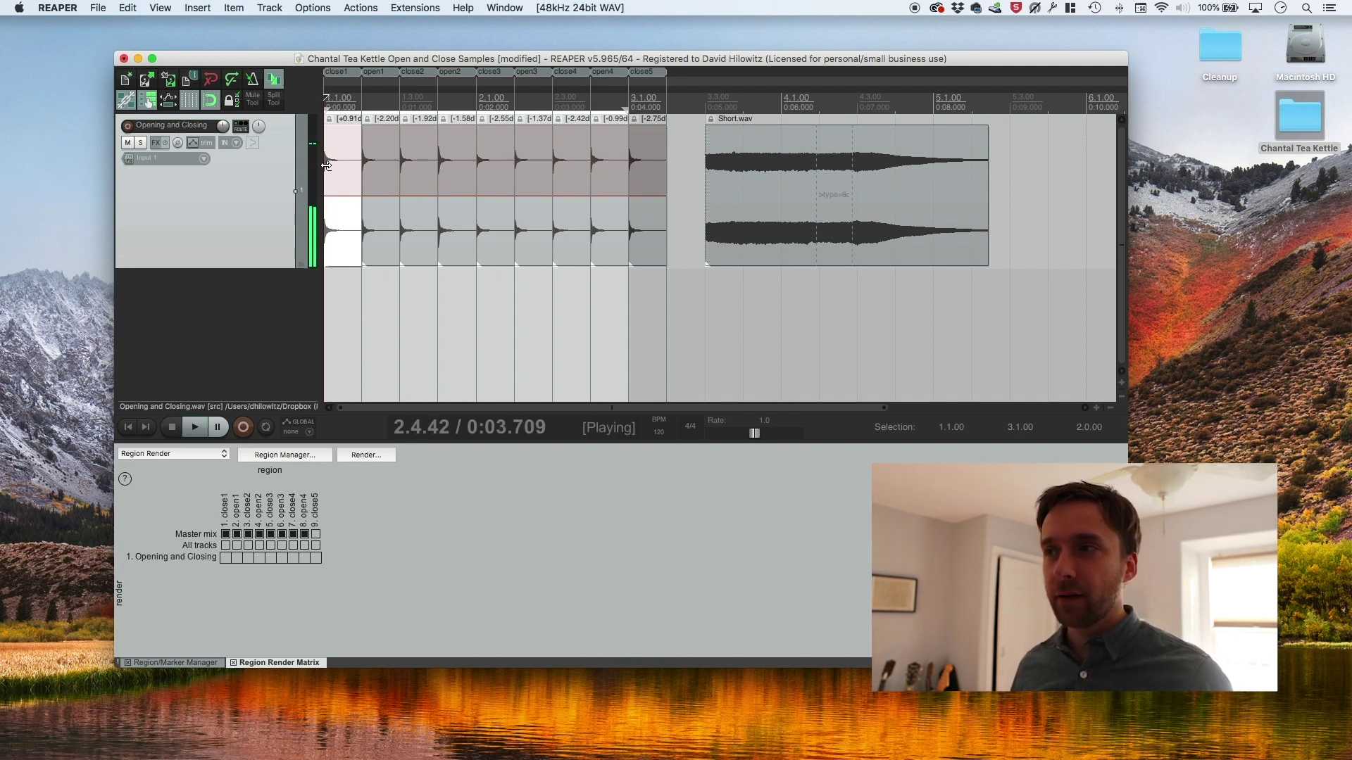
key(space)
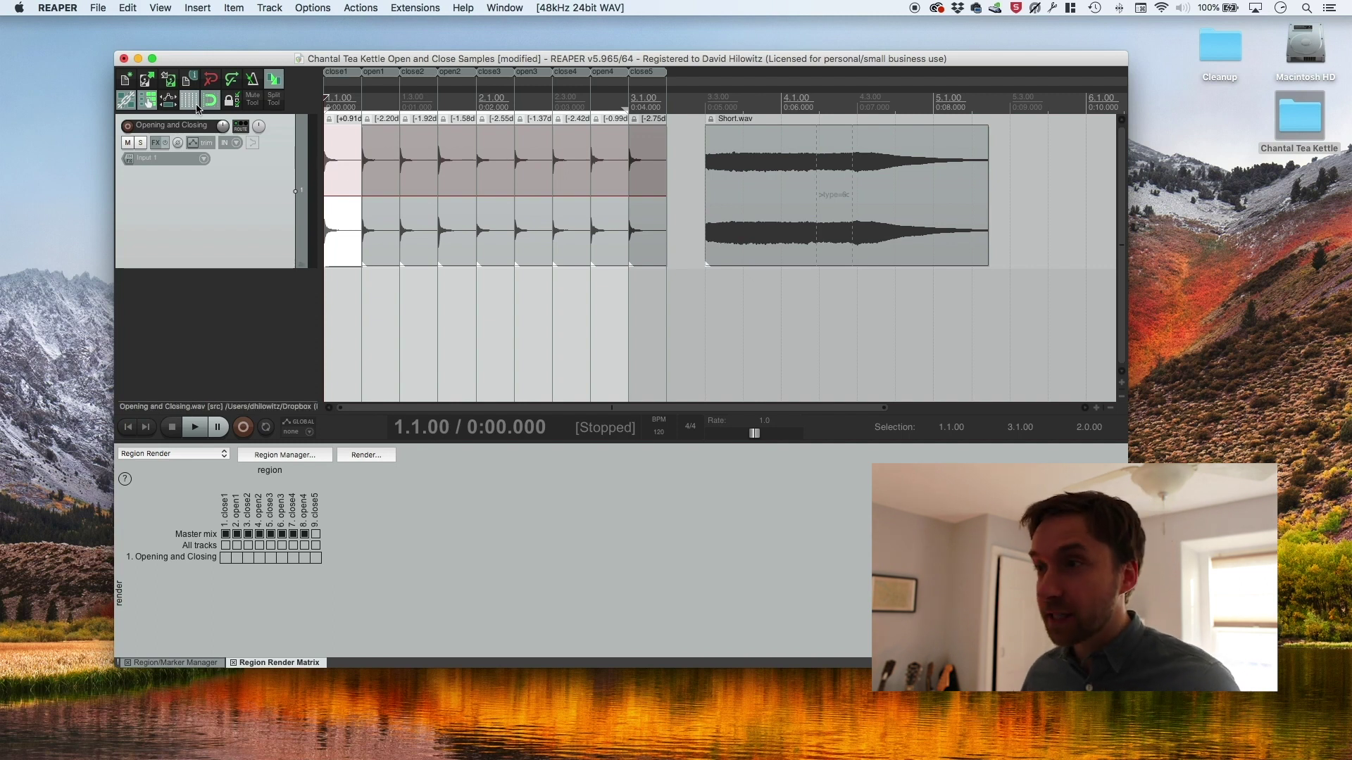
Step: Render the eight open and close region files from REAPER at a 48000 Hz sample rate
drag(326, 164, 326, 162)
key(super+alt+r)
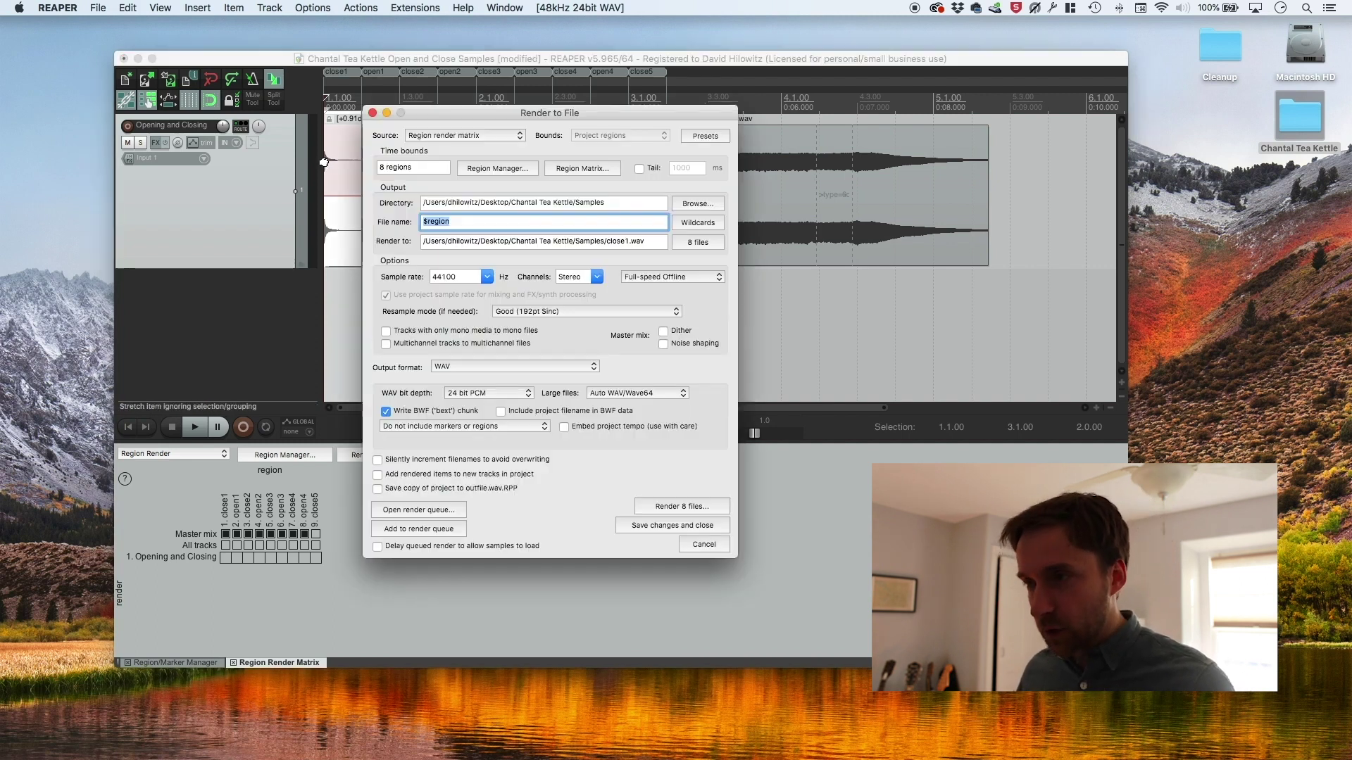
click(487, 277)
click(486, 308)
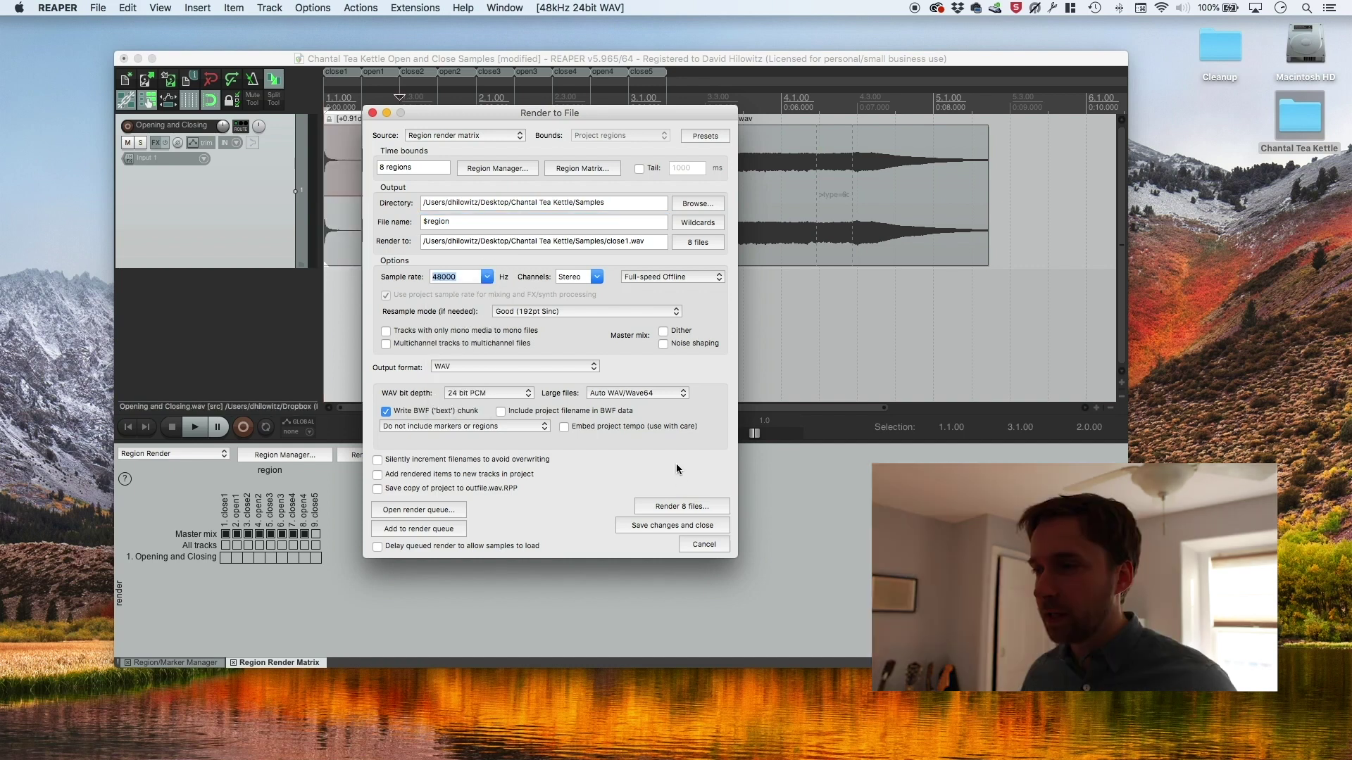
click(681, 506)
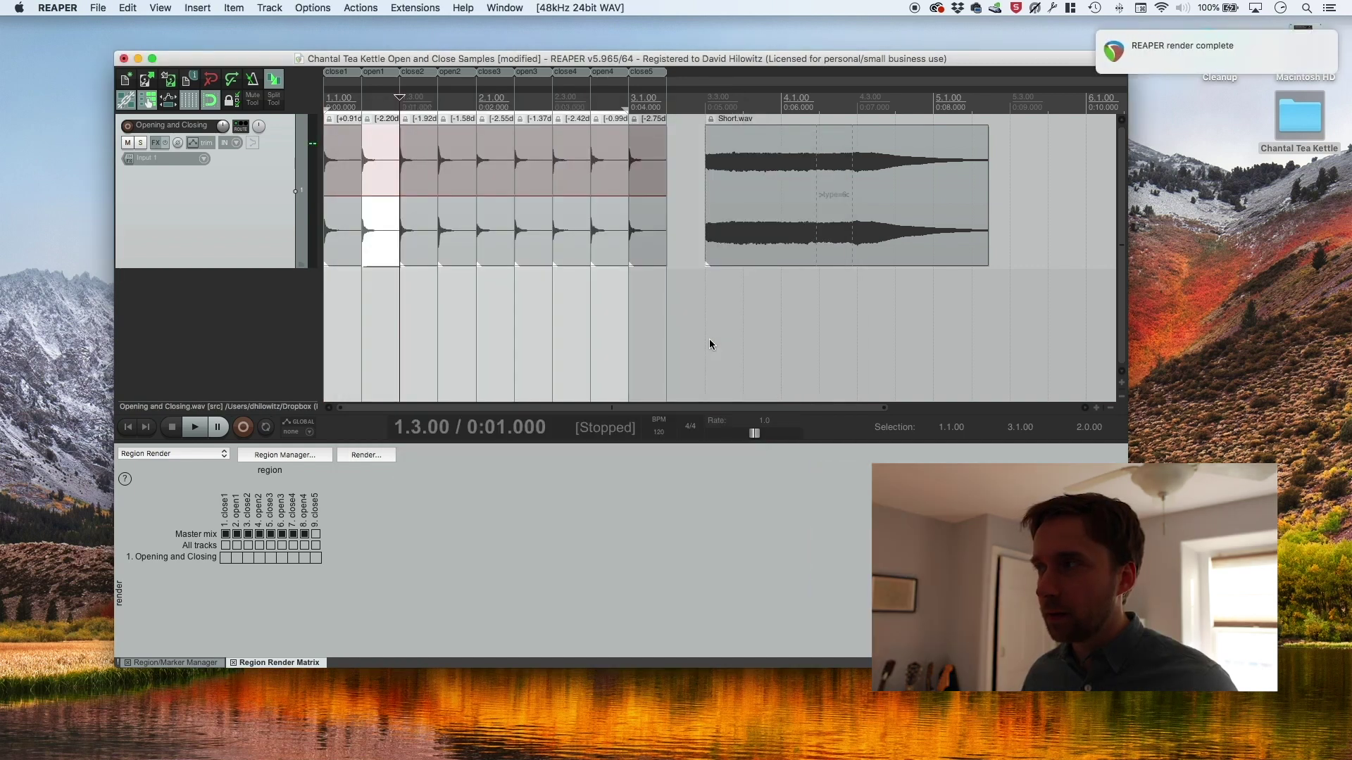
Step: Hide REAPER and arrange the Finder window showing the rendered samples in the Samples folder
key(super+h)
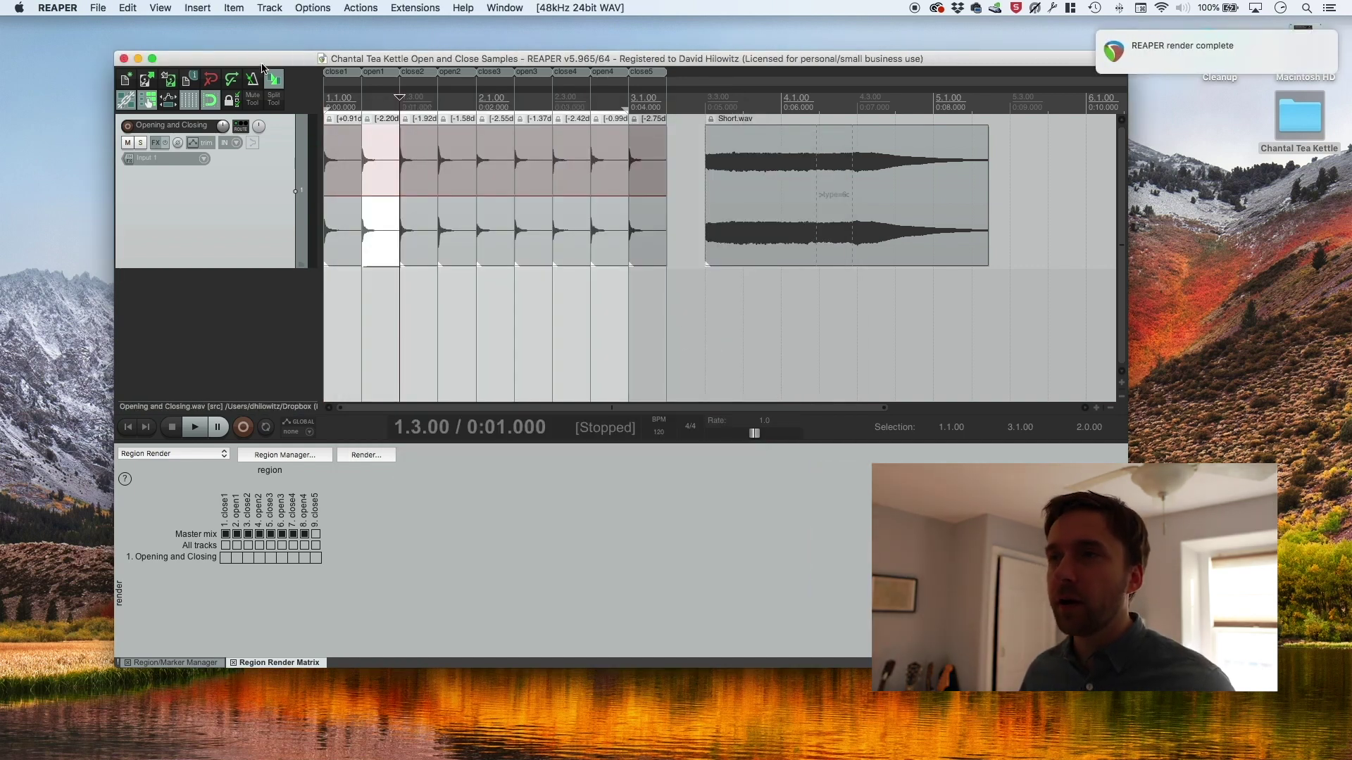
drag(604, 362, 371, 246)
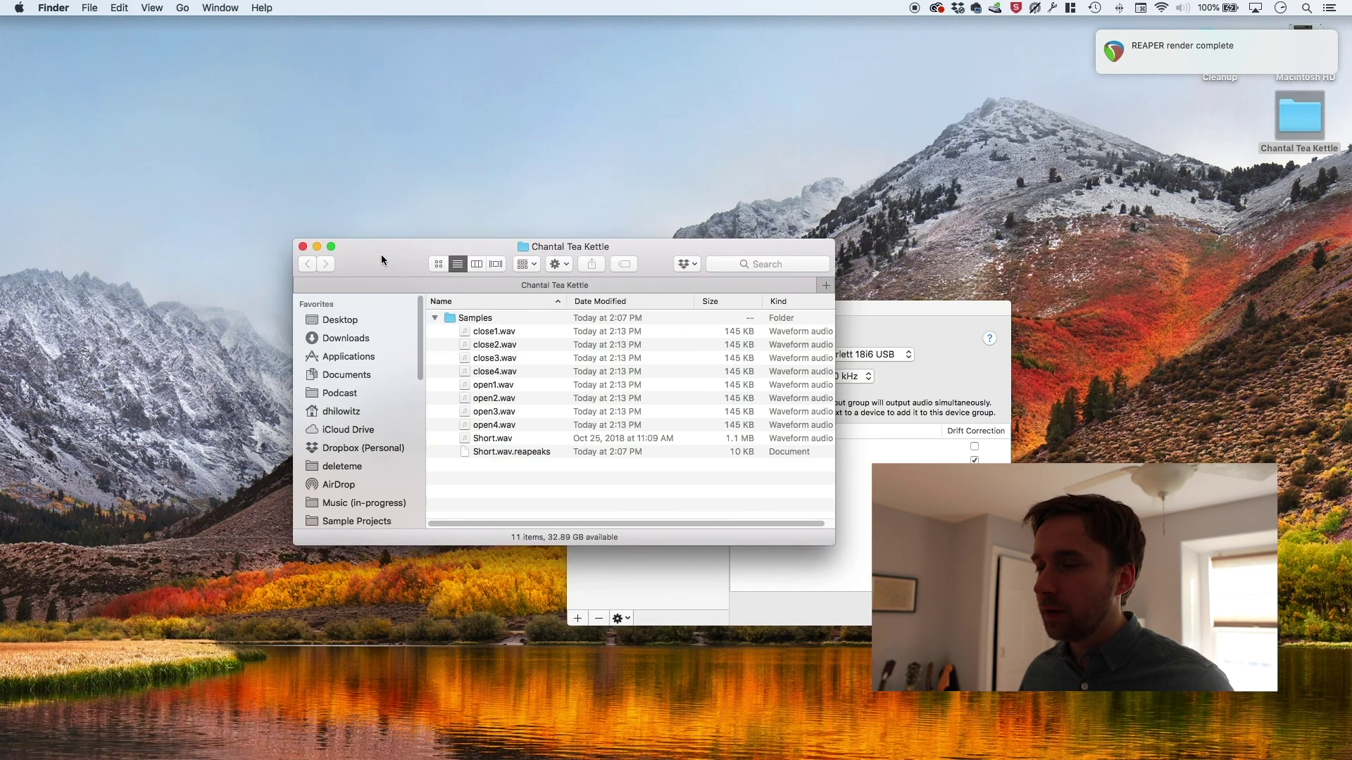
key(super+h)
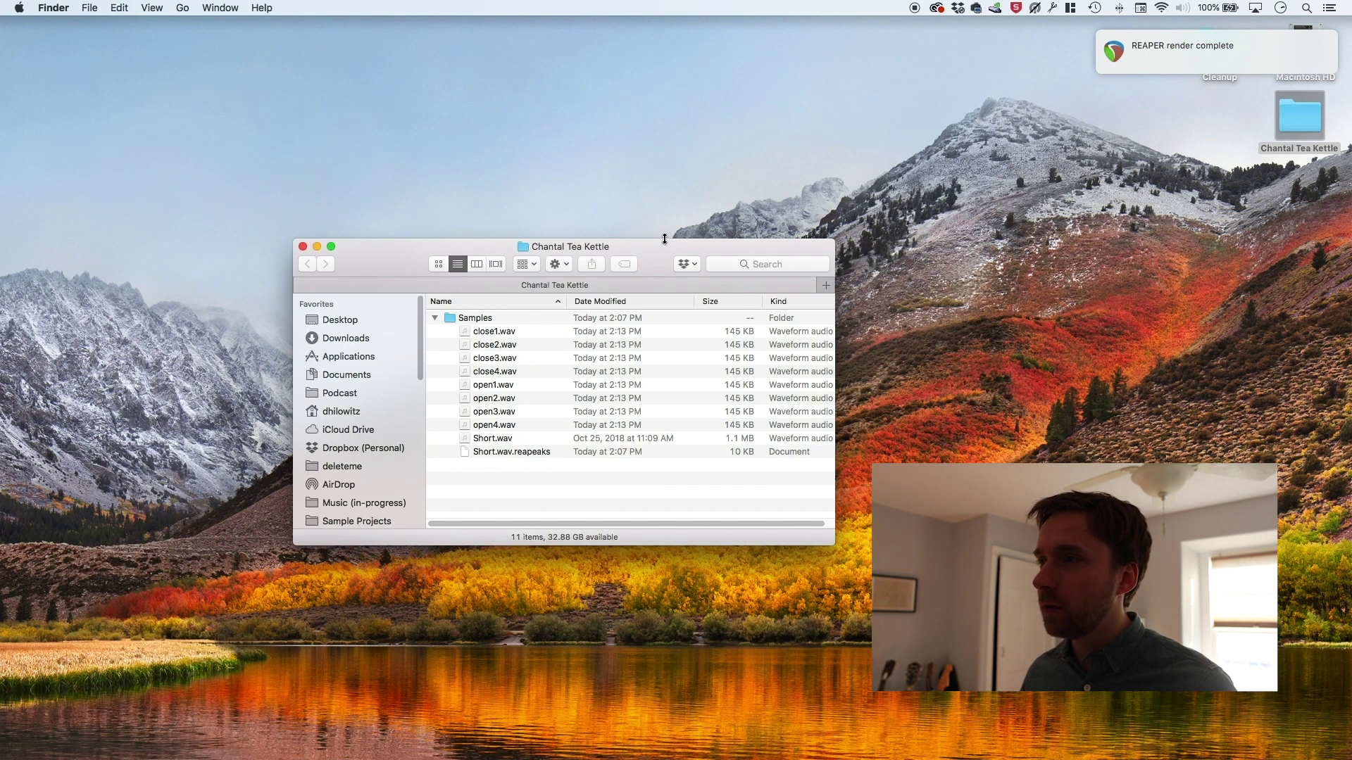
drag(664, 238, 490, 202)
Step: Launch Ableton Live through Spotlight search with 'liv'
key(super+space)
text(liv)
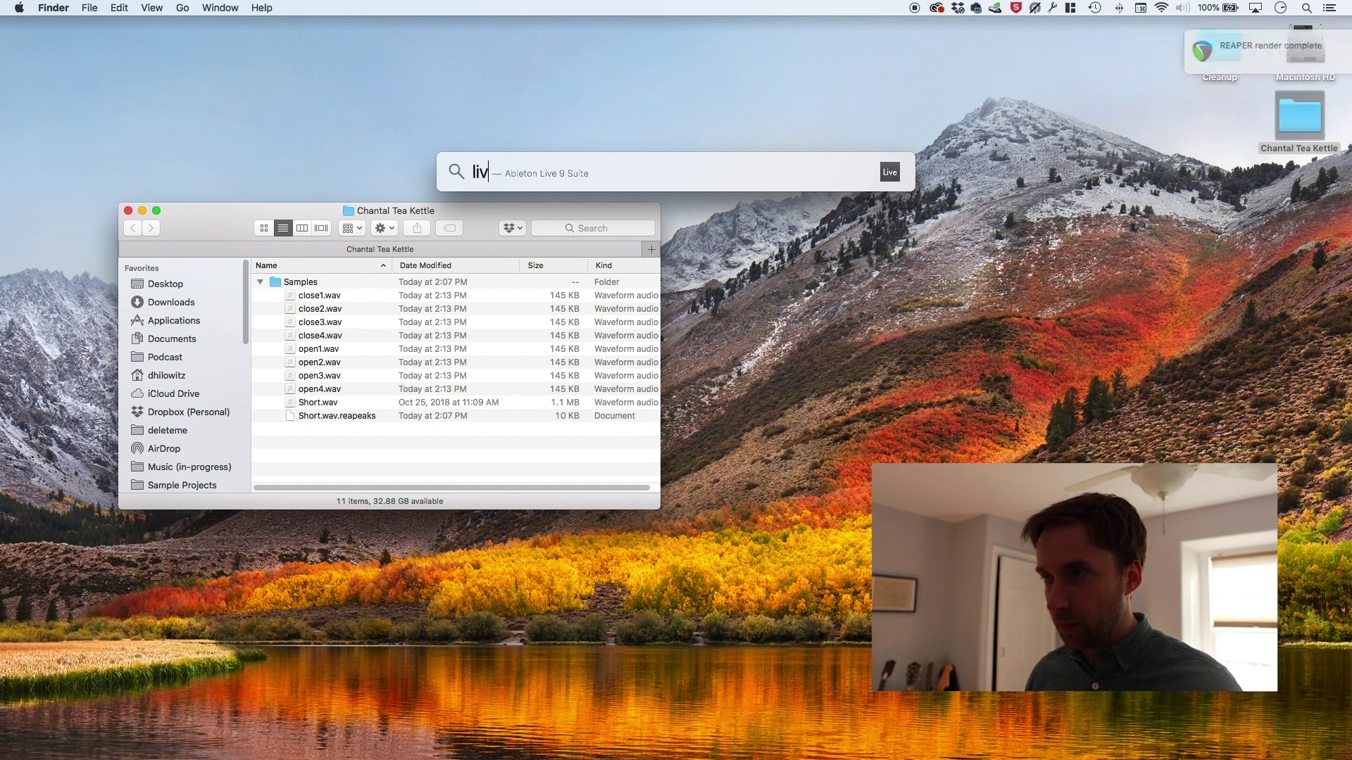
key(Return)
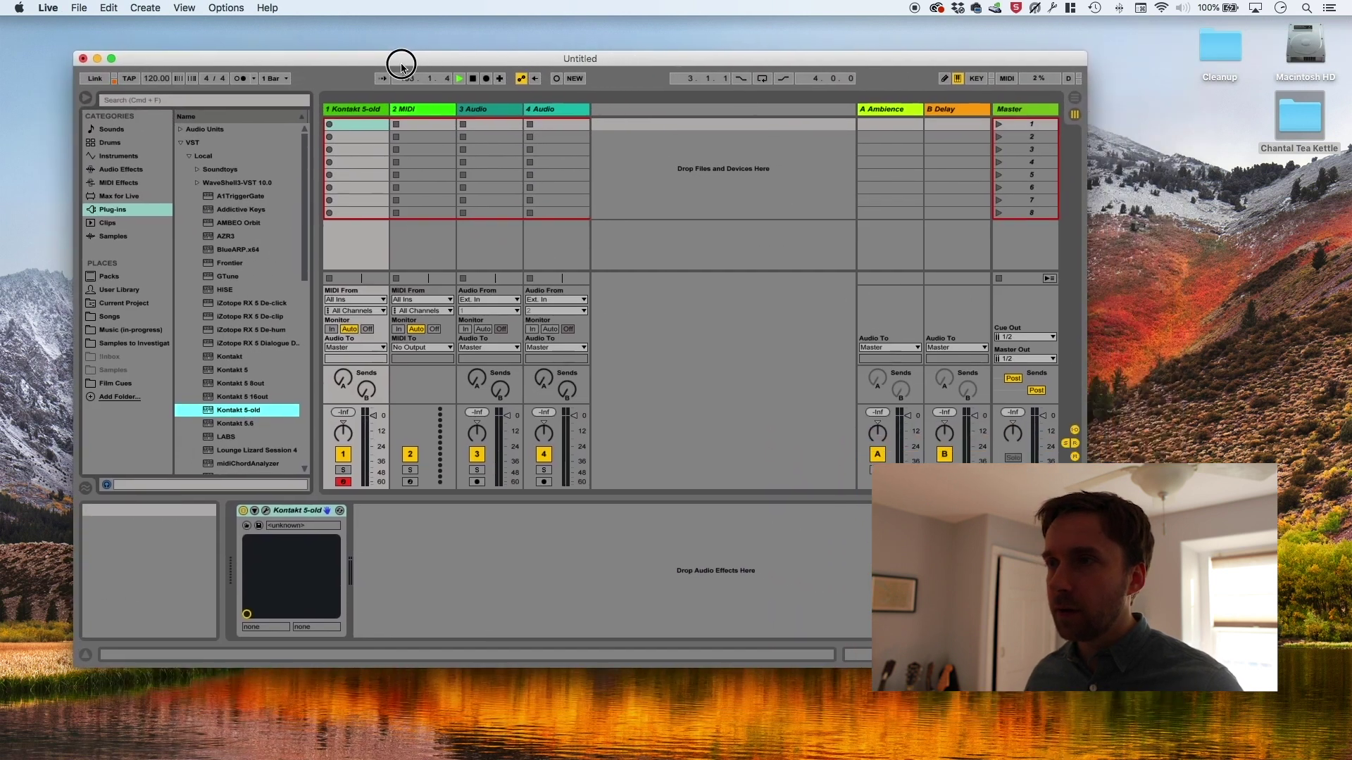
Step: Create a new Kontakt instrument and show its Mapping Editor
drag(402, 65, 392, 60)
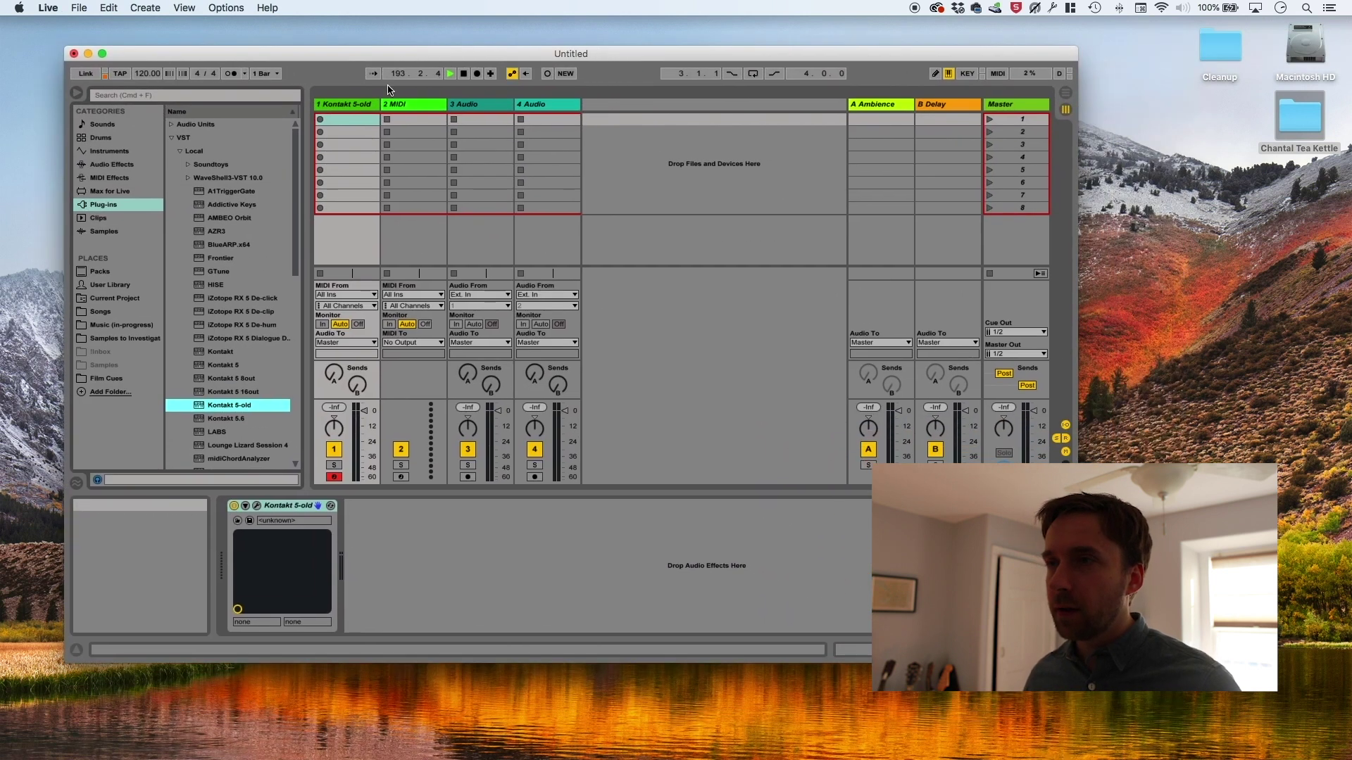
click(256, 506)
click(471, 180)
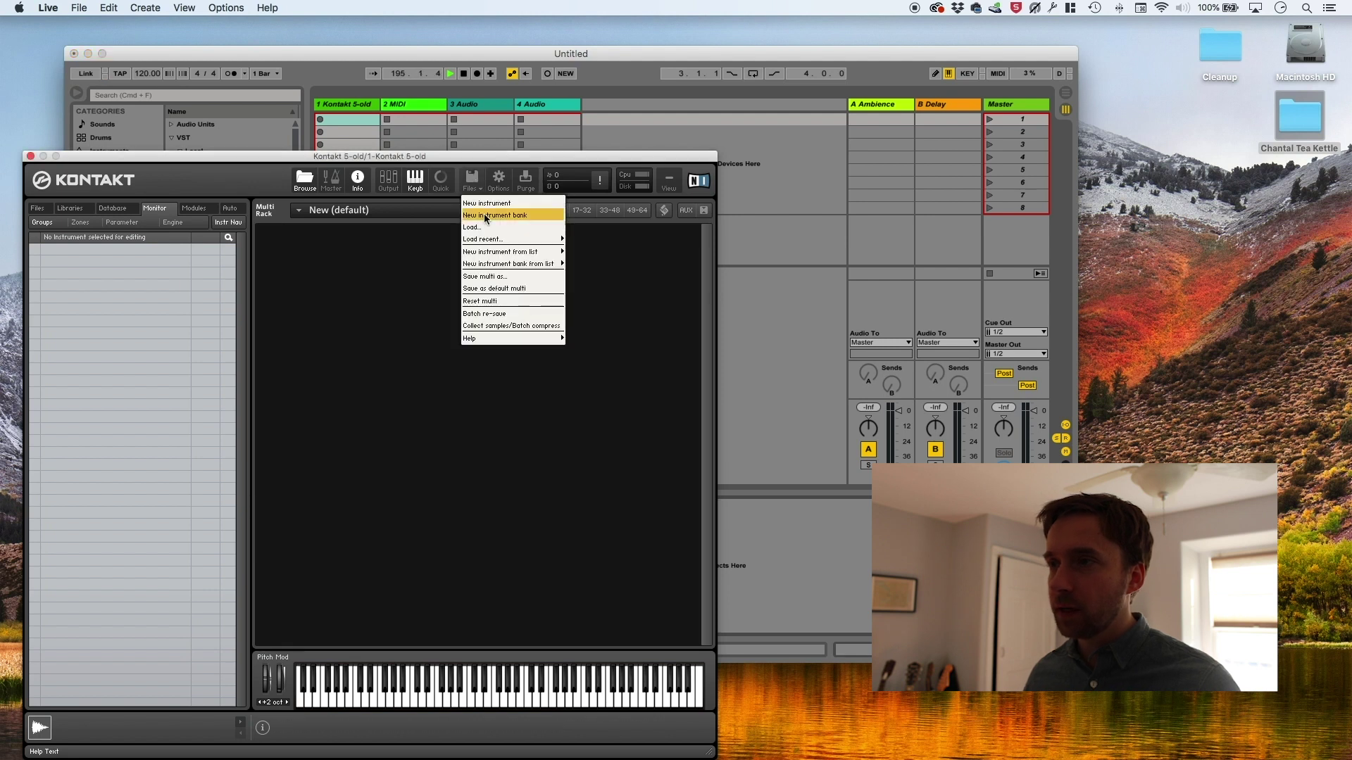
click(486, 203)
click(279, 242)
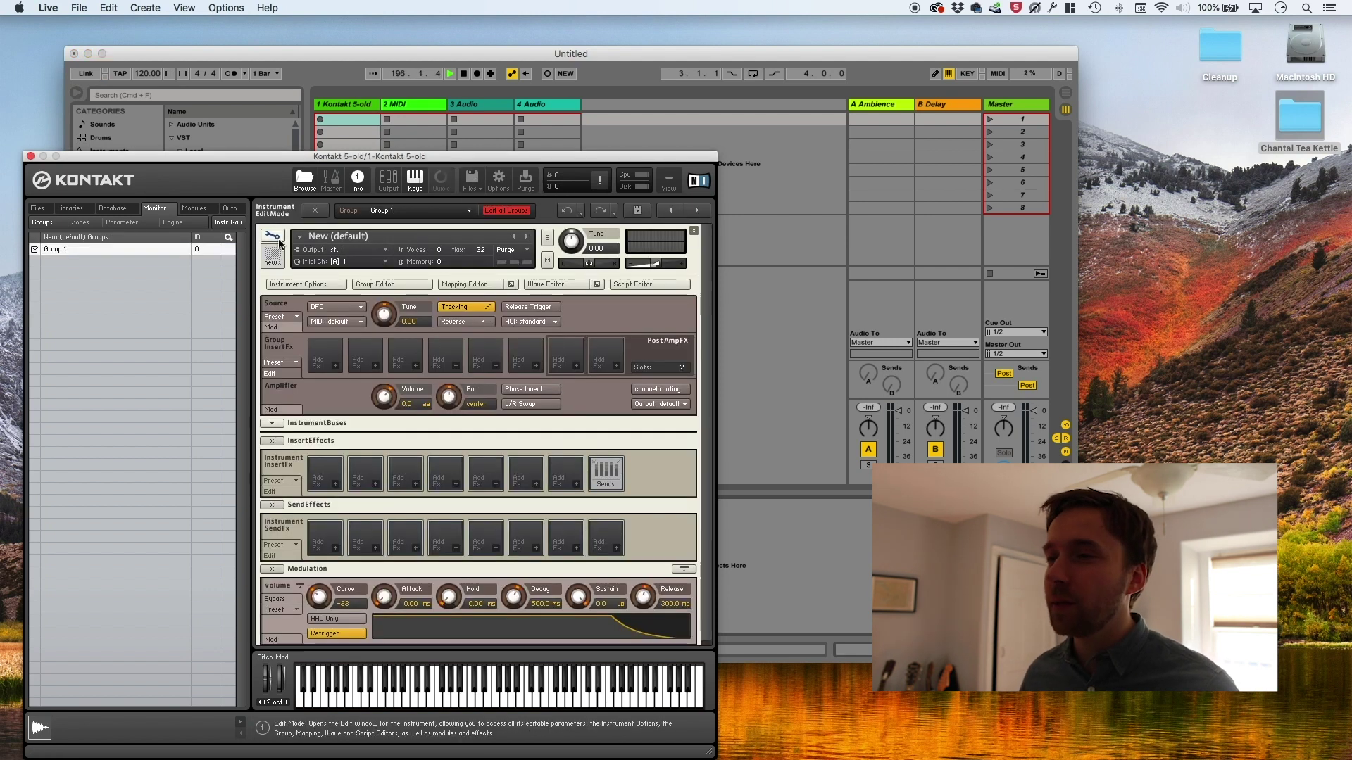
click(450, 285)
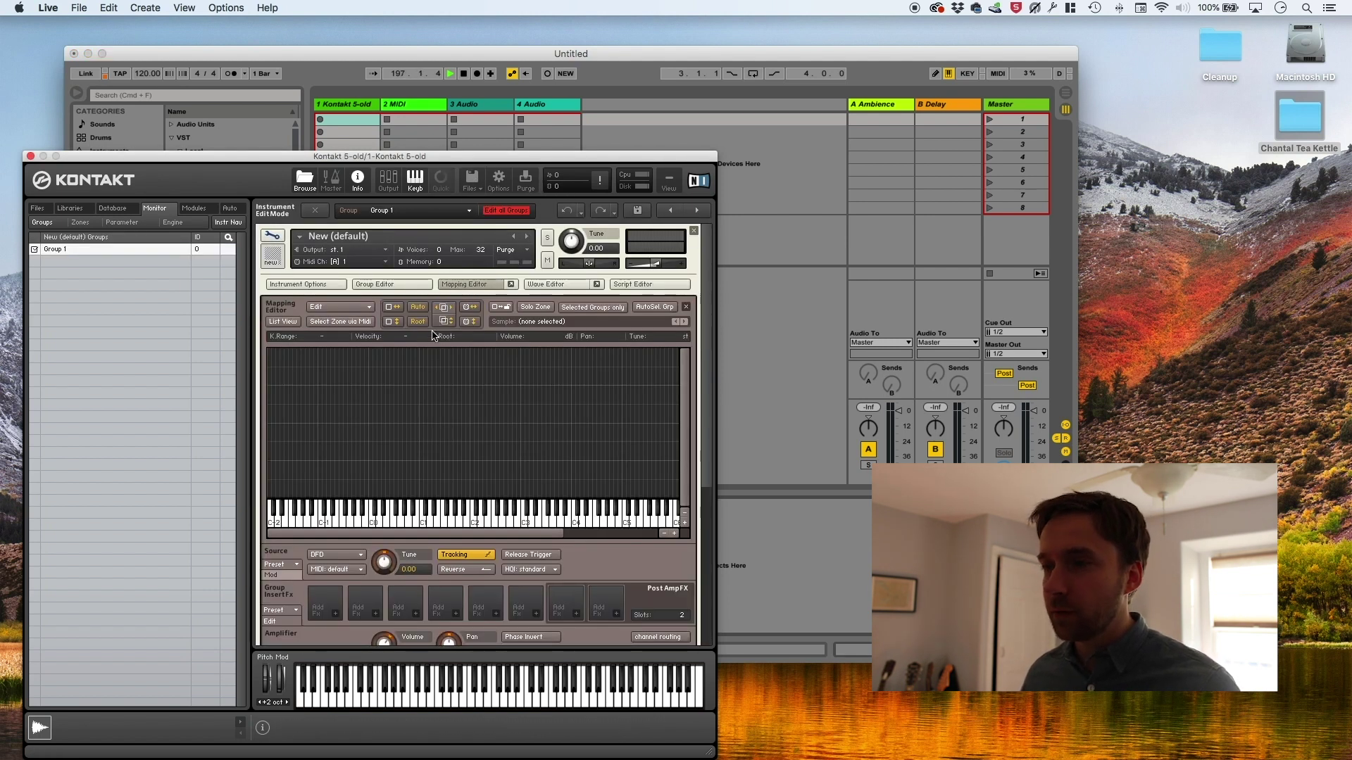
Step: Drag Short.wav from Finder into the mapping area and play notes across the keyboard to hear it
key(super+Tab)
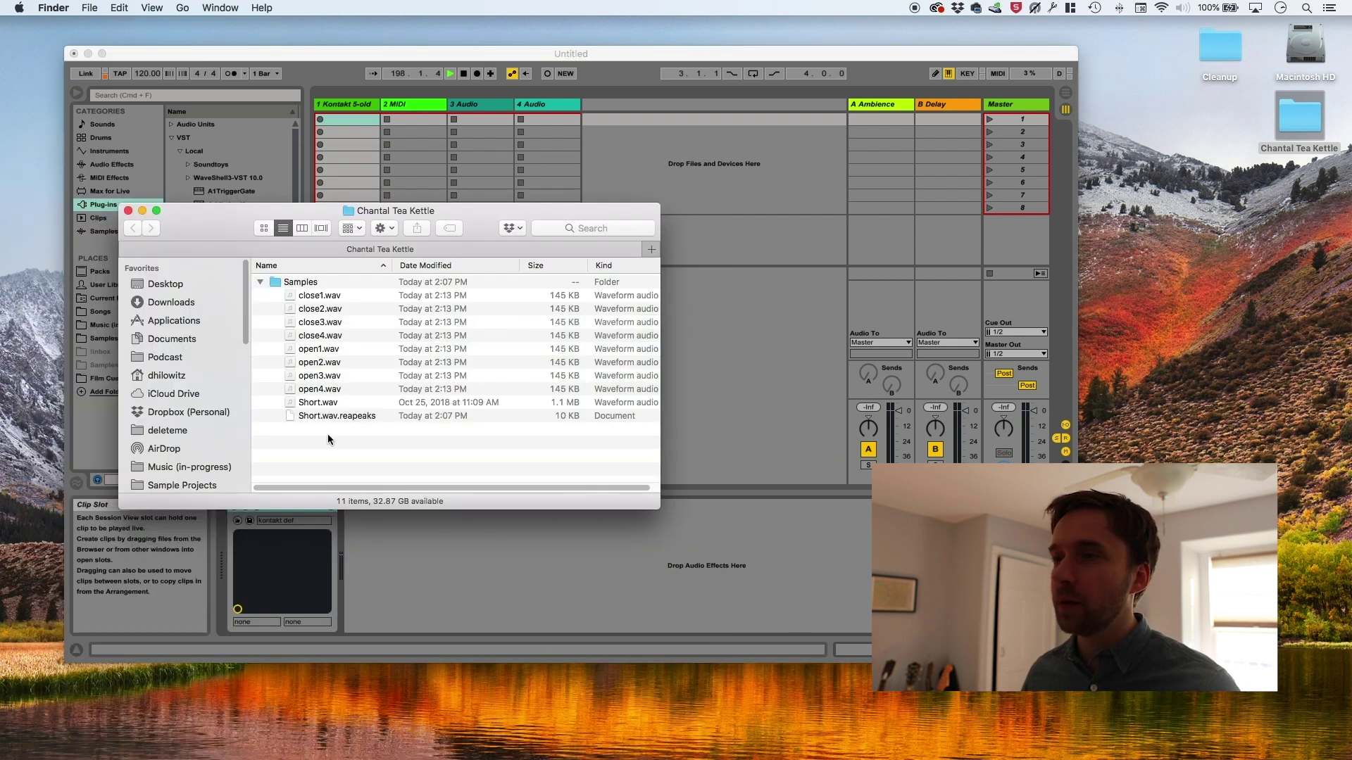
drag(313, 409, 448, 358)
key(super+Tab)
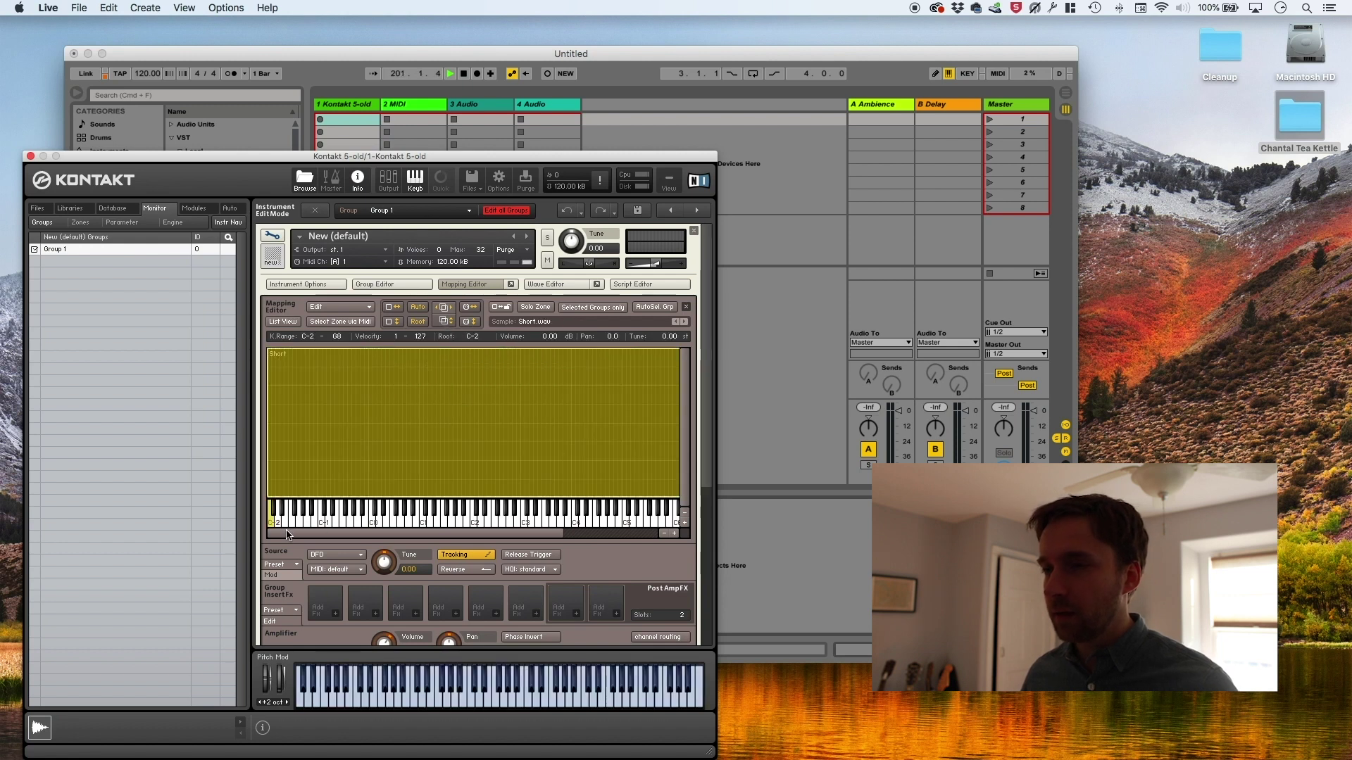
drag(271, 527, 390, 521)
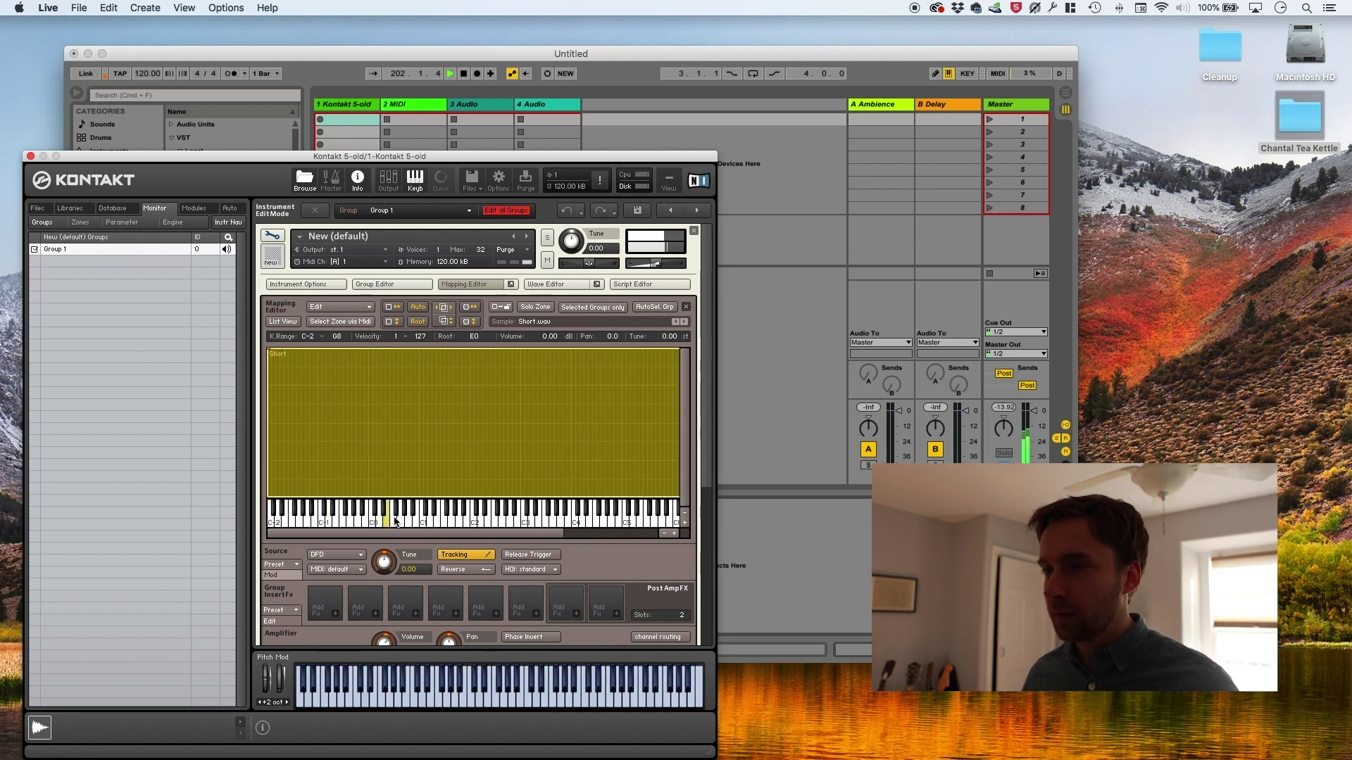
drag(260, 155, 649, 69)
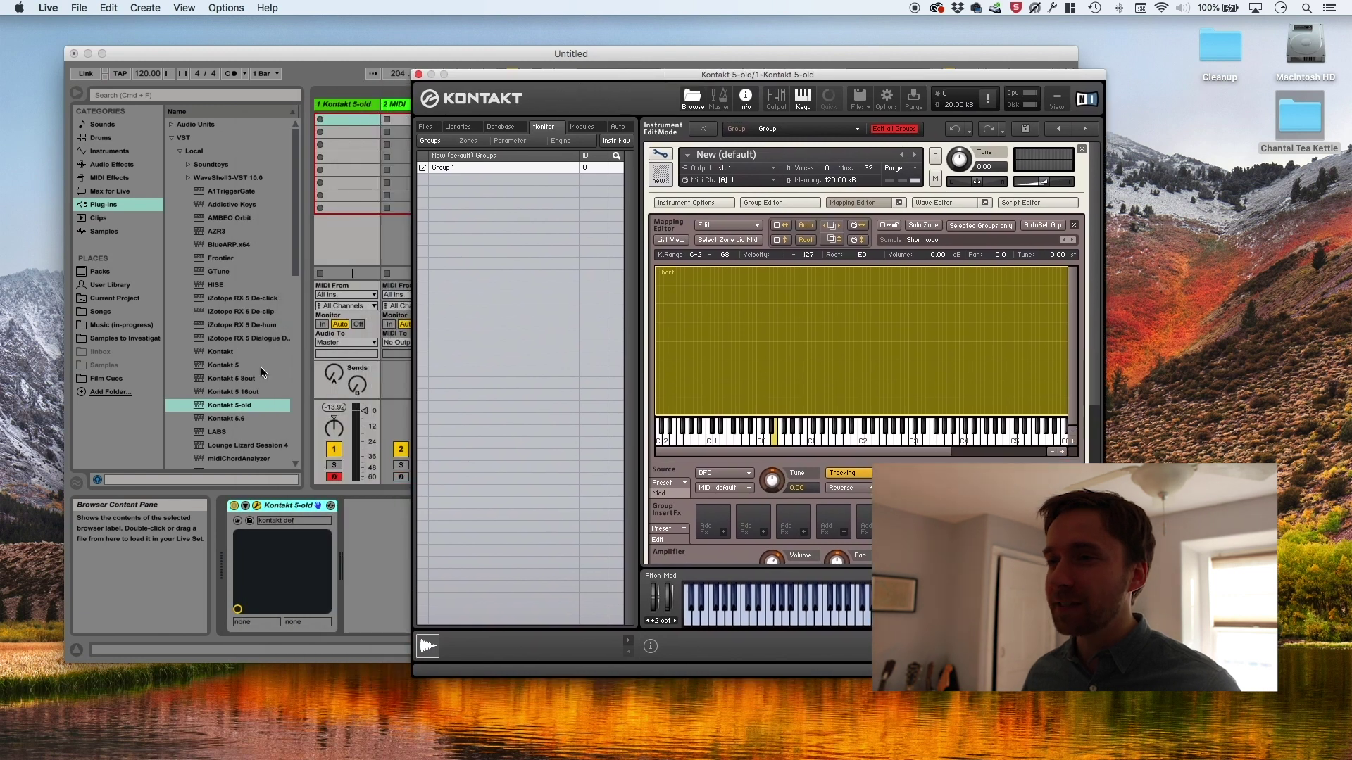
Step: Search Live's browser for 'gtune' and load the GTune tuner onto the Kontakt track
click(296, 234)
click(146, 100)
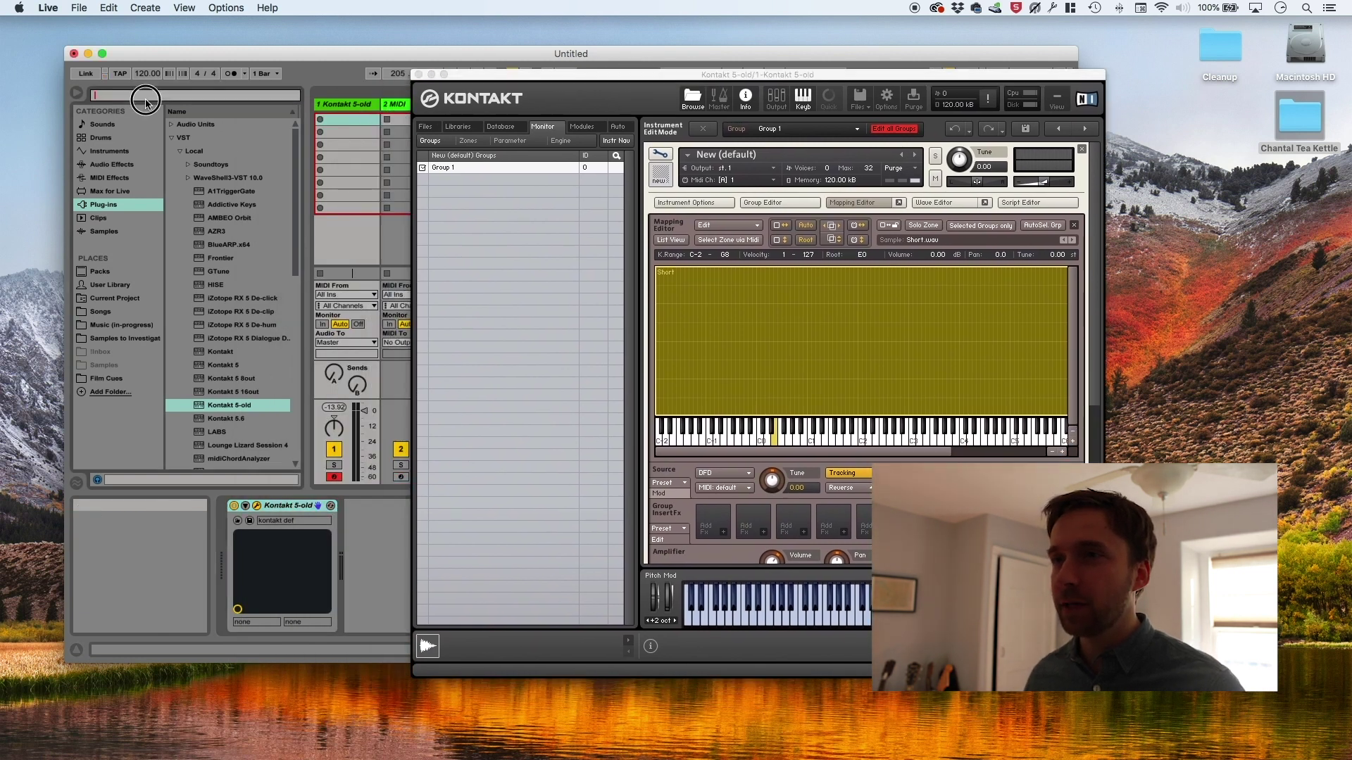
text(gtune)
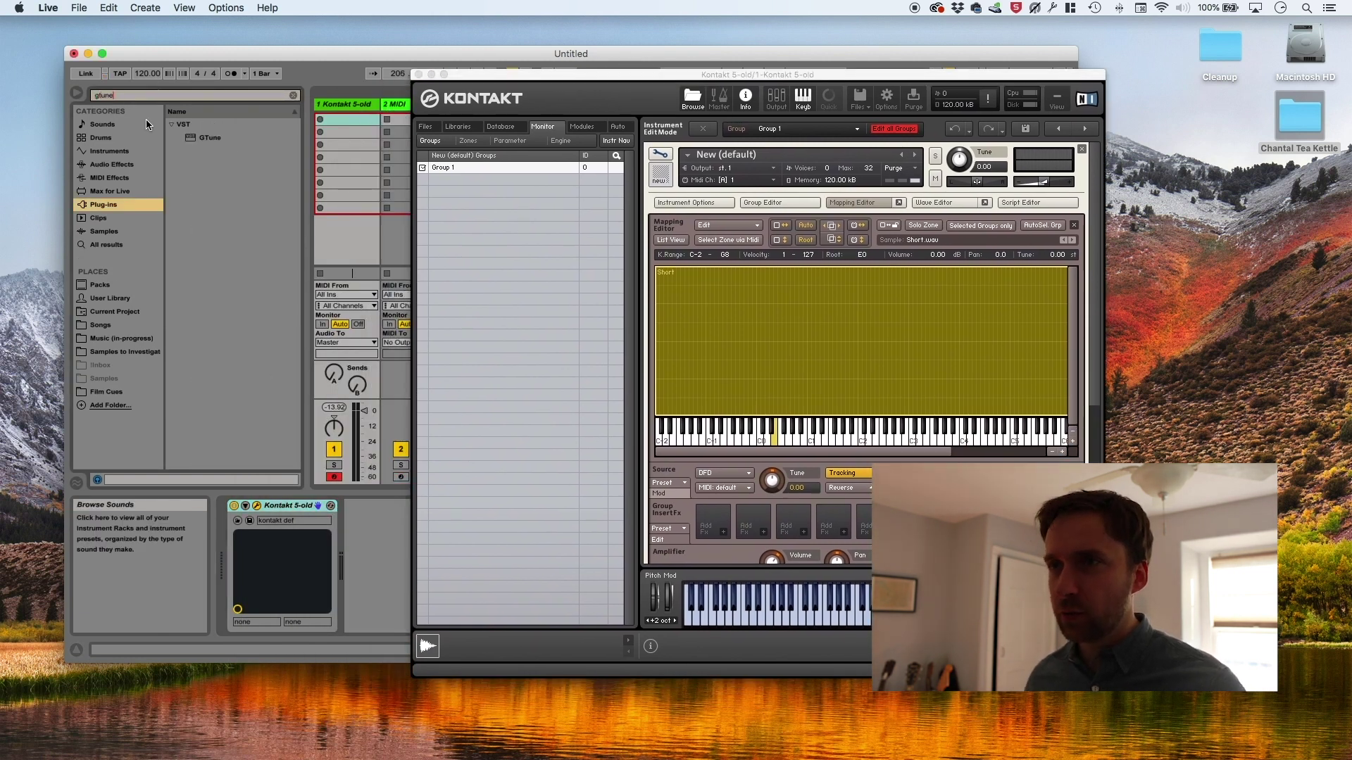
click(215, 139)
click(291, 445)
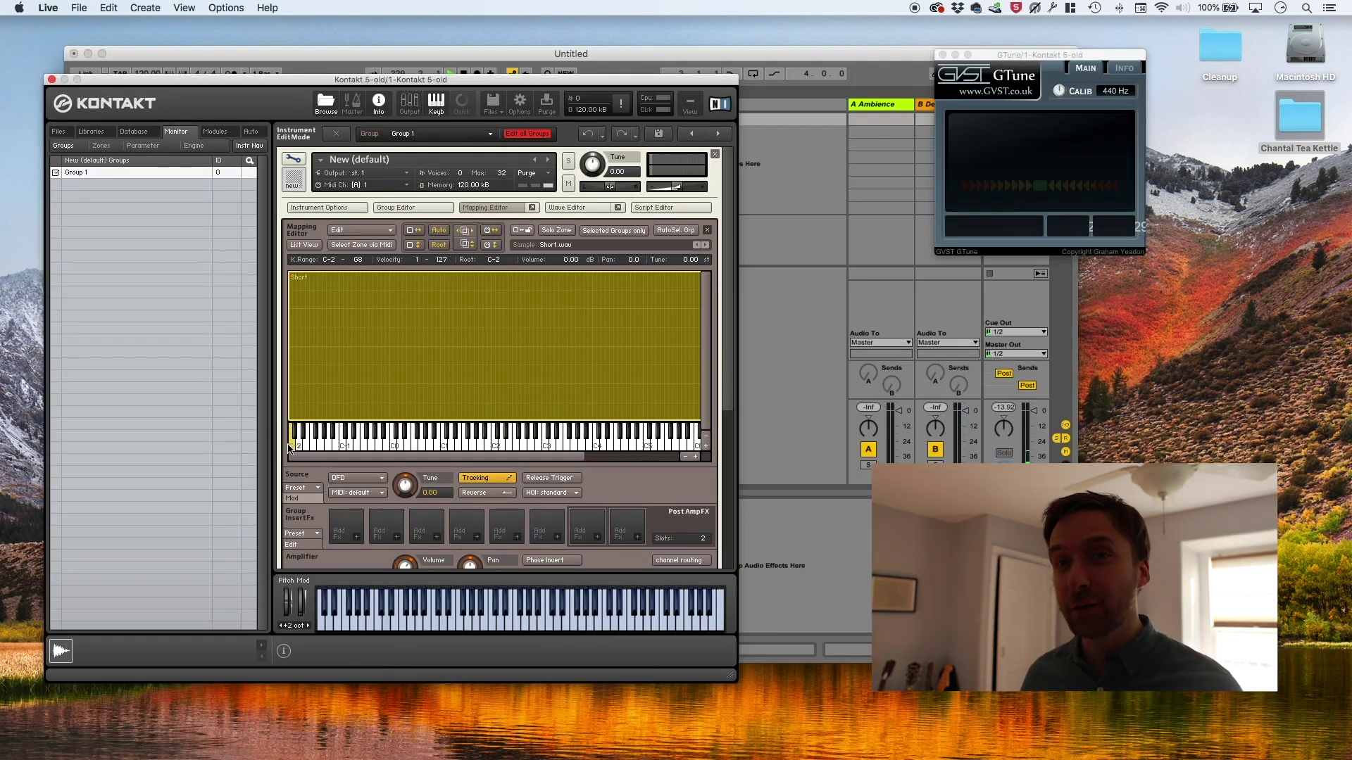
drag(1010, 56, 915, 64)
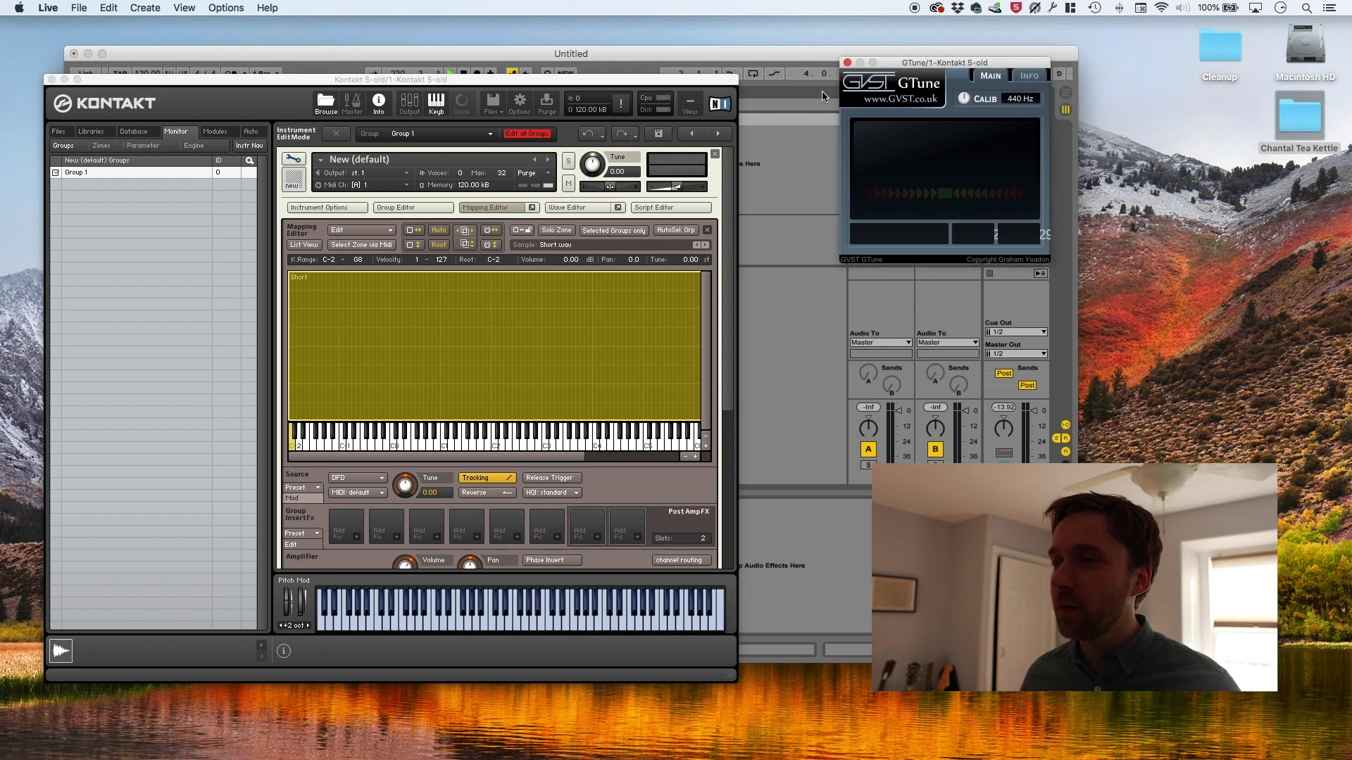
Step: Tune the Short zone by -0.30 so its lowest note reads A at 220 Hz, then bring up the MIDI Notes sheet
click(291, 443)
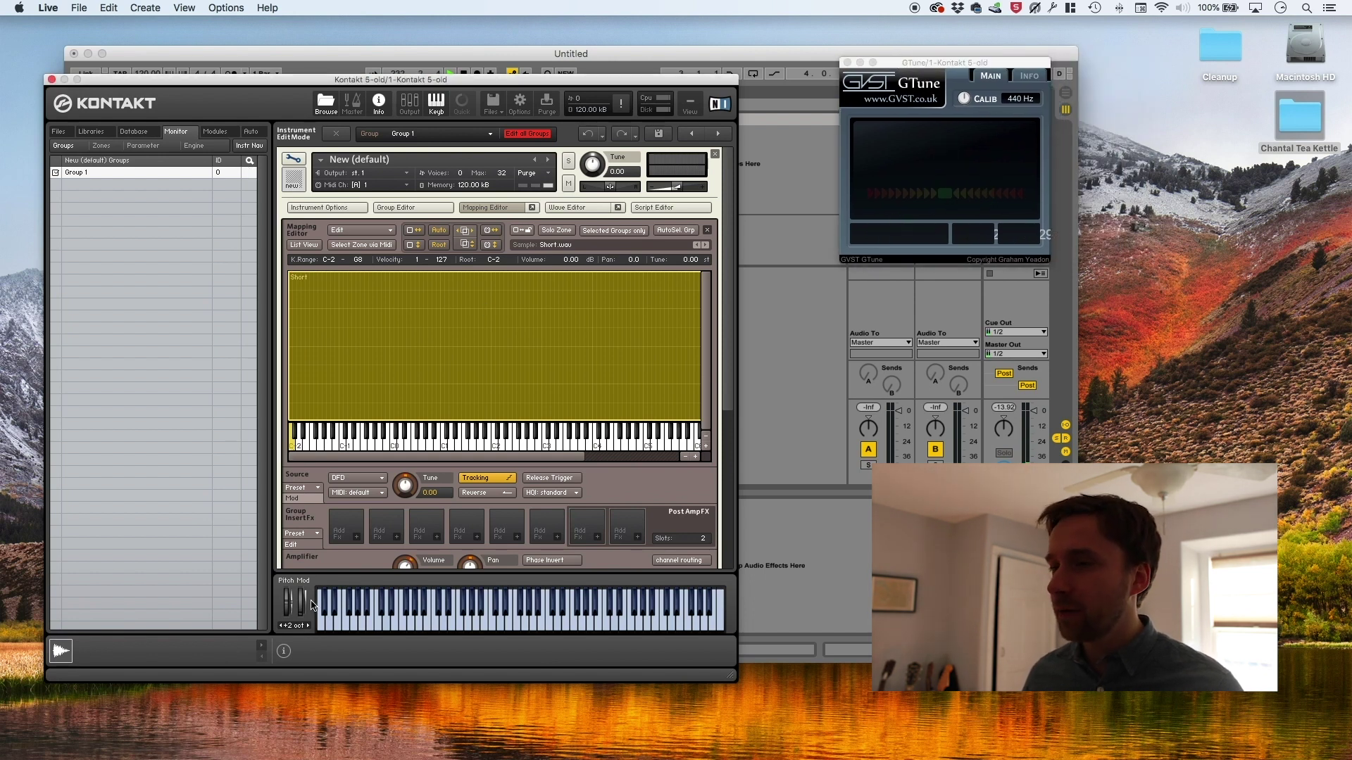
click(292, 449)
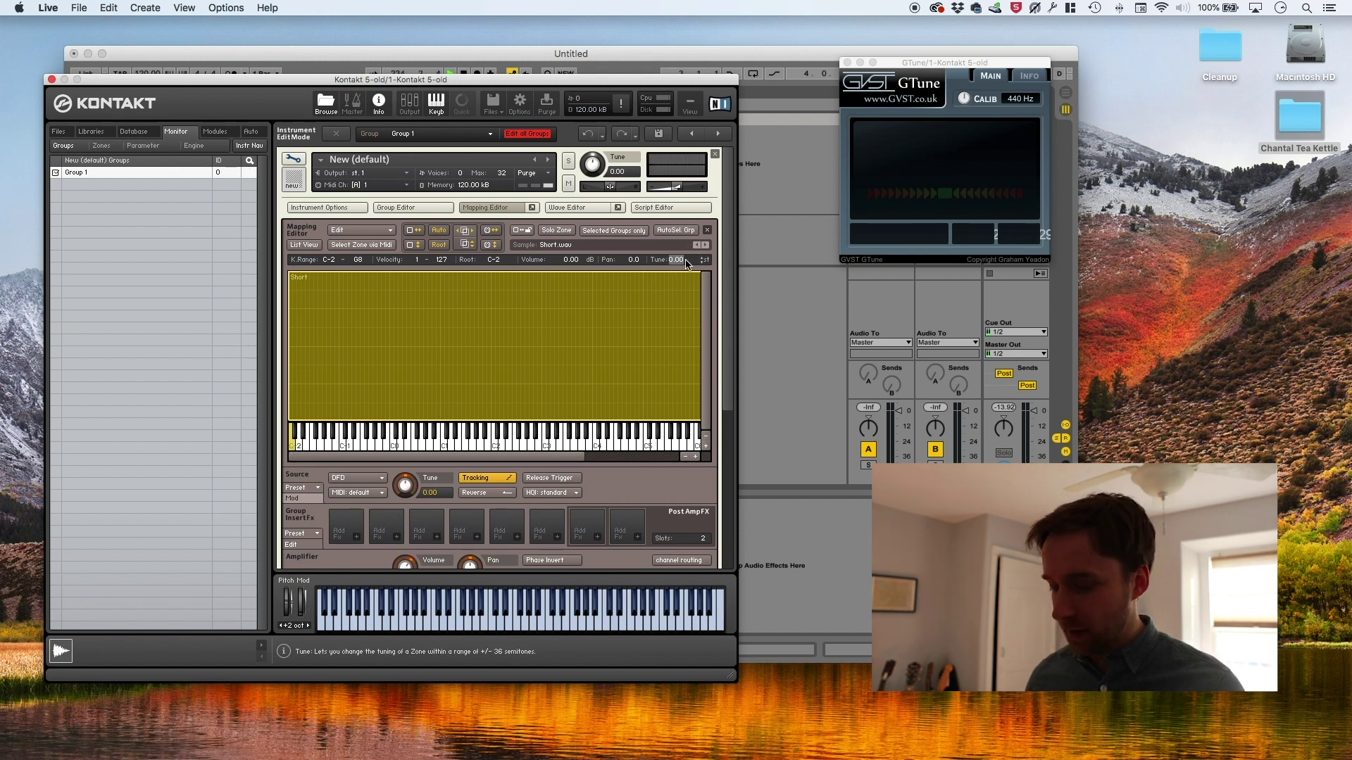
text(0.3)
key(Return)
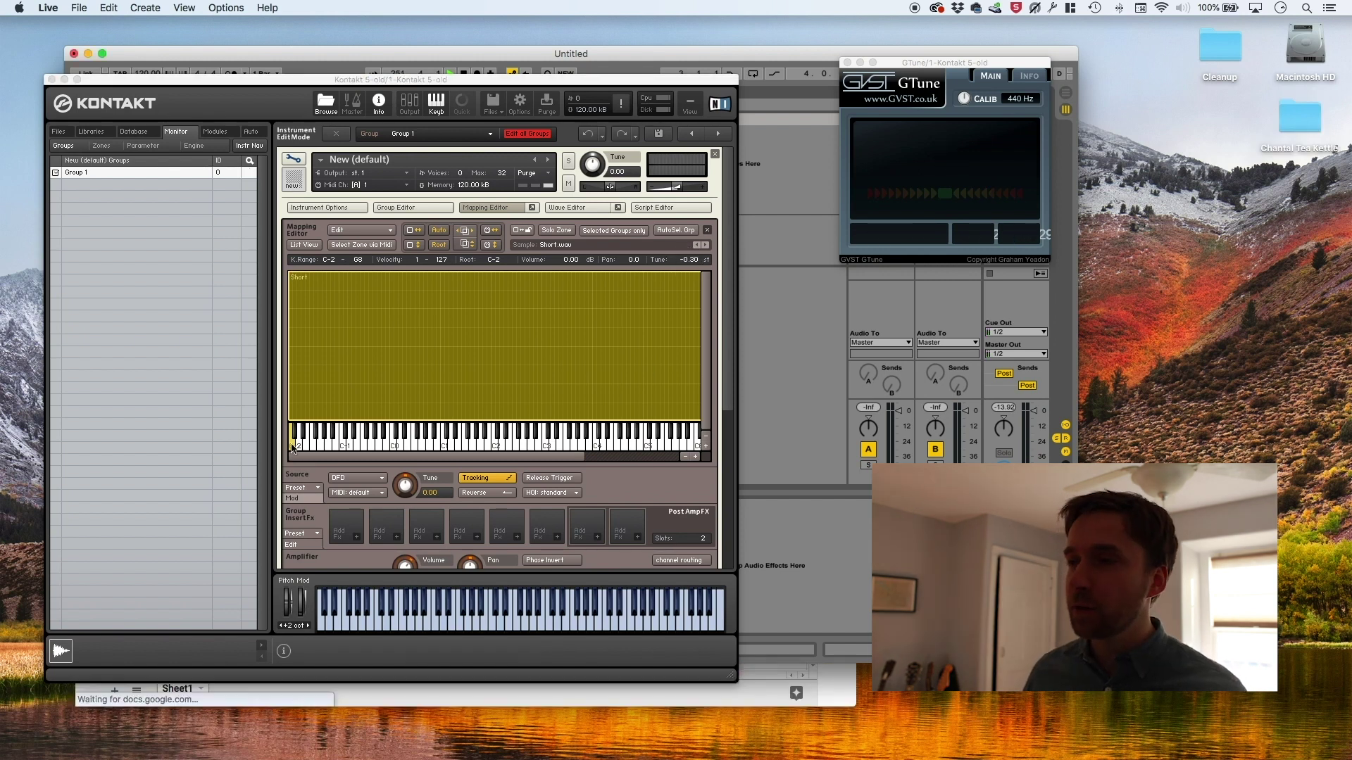
click(292, 449)
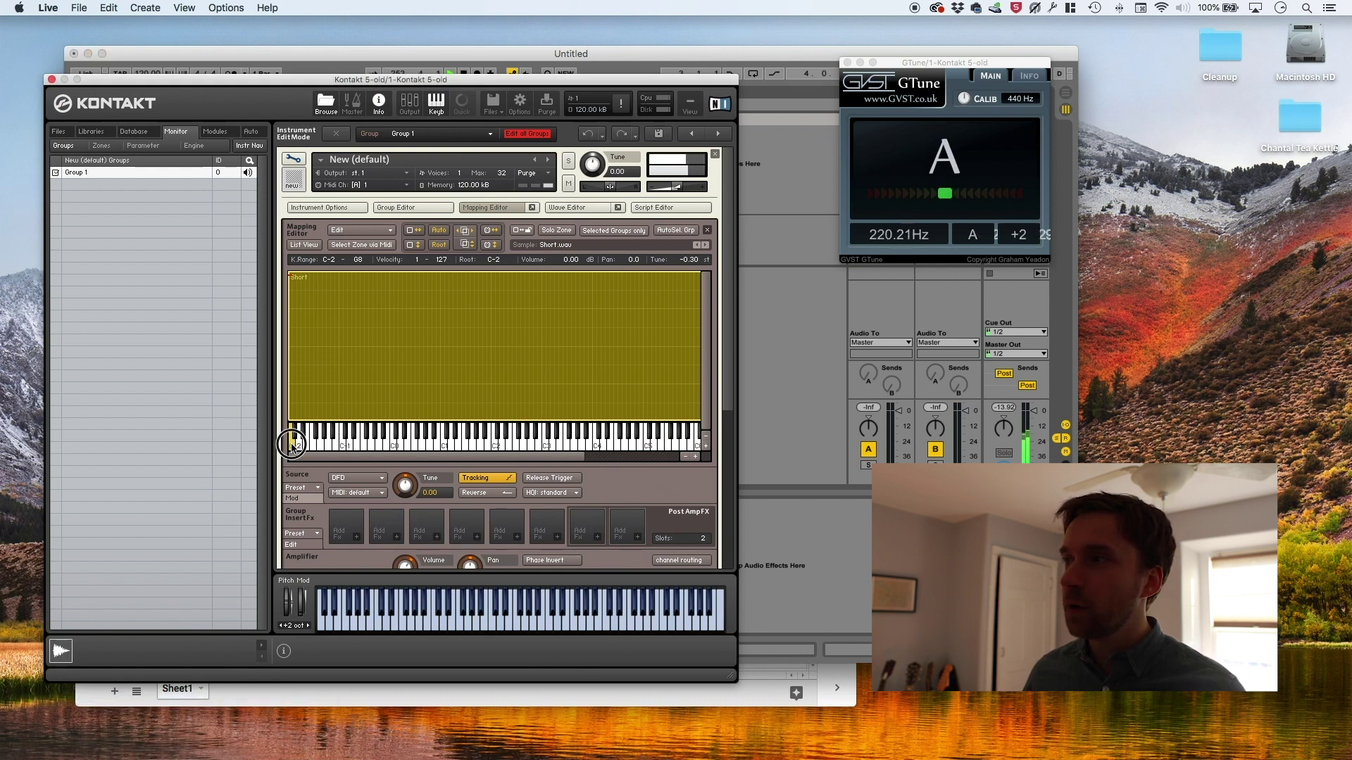
key(super+Tab)
key(super+Tab)
key(Tab)
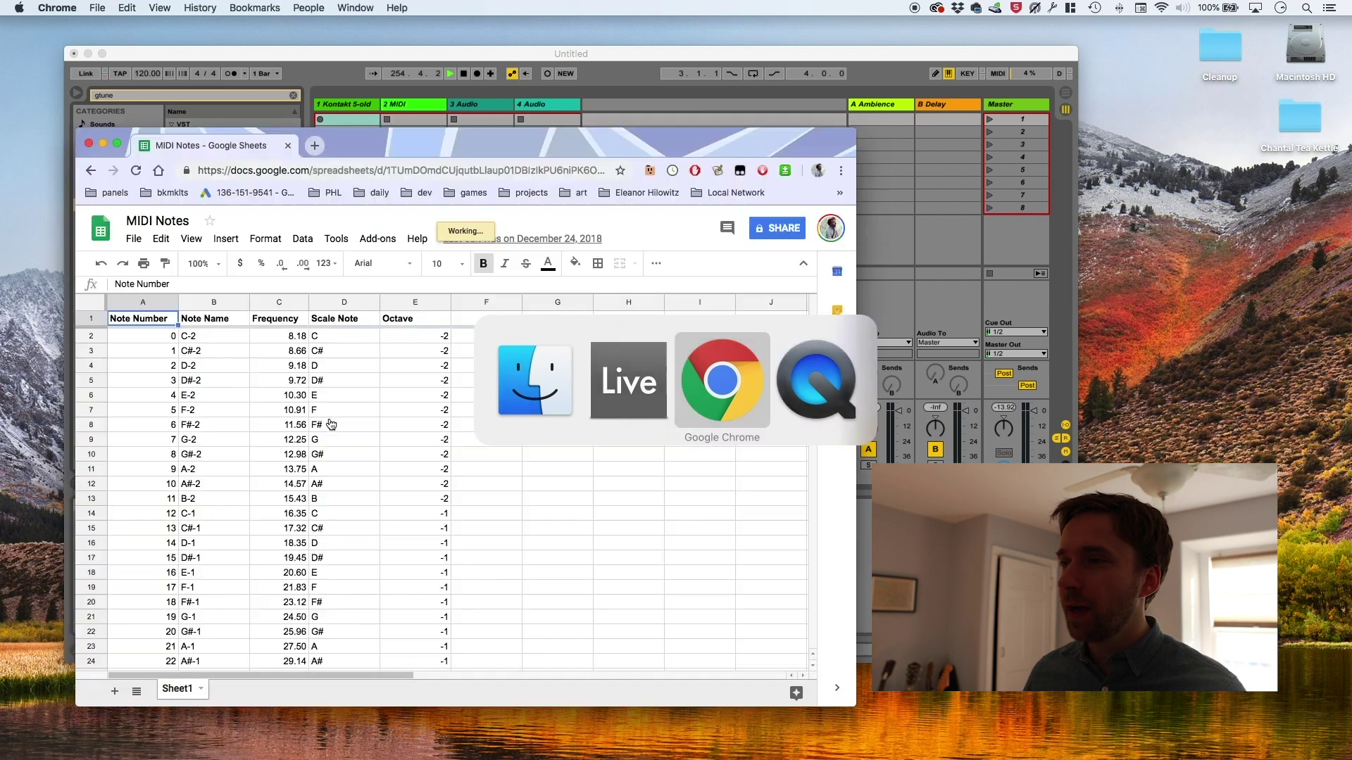
Step: Inspect the frequency and note-name formulas in C59 and B59 for A2 (220.00 Hz), then return to Live
scroll(313, 502, down, 15)
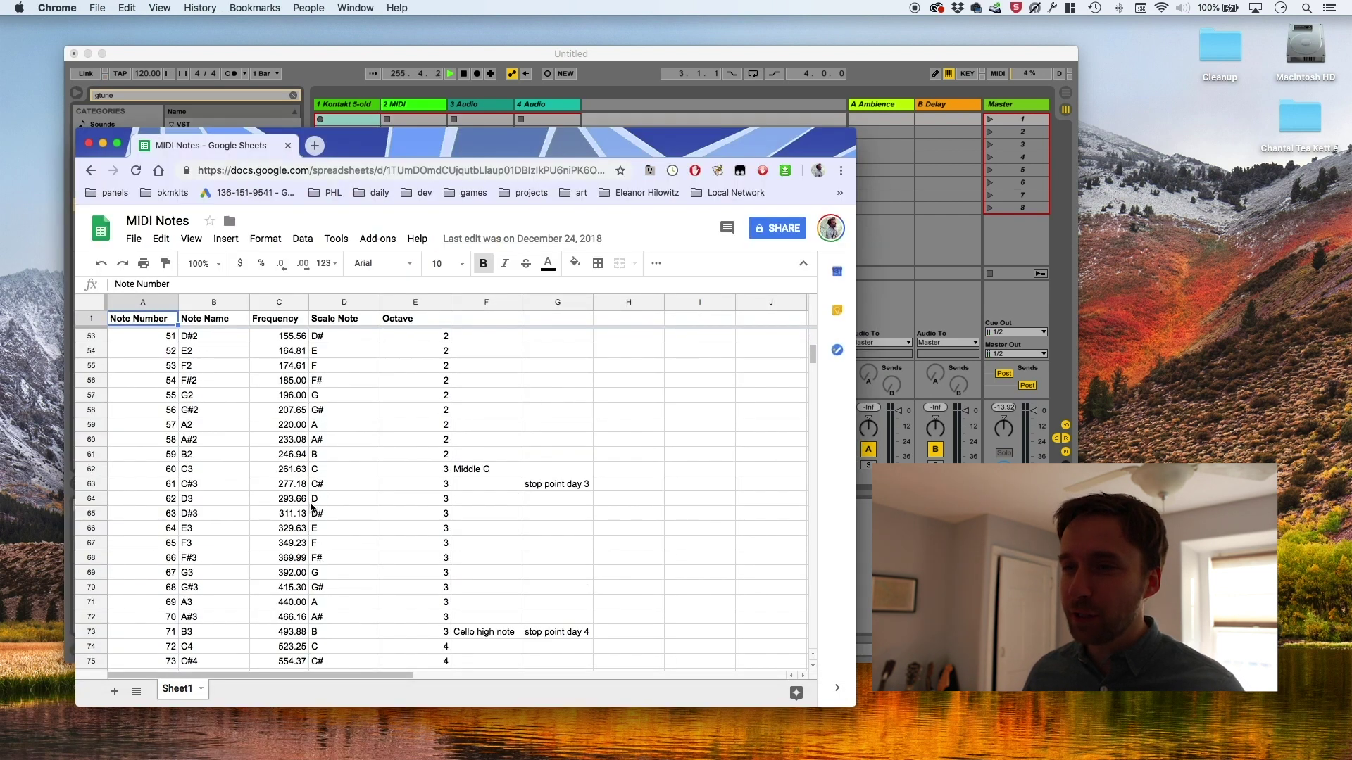
scroll(307, 521, up, 5)
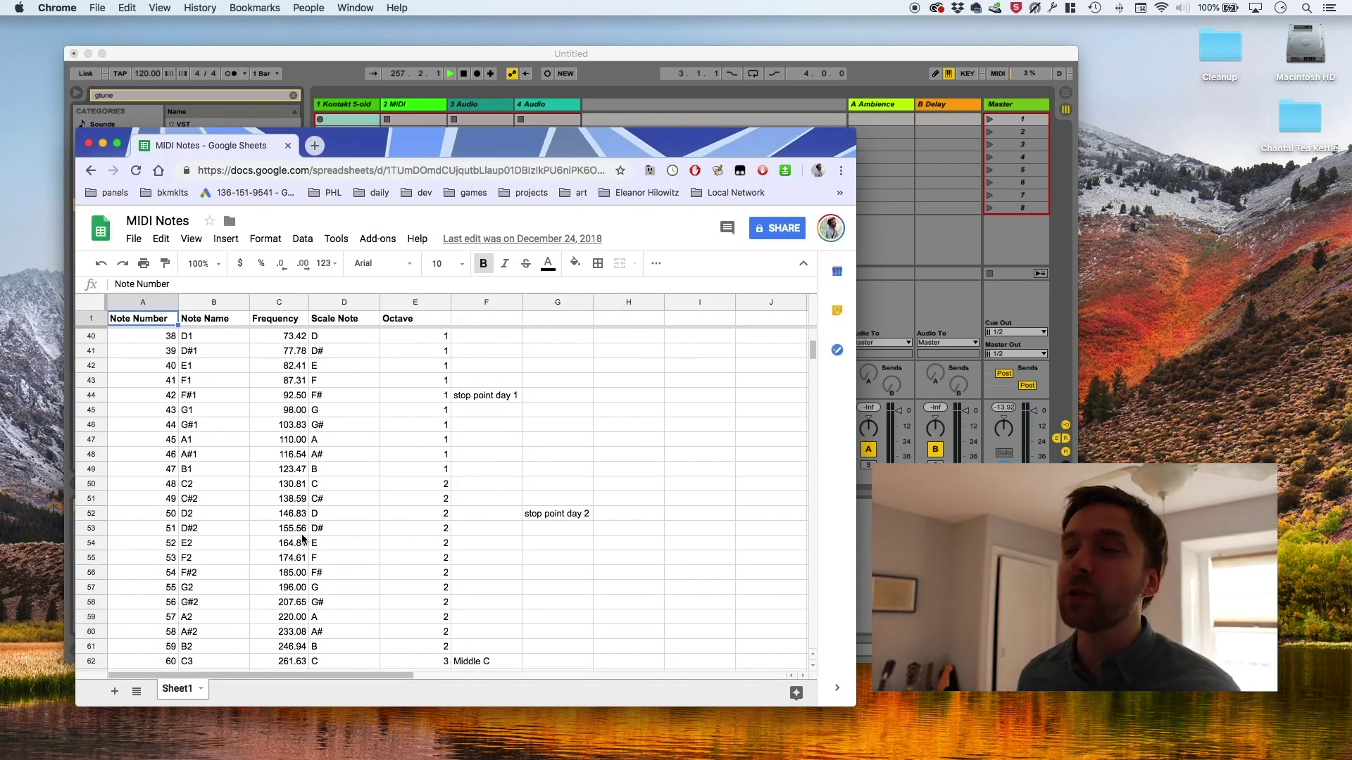
click(292, 617)
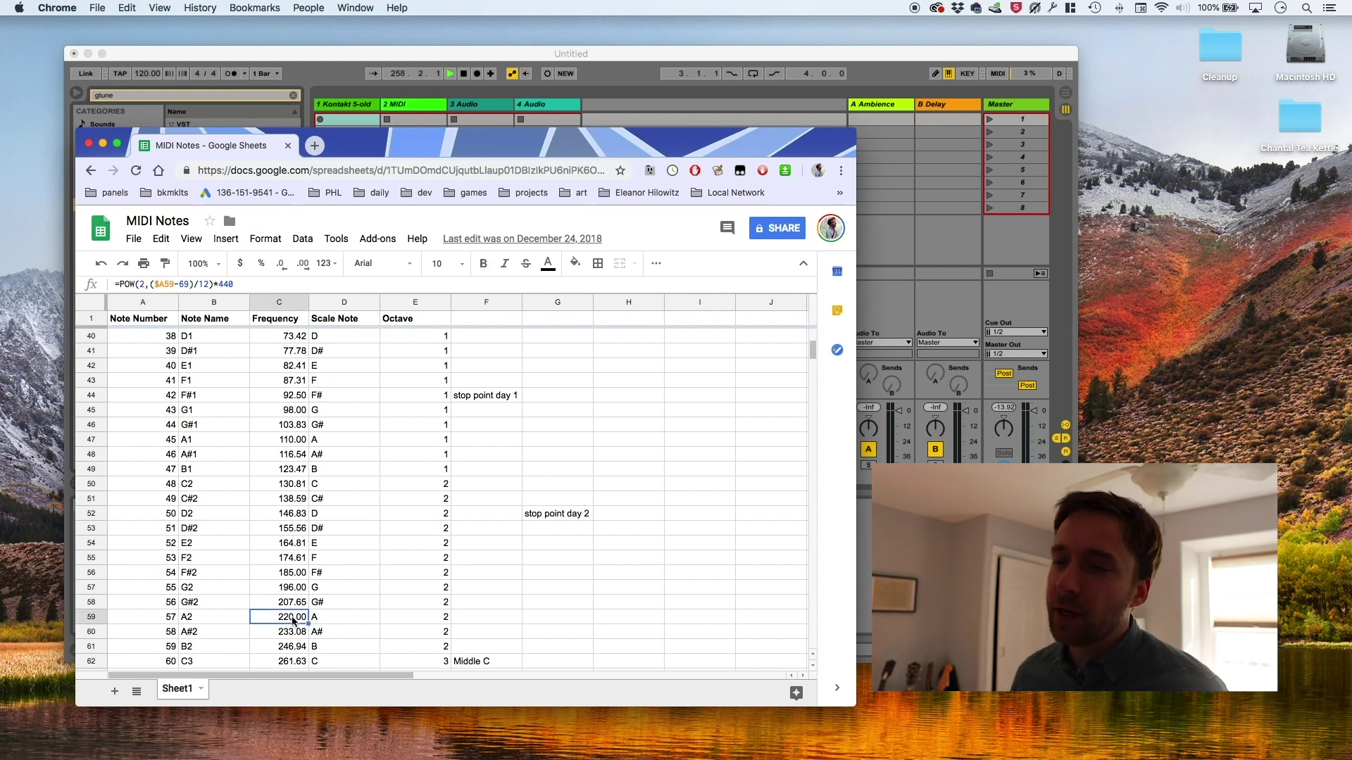
click(209, 618)
click(157, 617)
click(209, 620)
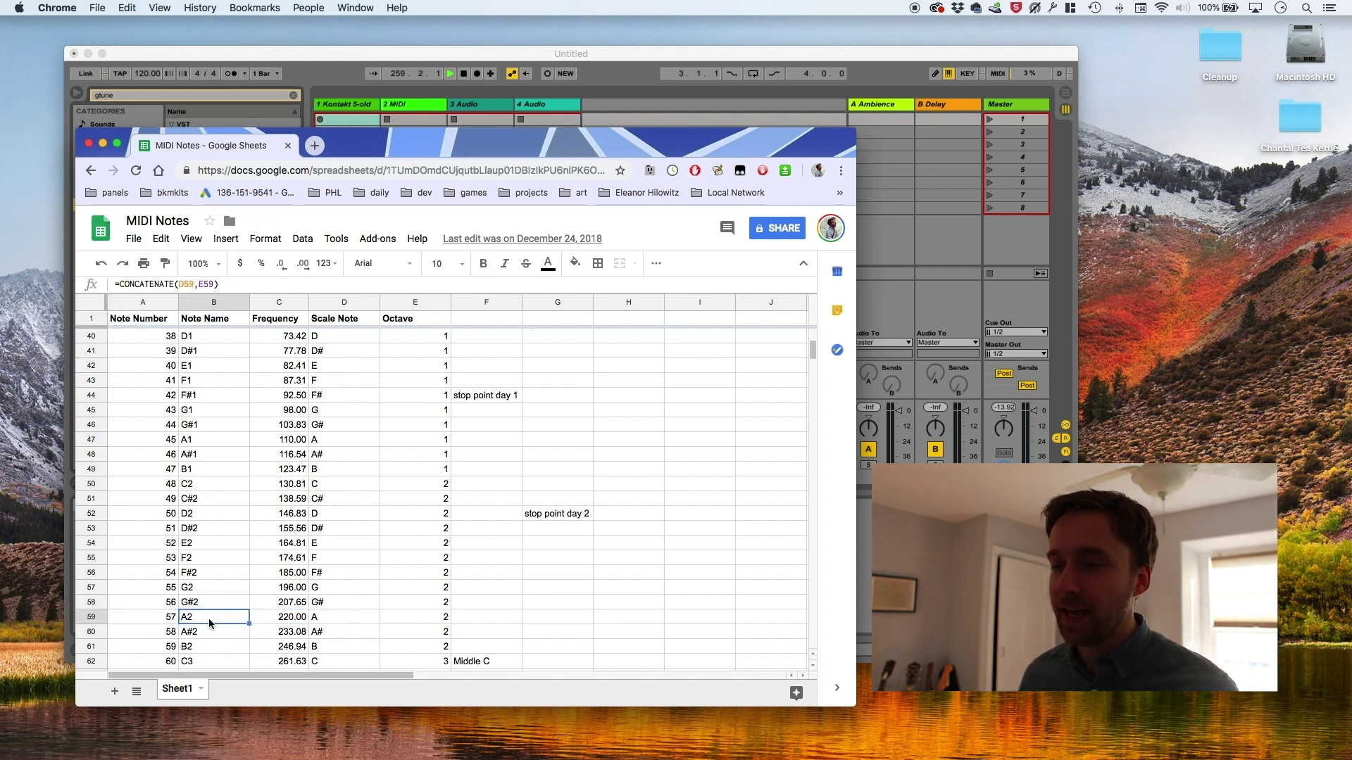
click(266, 50)
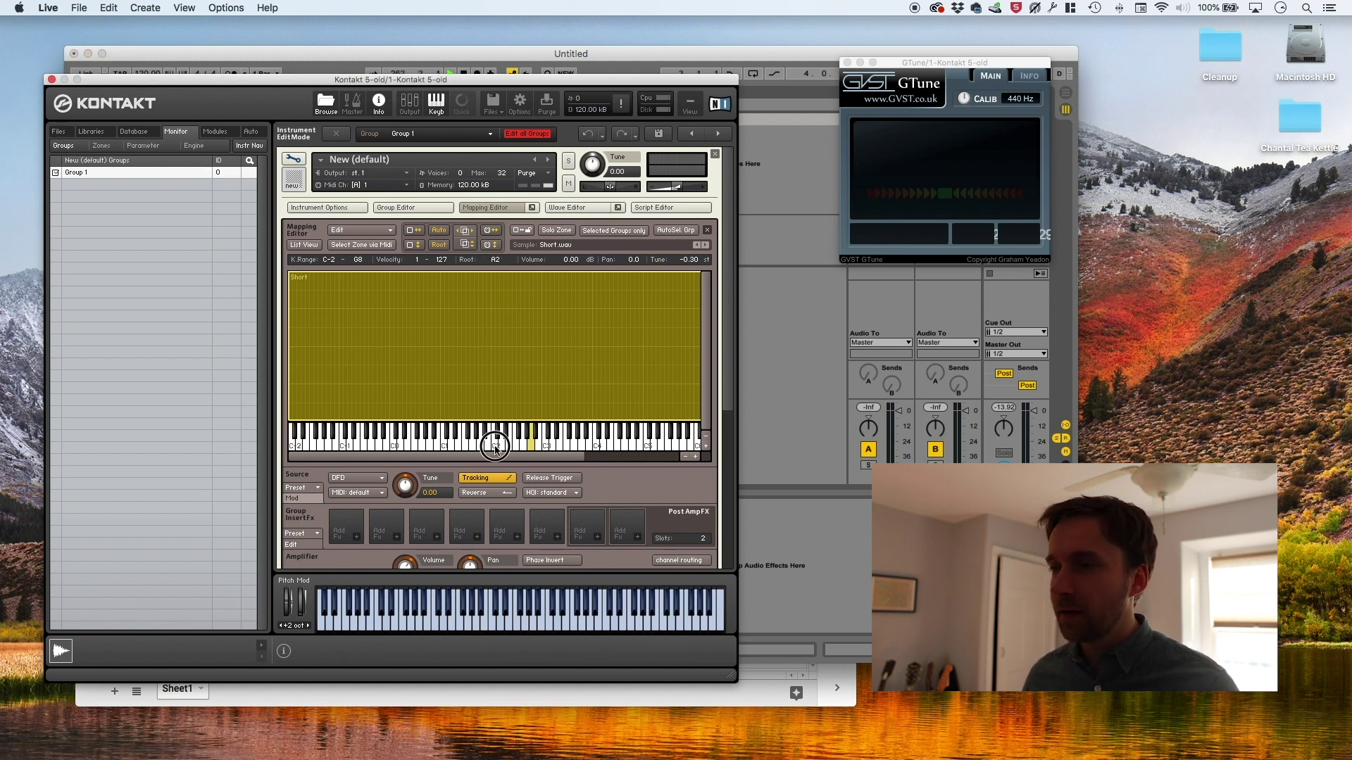
Step: Play notes from below C-1 up to around C6 to check the Short zone's pitch across the keyboard
click(495, 446)
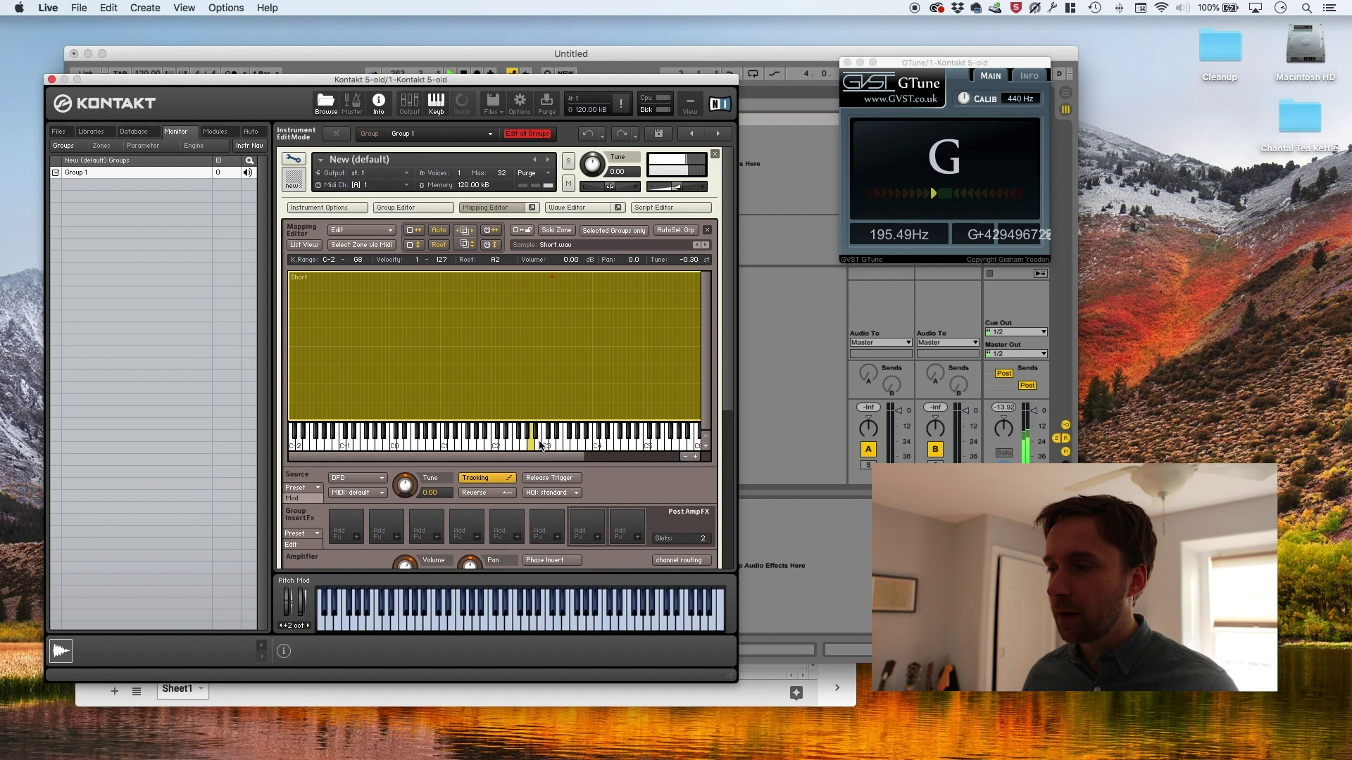
click(499, 446)
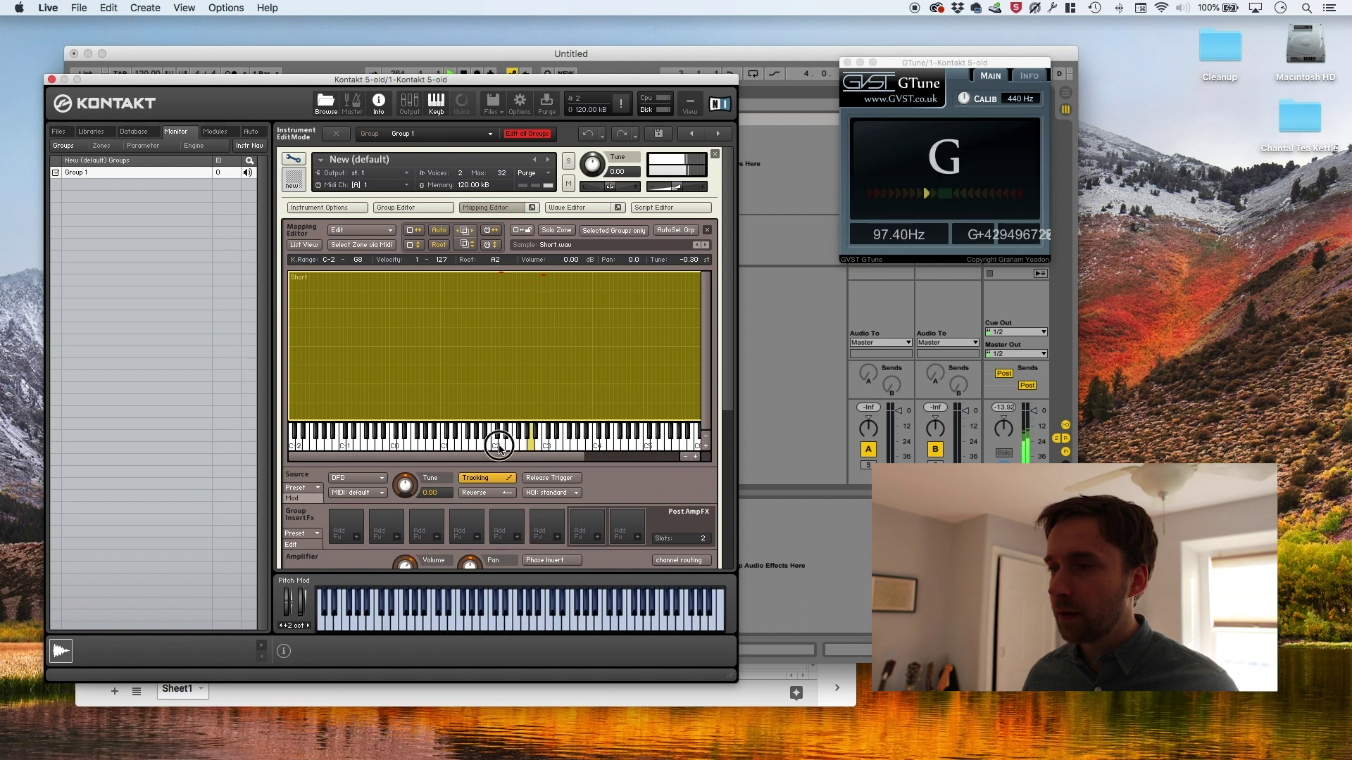
click(452, 449)
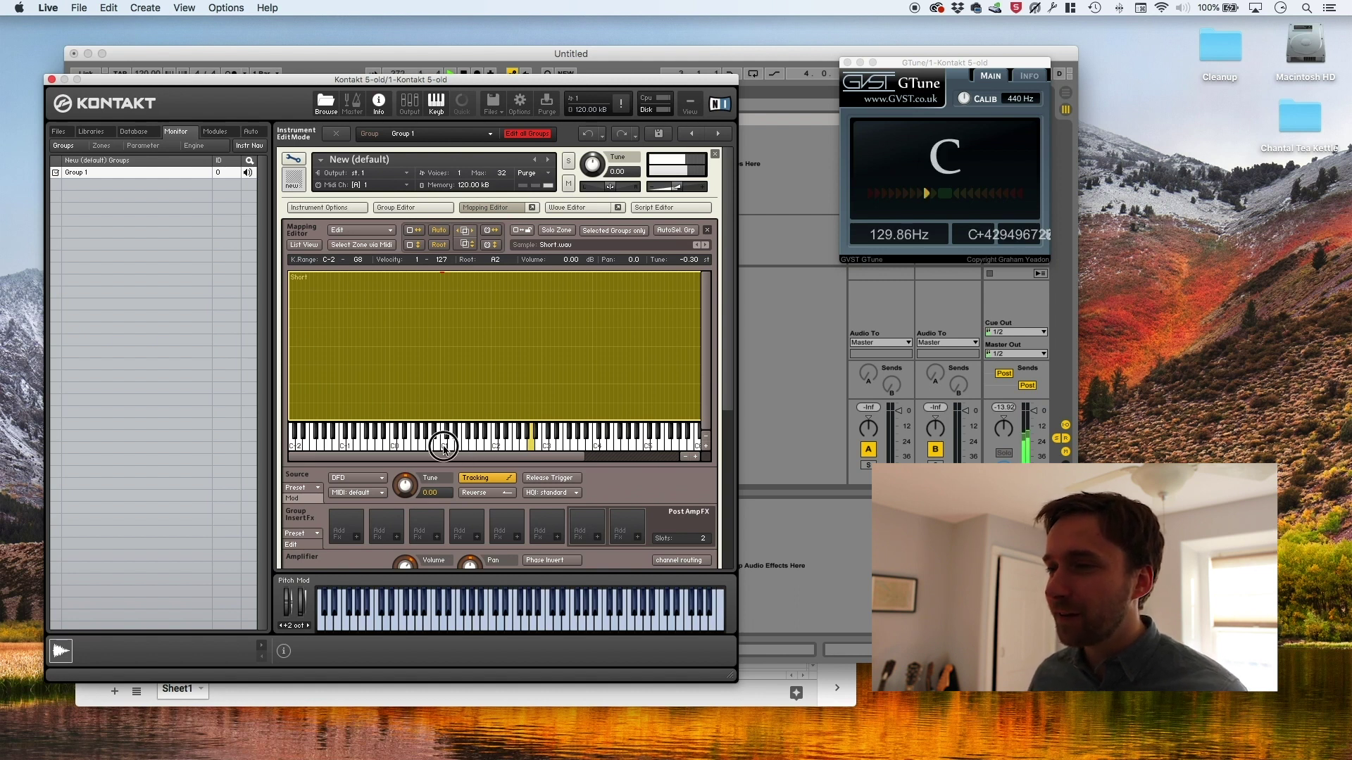
click(394, 449)
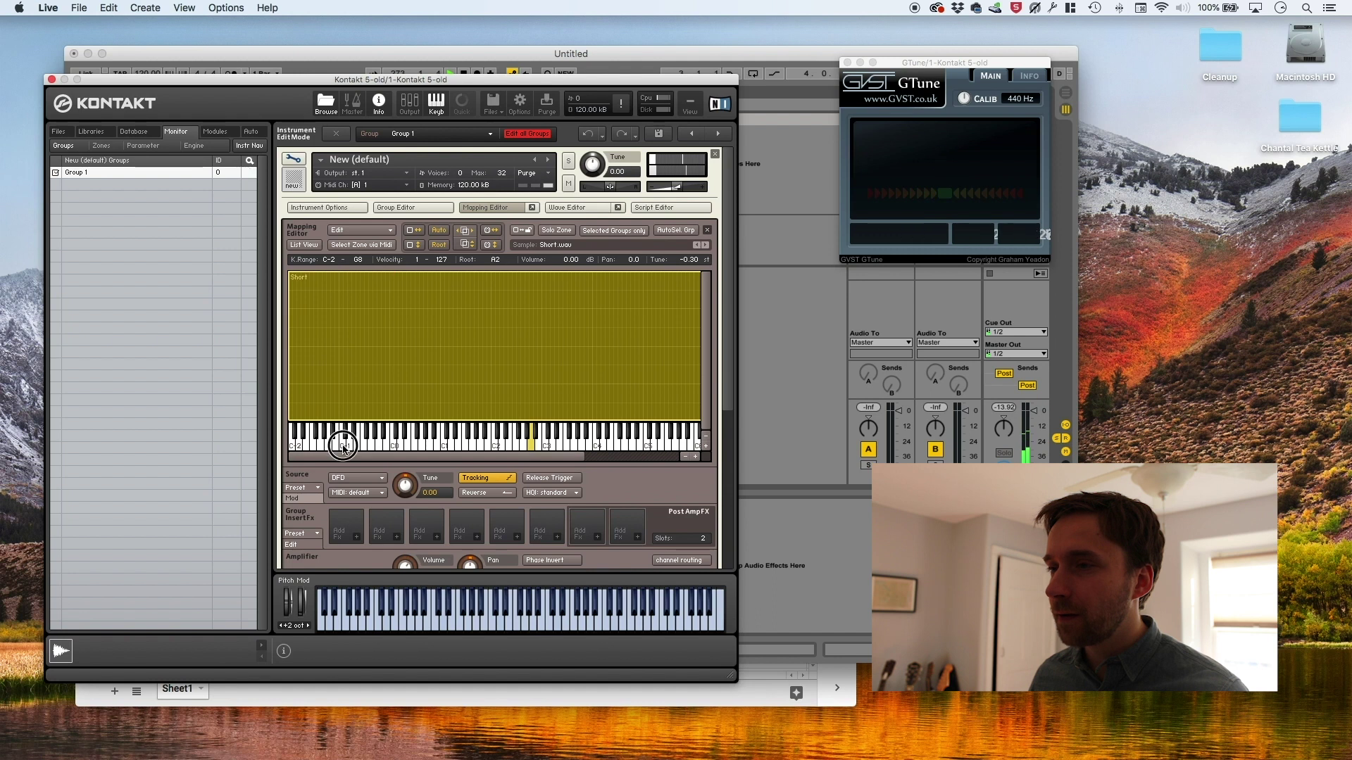
click(343, 446)
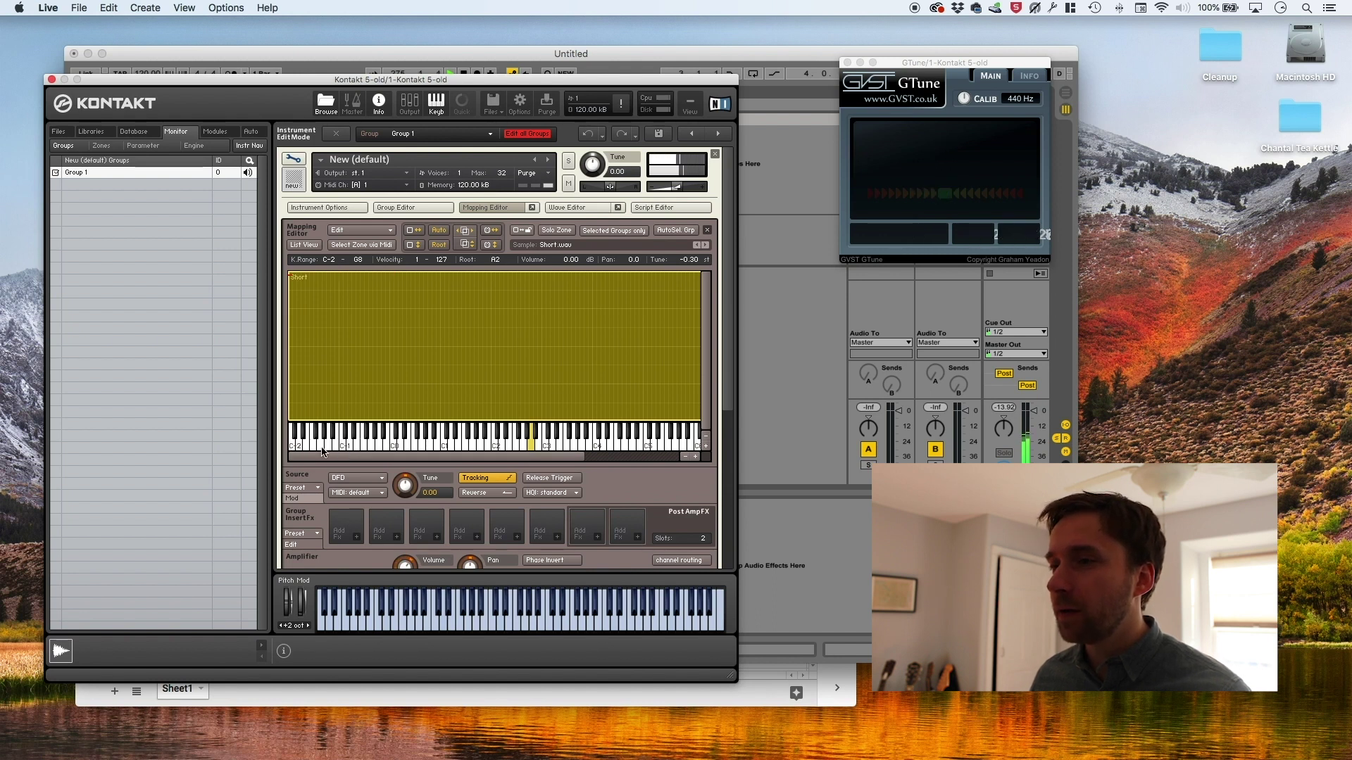
click(325, 446)
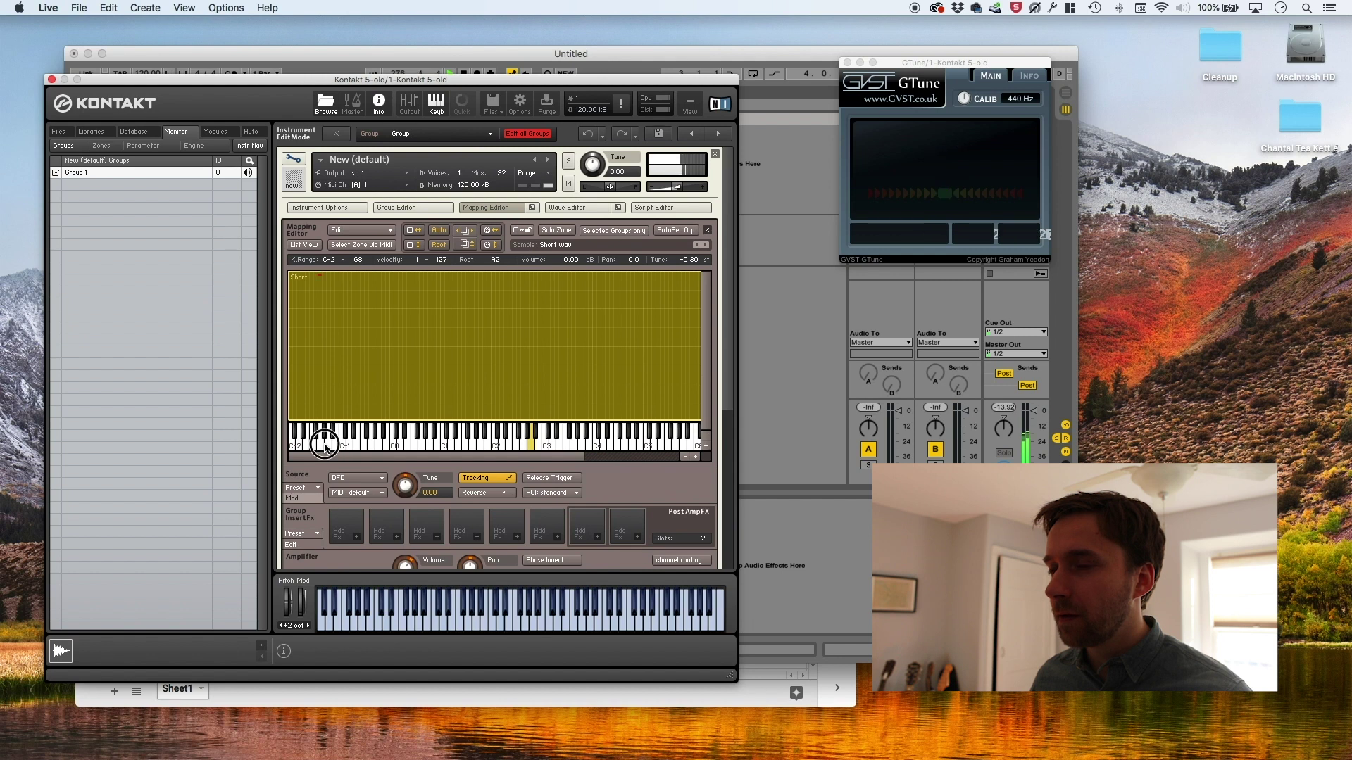
scroll(567, 450, right, 5)
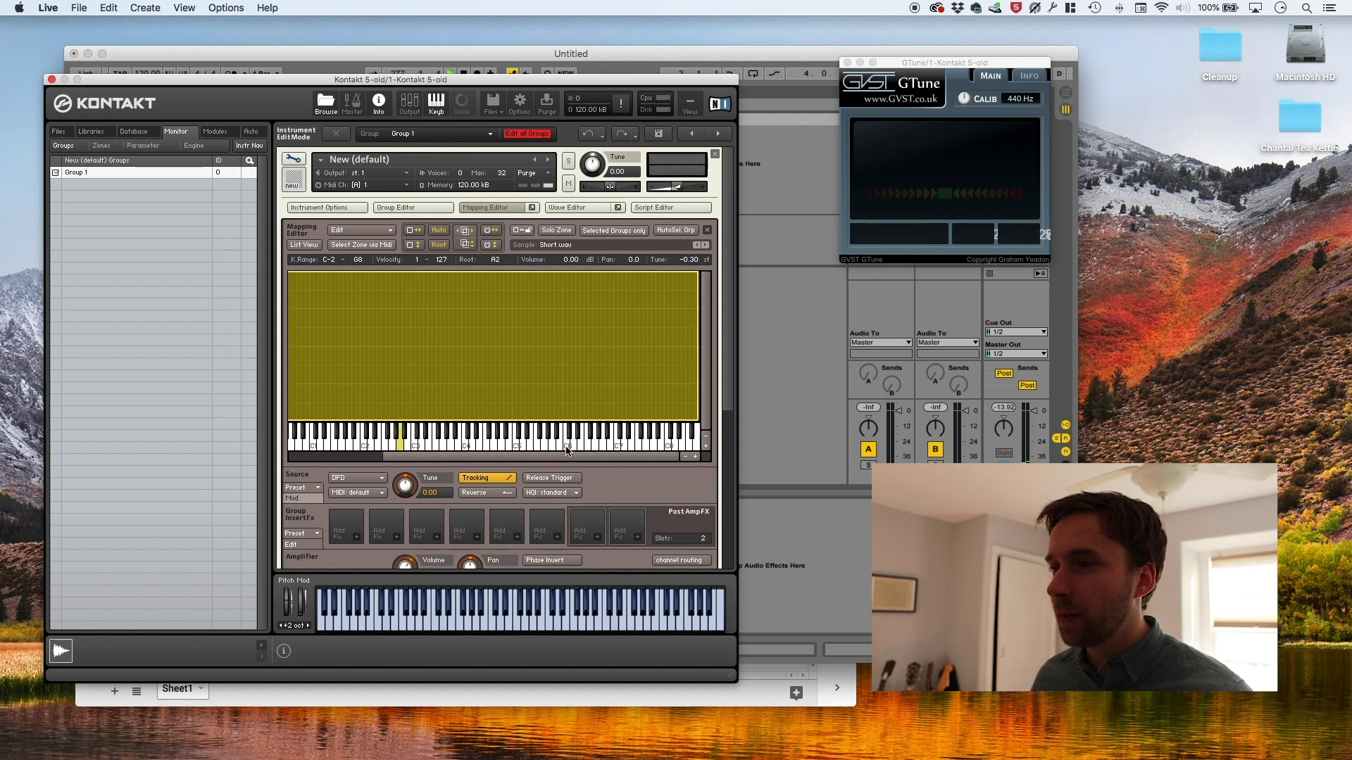
click(570, 449)
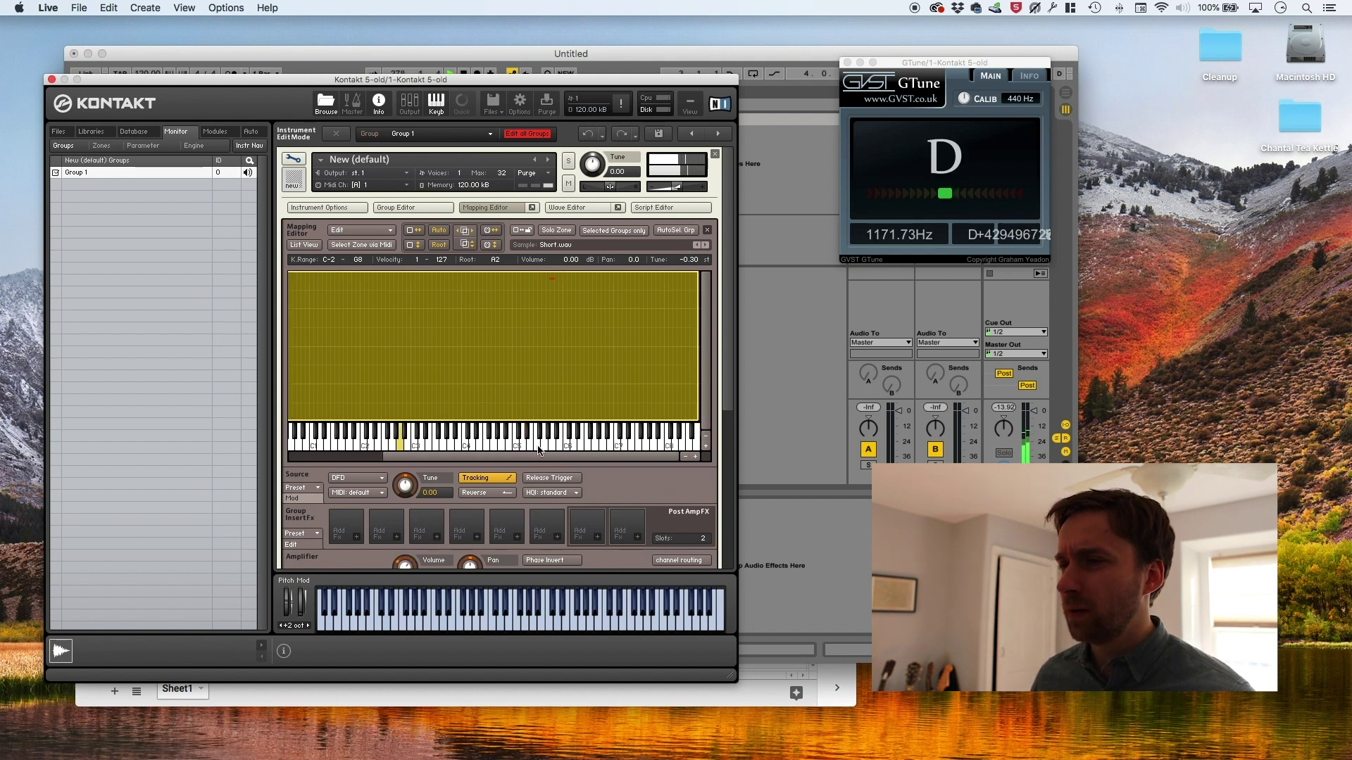
click(517, 446)
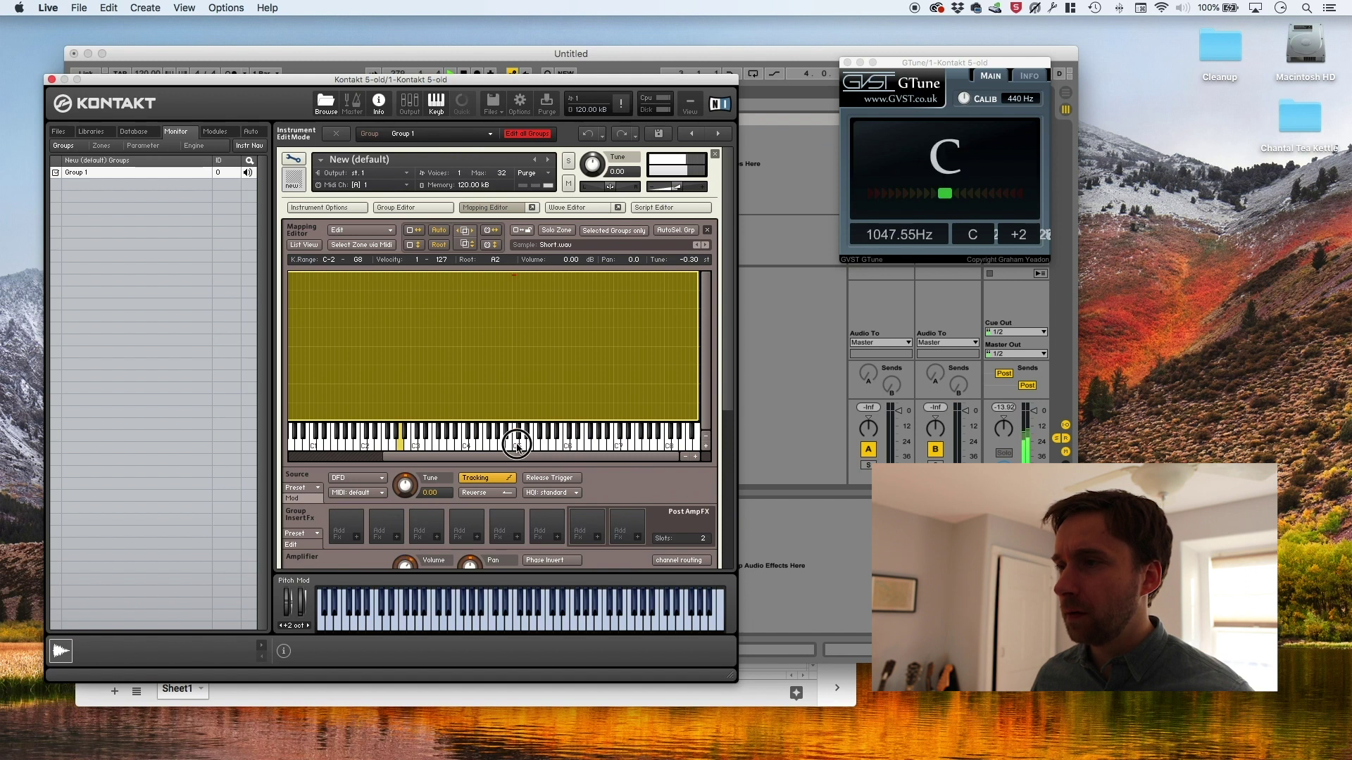
Step: Shrink the Short zone's top edge to C4, test notes within it, and close the GTune window
drag(699, 399, 518, 395)
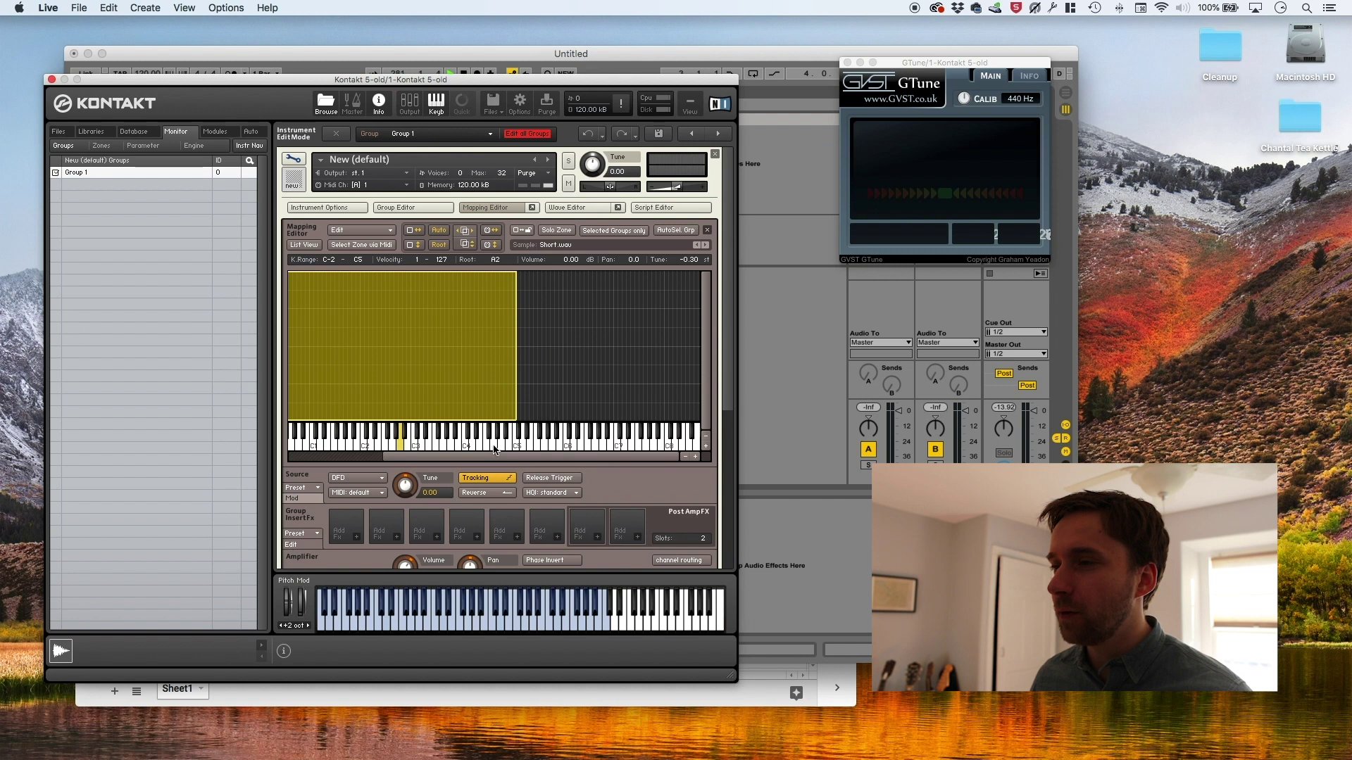
click(494, 448)
click(469, 444)
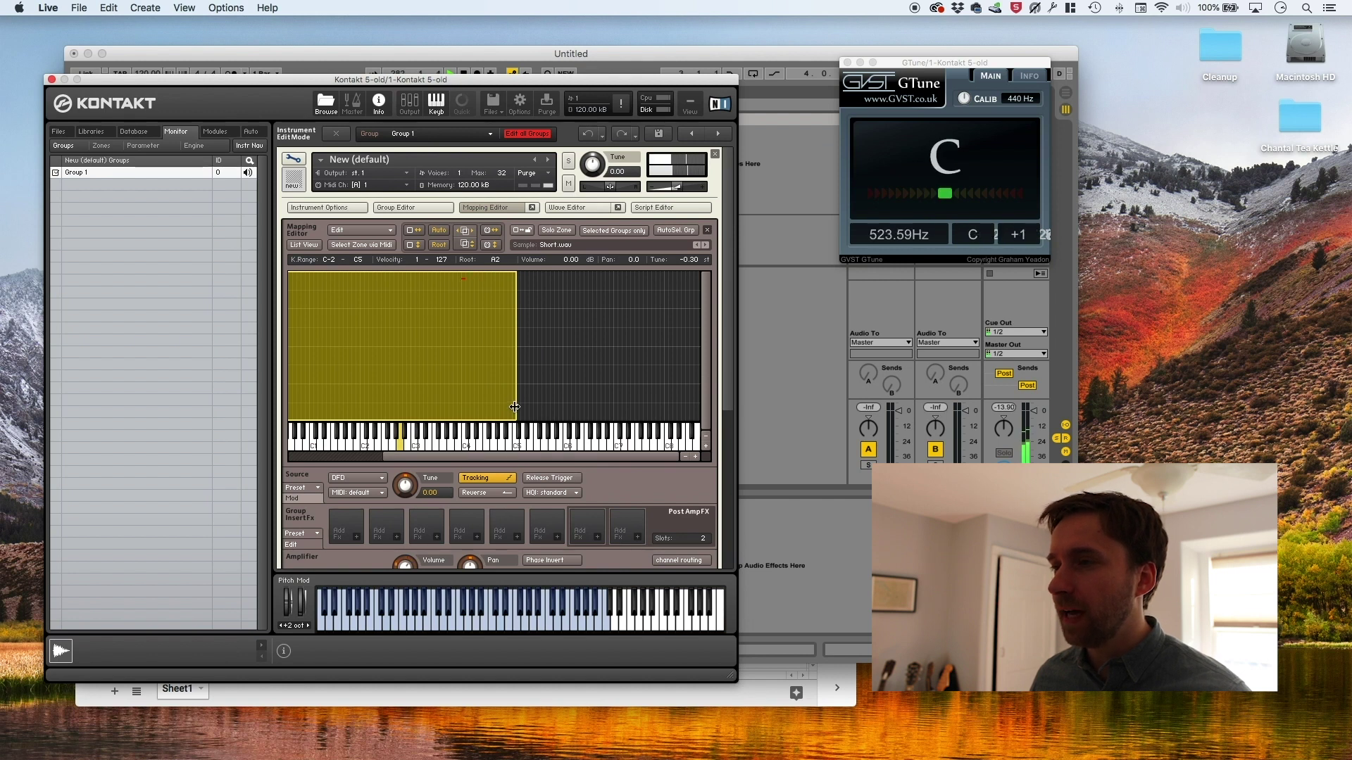
drag(514, 406, 466, 403)
click(464, 445)
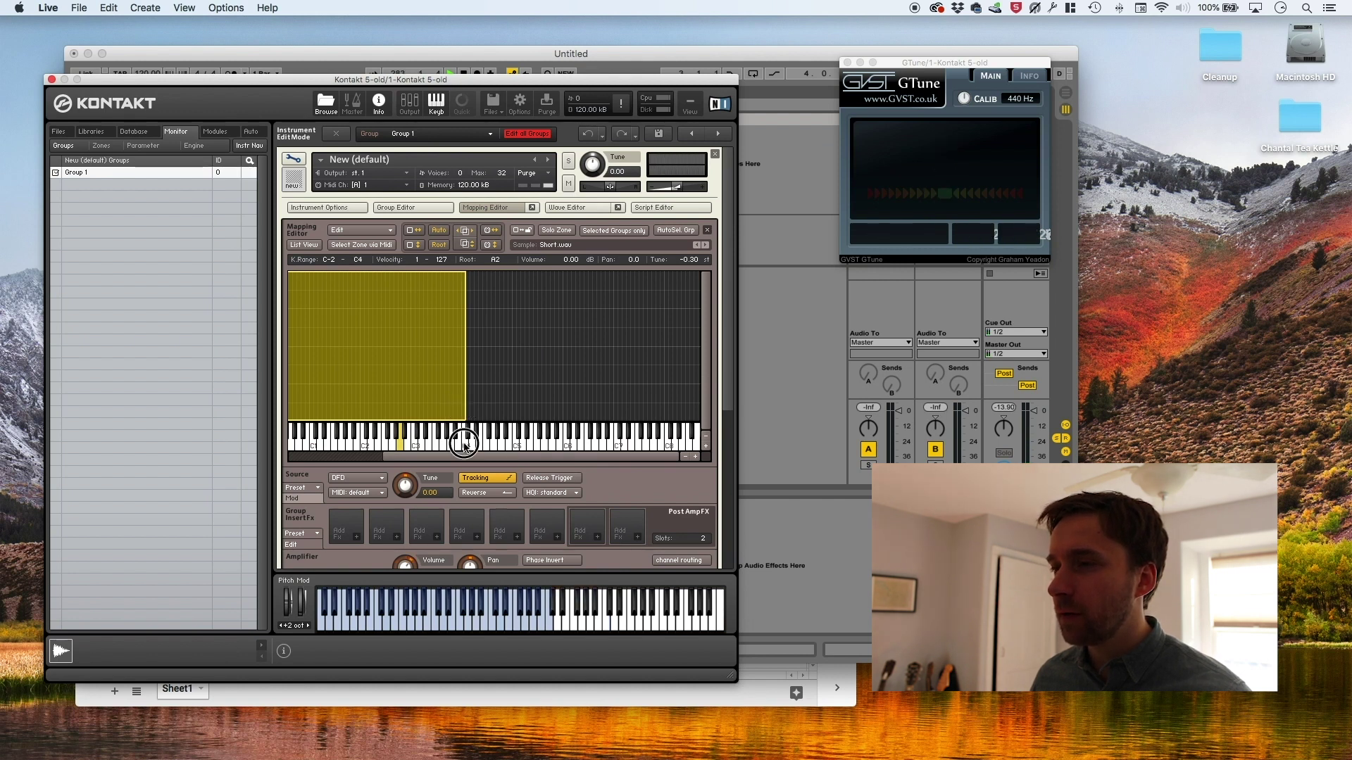
click(370, 445)
click(338, 448)
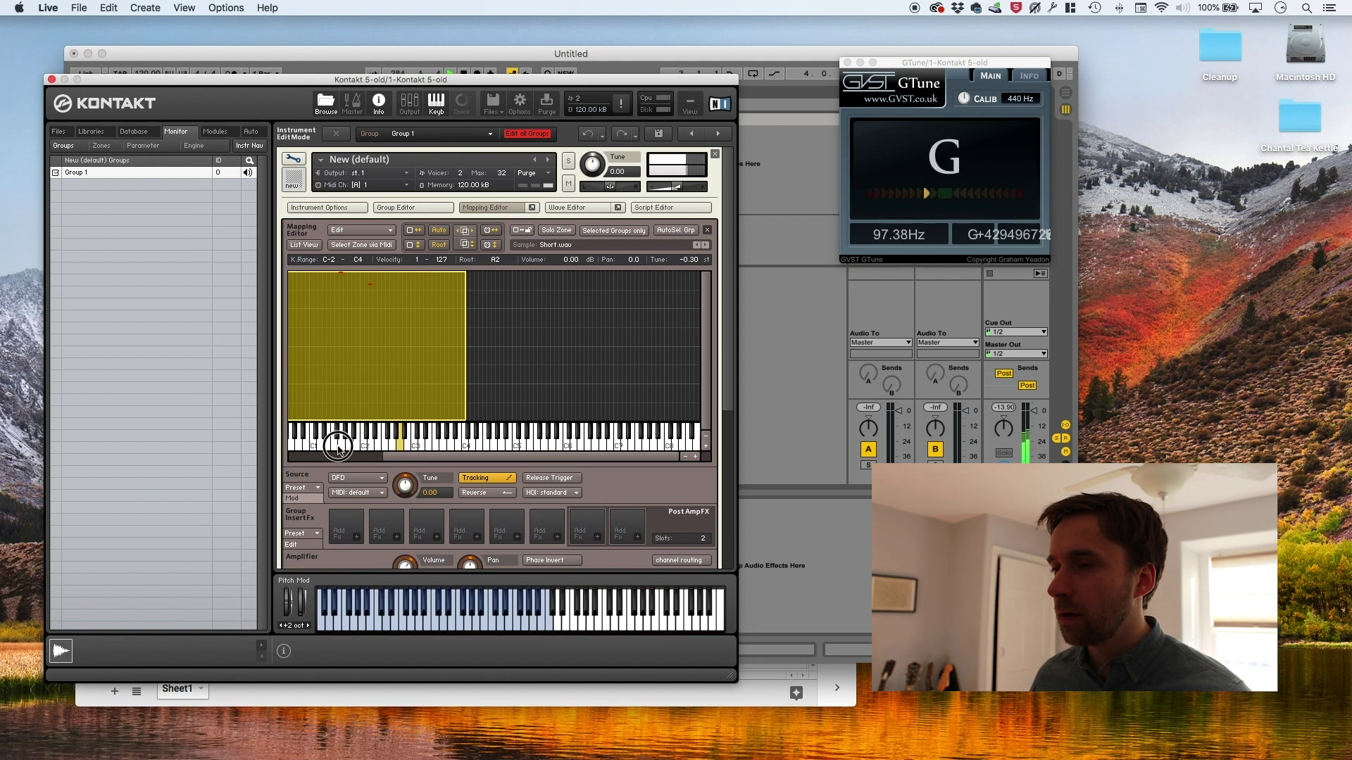
click(324, 445)
click(317, 445)
click(300, 445)
click(338, 442)
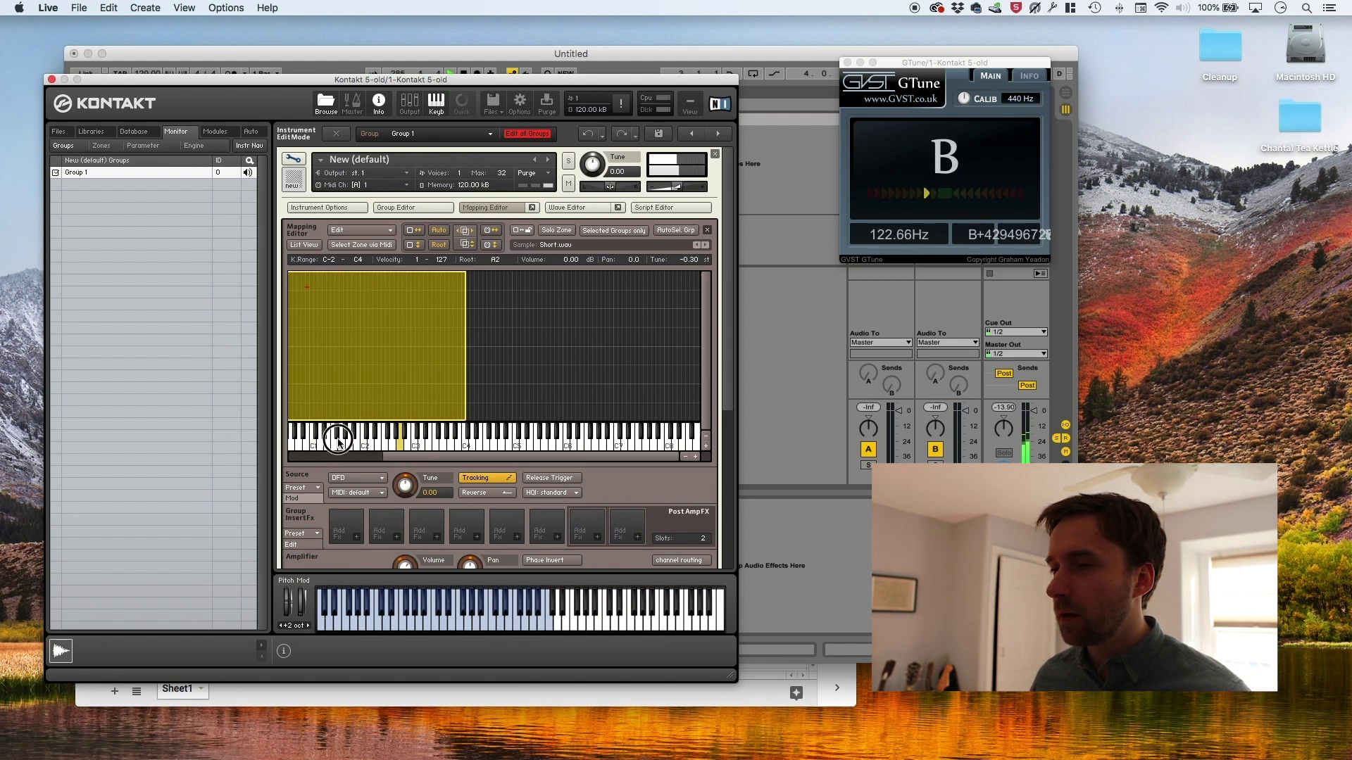
click(338, 443)
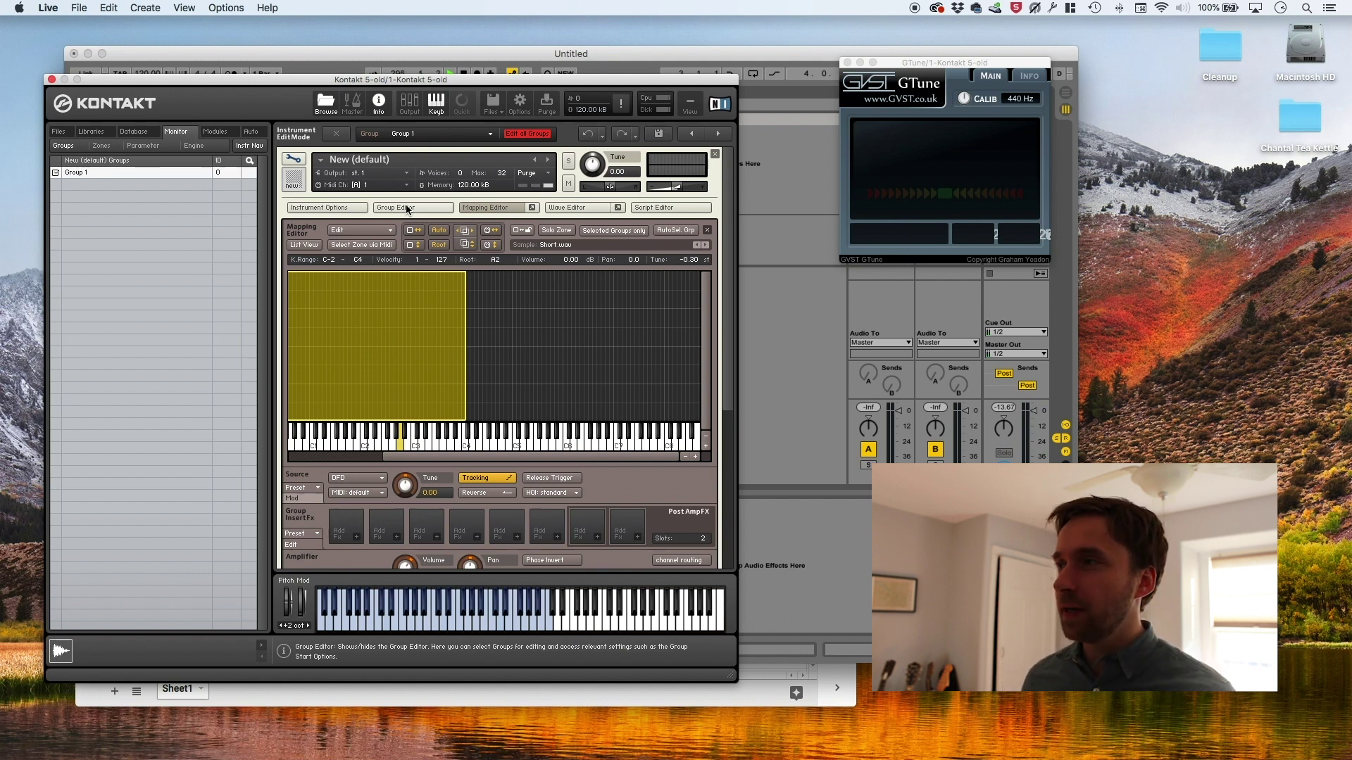
click(848, 62)
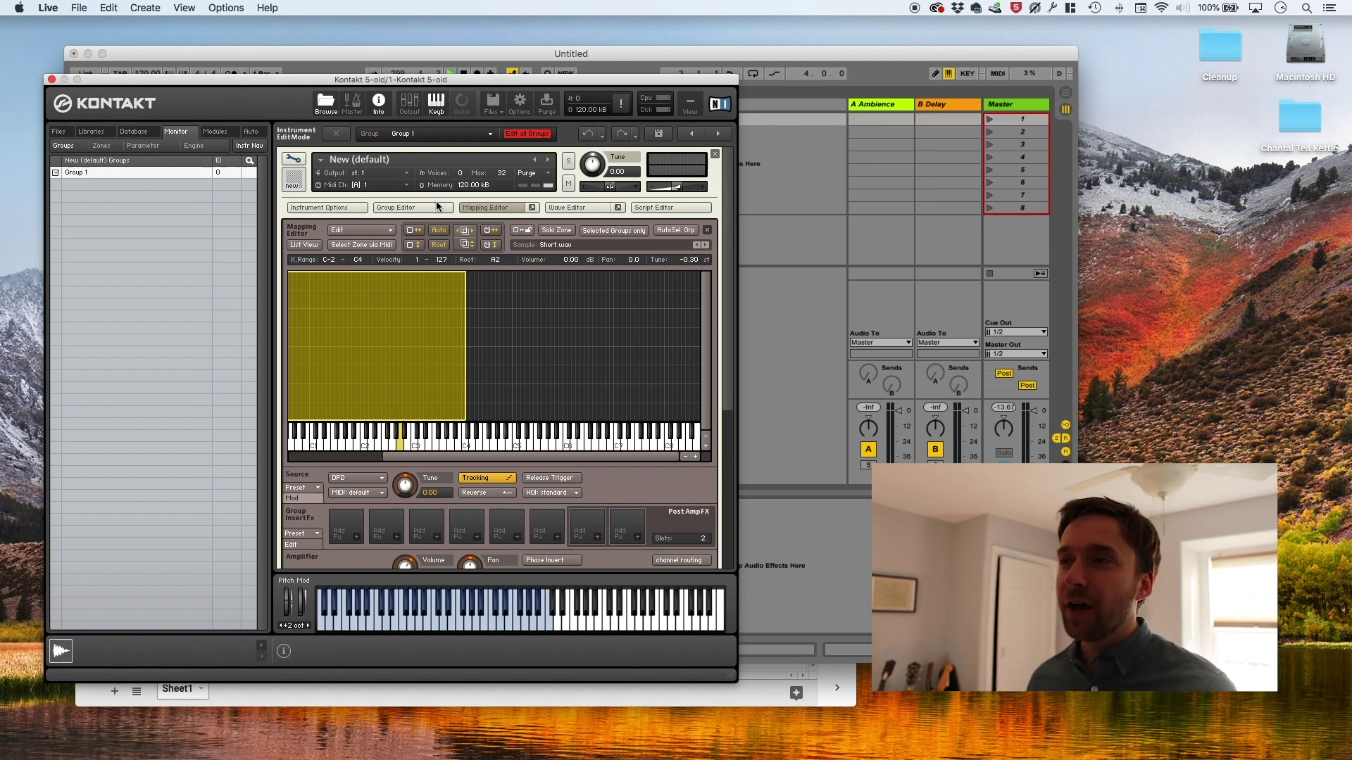
Step: Rename the first Kontakt group to Base Note
click(415, 207)
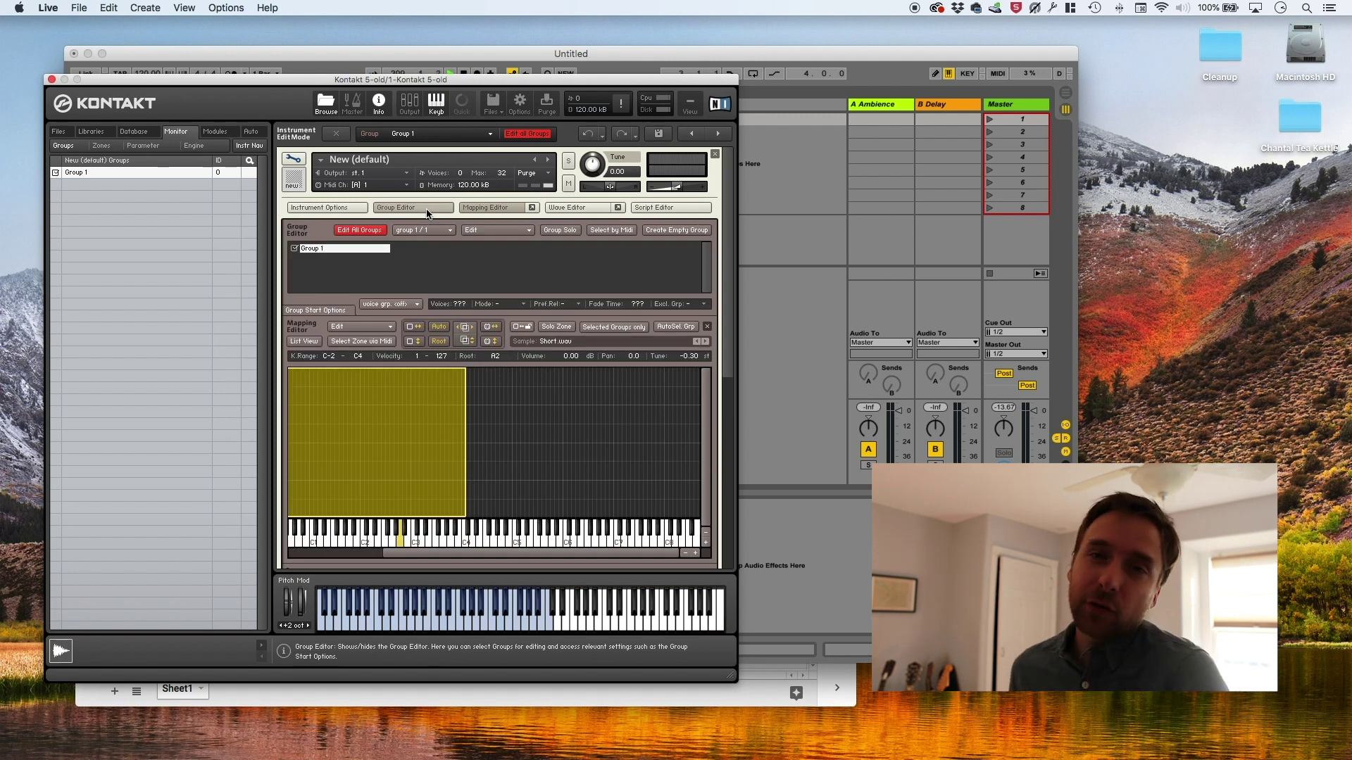
double_click(320, 249)
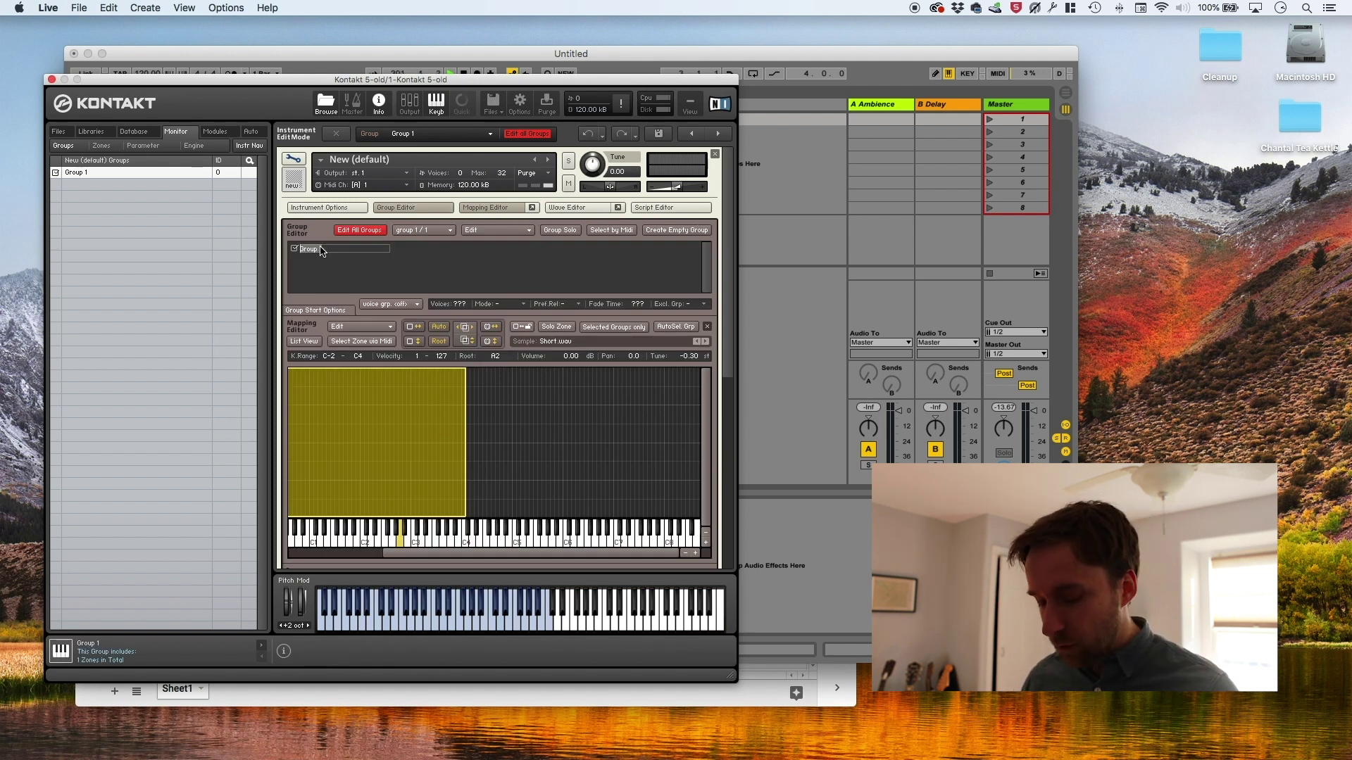
text(No)
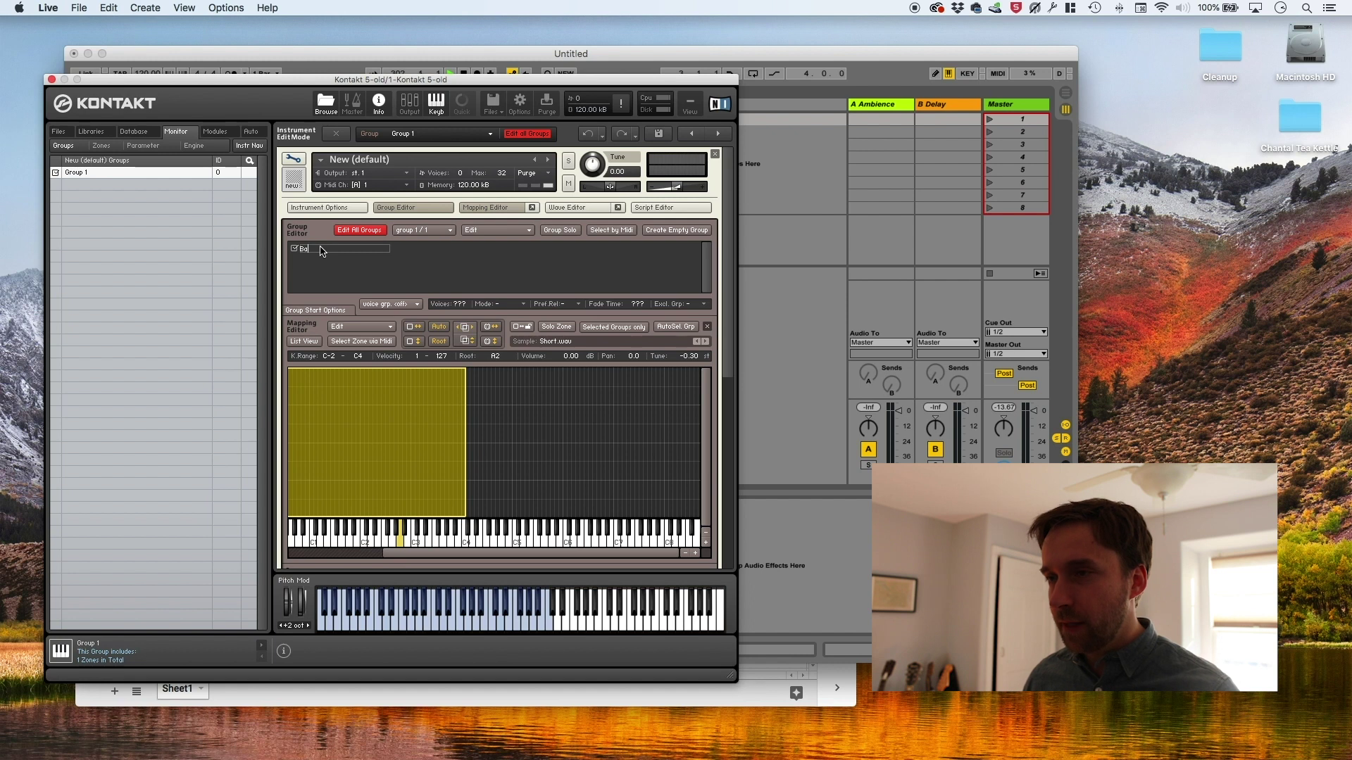
text(se Note)
key(Return)
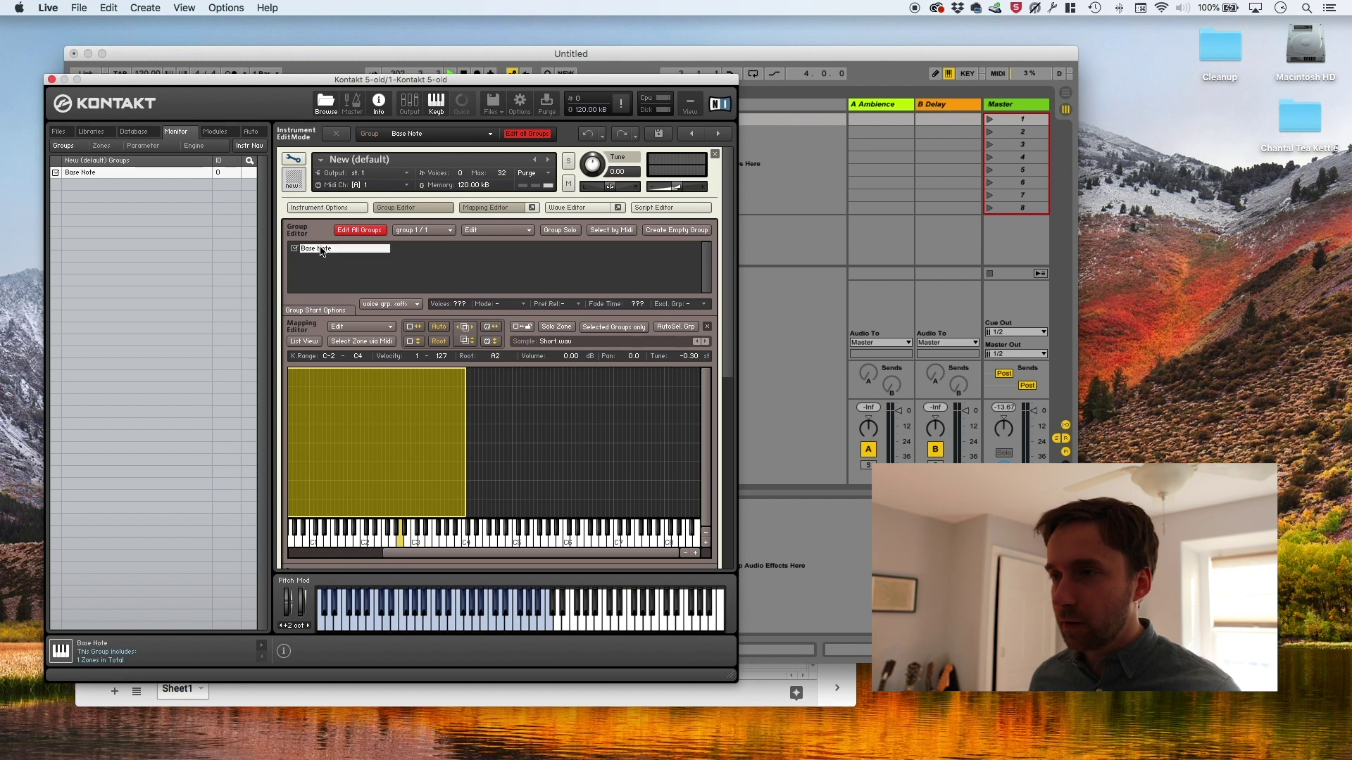
Step: Duplicate Base Note as a group named Open and remove its leftover zone
right_click(410, 254)
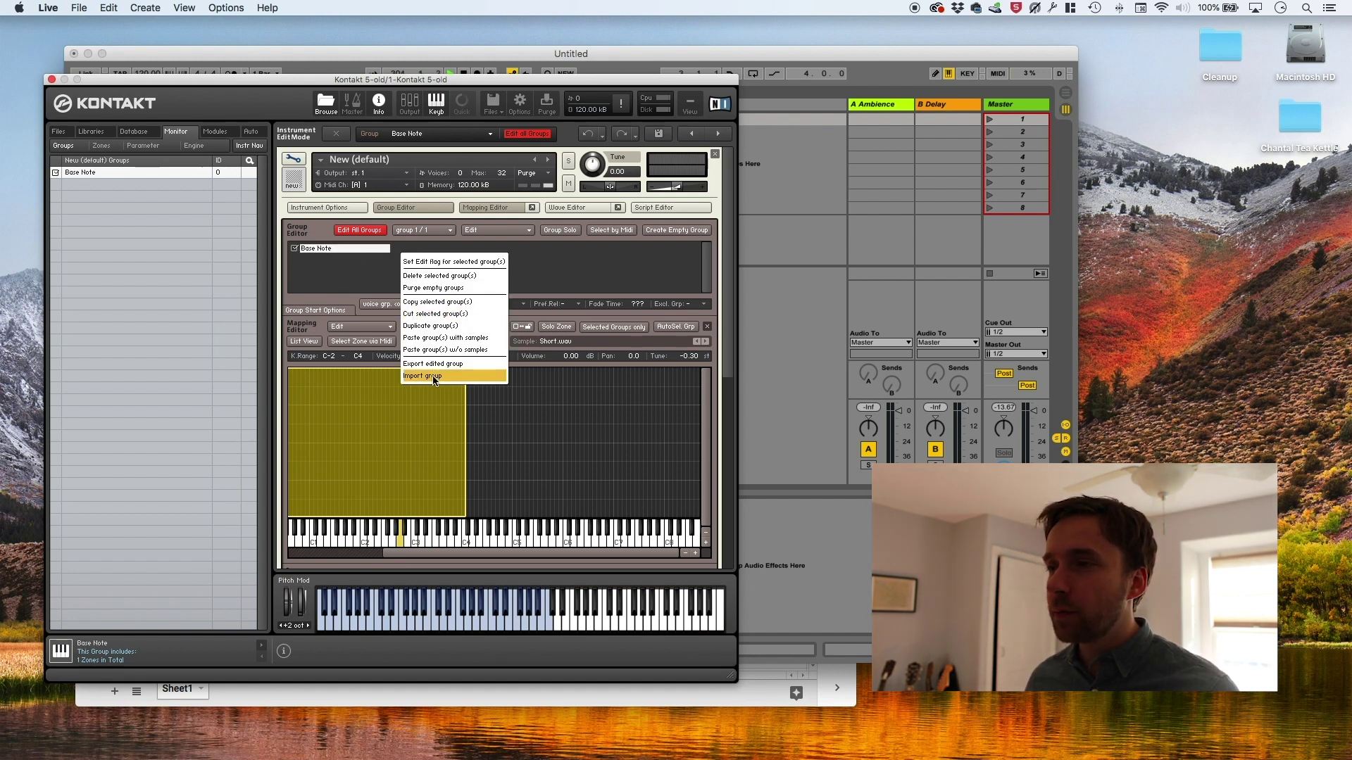
click(423, 325)
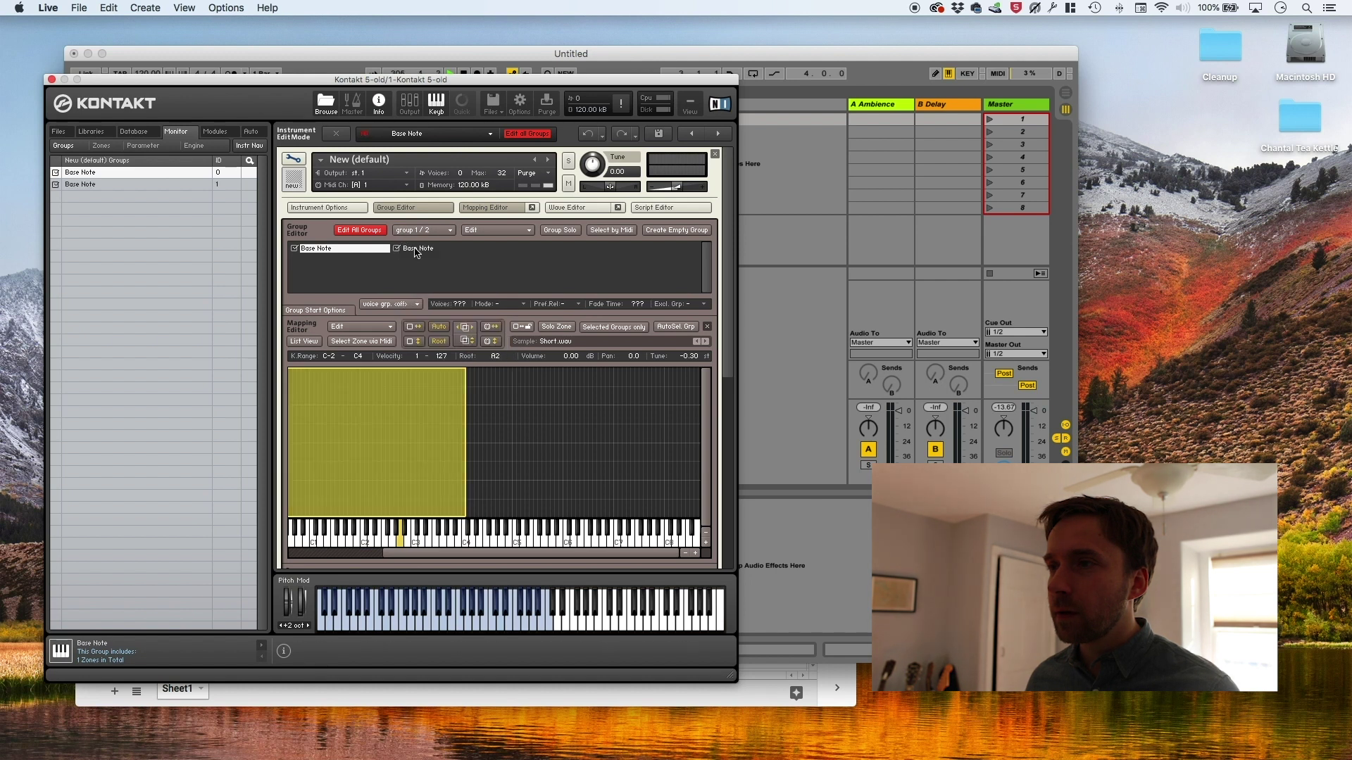
double_click(416, 249)
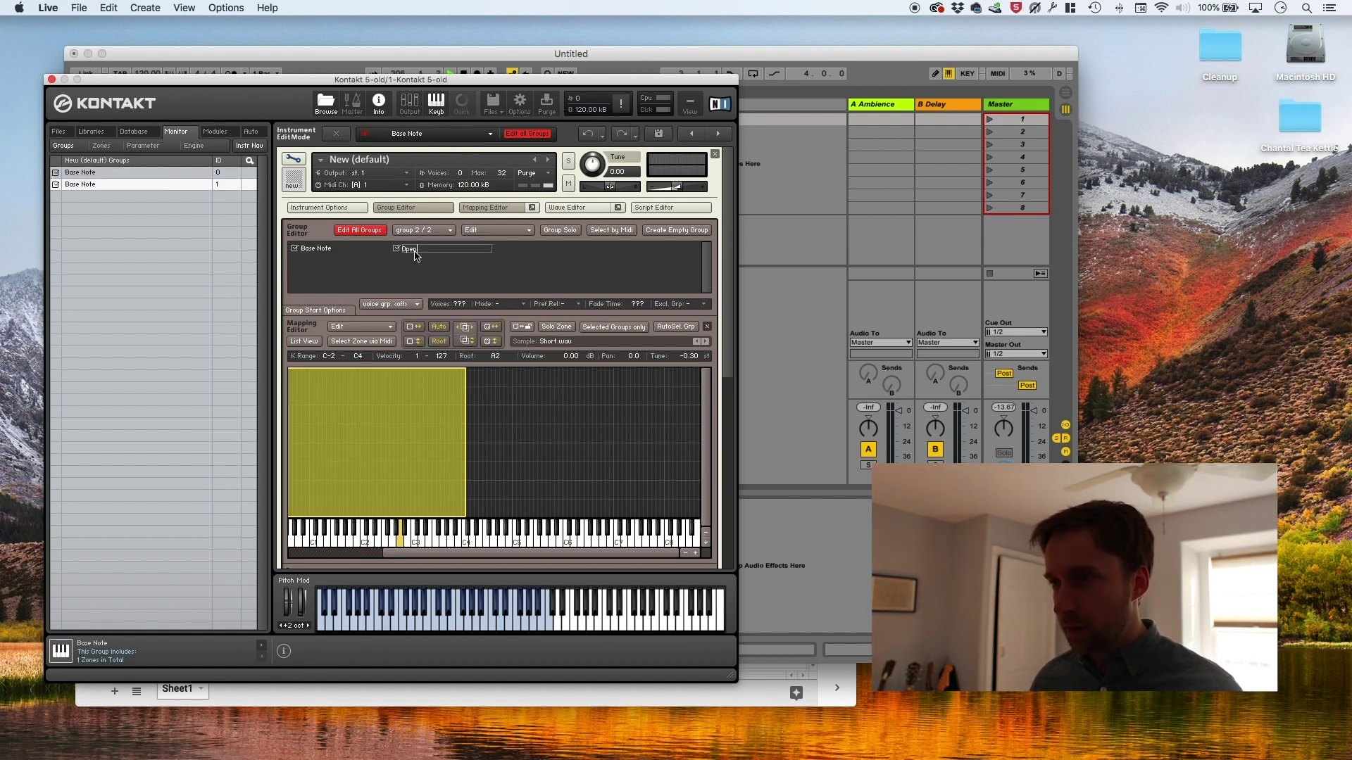
key(Return)
click(614, 326)
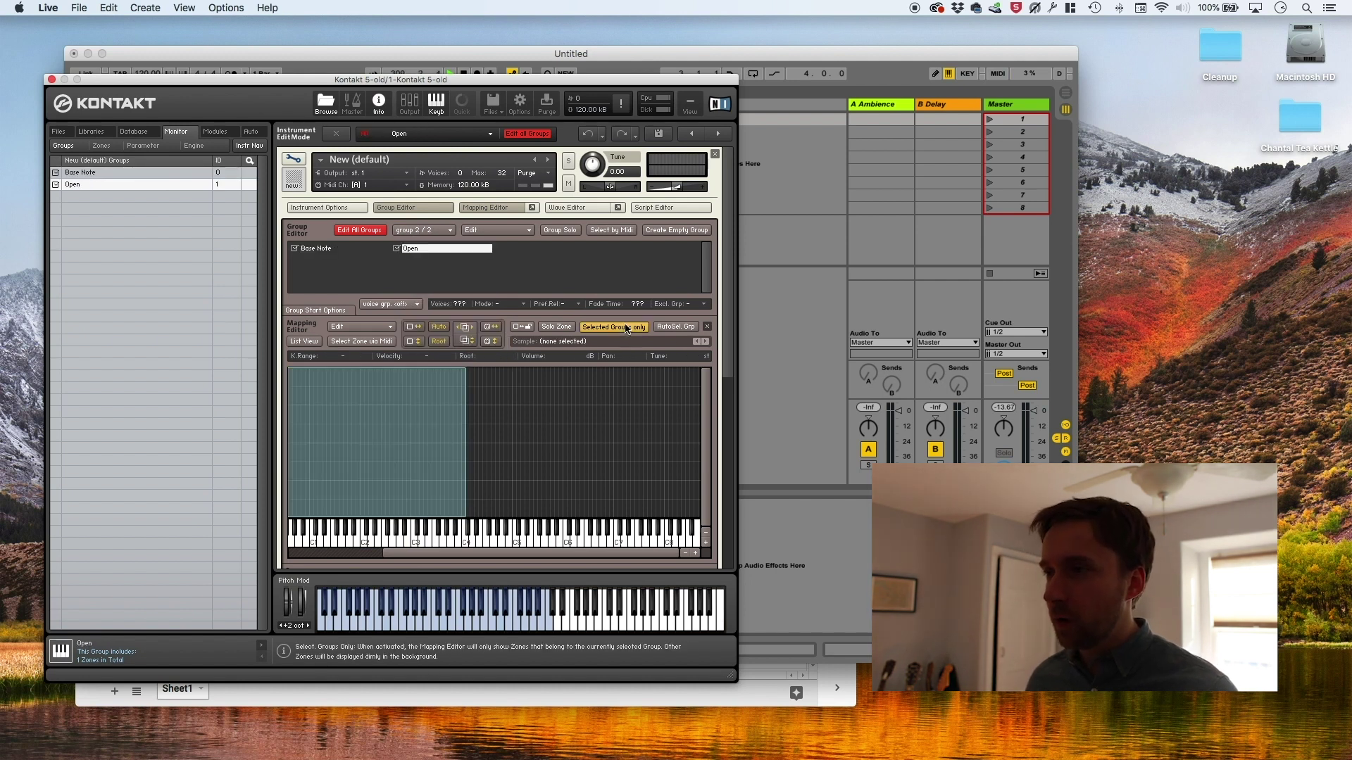
click(415, 436)
key(super+x)
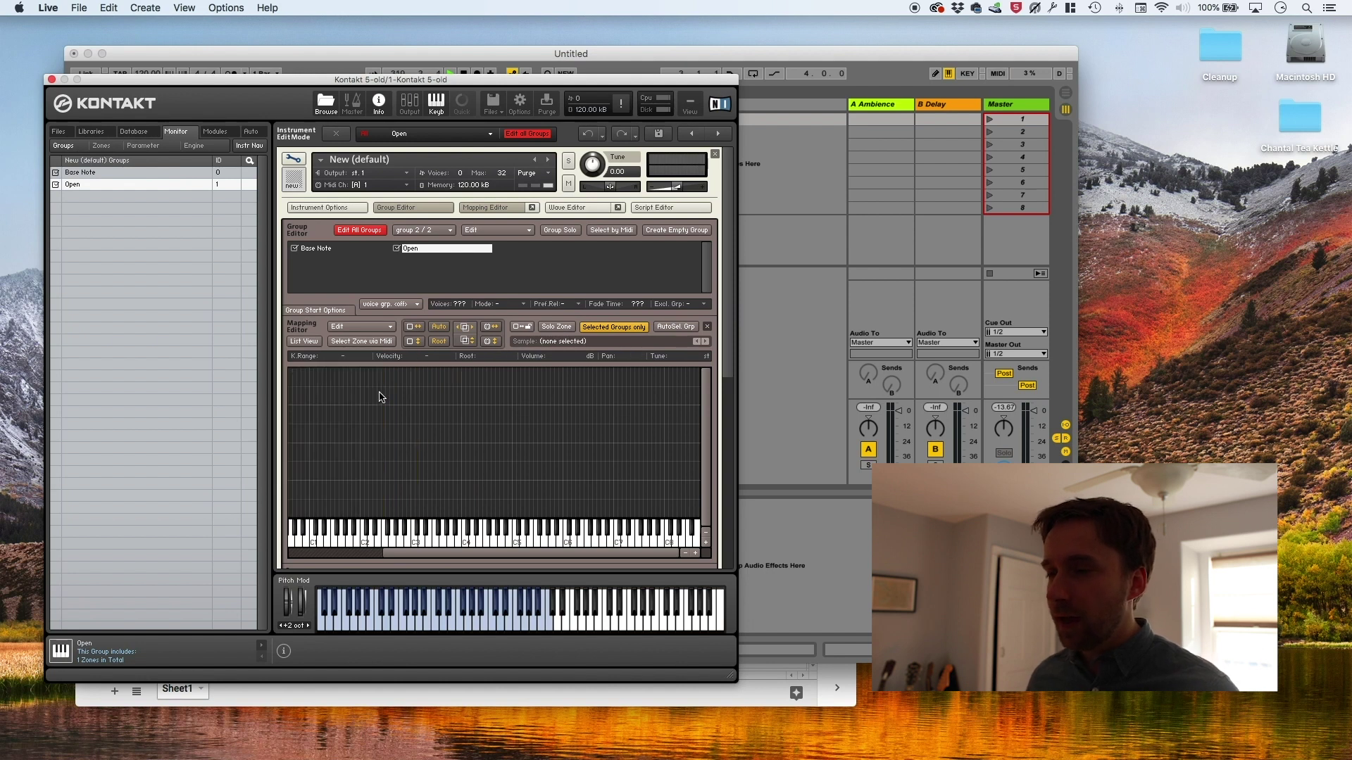
key(super+Tab)
key(super+Tab)
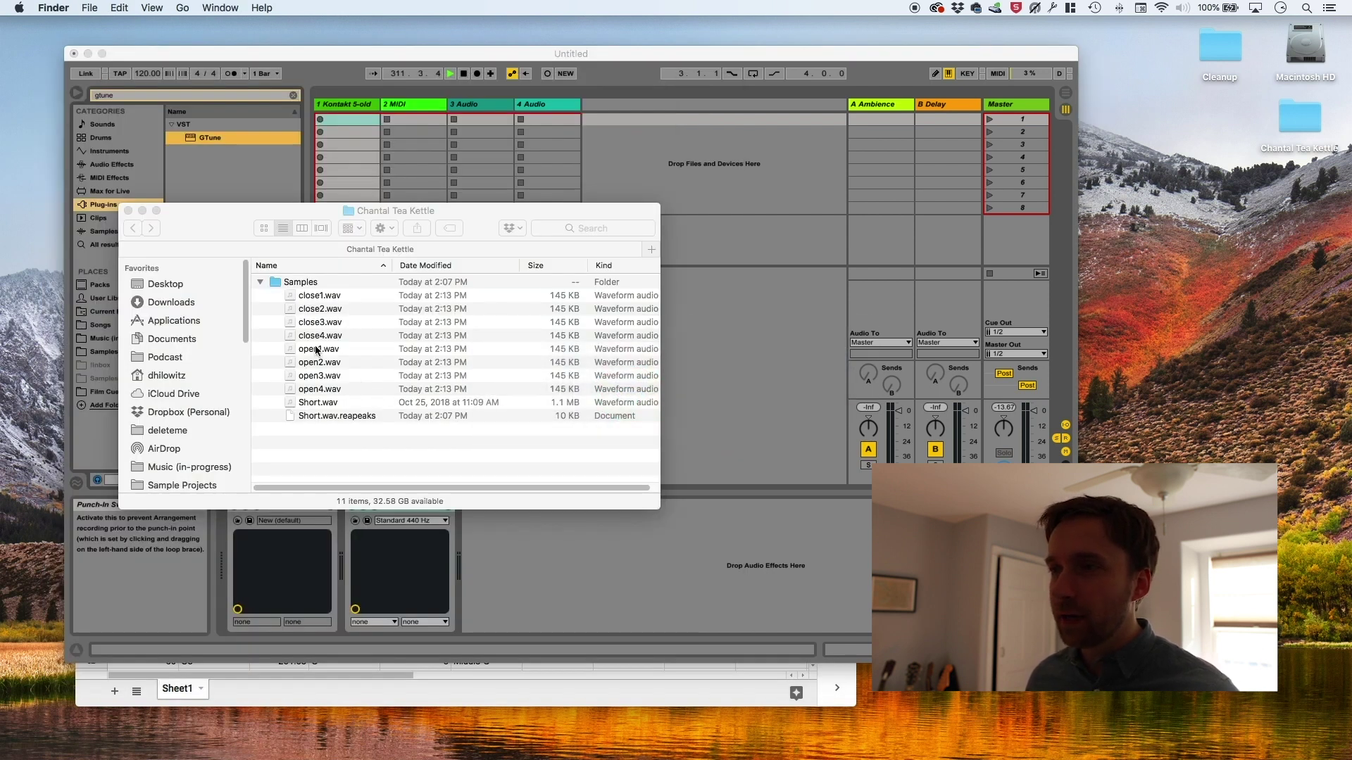
Step: Drag open1.wav from the Samples folder into the Open group's mapping grid and audition it
drag(316, 350, 495, 458)
key(super+Tab)
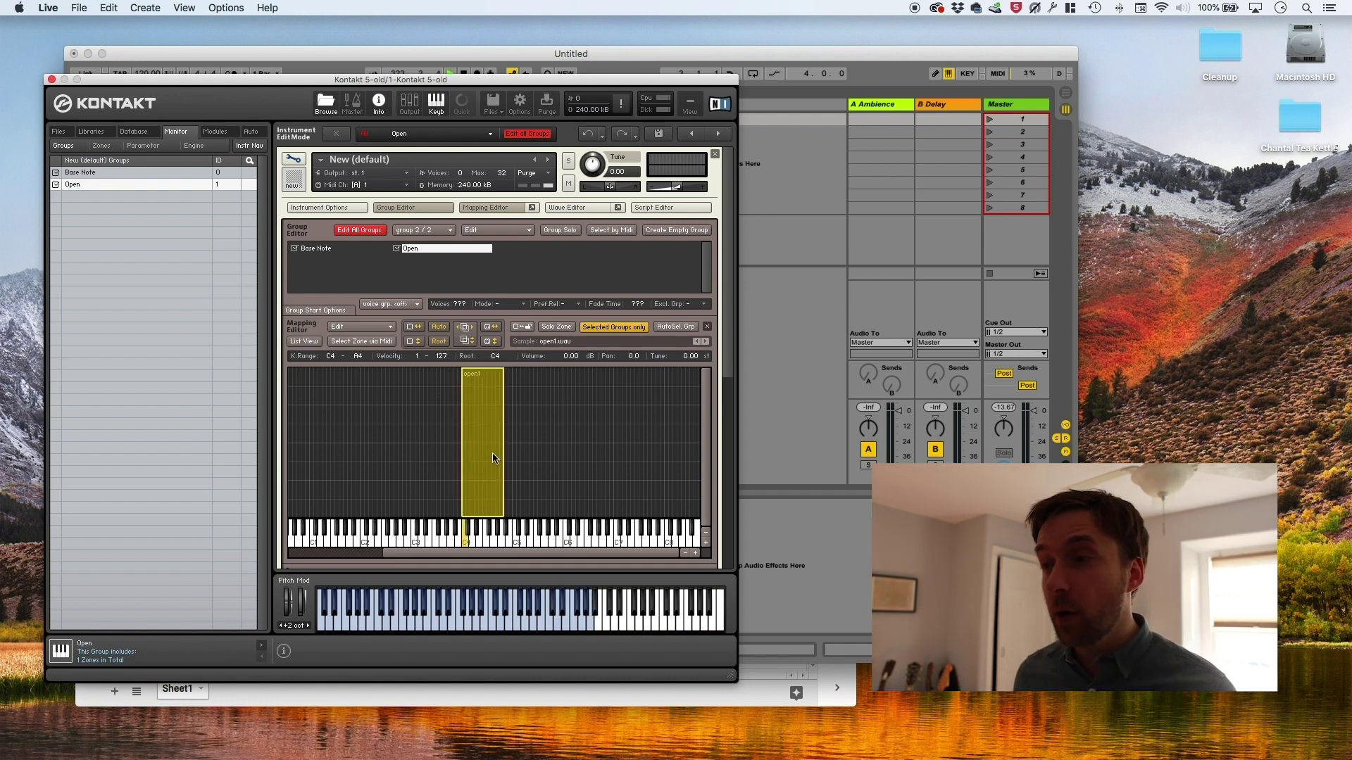
click(471, 539)
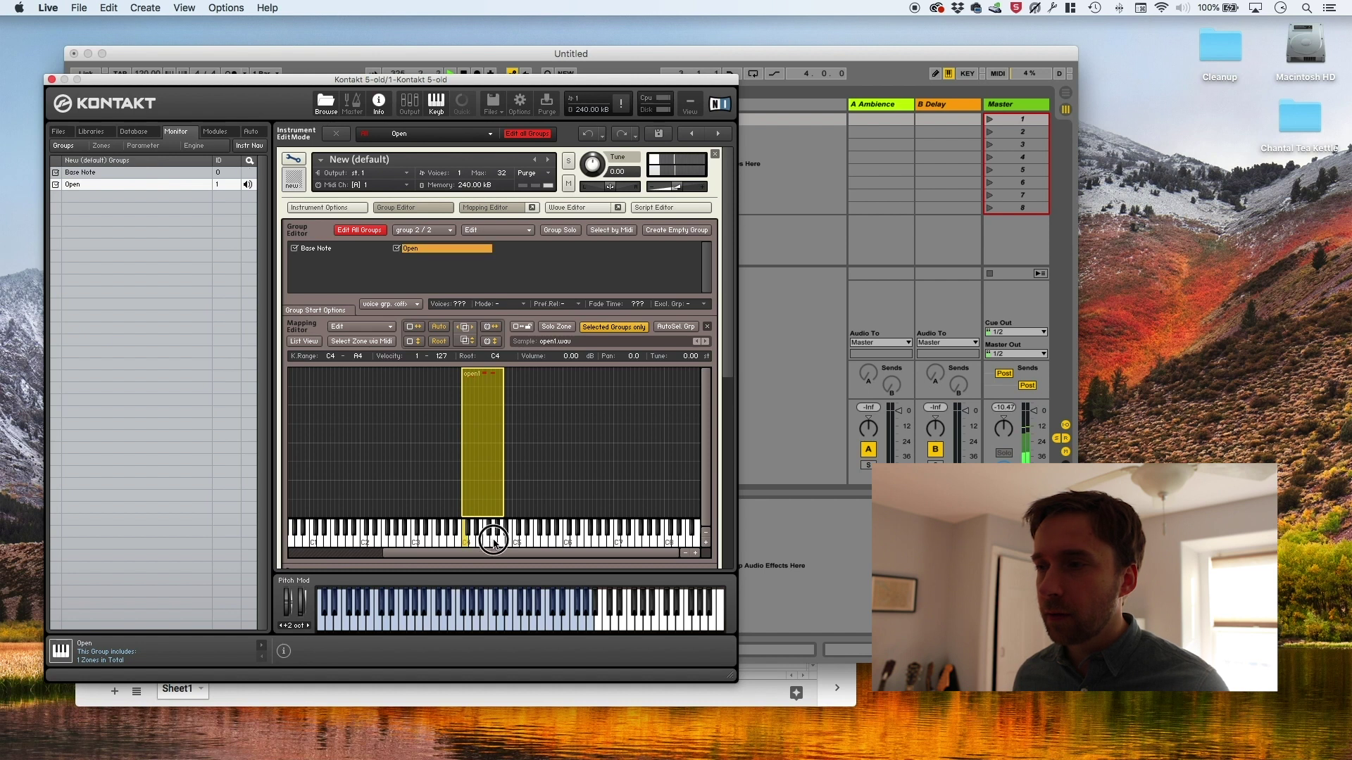
Step: Move the open1 zone's root key to A#3 and audition it
drag(465, 540, 454, 541)
click(470, 539)
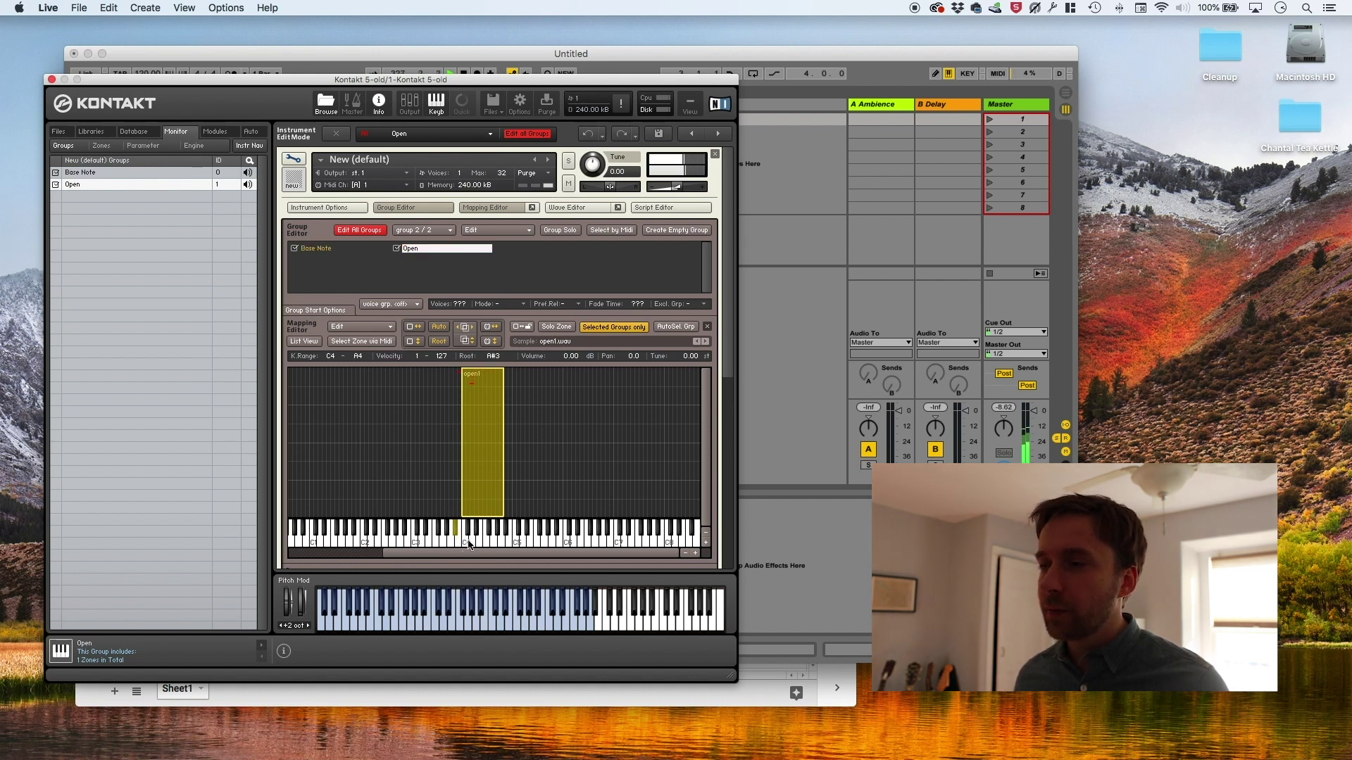
click(464, 541)
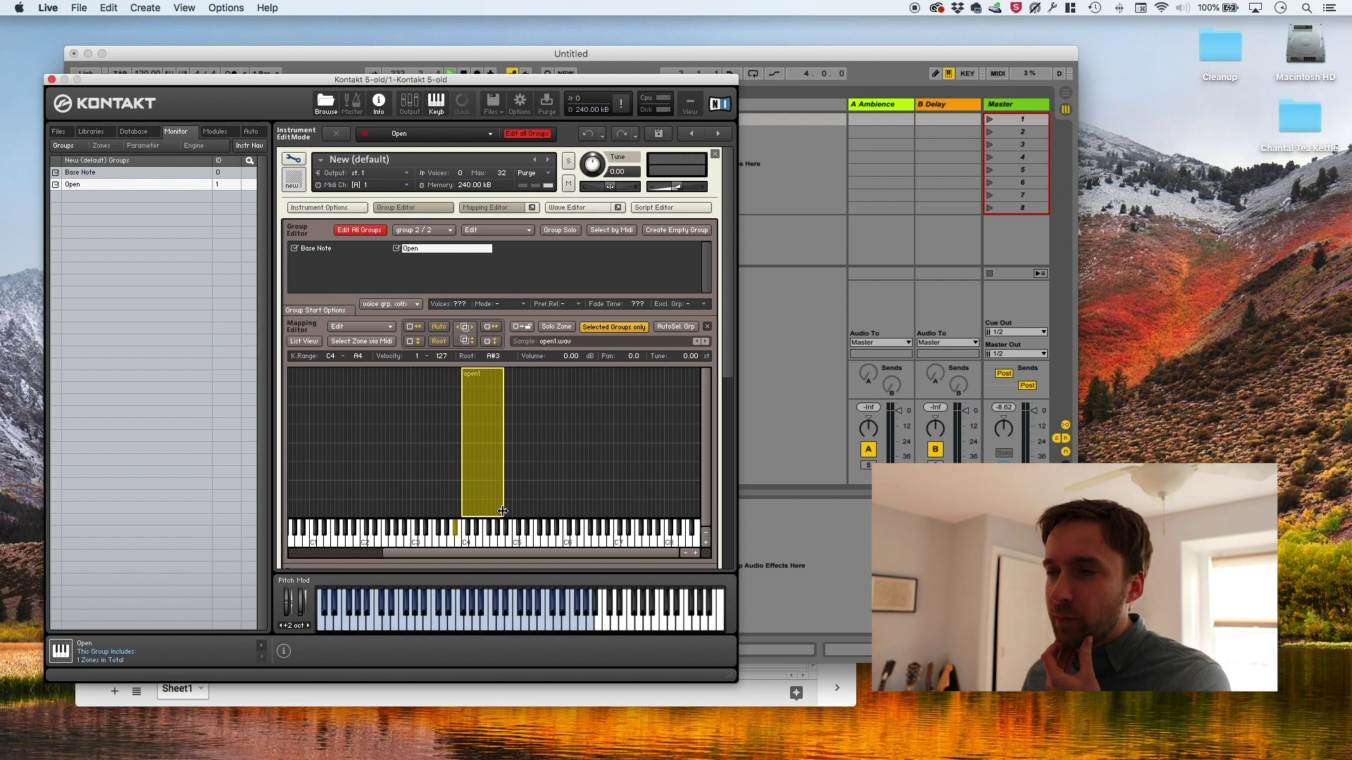
Step: Stretch the open1 zone to span E2 through C#6 and test notes across it
drag(503, 511, 571, 501)
drag(463, 493, 376, 486)
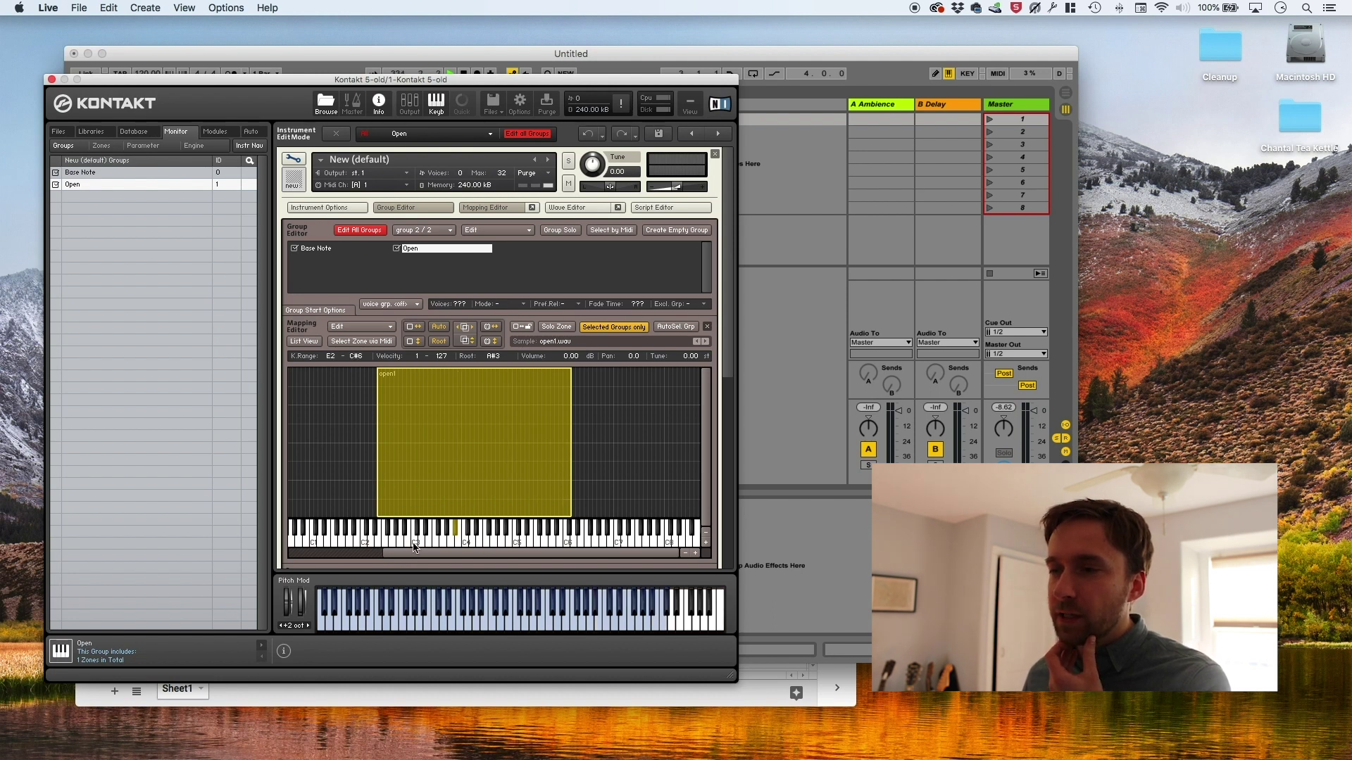
click(537, 542)
click(524, 547)
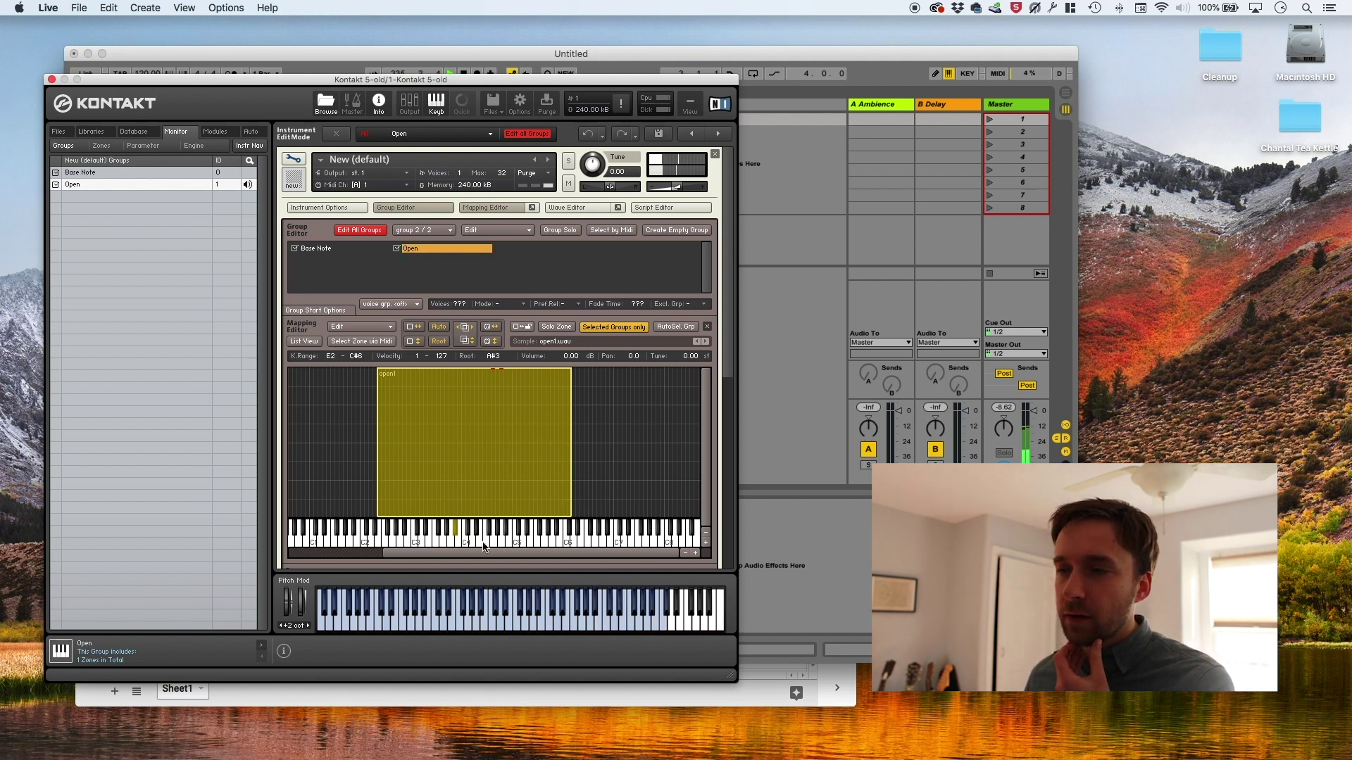
click(478, 546)
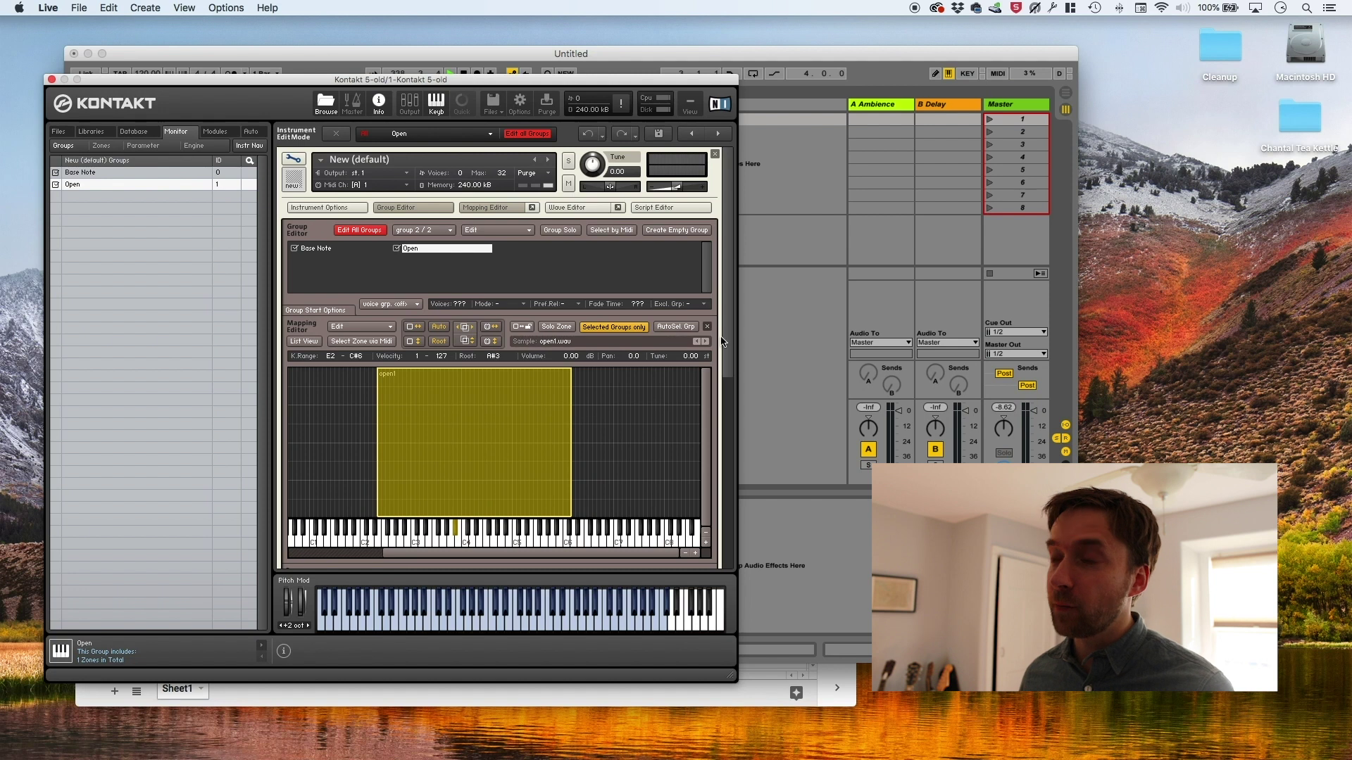
scroll(732, 343, down, 2)
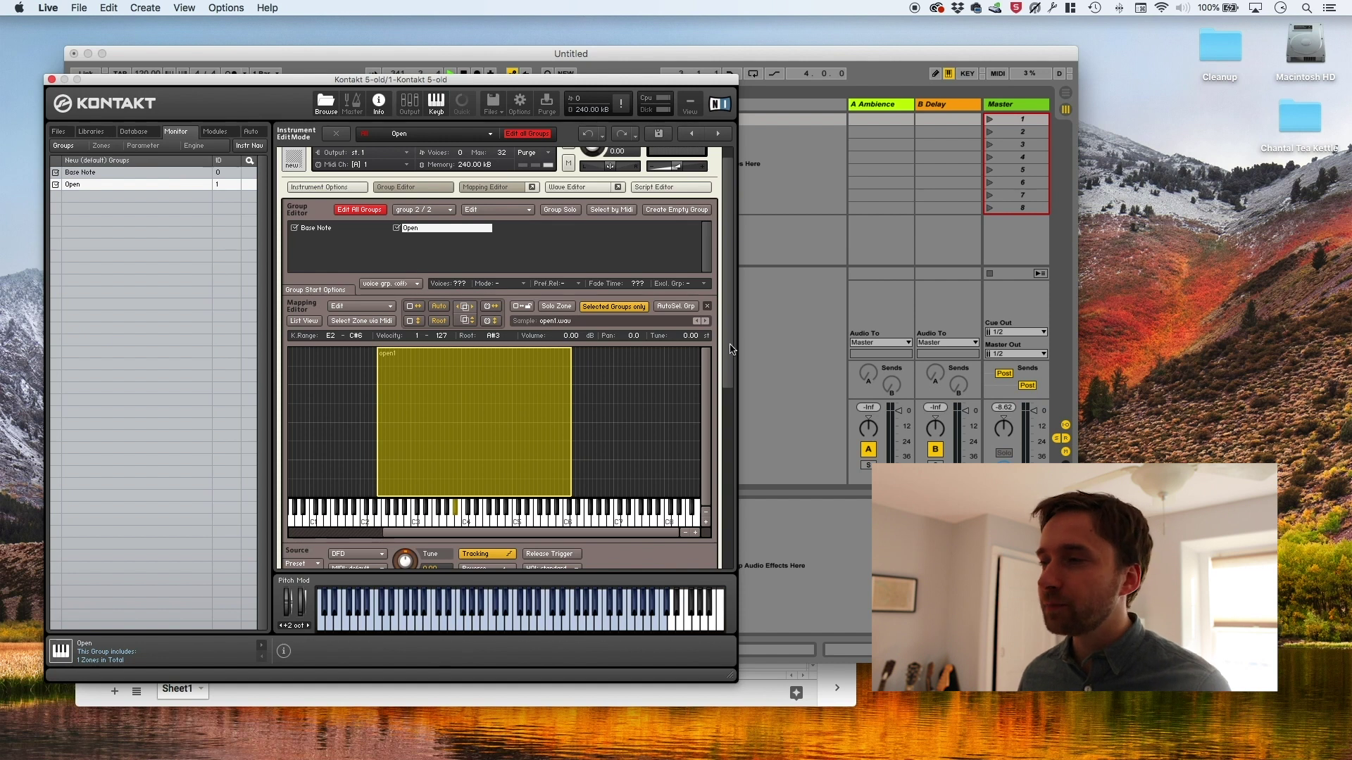
drag(729, 348, 733, 390)
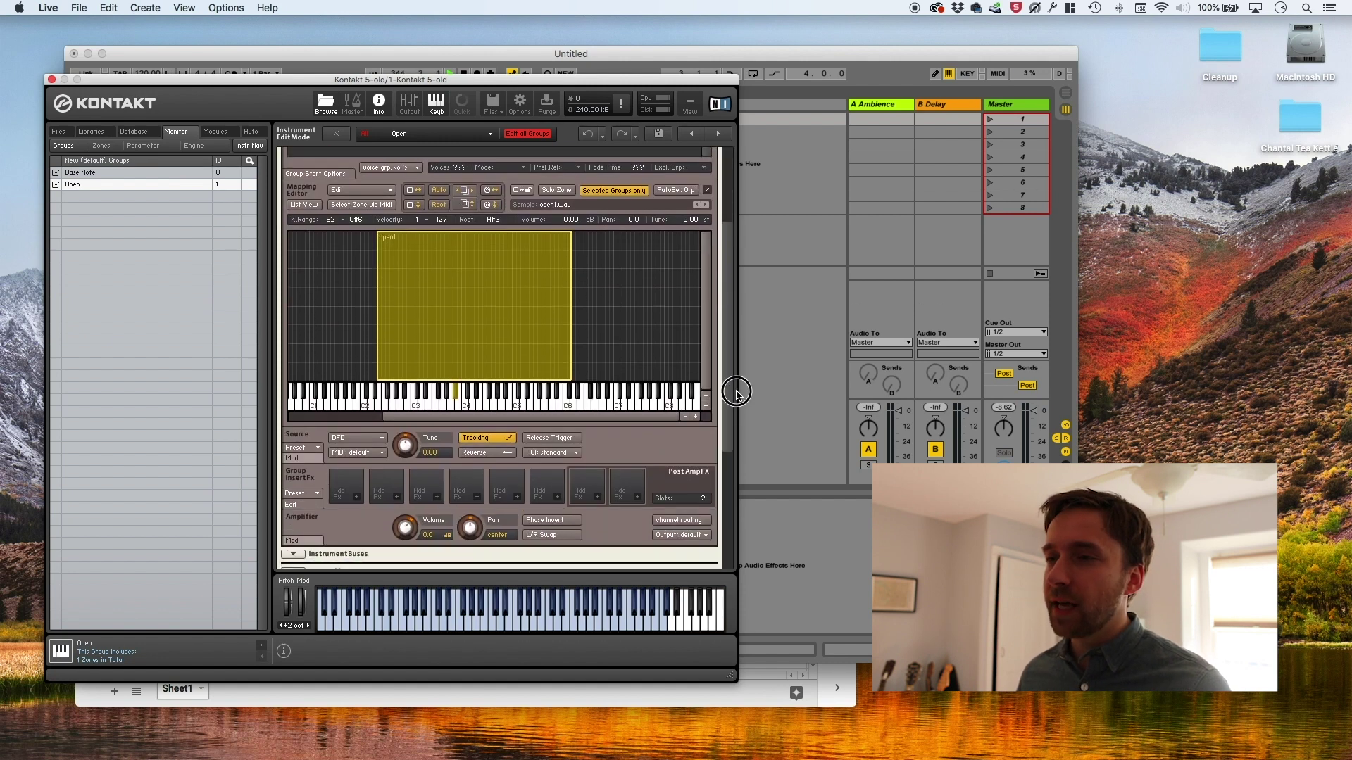
Step: Turn off pitch tracking for the Open group and play notes to hear the untracked sample
click(490, 438)
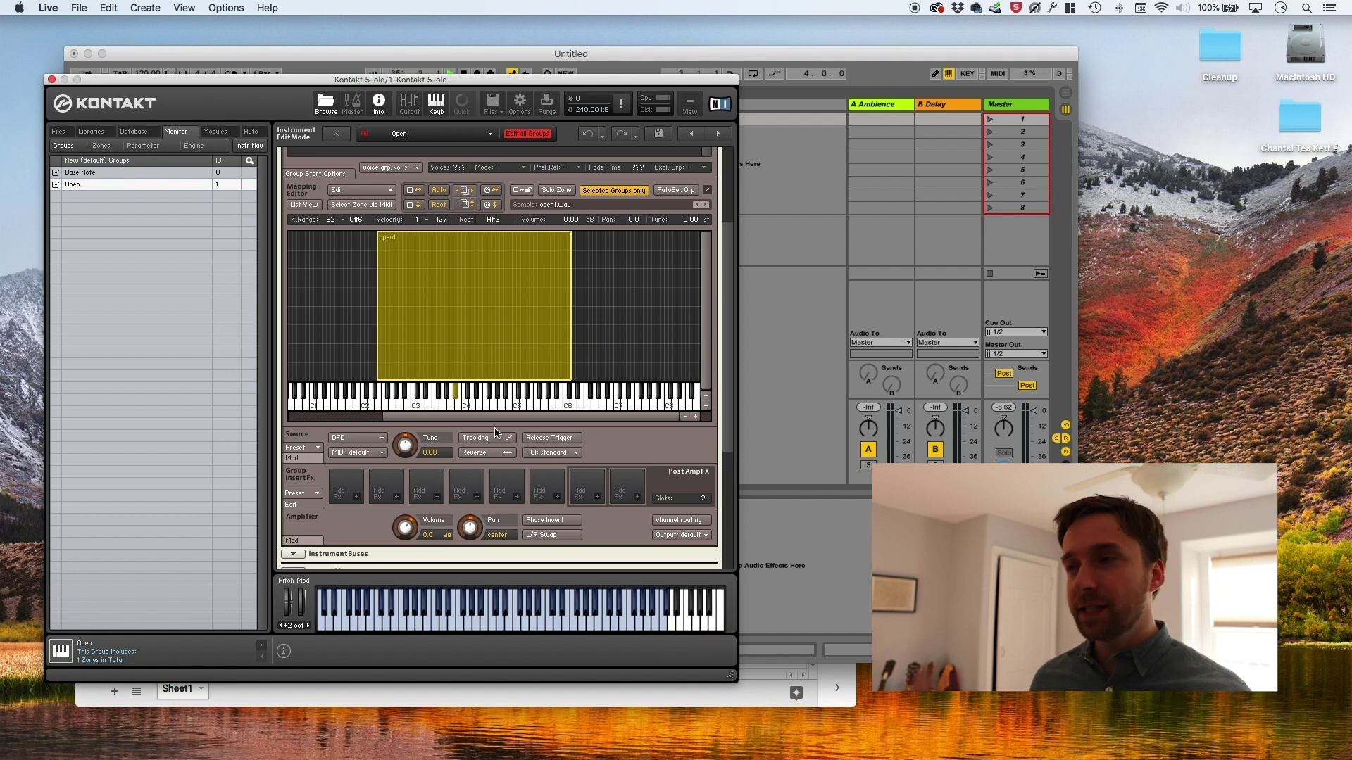
click(458, 410)
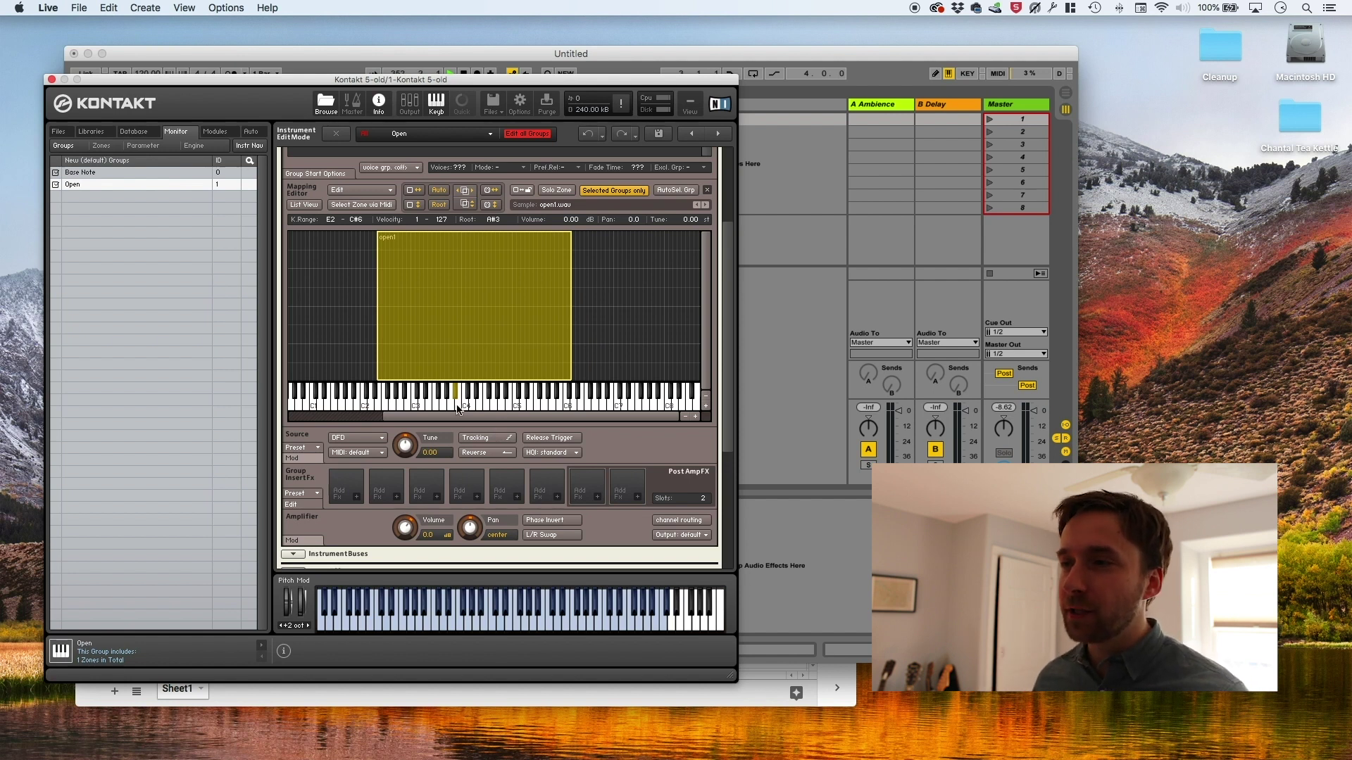
click(498, 410)
click(553, 410)
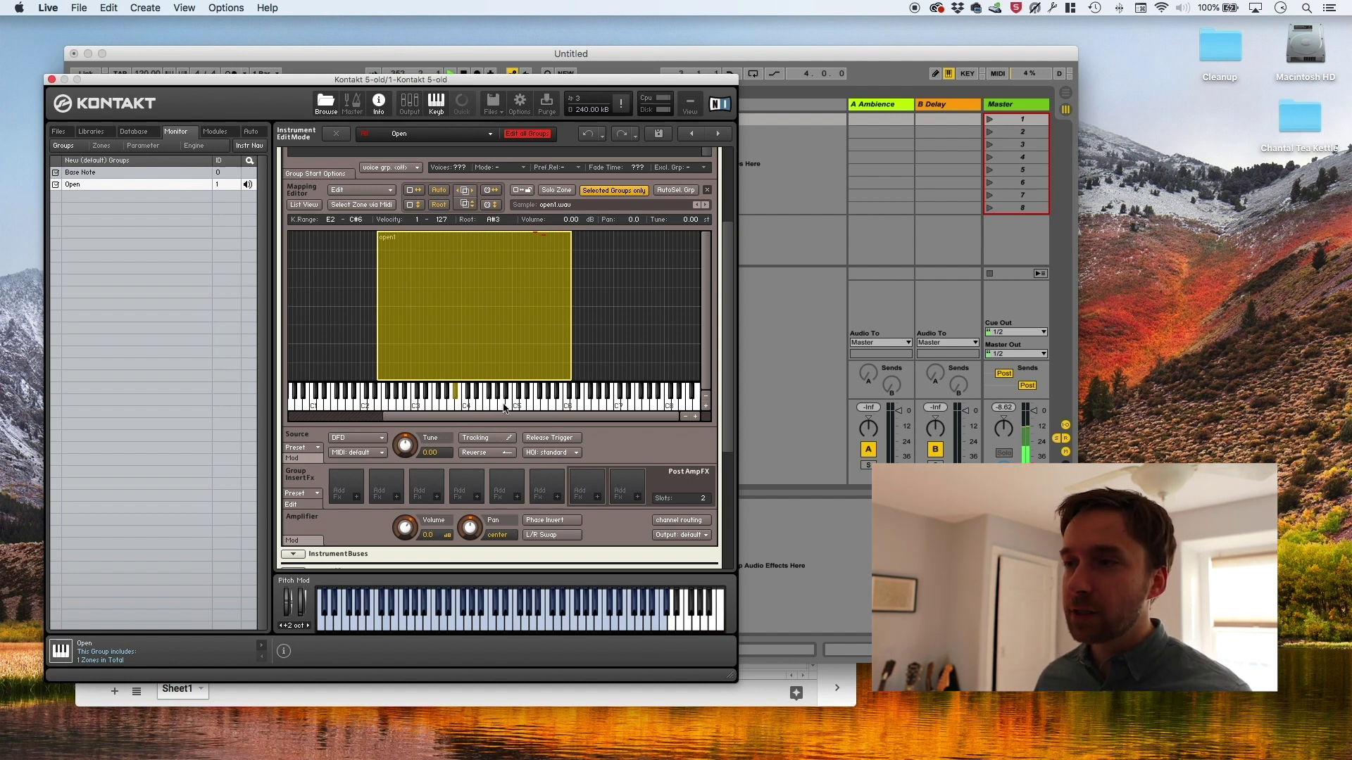
Step: Extend the open1 zone's low edge down to C1 and set the volume to -6 dB
scroll(518, 409, down, 2)
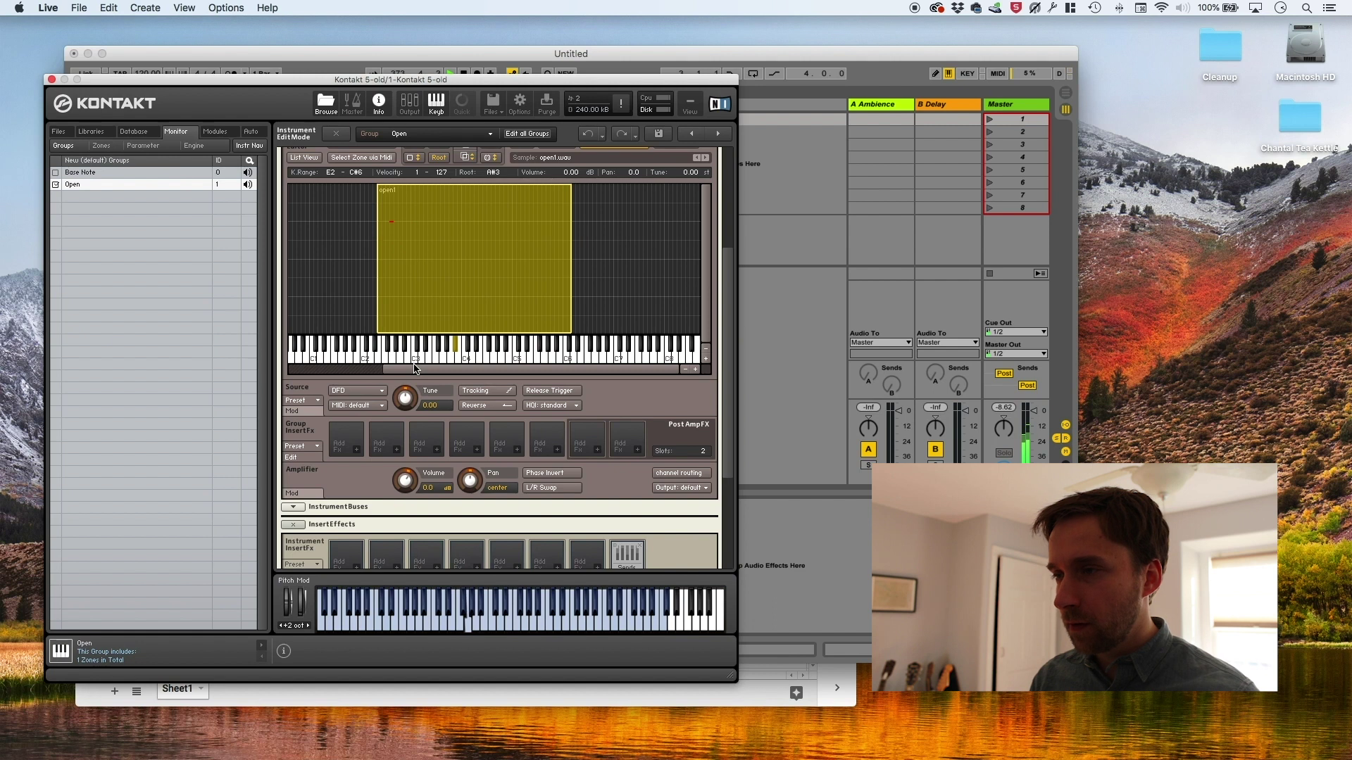
drag(379, 303, 310, 303)
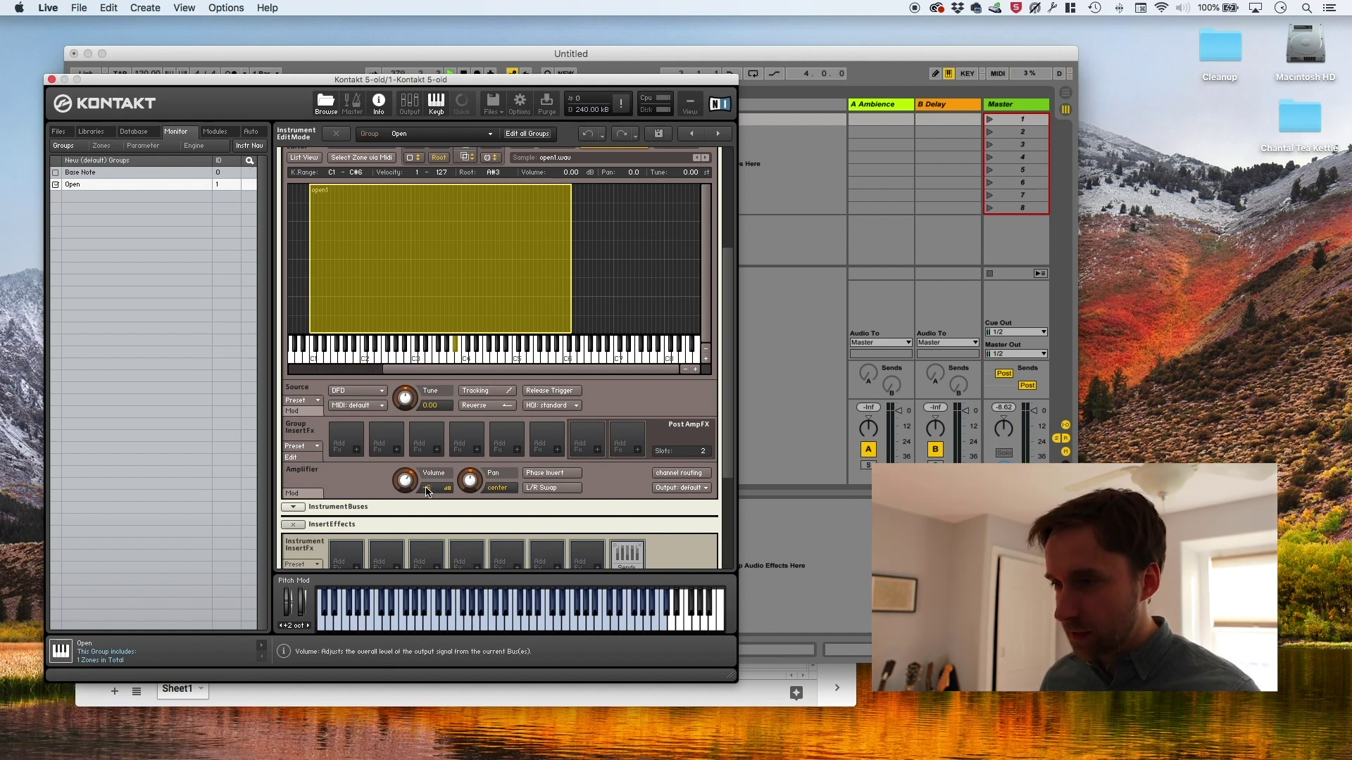
text(6)
key(Return)
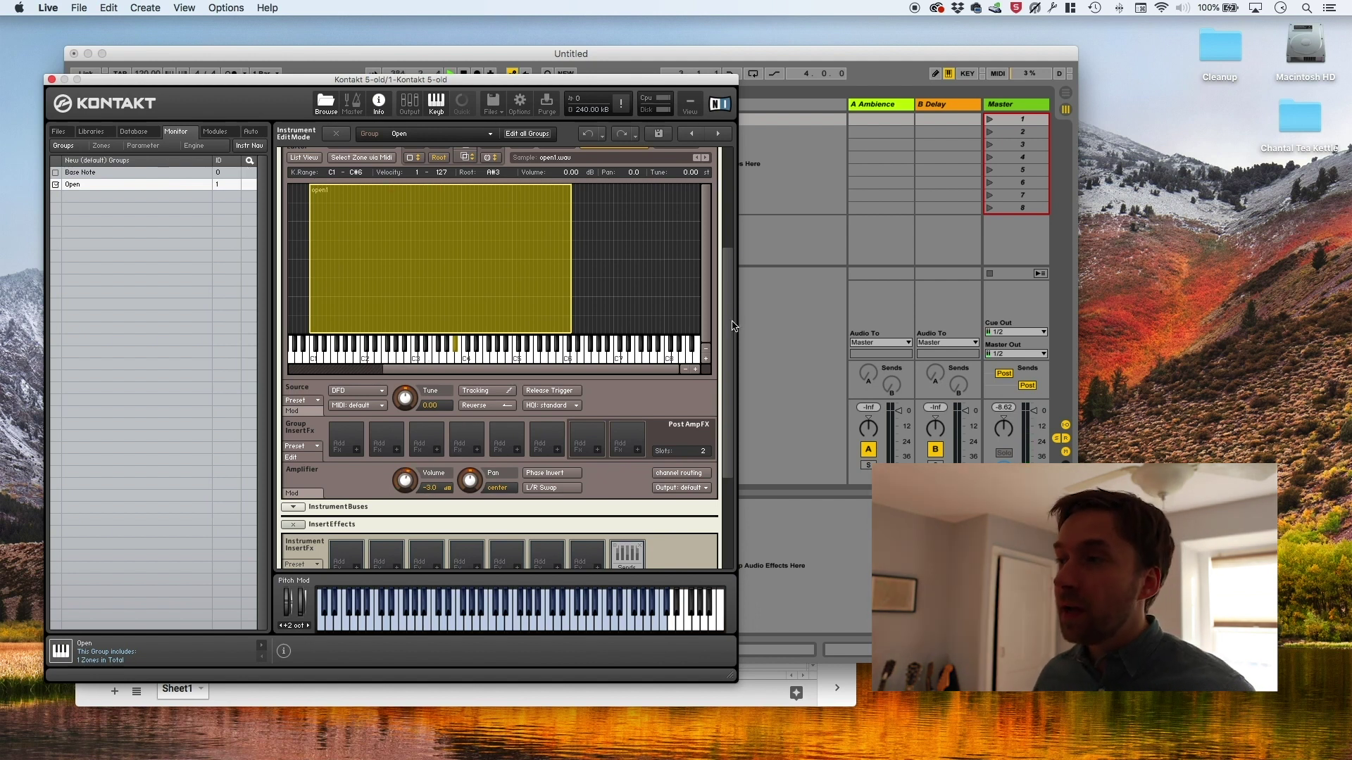
drag(735, 325, 739, 231)
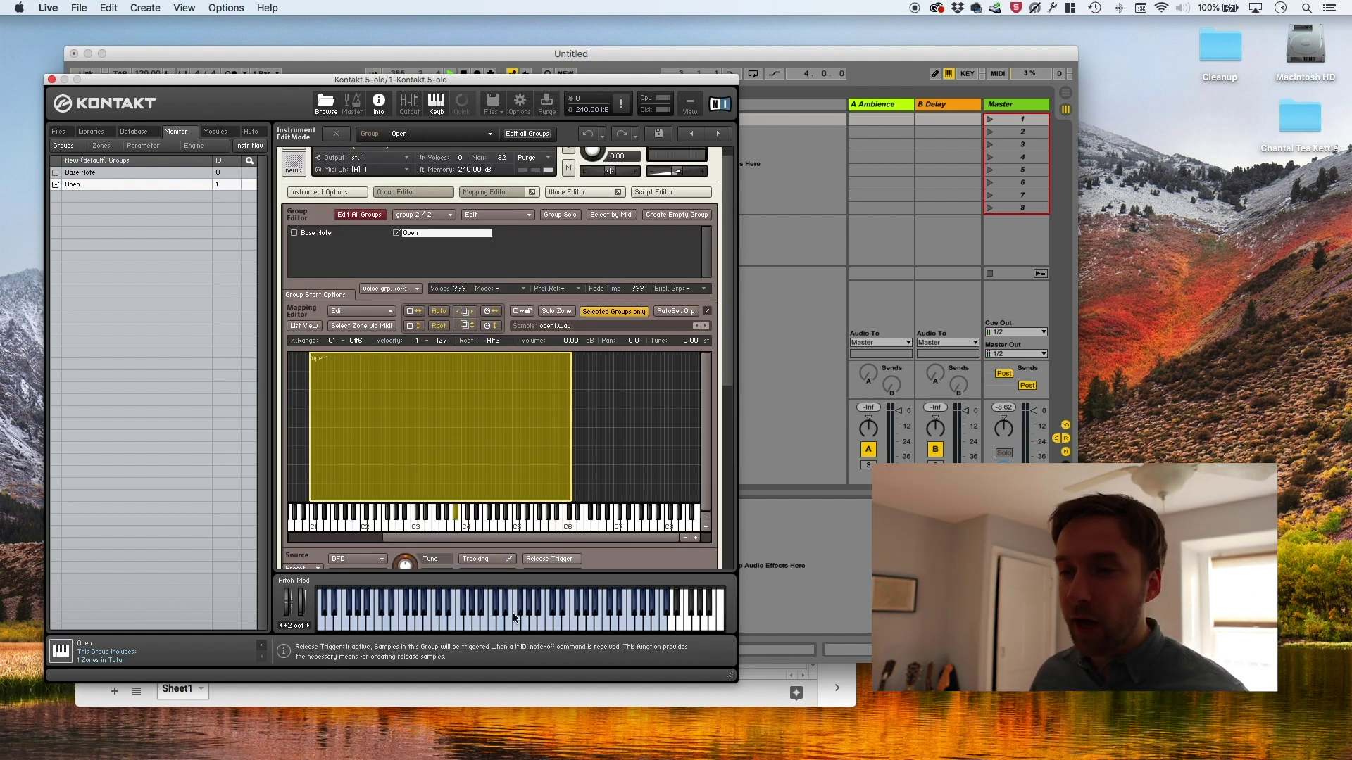
Step: Duplicate the Open group, name the copy Close, and select its copied open1 zone for removal
key(super+Tab)
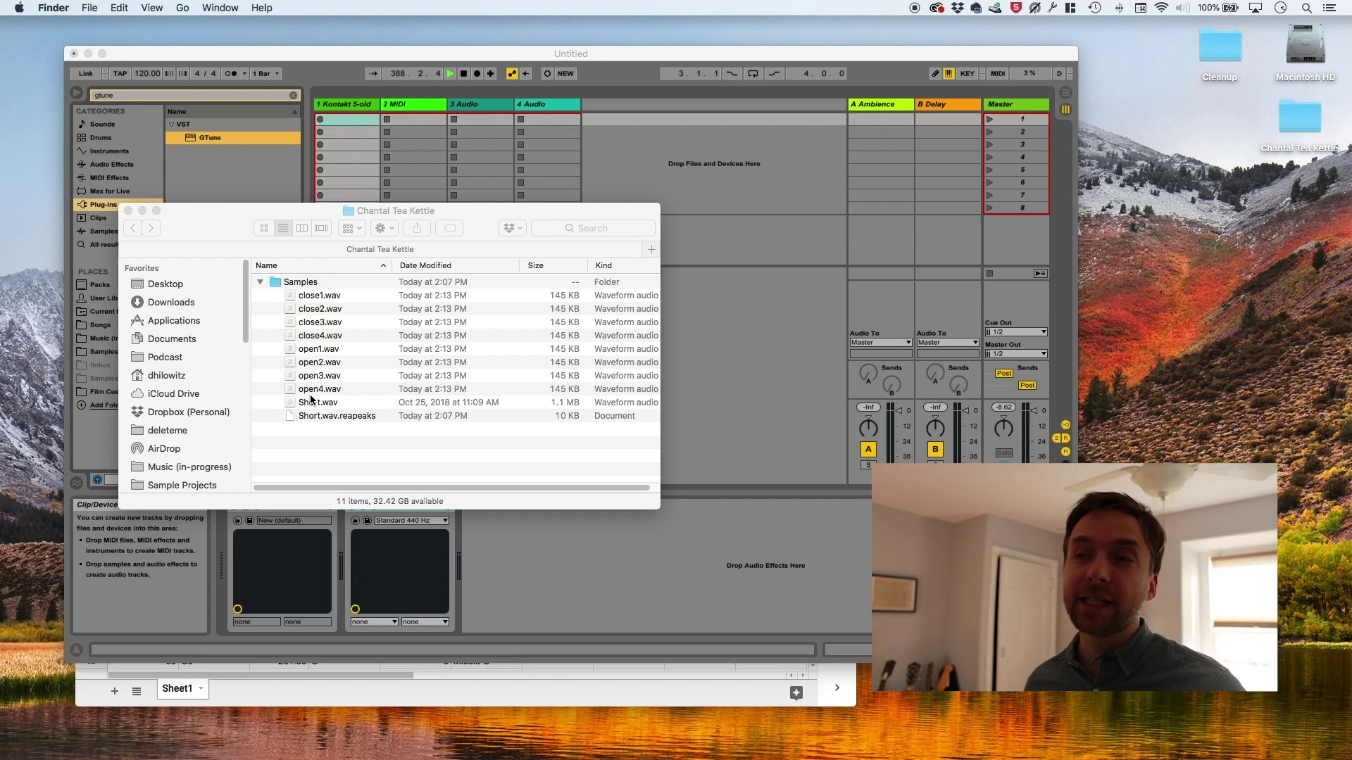
key(super+Tab)
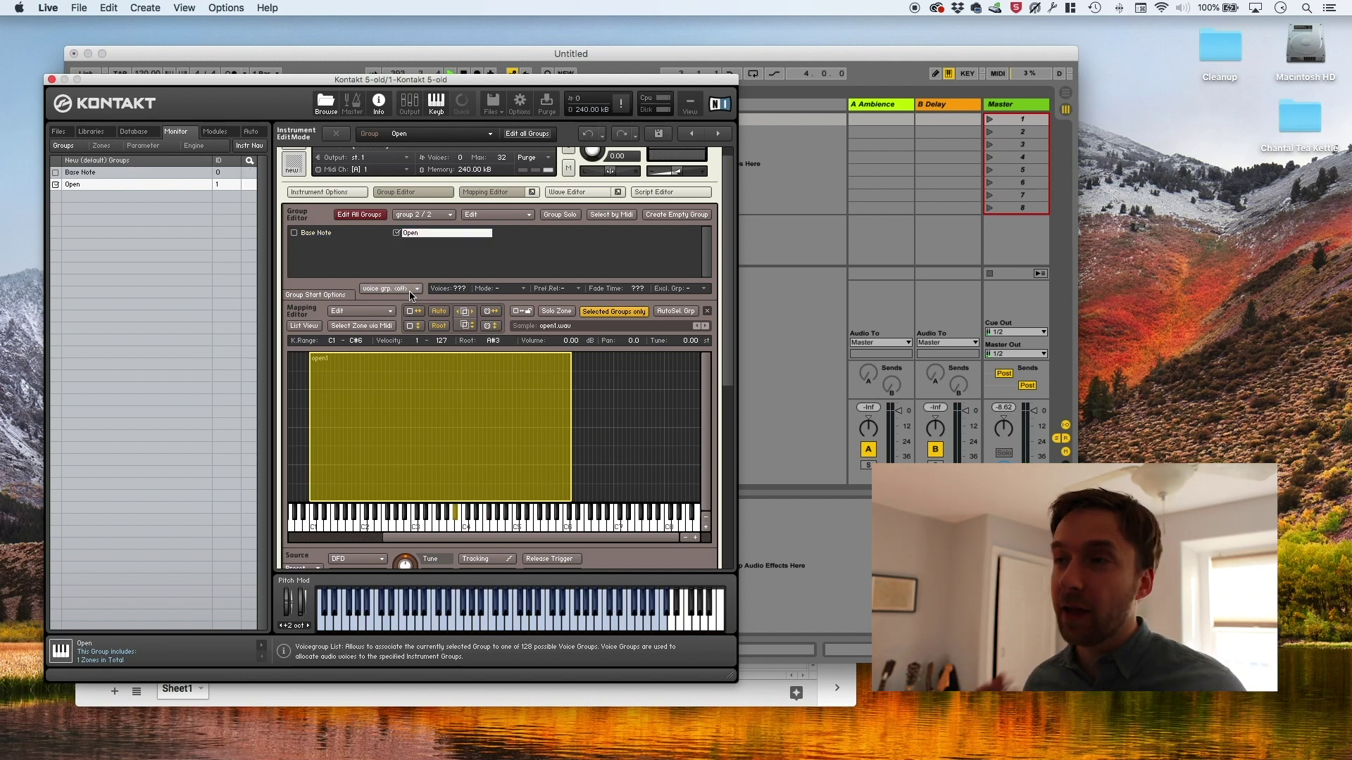
right_click(417, 233)
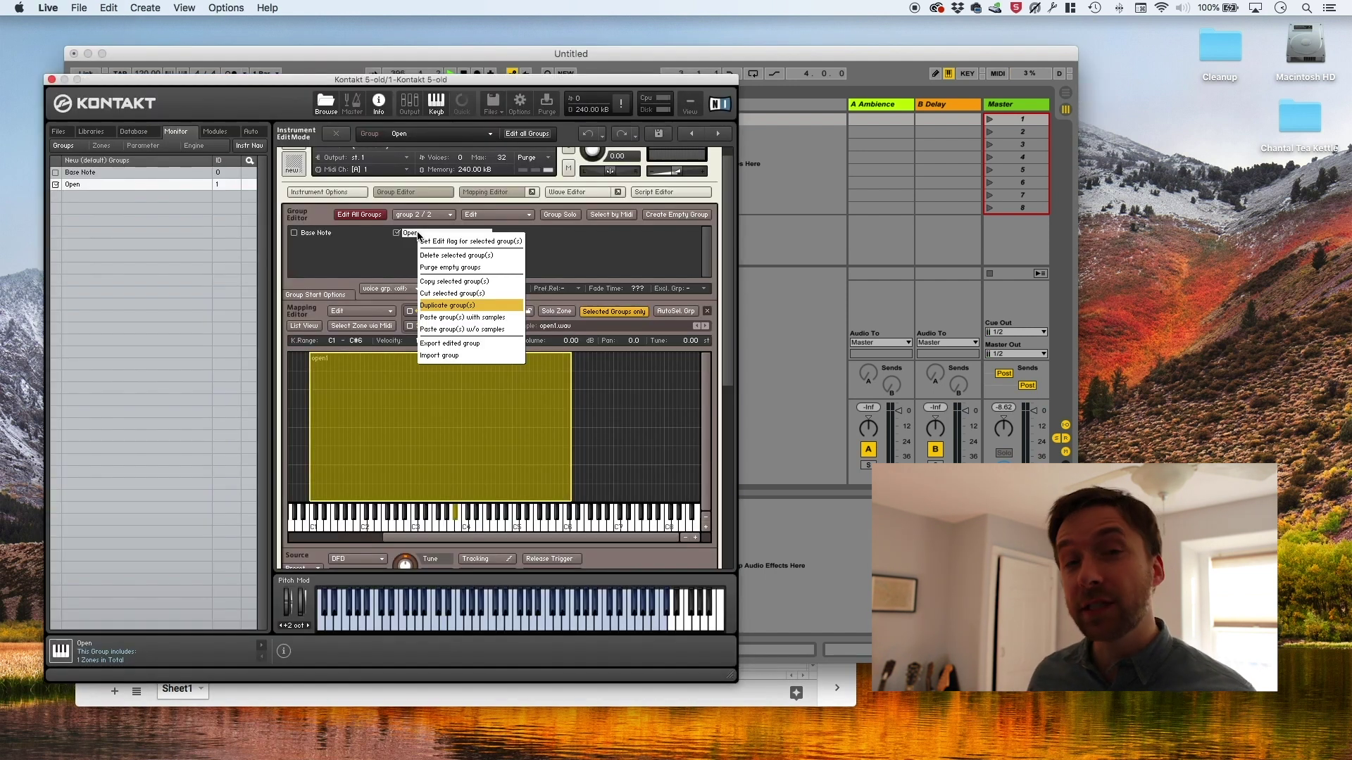
click(447, 305)
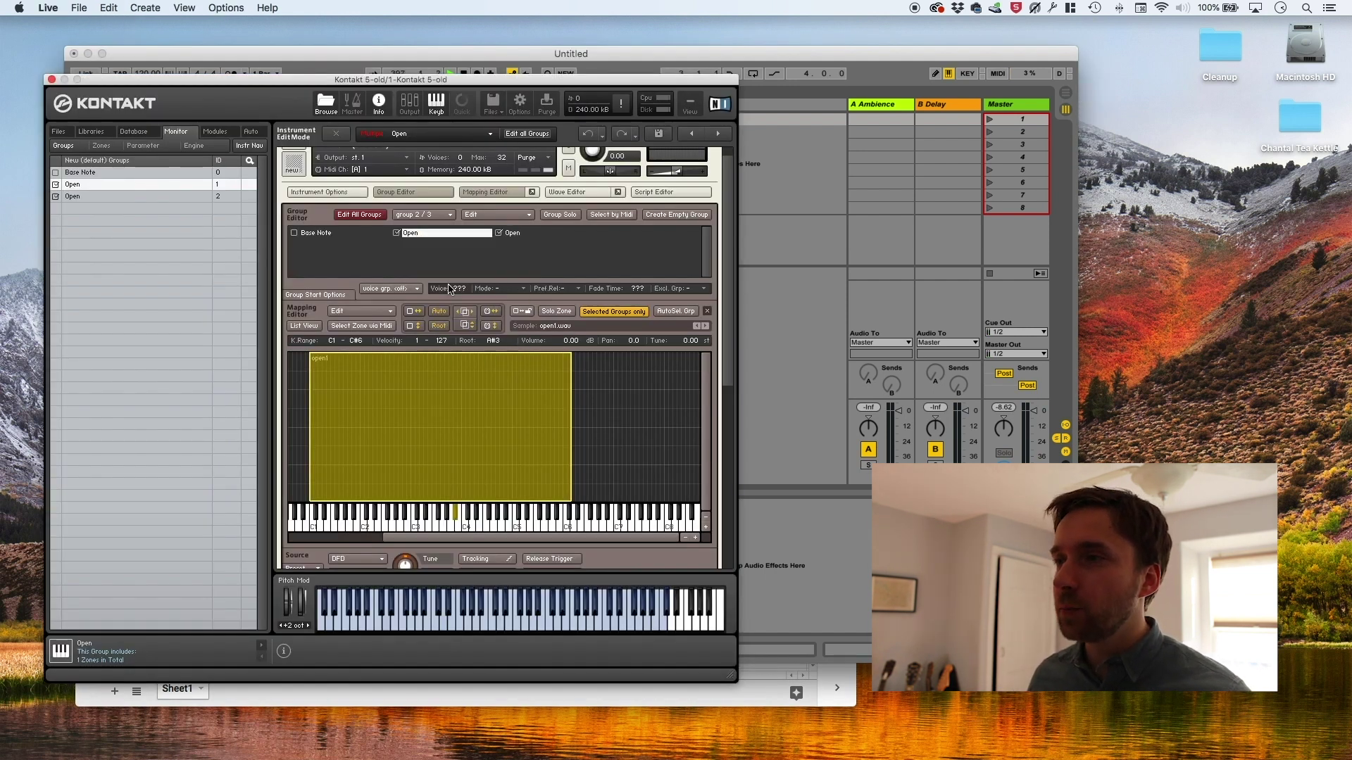
click(516, 237)
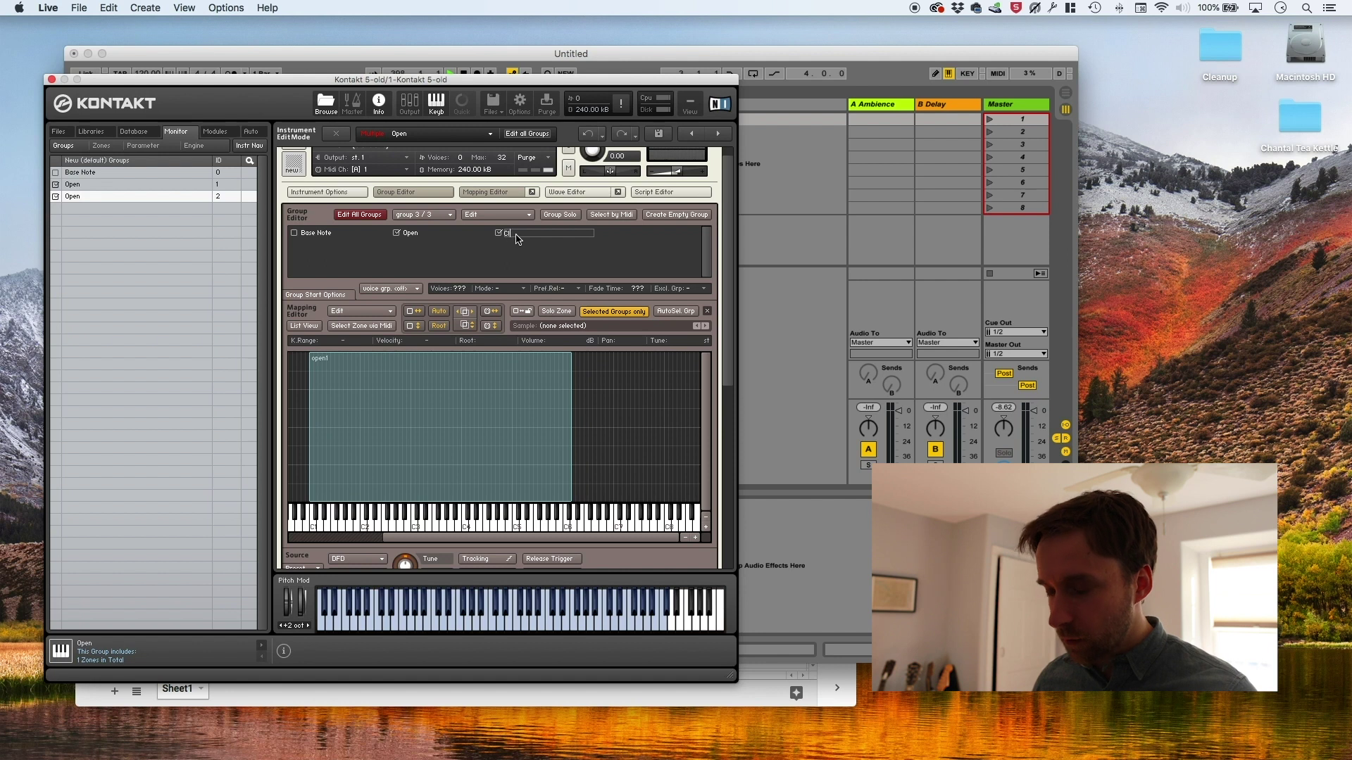
text(Close)
key(Return)
click(504, 454)
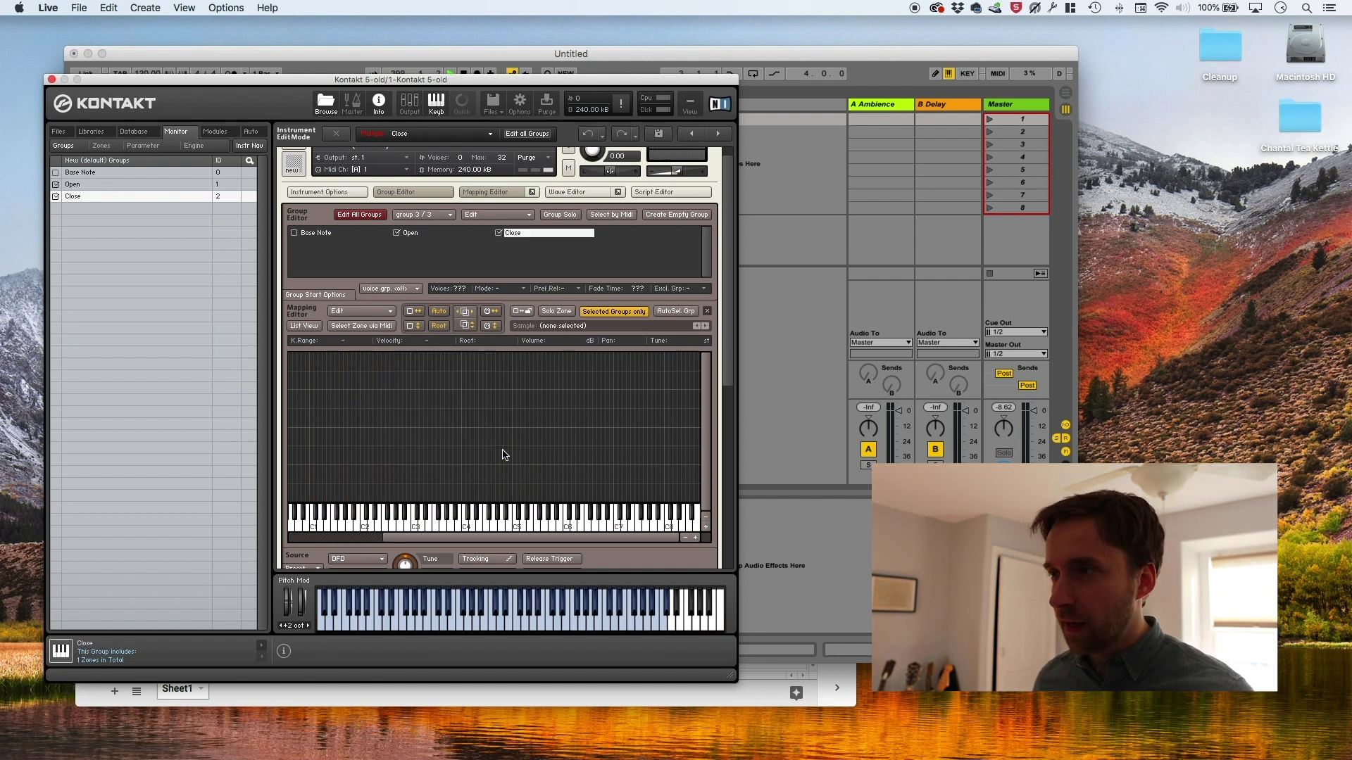
key(super+Tab)
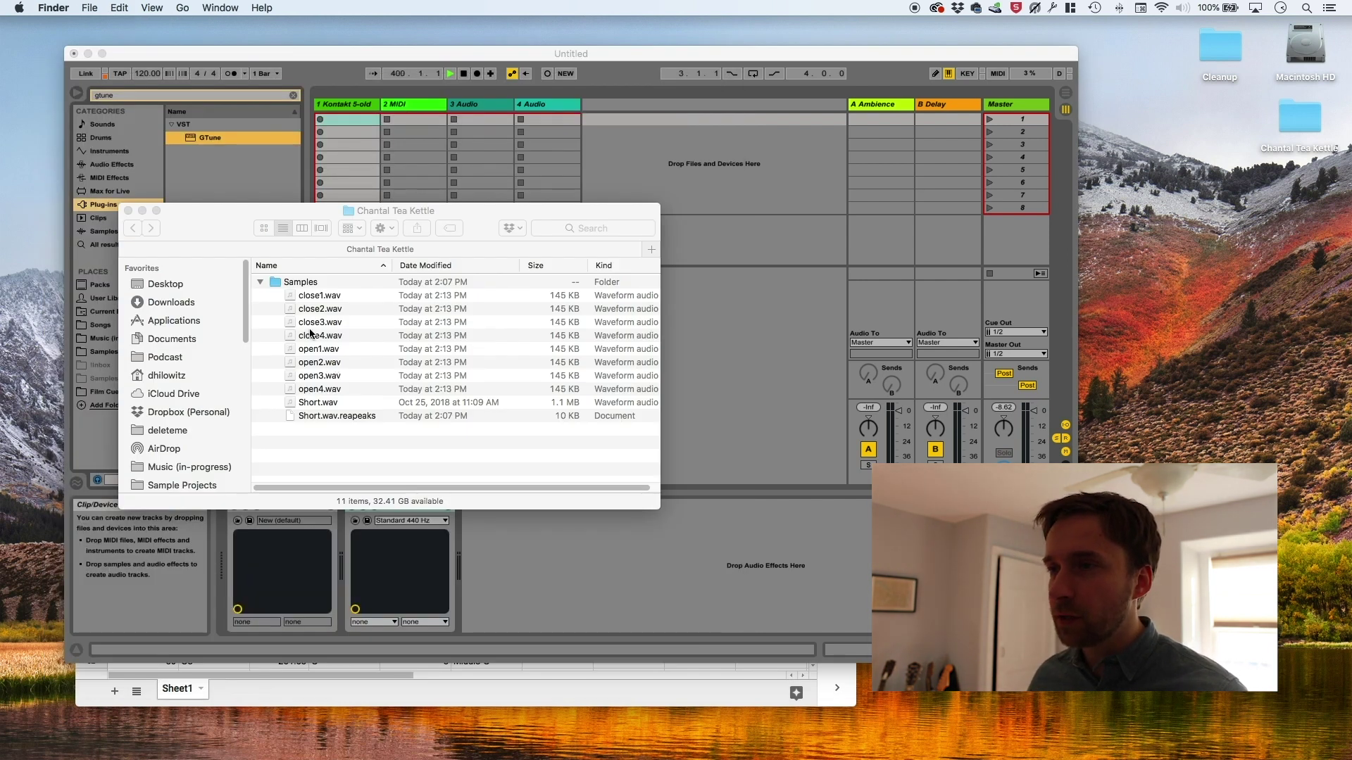
Step: Load close1.wav into the Close group and widen its zone across the keyboard up to G#7
drag(307, 303, 426, 380)
key(super+Tab)
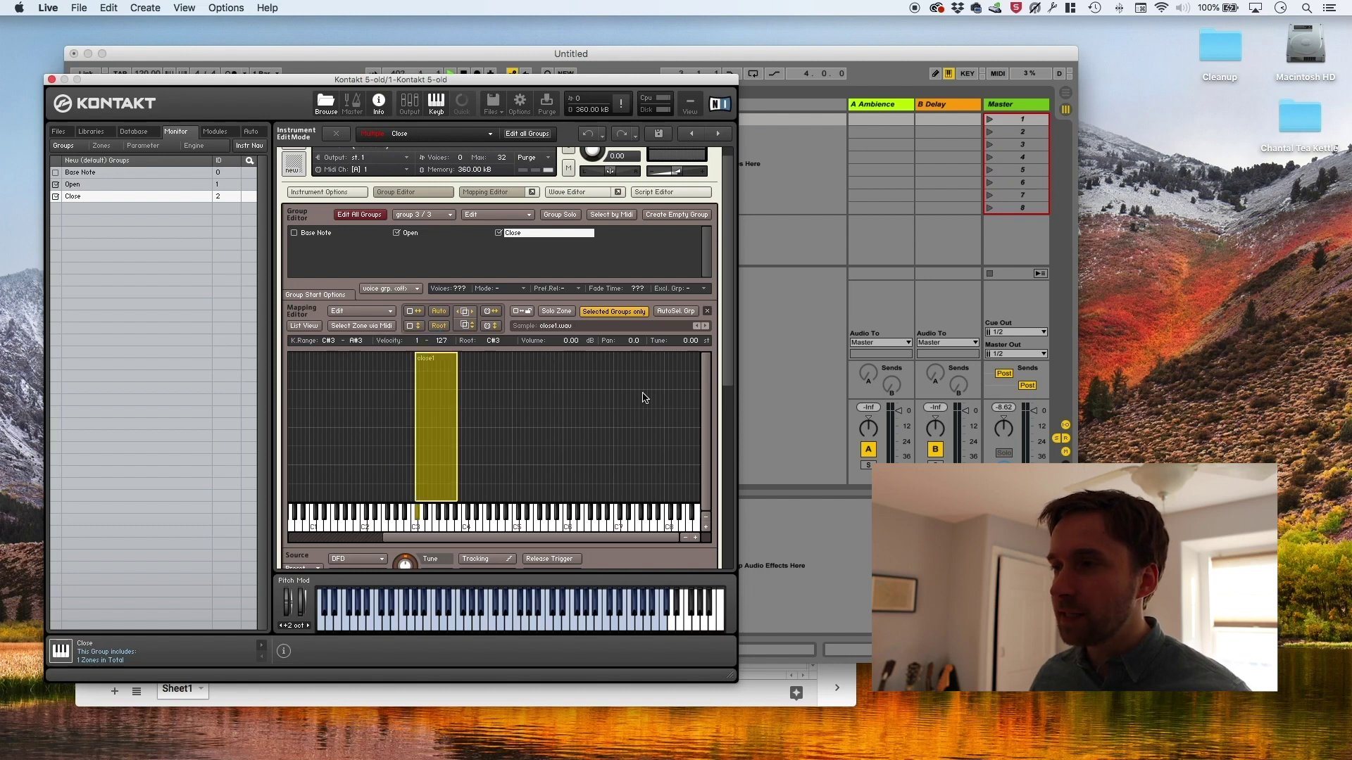
drag(729, 314, 672, 285)
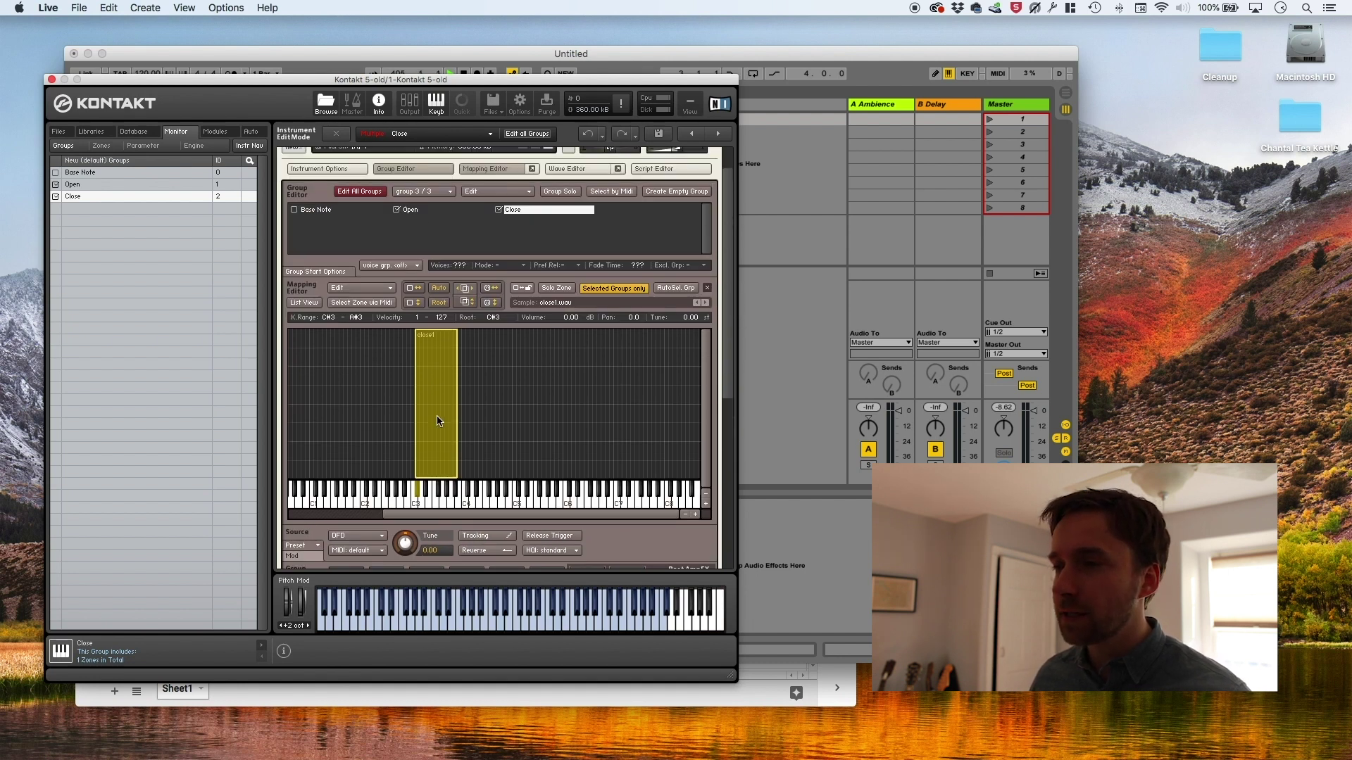
drag(457, 394, 653, 399)
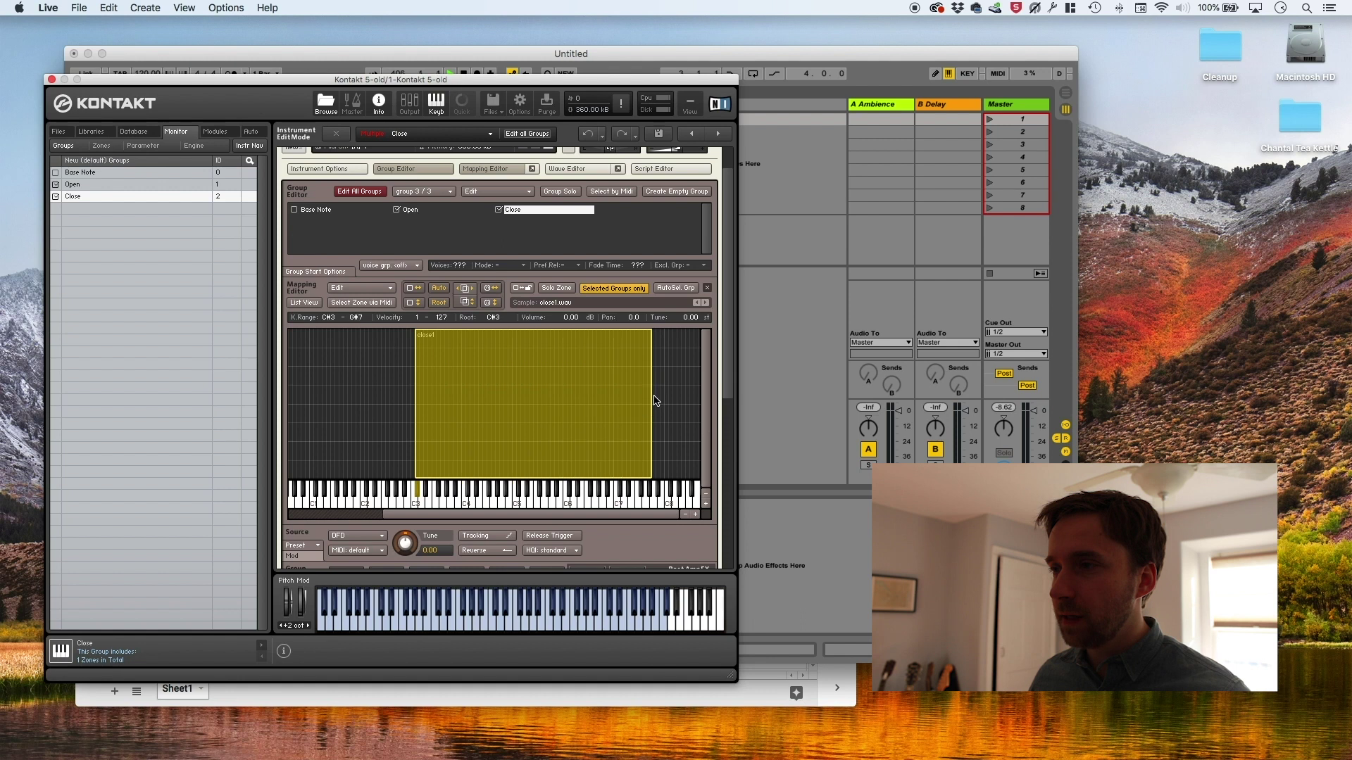
drag(416, 401, 376, 389)
click(325, 211)
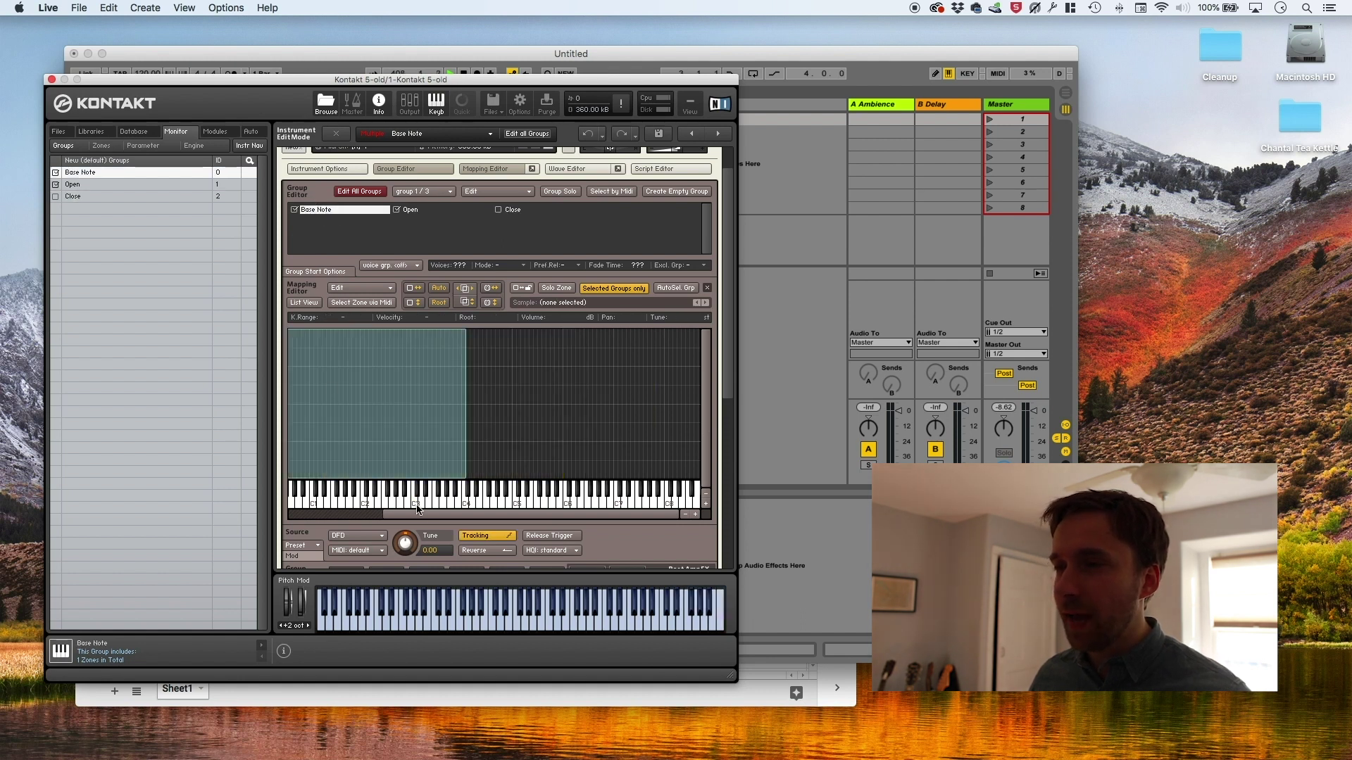
Step: Move the open1 and close1 zones down and trim them to the Short zone's key range
drag(417, 508, 464, 508)
click(614, 288)
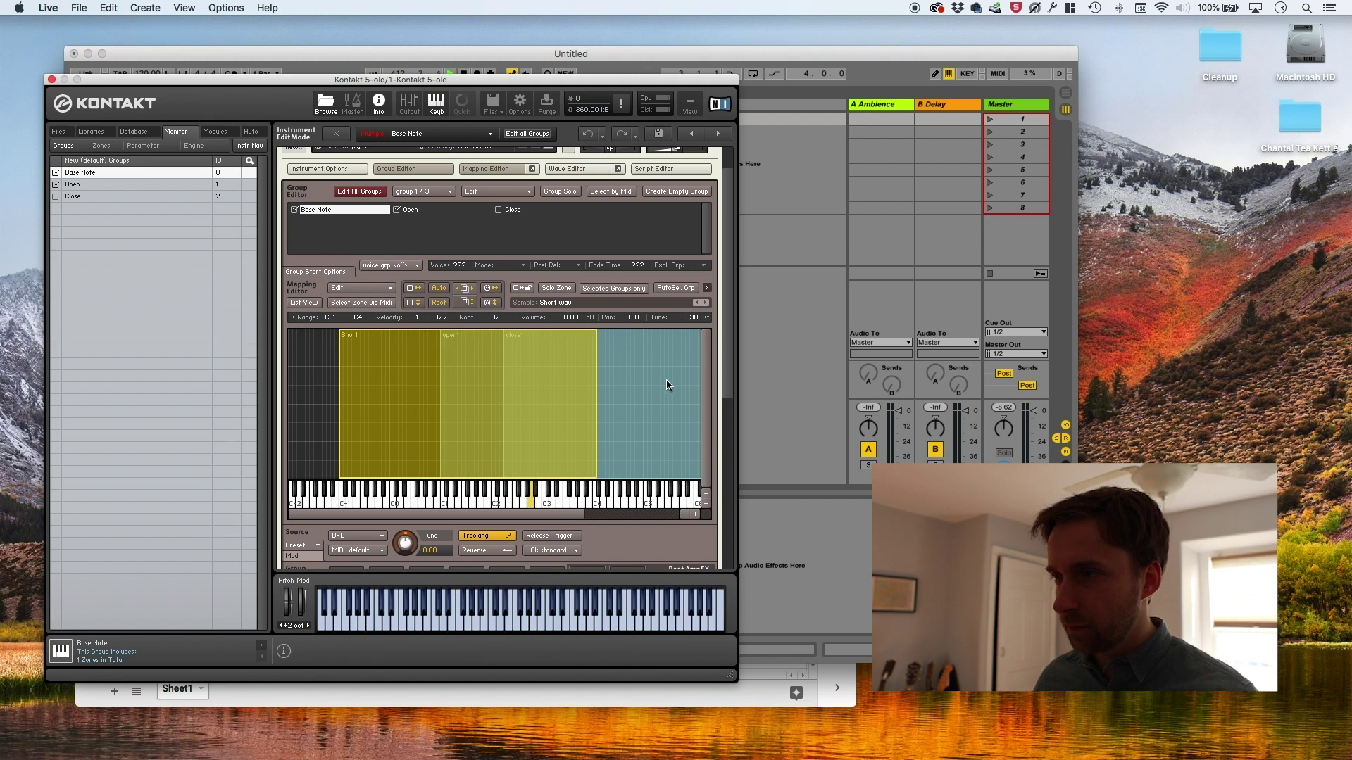
drag(666, 378, 596, 406)
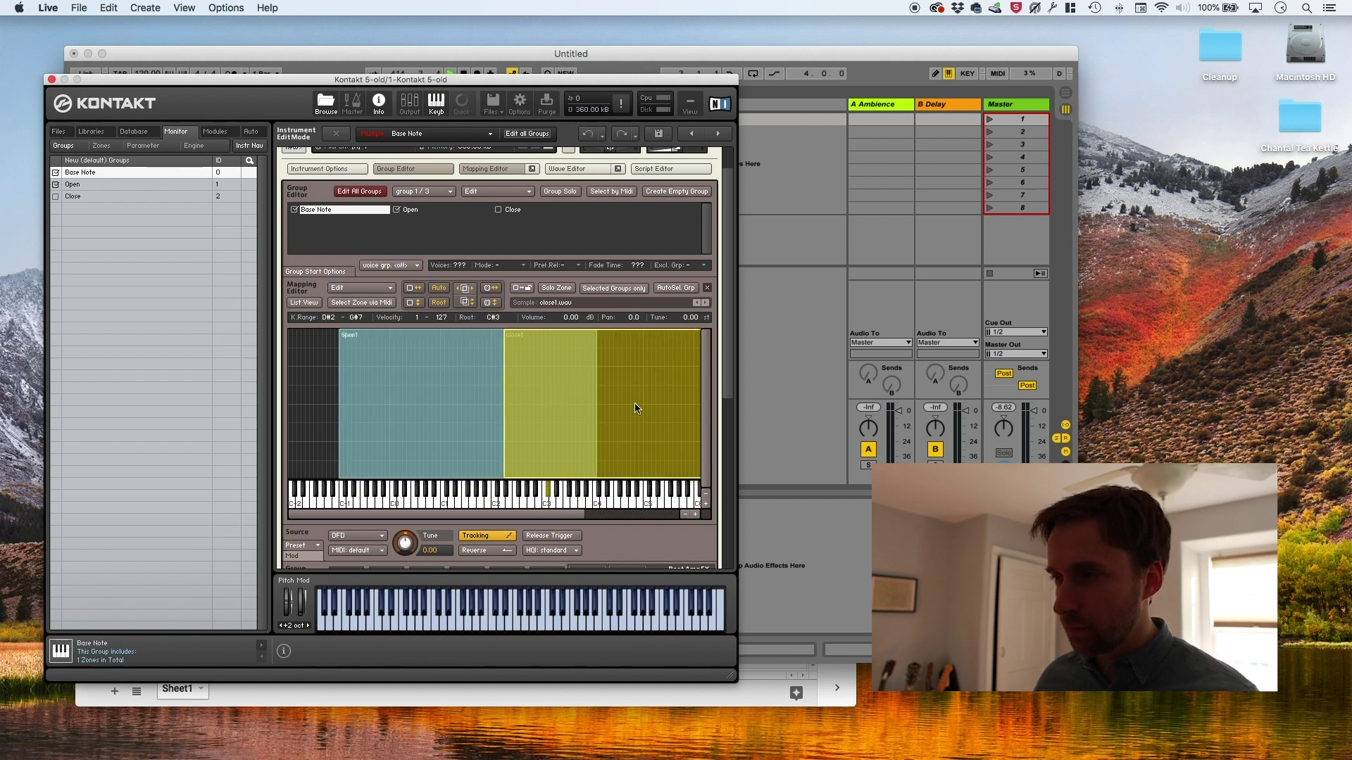
drag(635, 408, 492, 410)
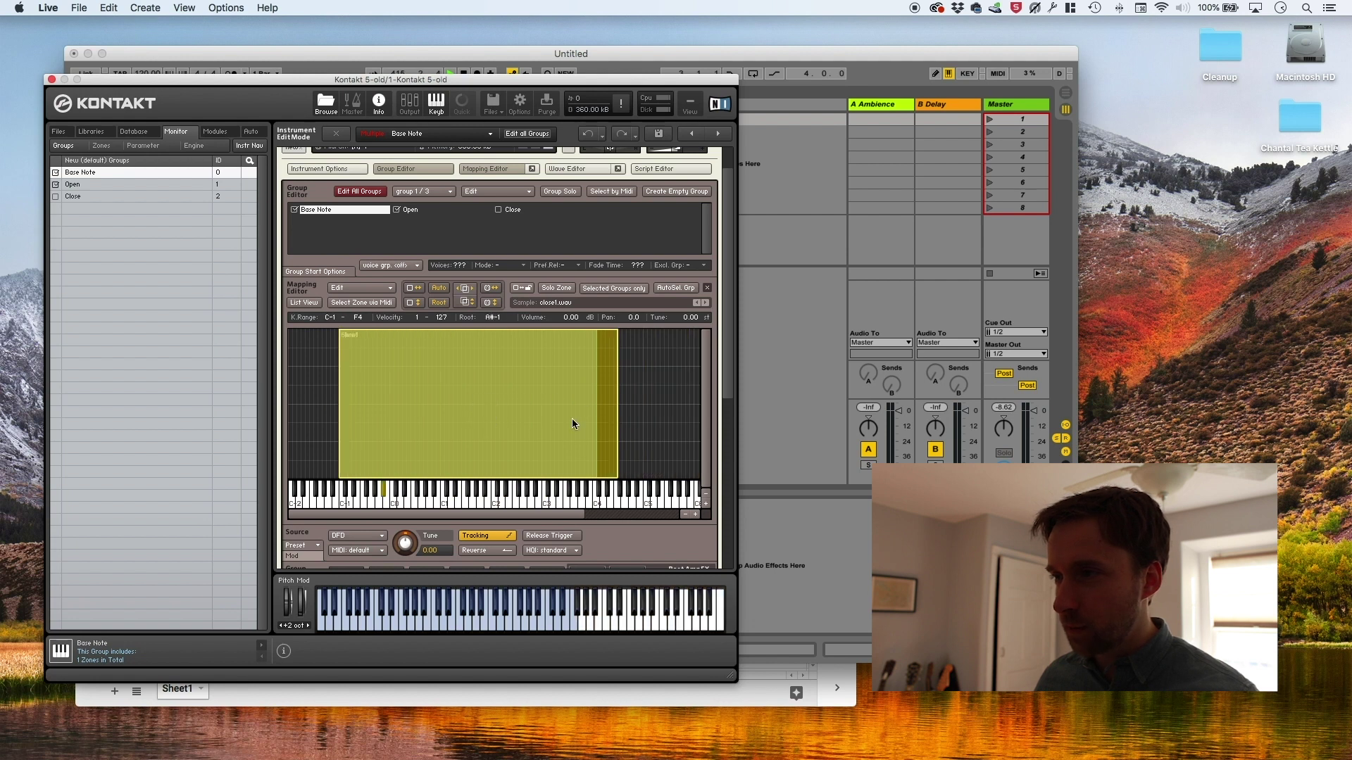
drag(618, 428, 603, 423)
Step: Audition the stacked zones on several keys, then select only the Close group
click(537, 492)
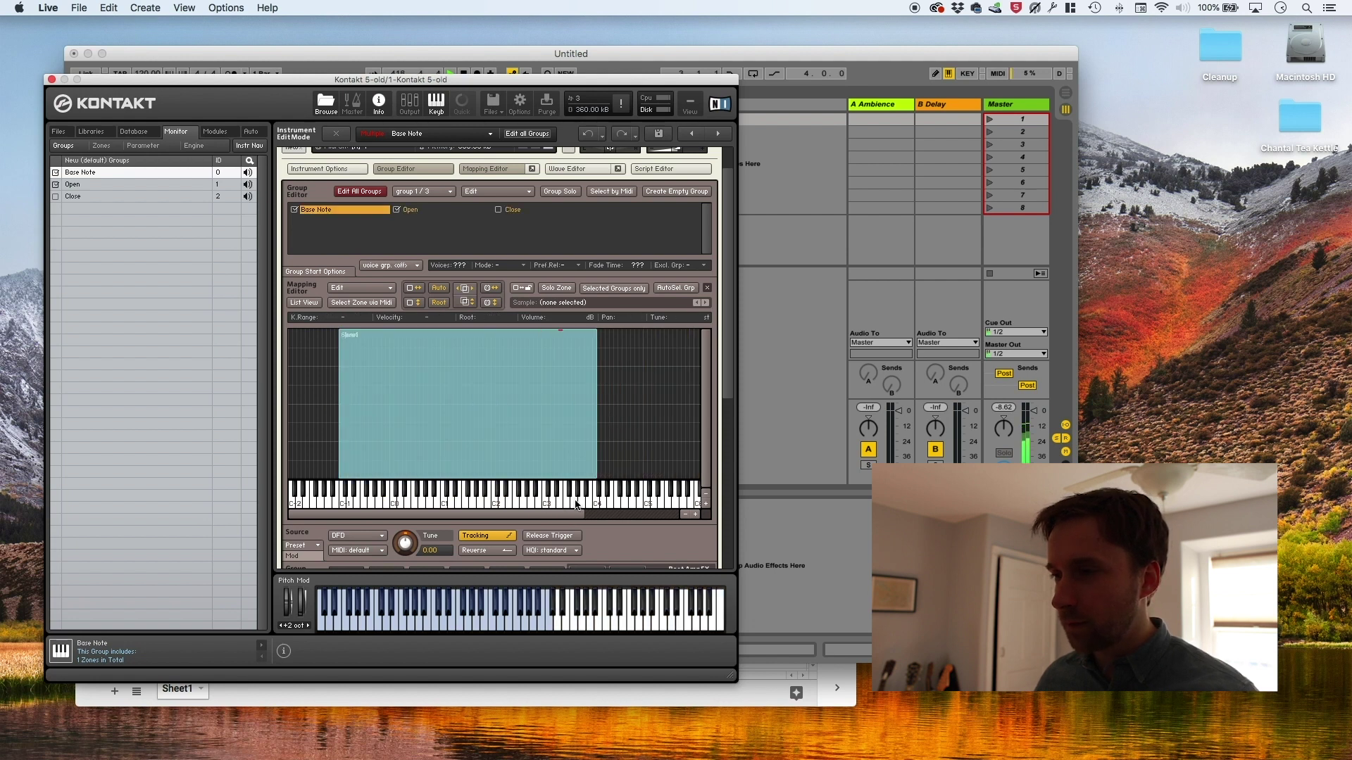
click(526, 497)
click(497, 500)
click(455, 499)
click(418, 501)
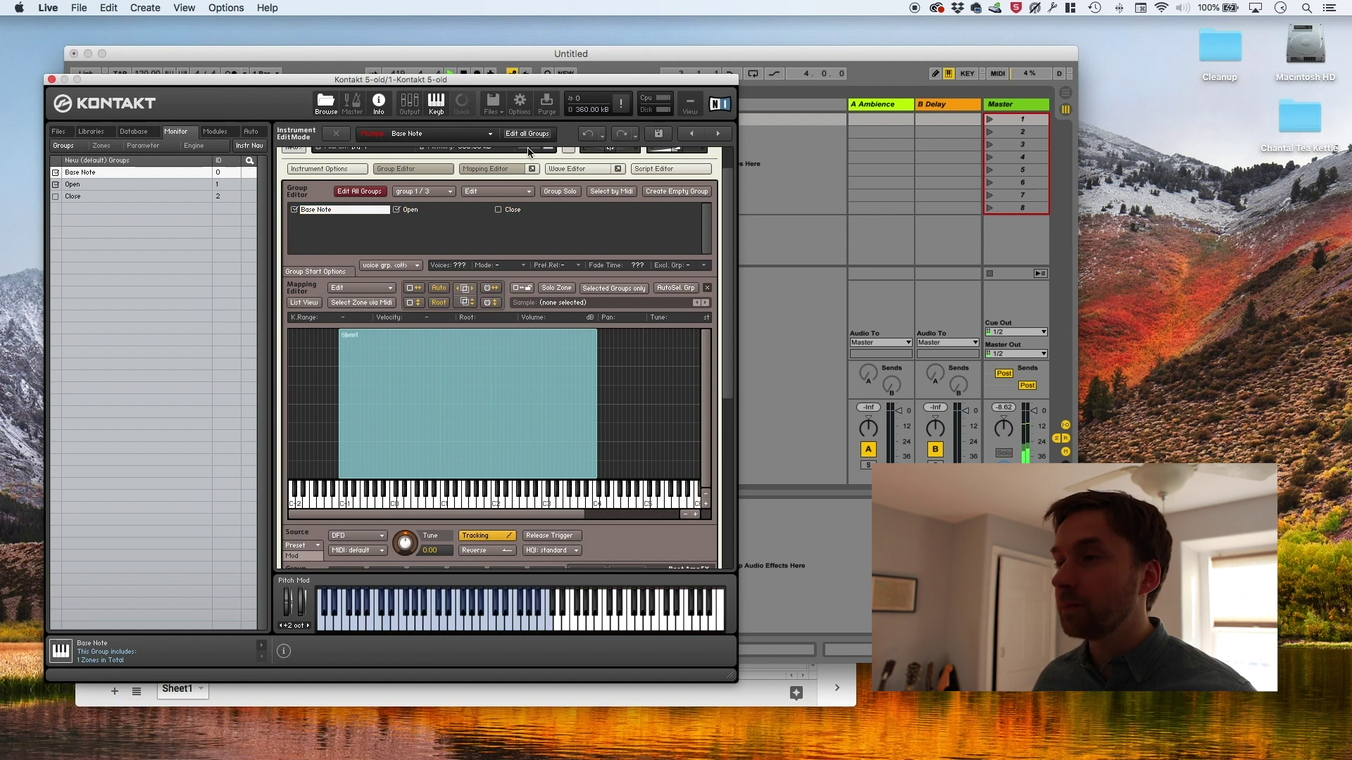
click(516, 210)
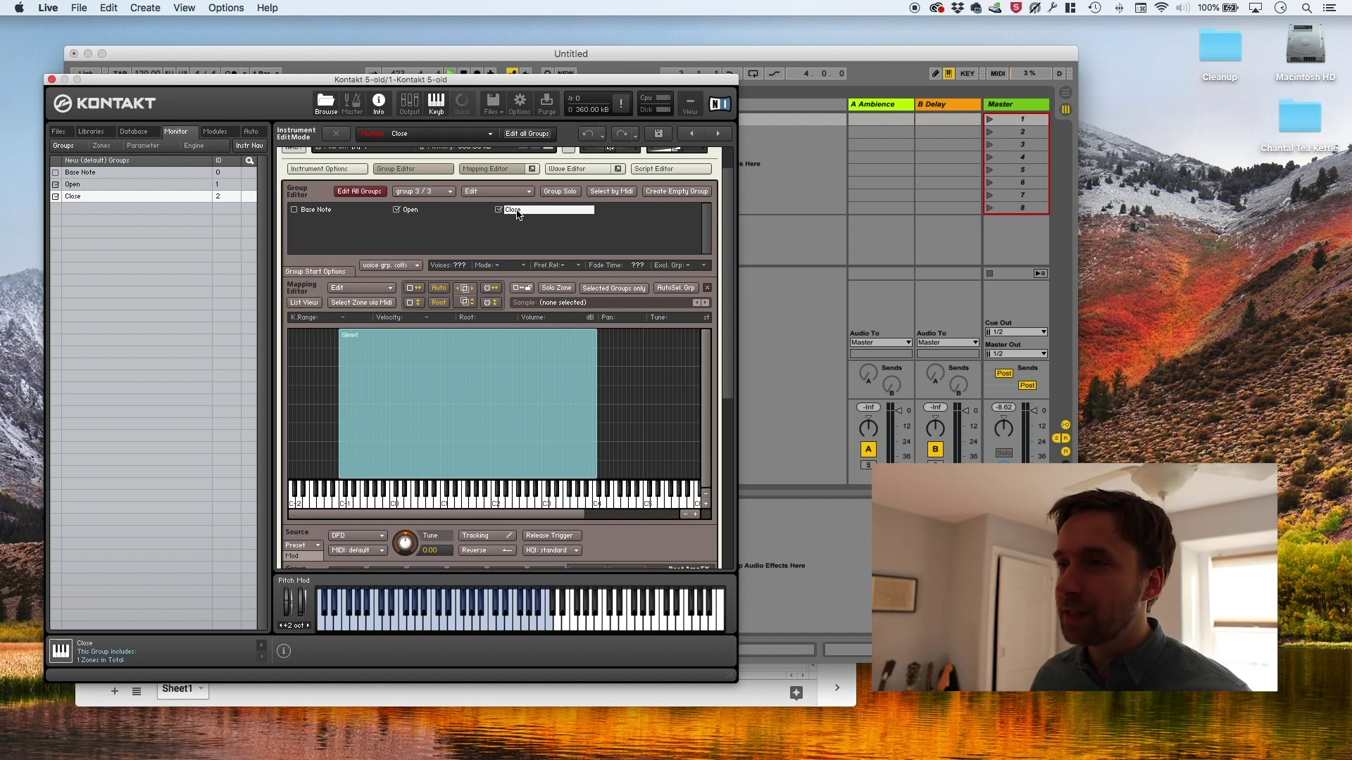
click(517, 214)
scroll(723, 357, up, 2)
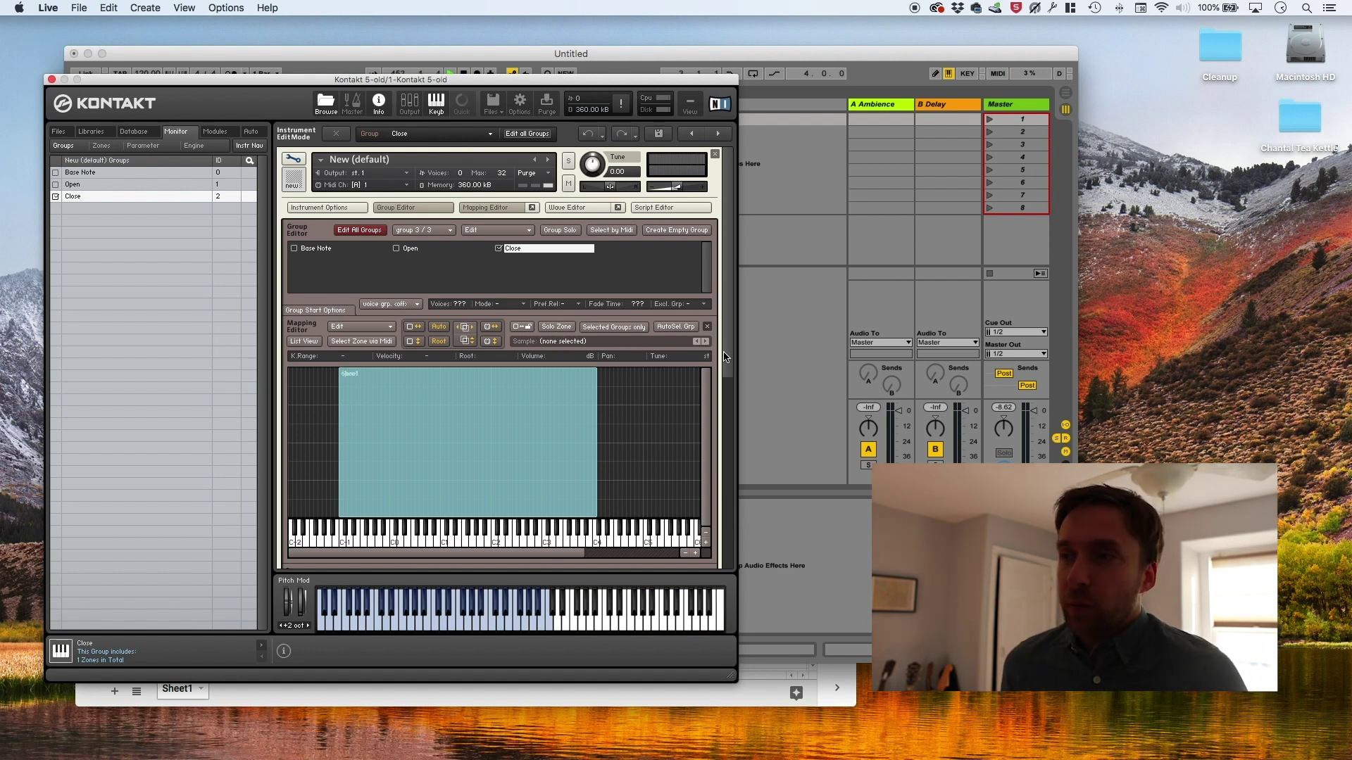
Step: Enable Release Trigger on the Close group and test that close1 sounds on key release
scroll(724, 357, down, 8)
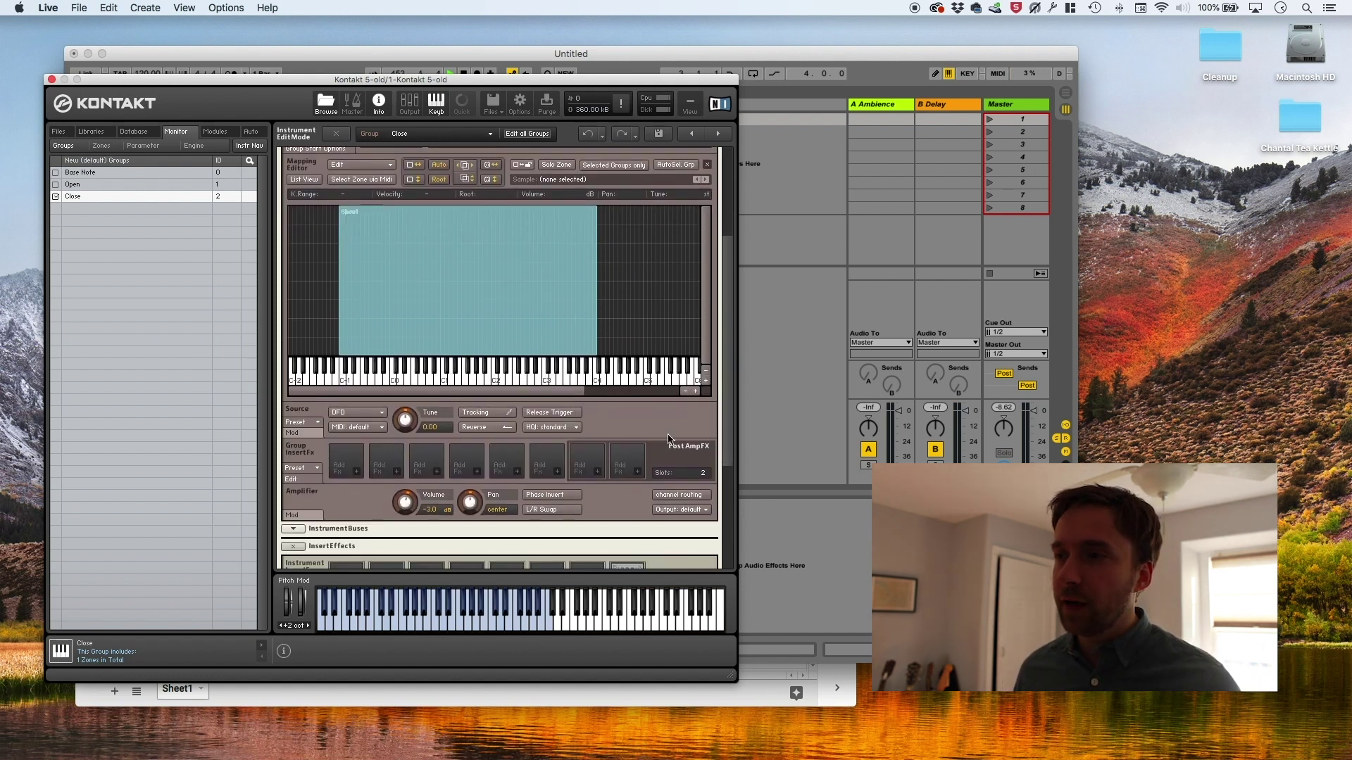
click(552, 412)
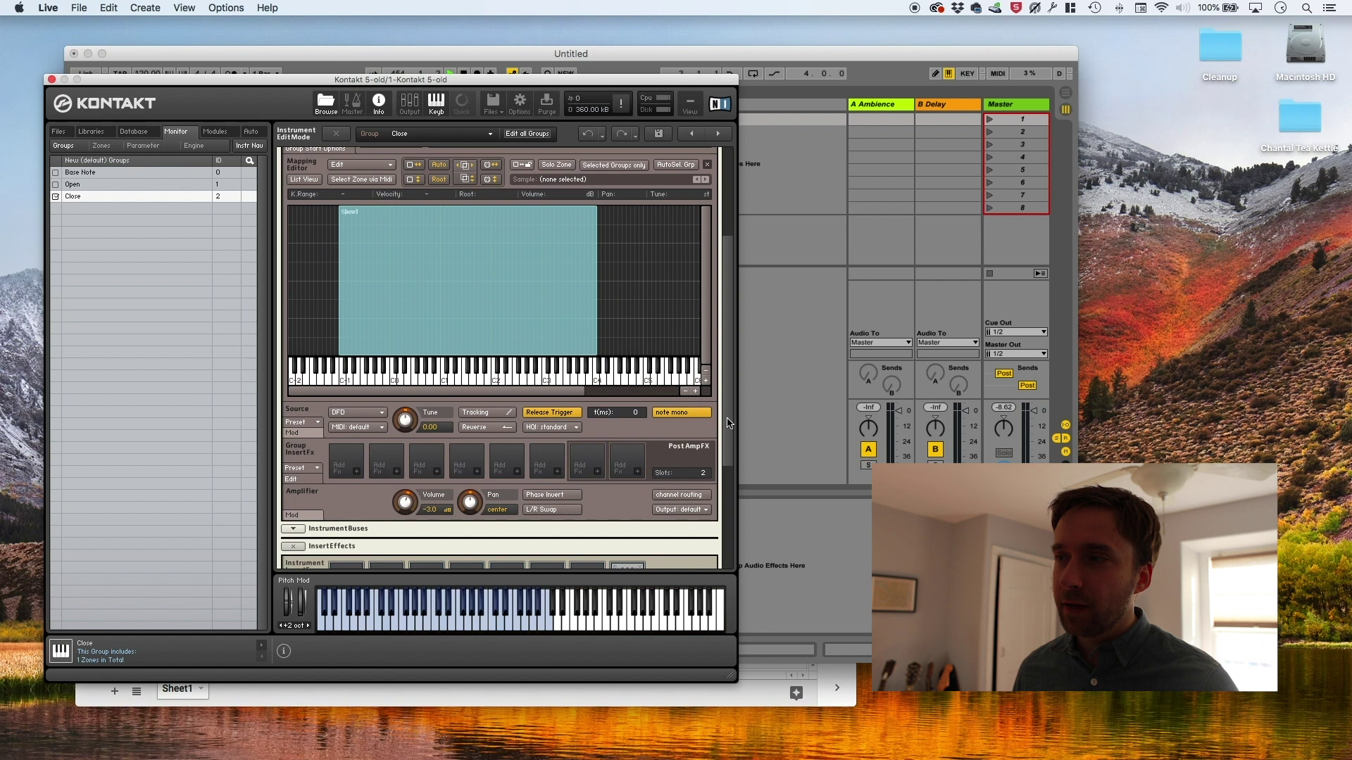
scroll(732, 373, up, 4)
scroll(732, 373, up, 1)
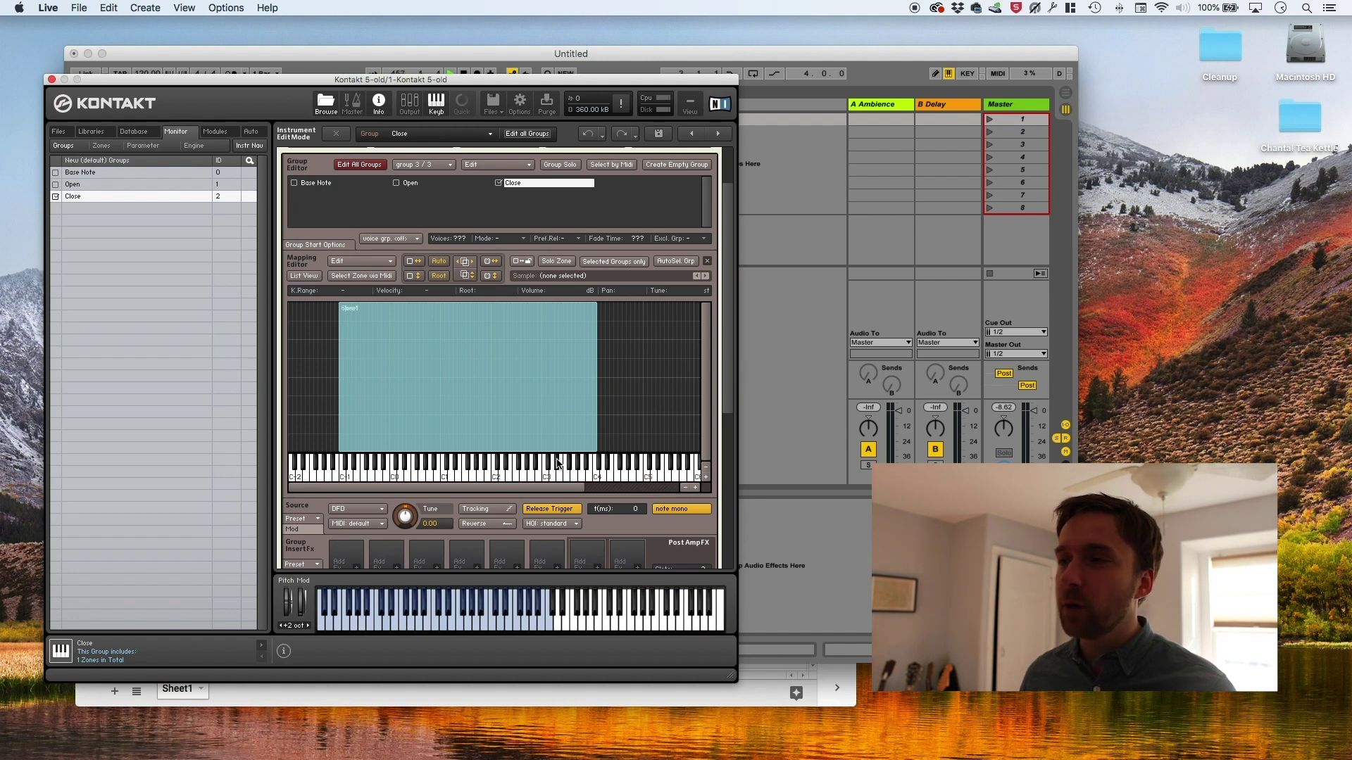
click(496, 478)
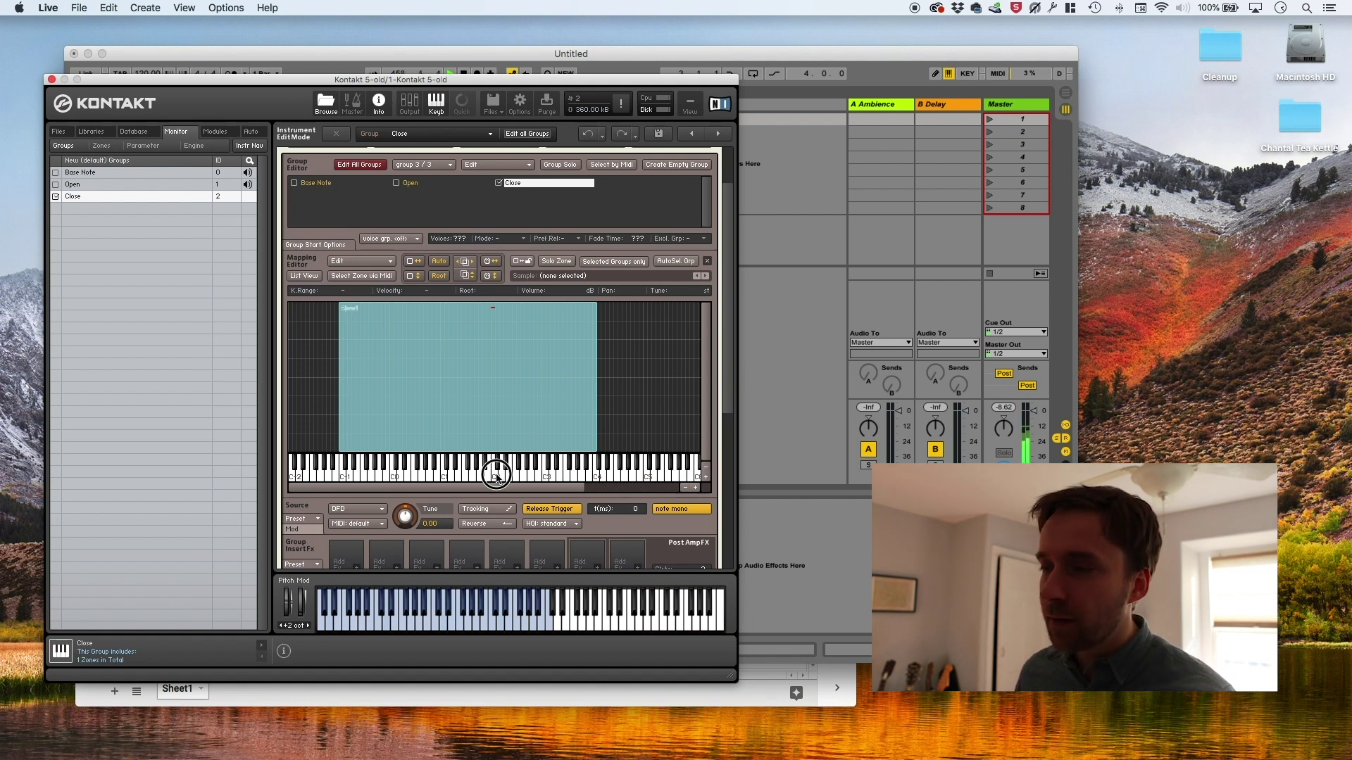
click(496, 478)
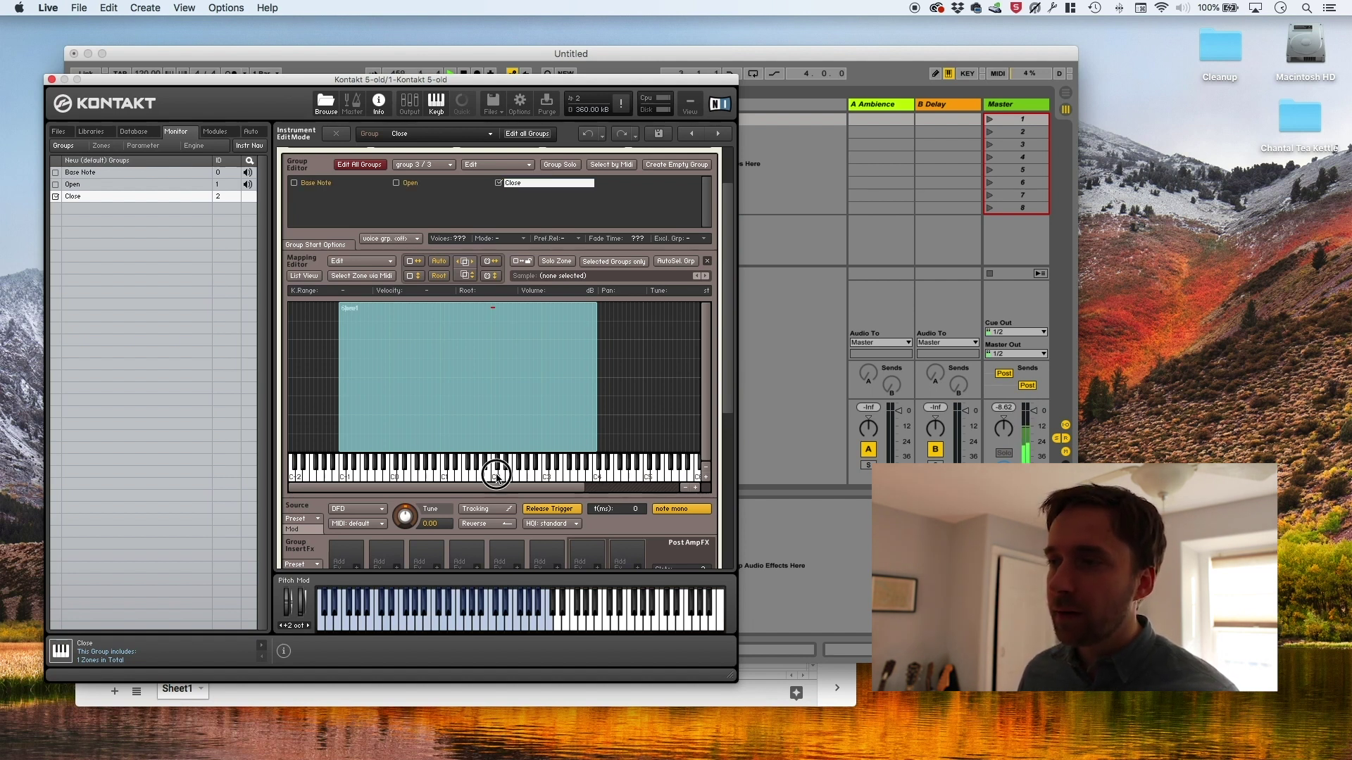
drag(727, 222, 733, 419)
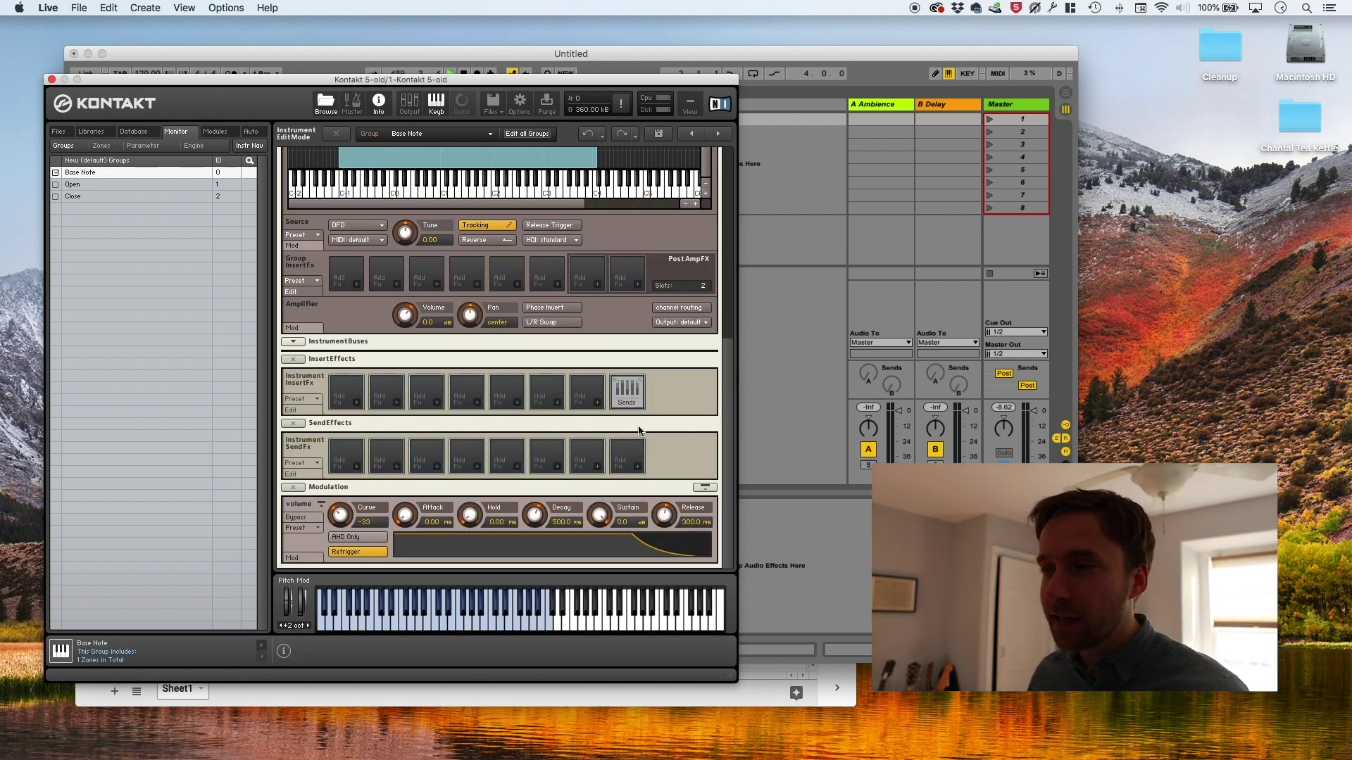
Step: Add a Convolution send effect loaded with the 1.7s Long Warm 960 impulse
click(625, 404)
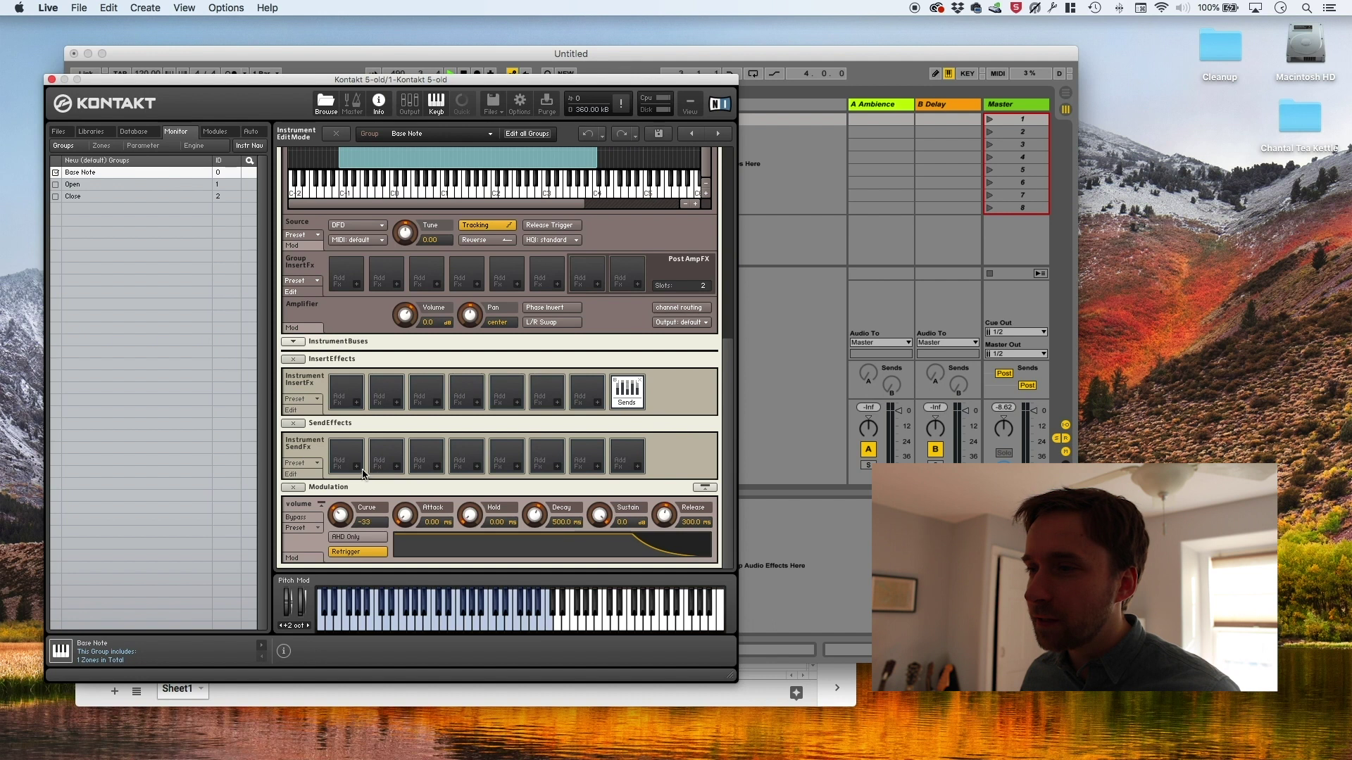
click(358, 469)
click(374, 530)
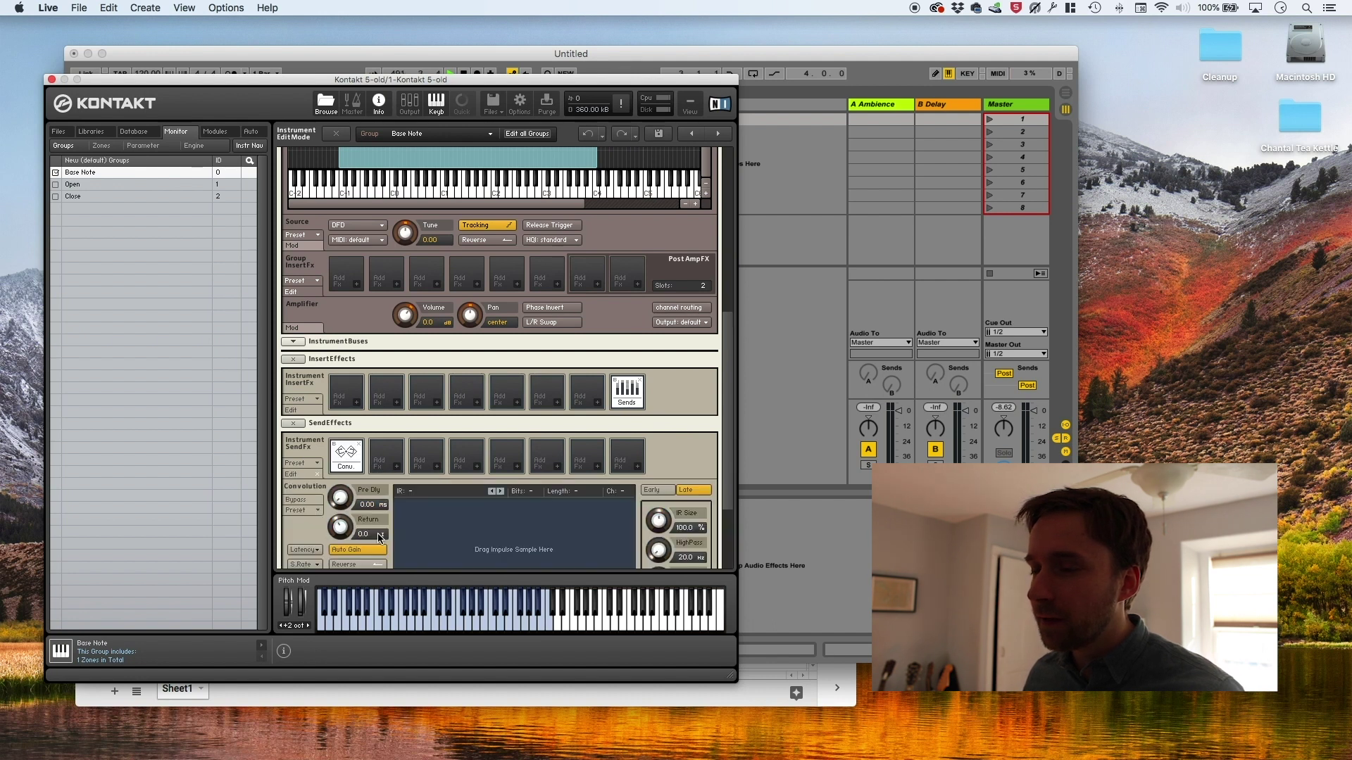
click(304, 509)
mouse_move(297, 525)
mouse_move(378, 641)
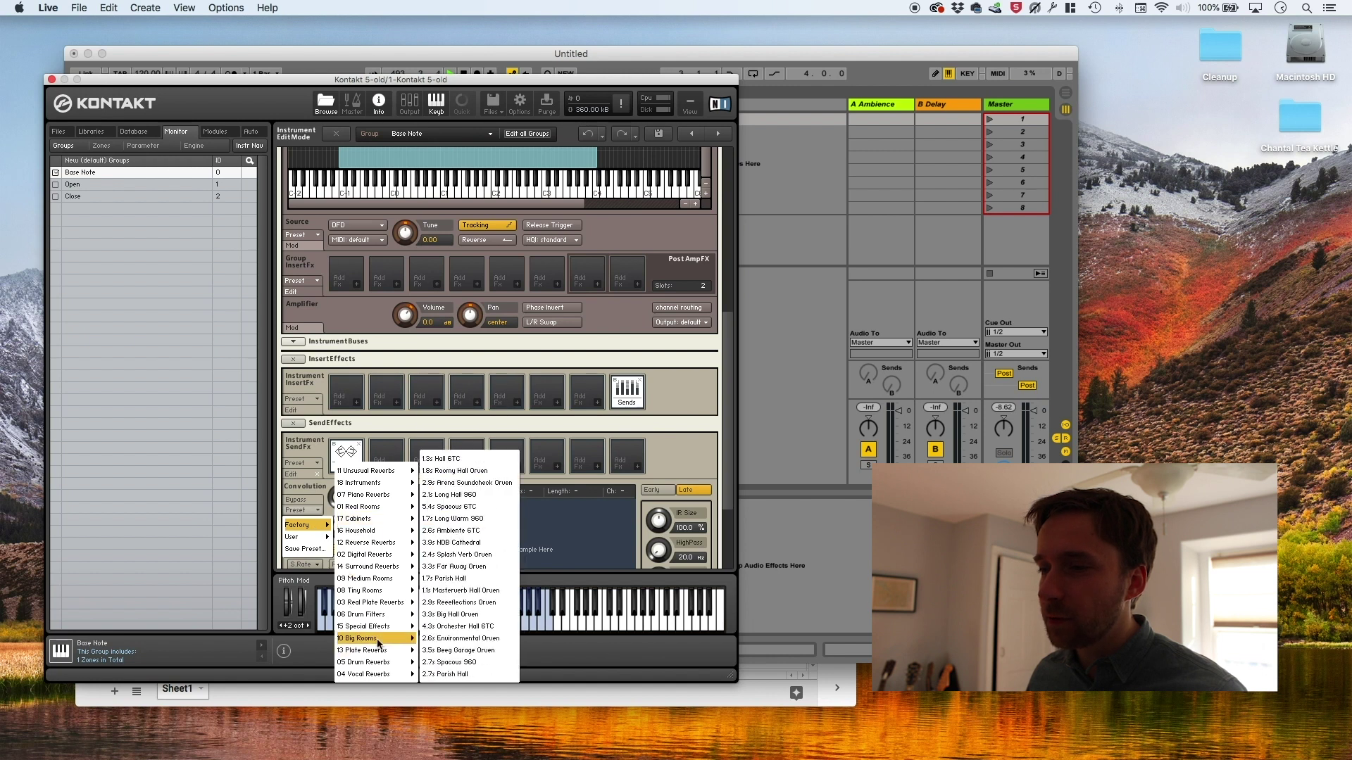
click(460, 522)
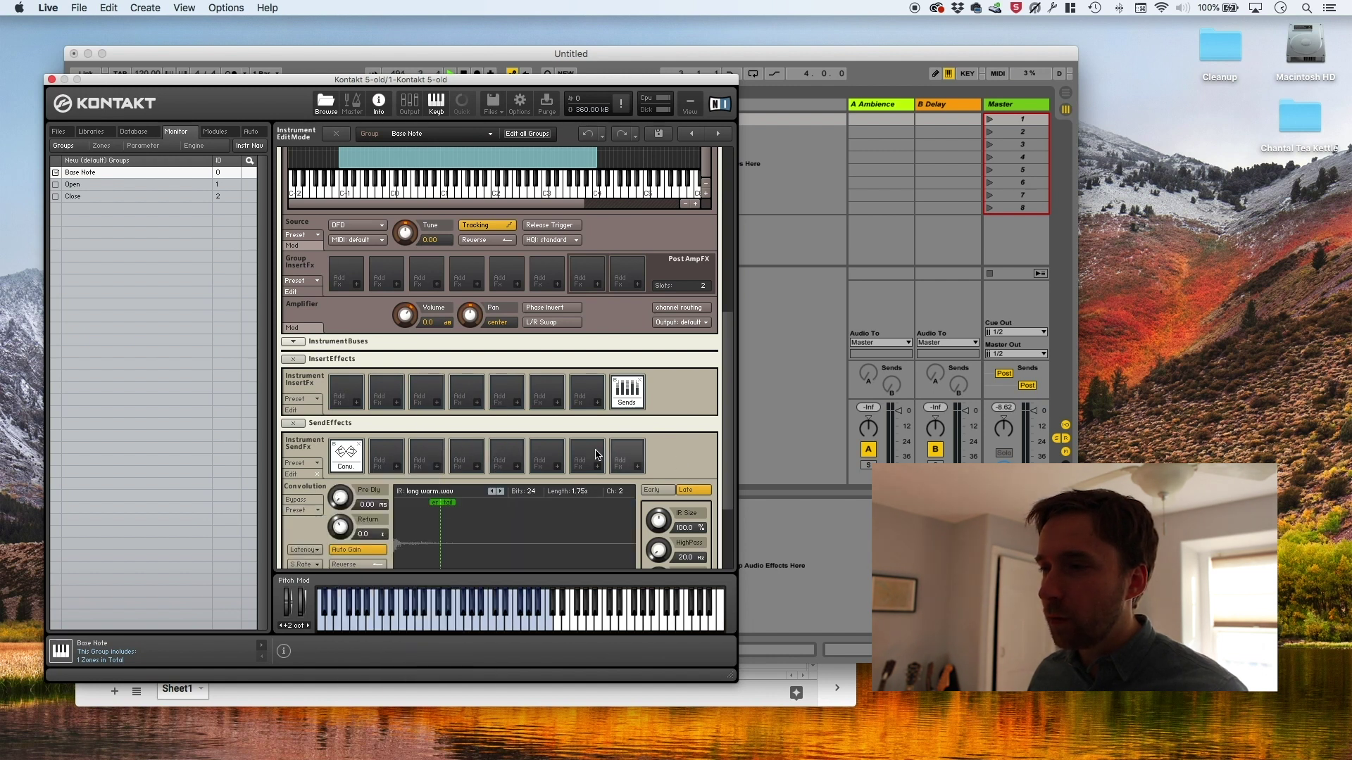
Step: Set the Conv. send level to -20.0 dB
click(627, 392)
click(362, 445)
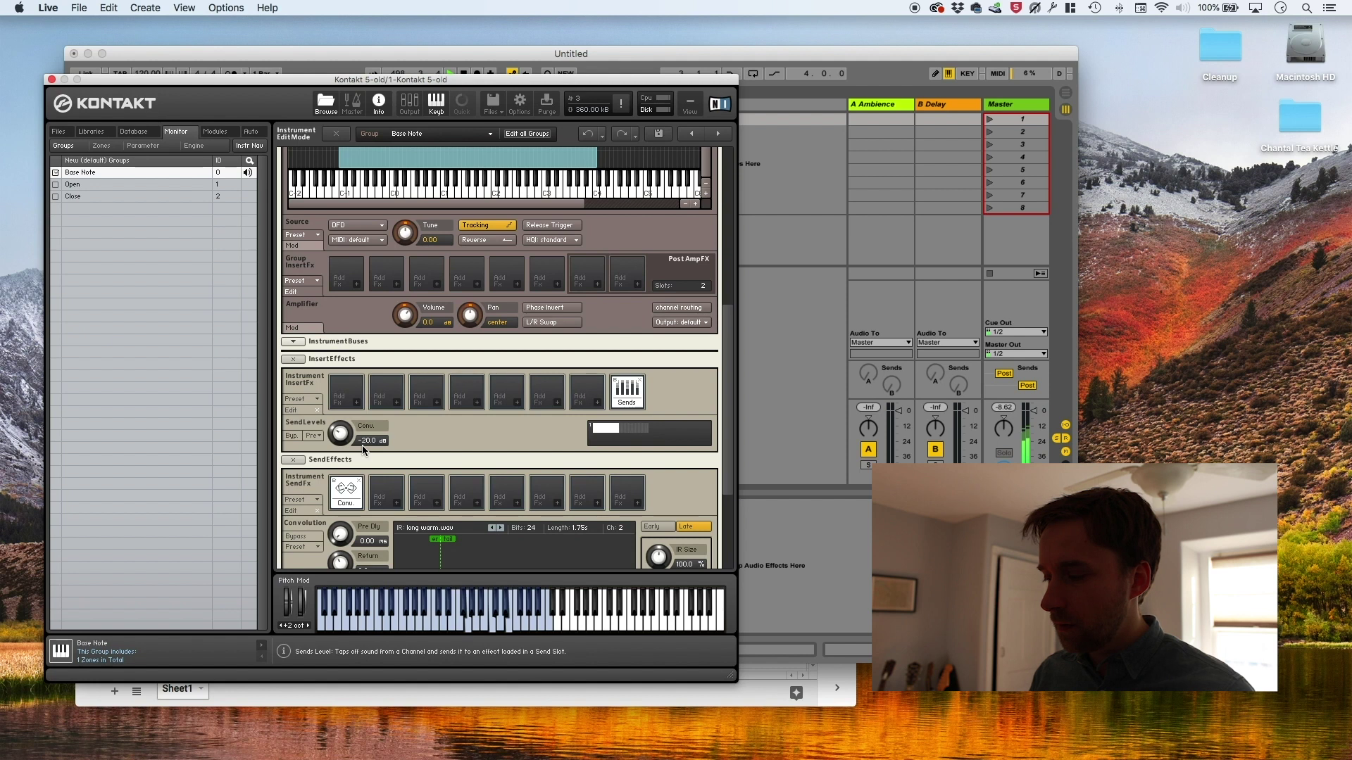
scroll(451, 211, up, 5)
click(452, 184)
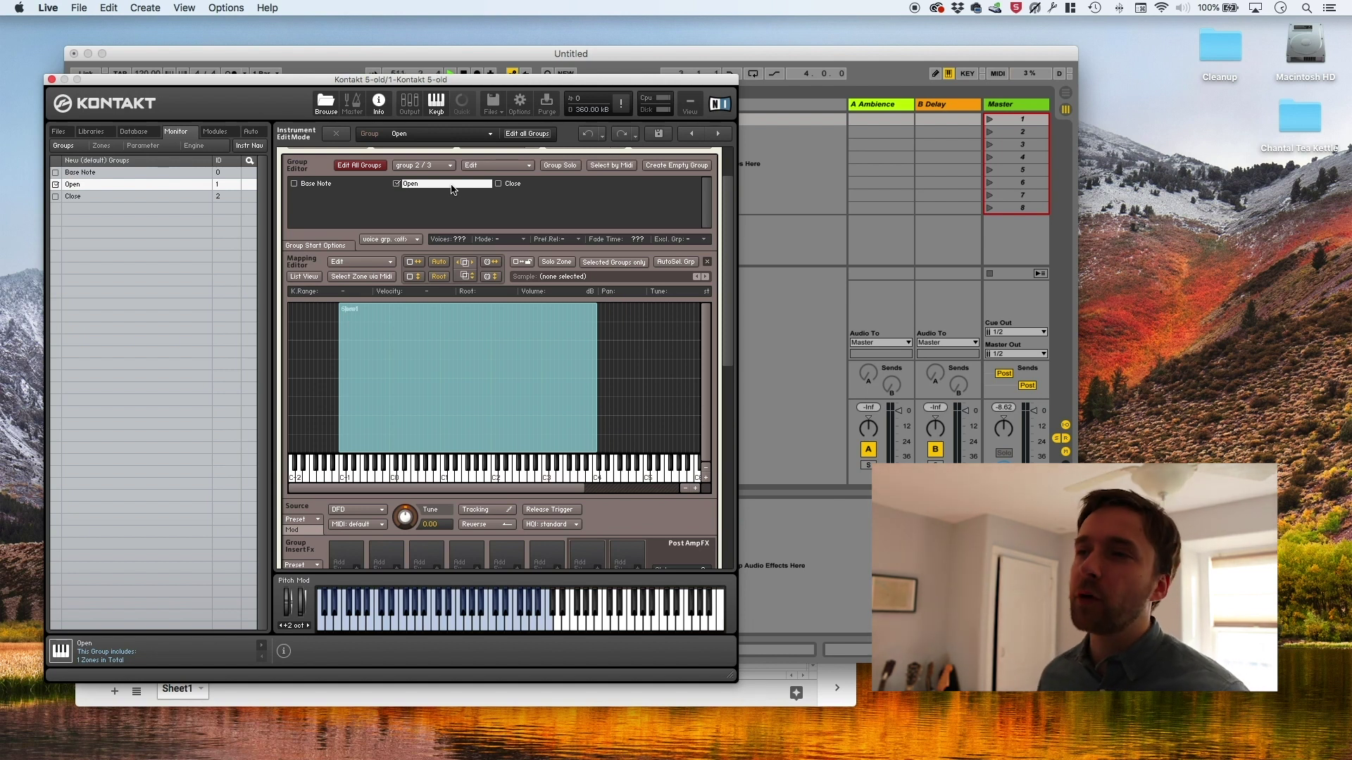
Step: Duplicate the Open and Close groups and rename the copies open1–open4 and close1–close4
click(512, 184)
right_click(519, 188)
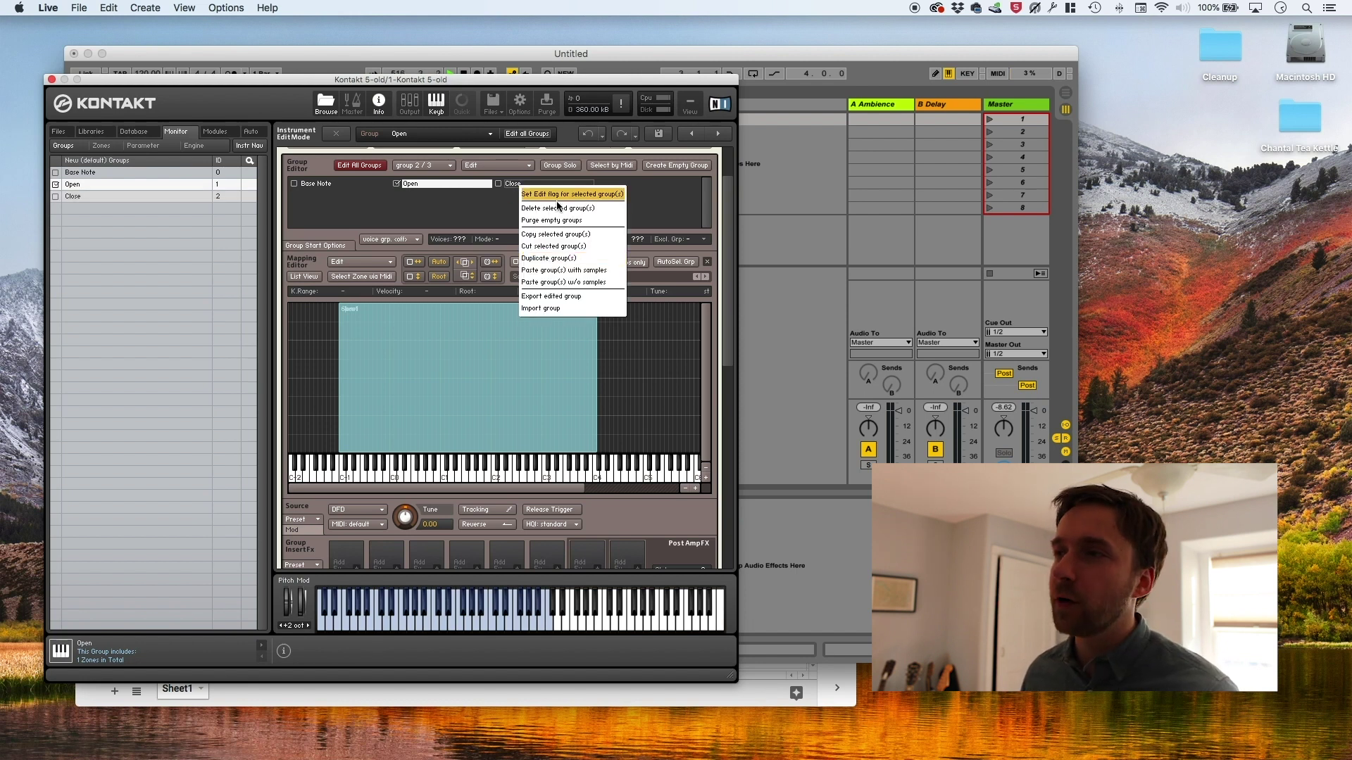
click(569, 255)
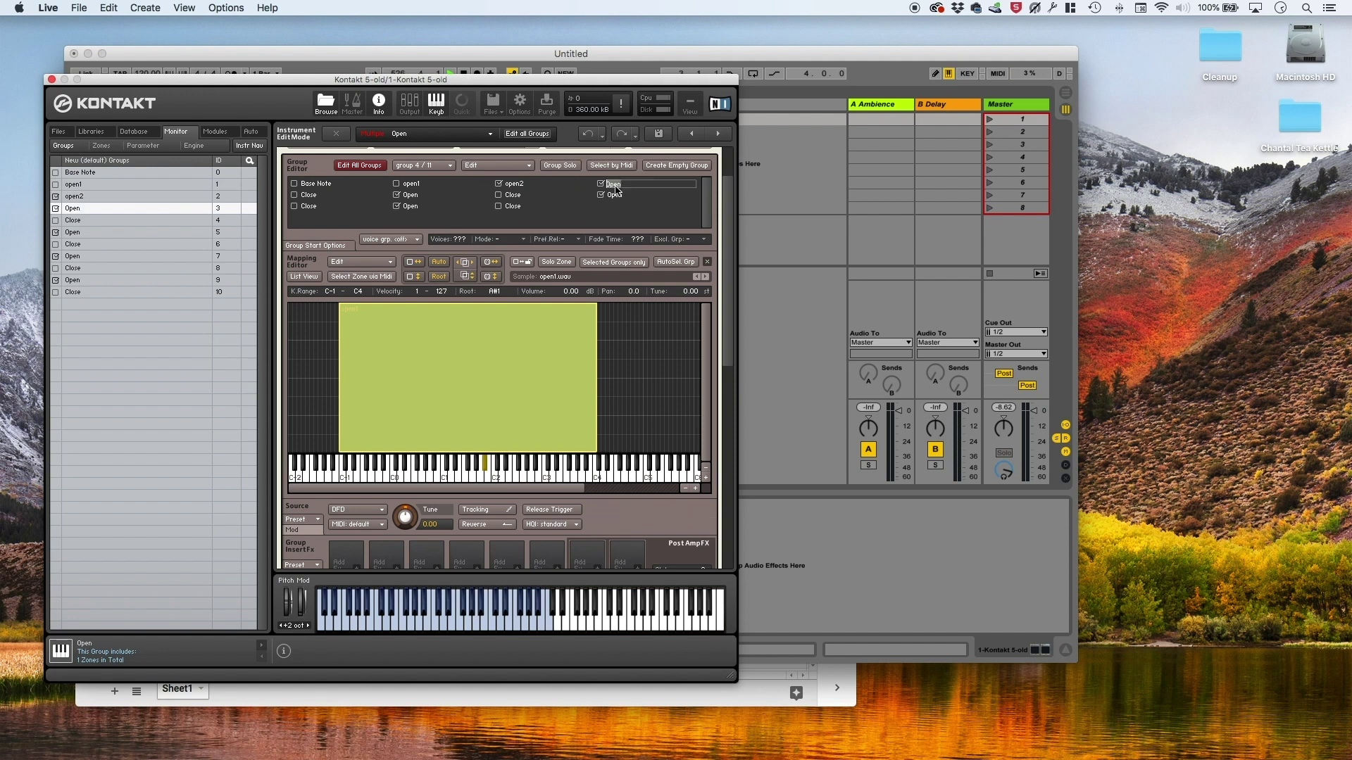
click(618, 199)
click(415, 205)
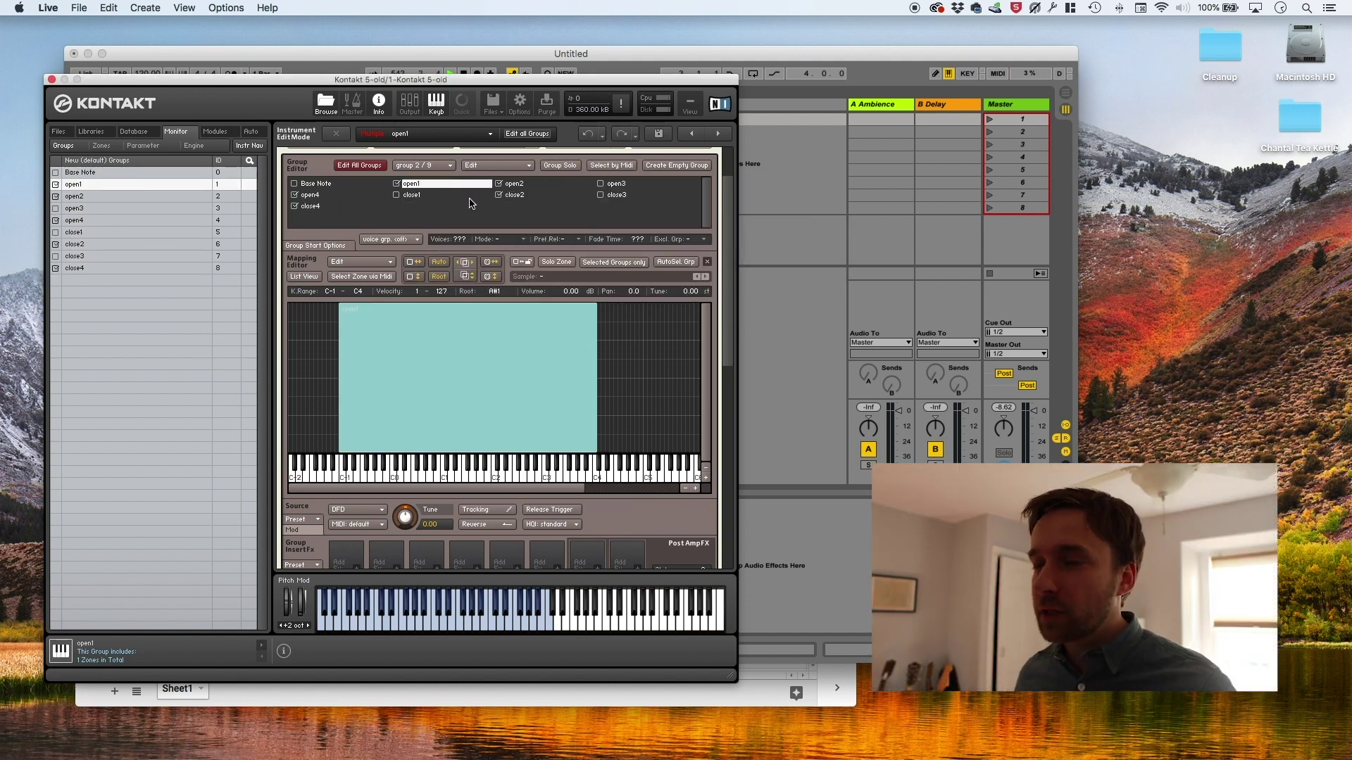
Step: Show only the selected group's zones and exchange the open3 zone's sample for open3.wav
click(613, 262)
click(485, 345)
click(488, 342)
click(479, 342)
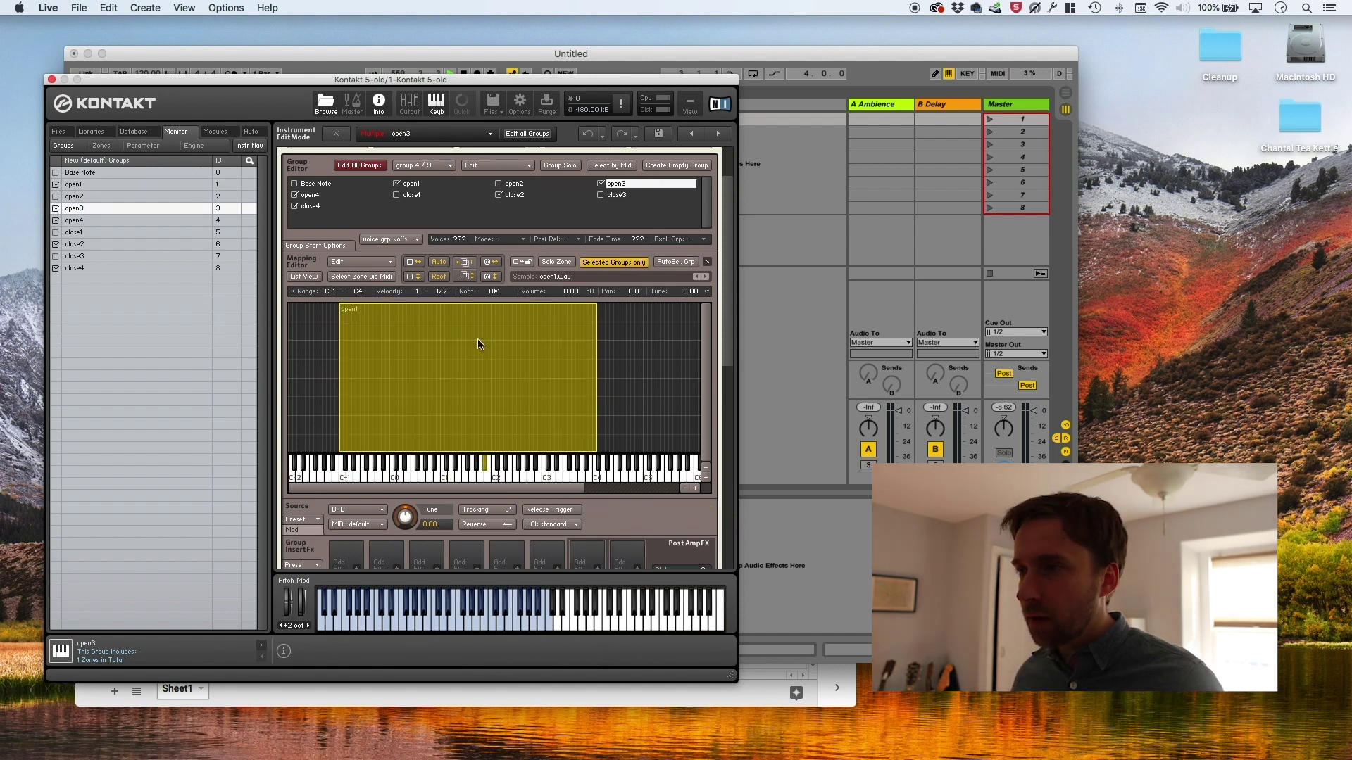
right_click(480, 342)
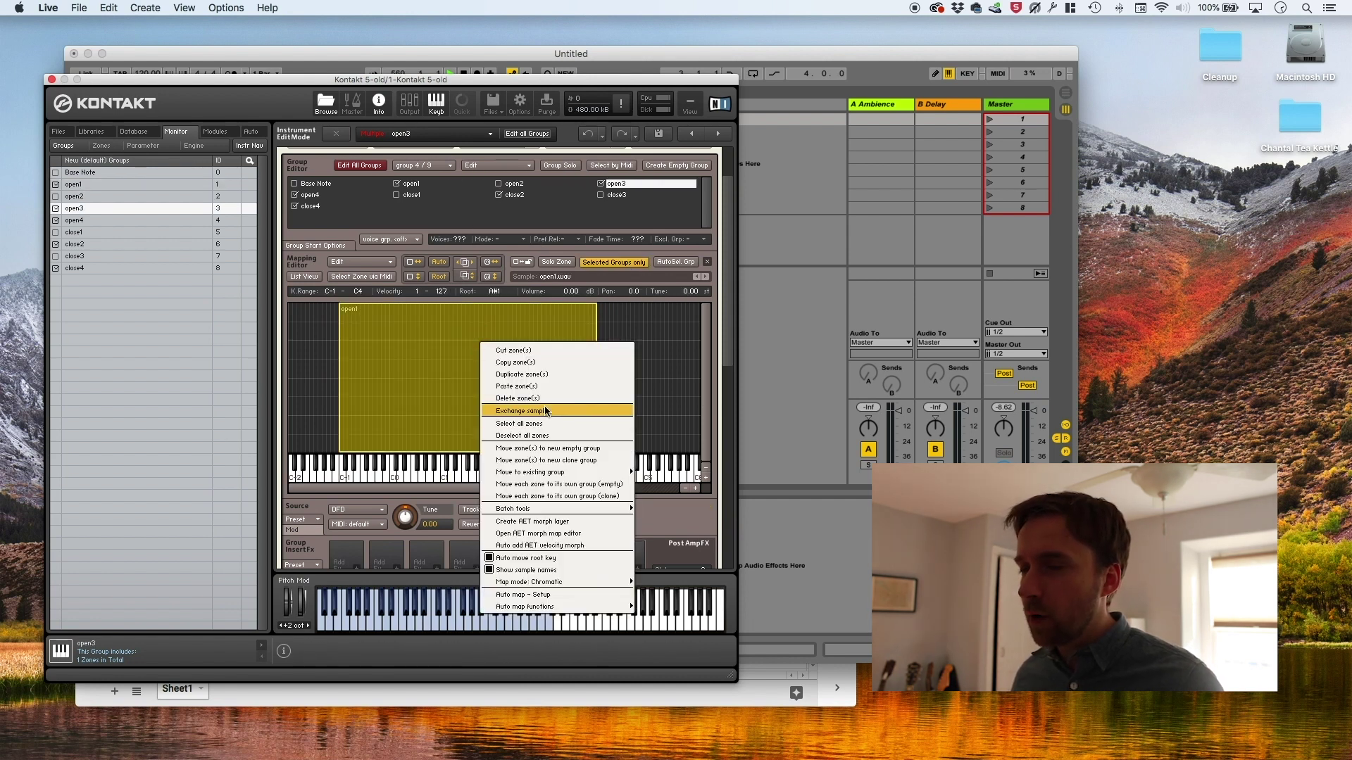
click(546, 412)
click(572, 140)
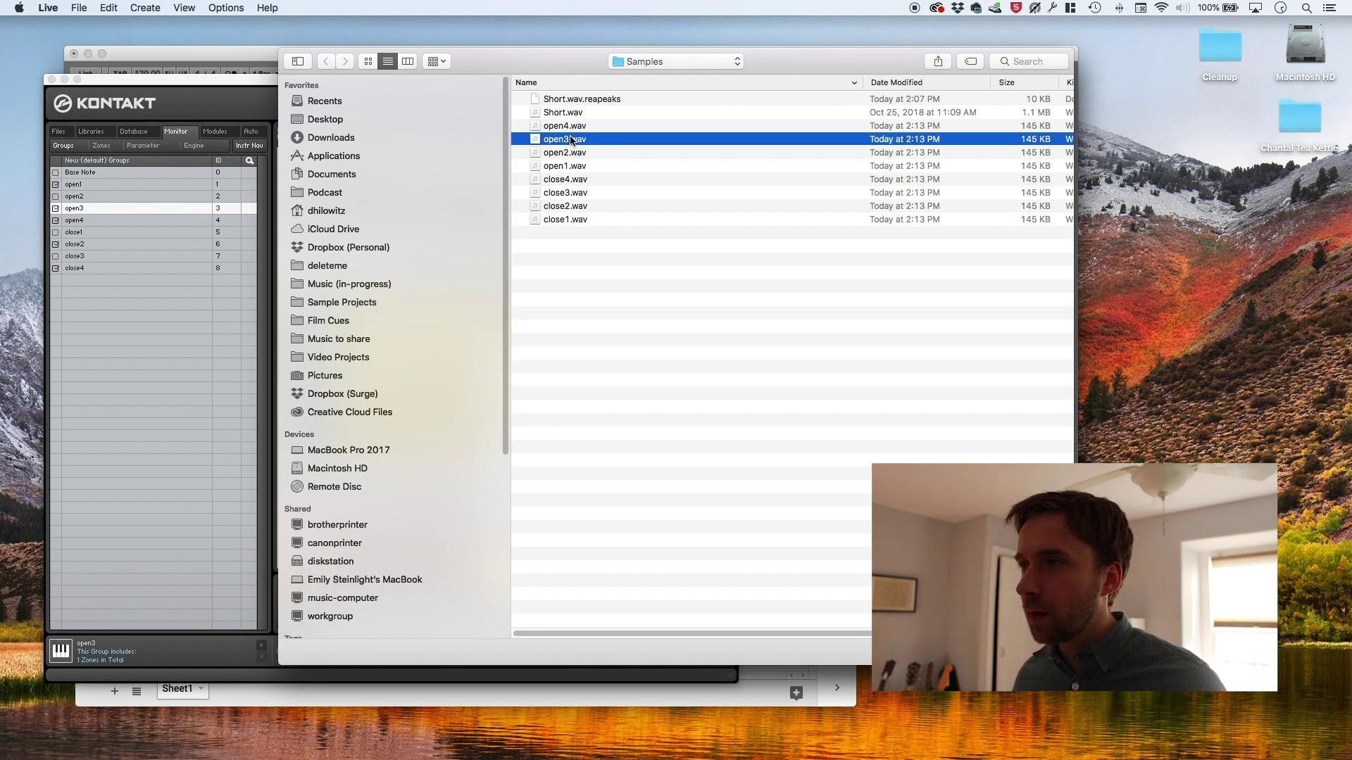
double_click(571, 140)
Step: Exchange the open4 zone's sample for open4.wav
click(309, 195)
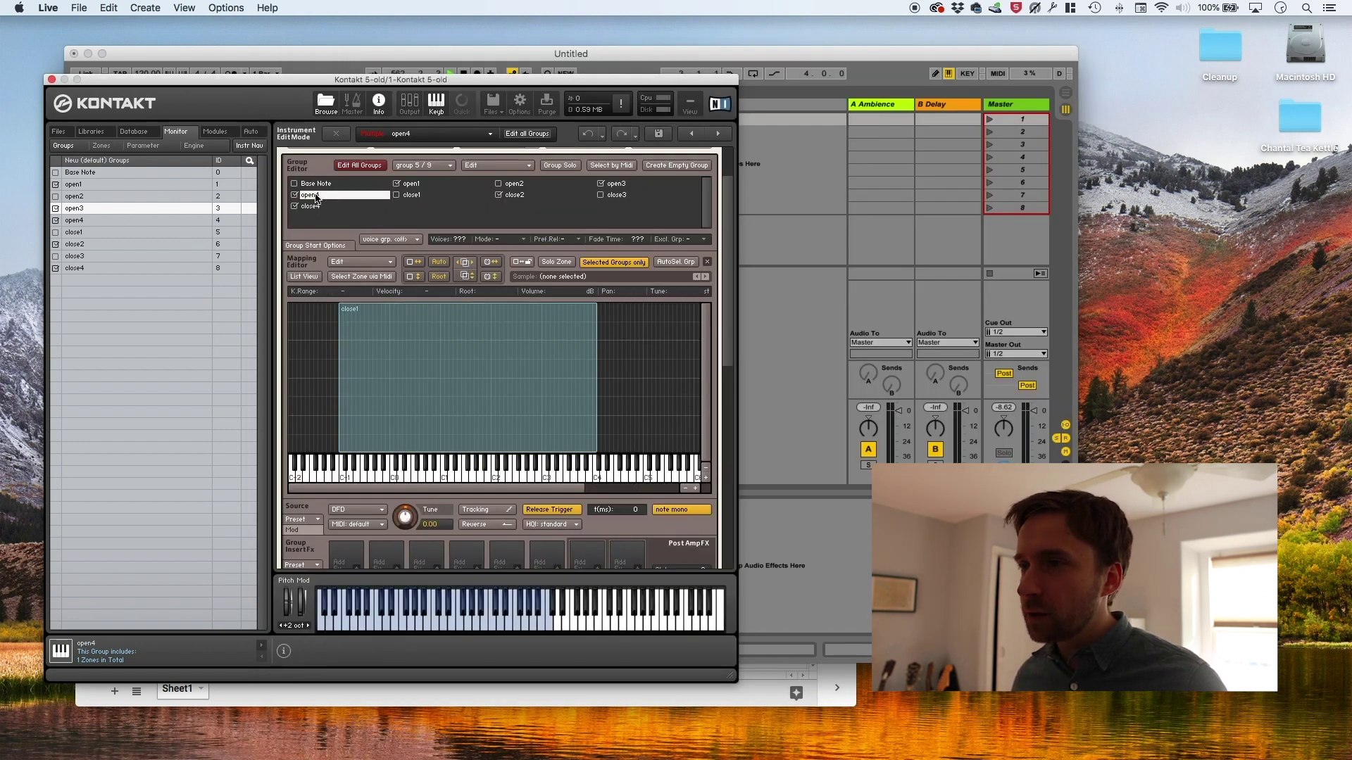
click(398, 333)
right_click(398, 333)
click(436, 401)
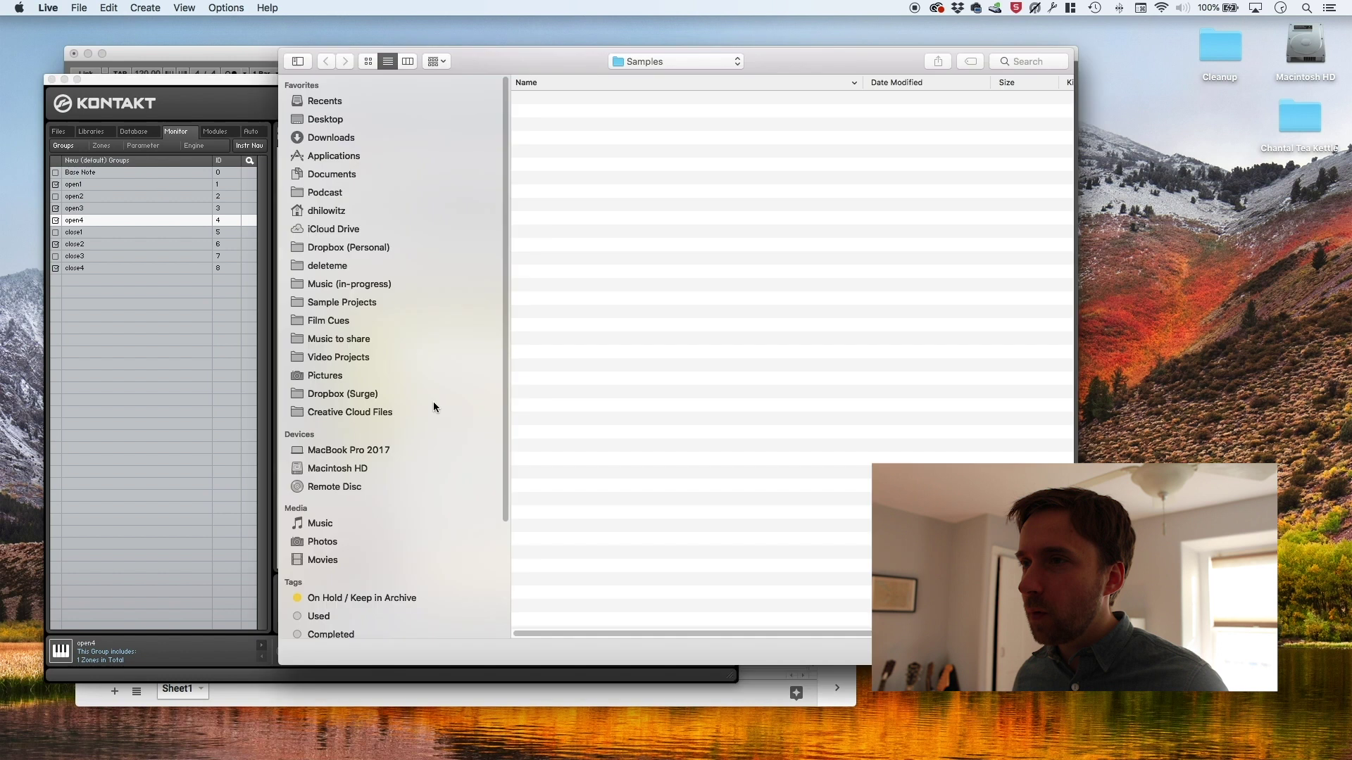
click(575, 127)
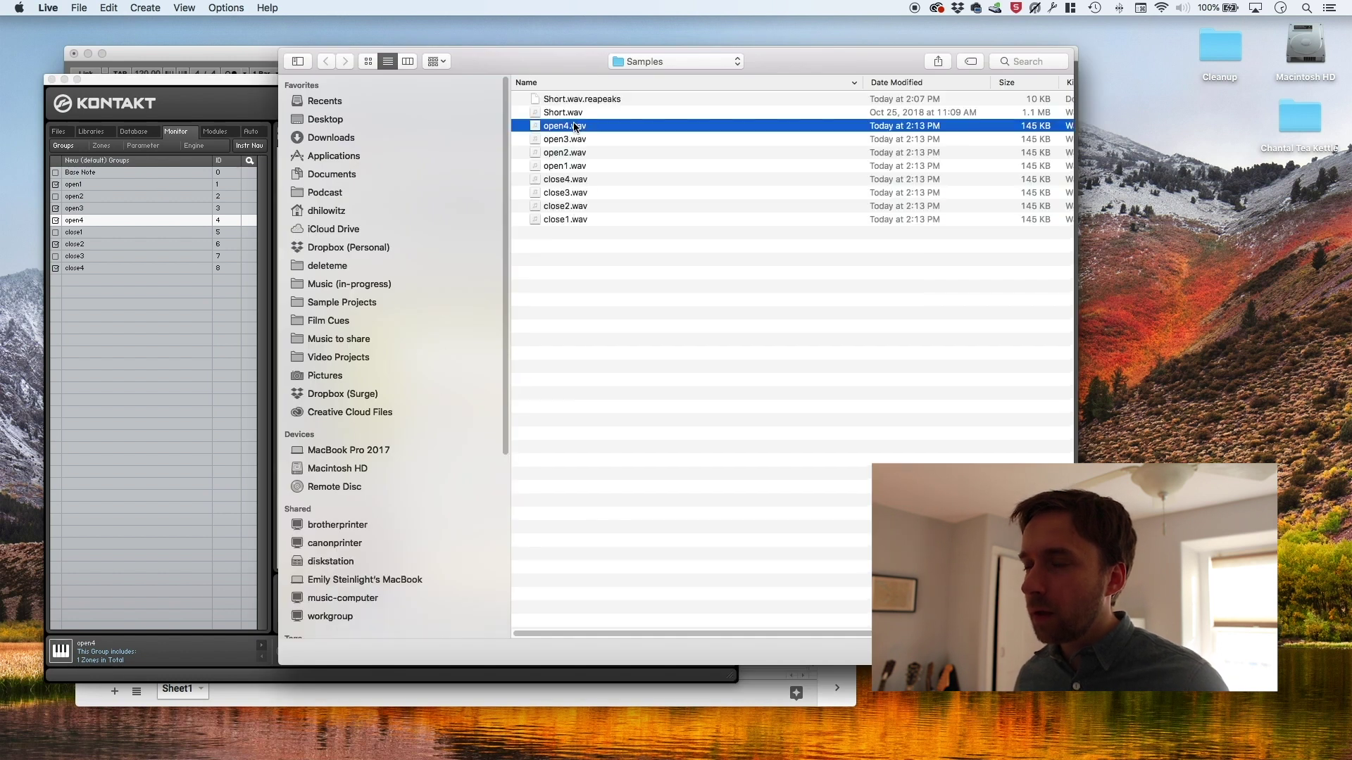
double_click(575, 126)
Step: Exchange the close2 zone's sample for close2.wav
click(421, 197)
right_click(421, 197)
click(408, 372)
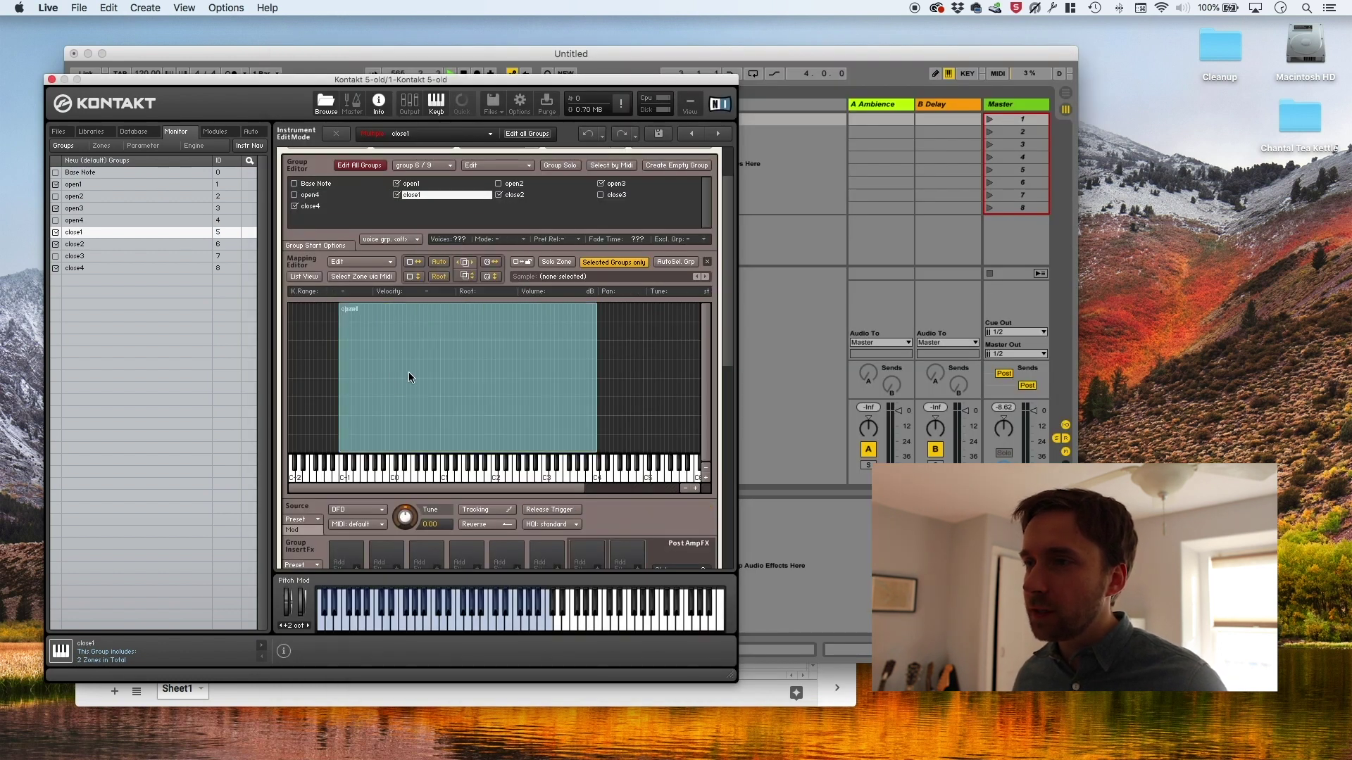
right_click(412, 369)
click(383, 362)
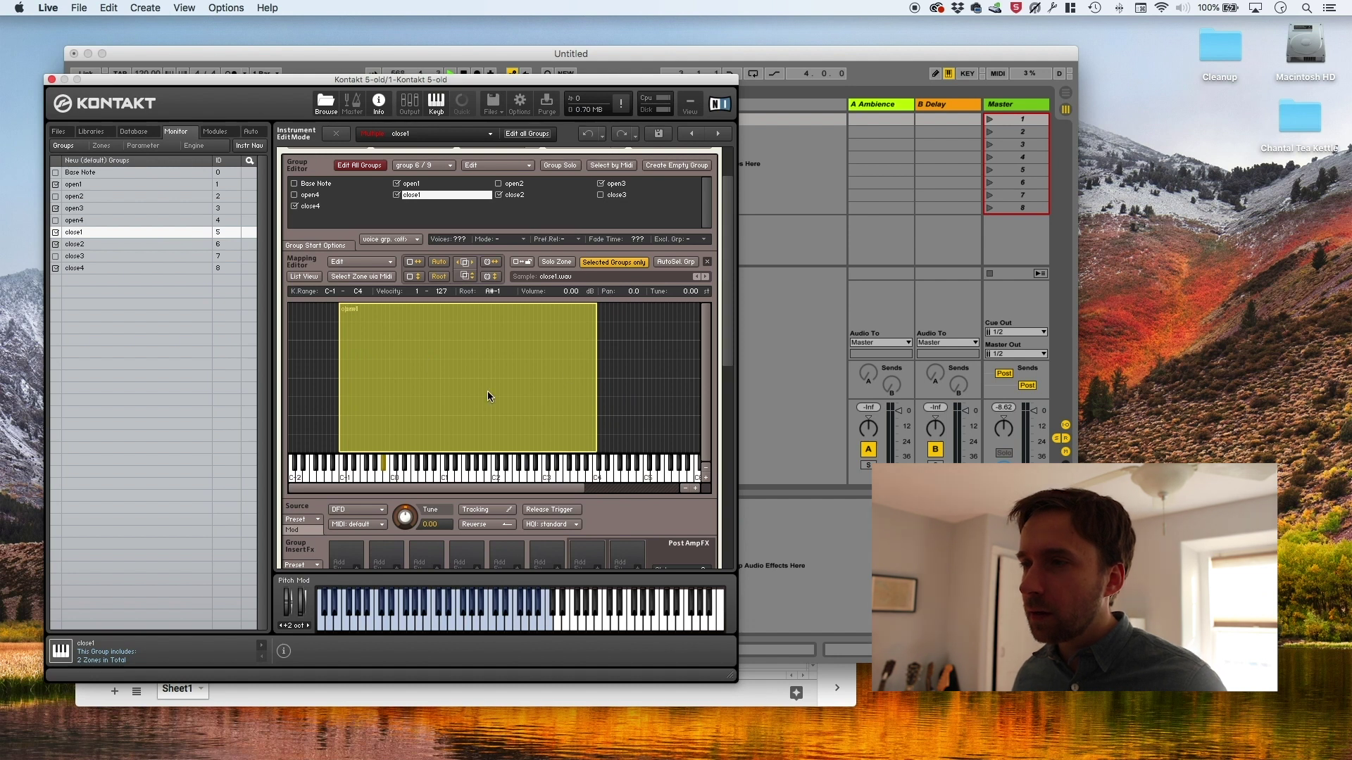
right_click(338, 384)
click(359, 394)
double_click(565, 219)
Step: Swap close3.wav and close4.wav into the close3 and close4 zones
click(74, 243)
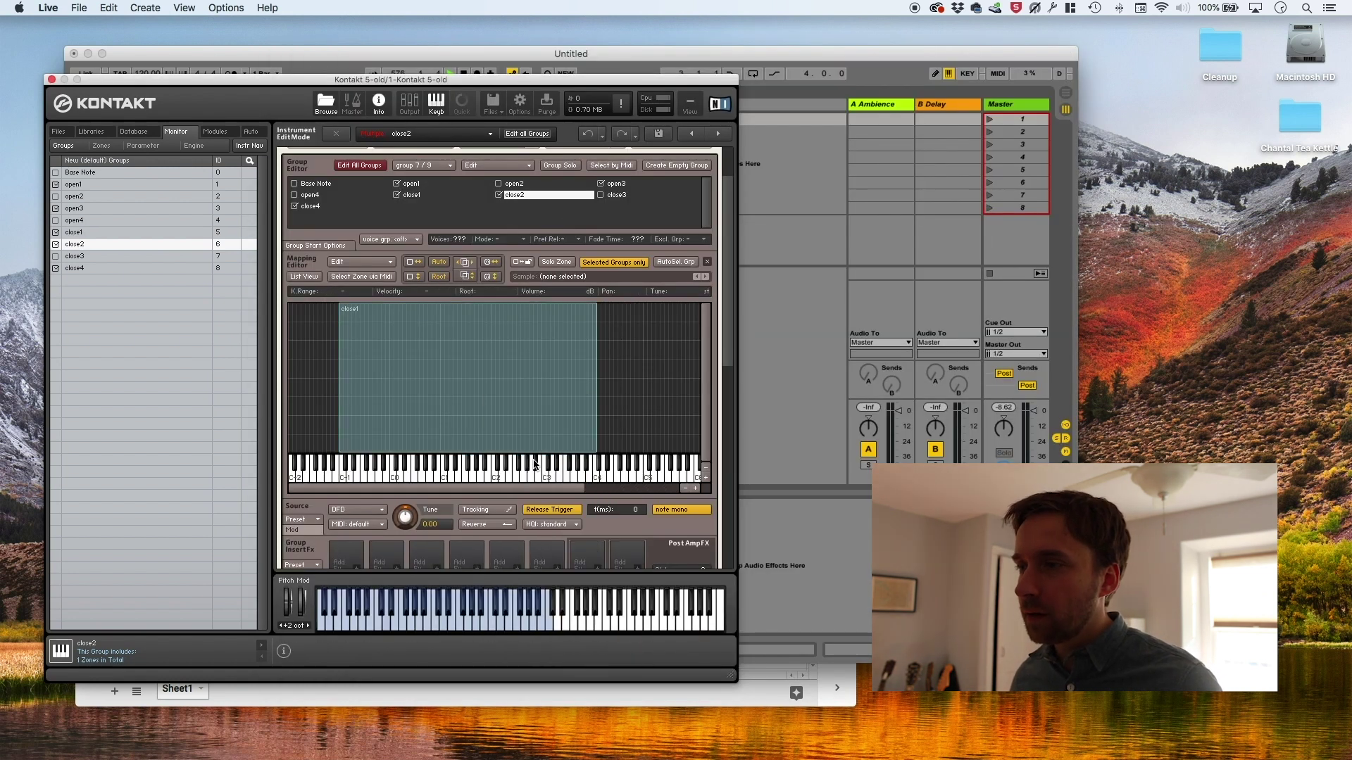
right_click(415, 349)
click(437, 362)
double_click(566, 206)
click(74, 255)
right_click(465, 341)
double_click(565, 193)
click(74, 268)
right_click(417, 332)
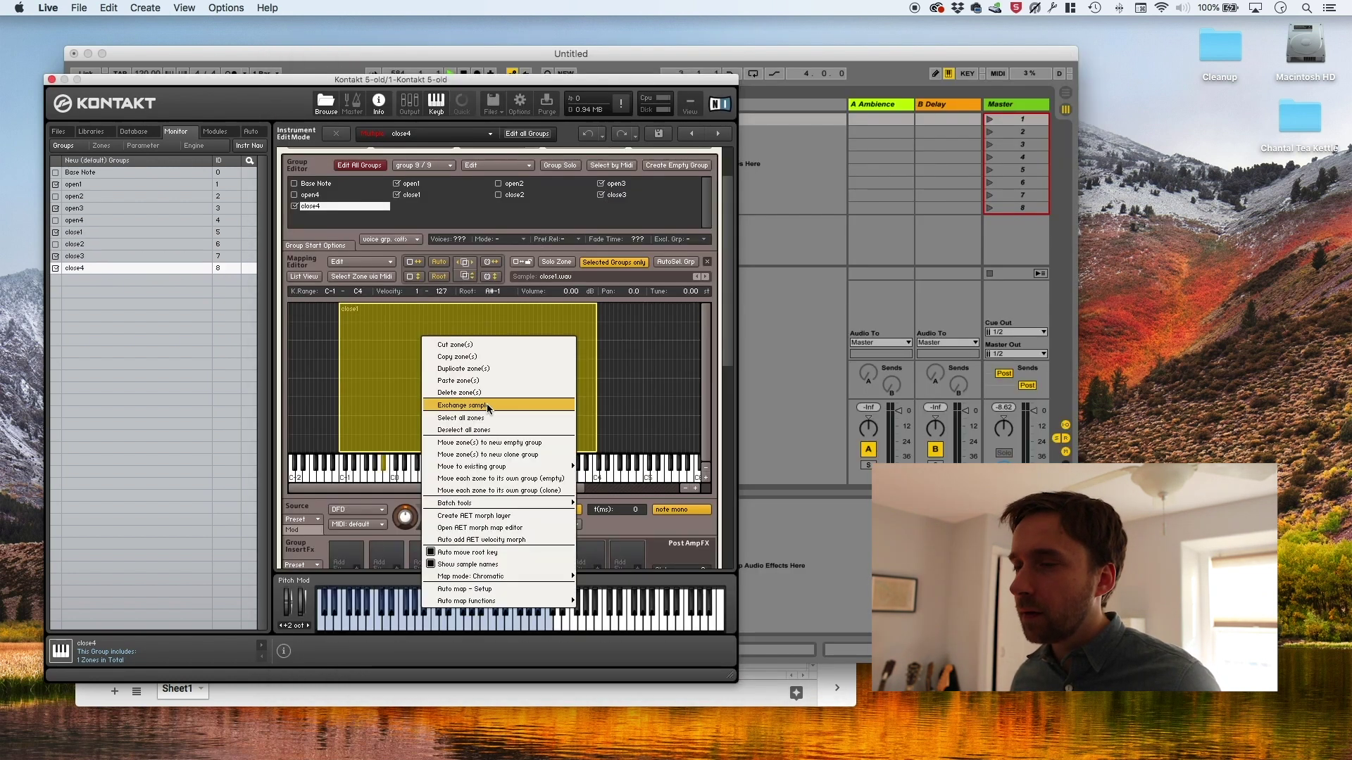
click(488, 403)
double_click(565, 179)
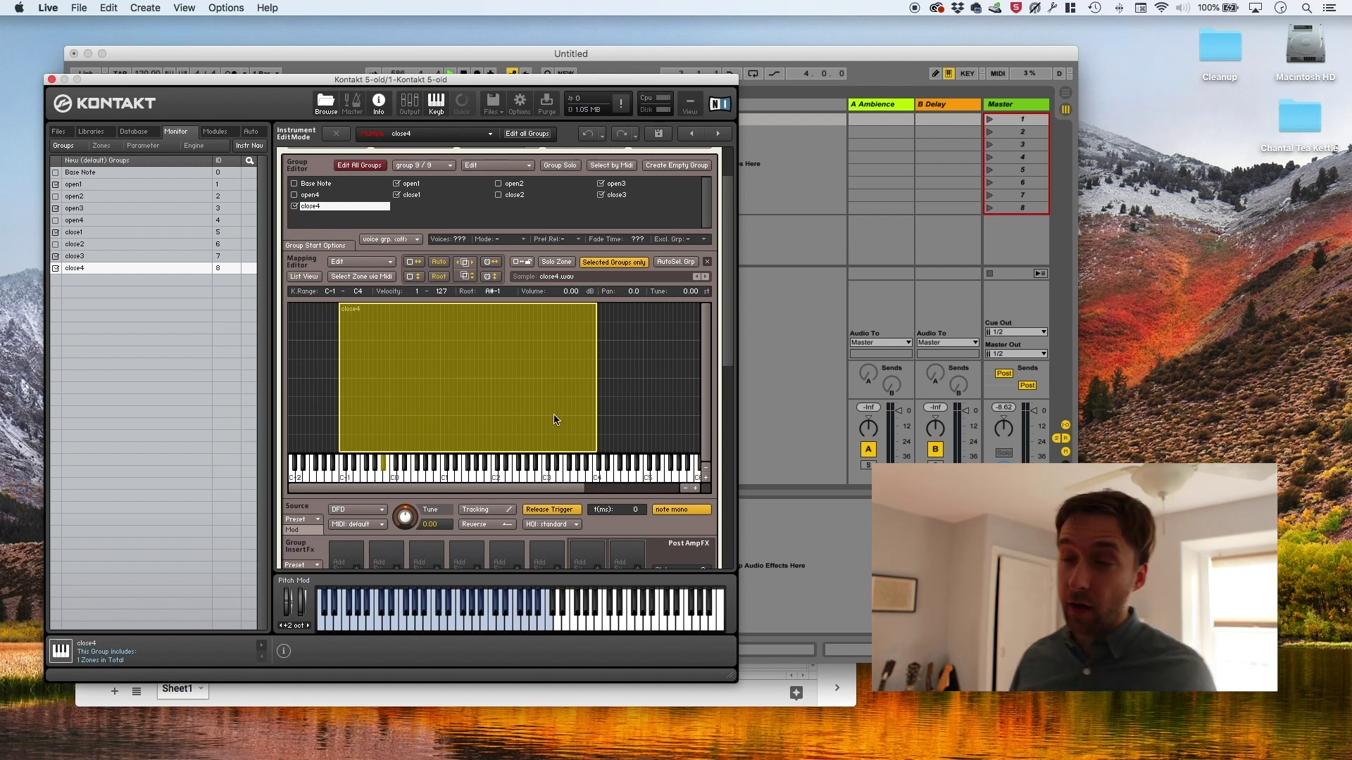
click(416, 185)
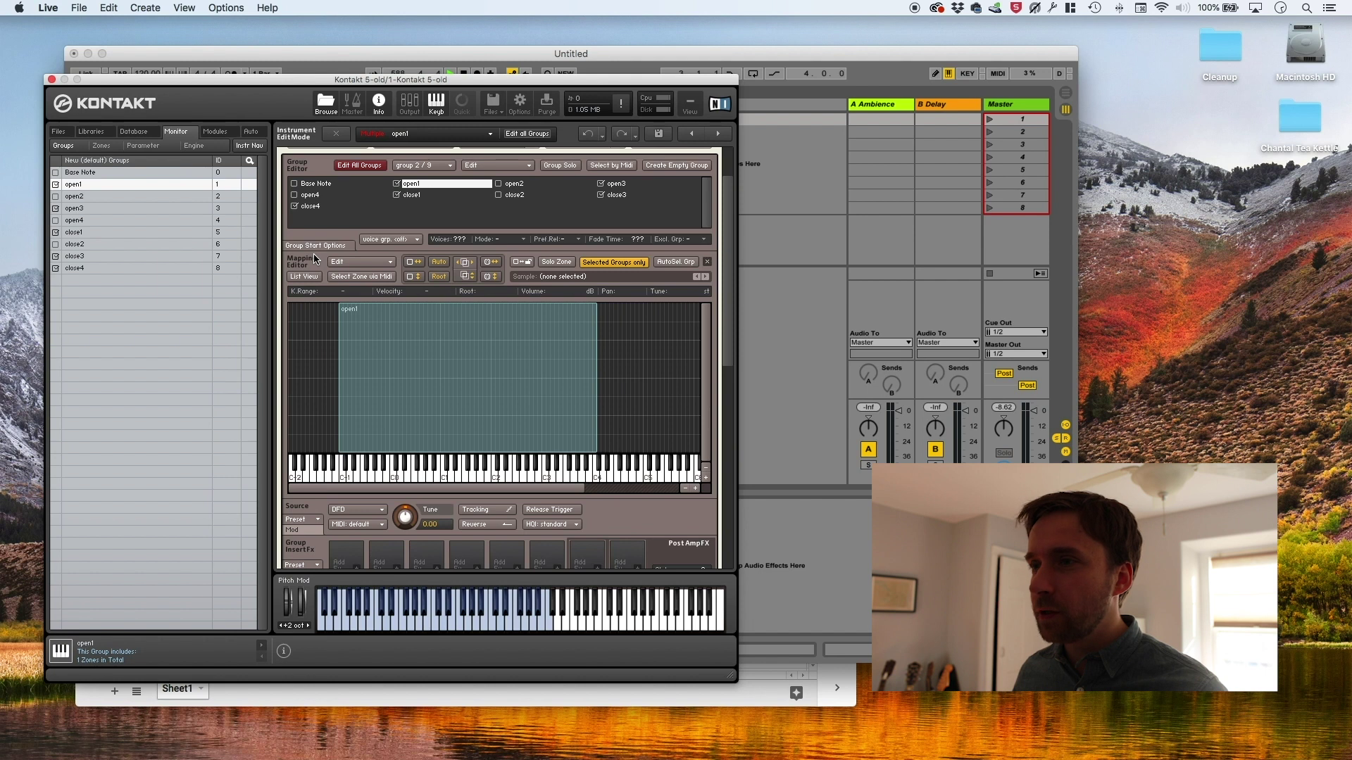
Step: Flag open1 through open4 together and set their Group Starts to cycle round robin
click(450, 338)
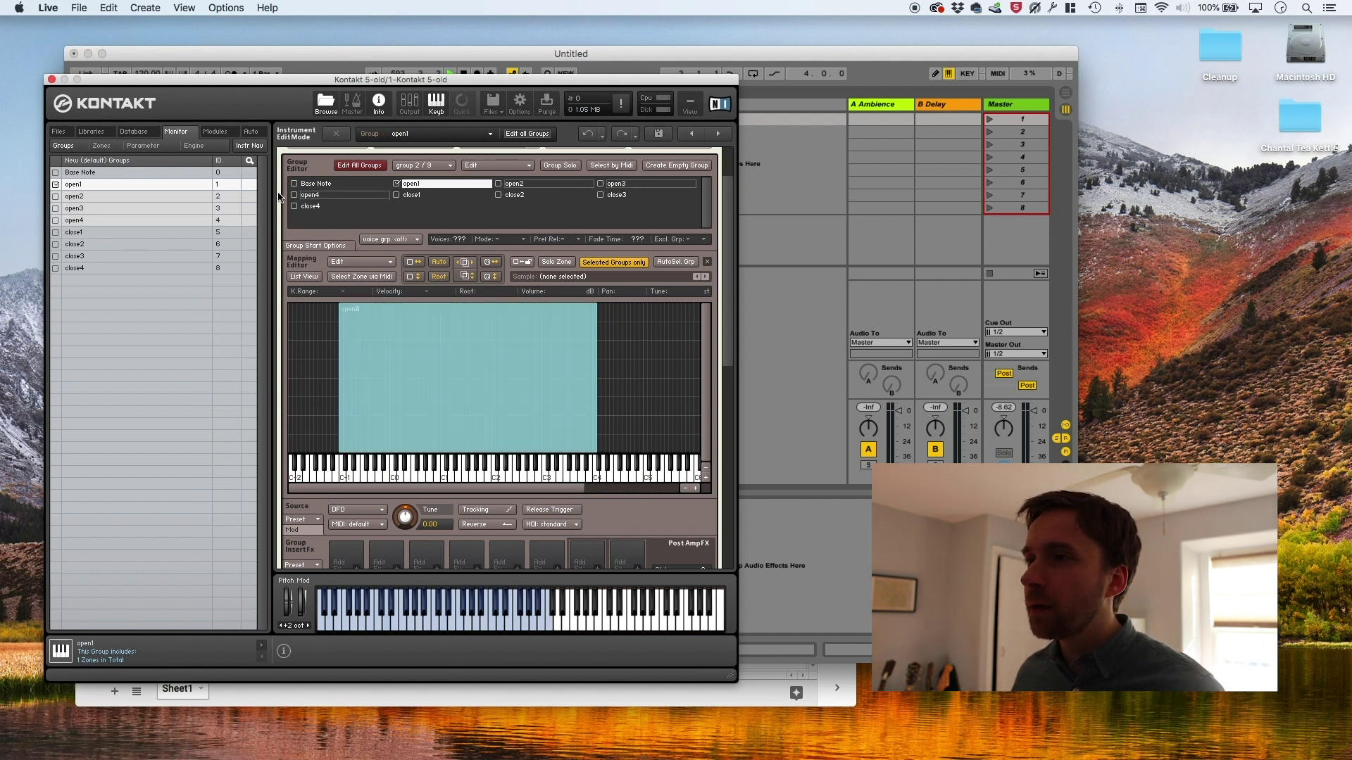
click(495, 165)
click(510, 181)
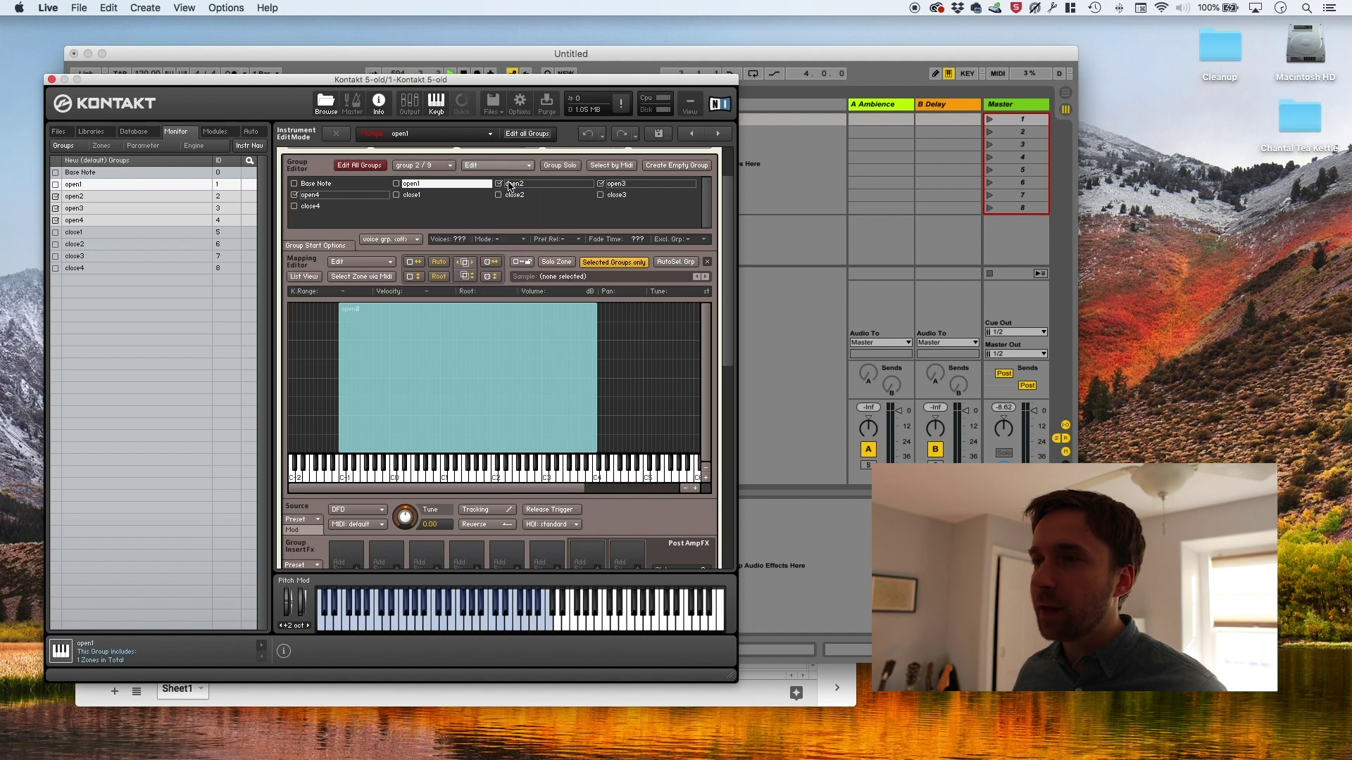
click(324, 246)
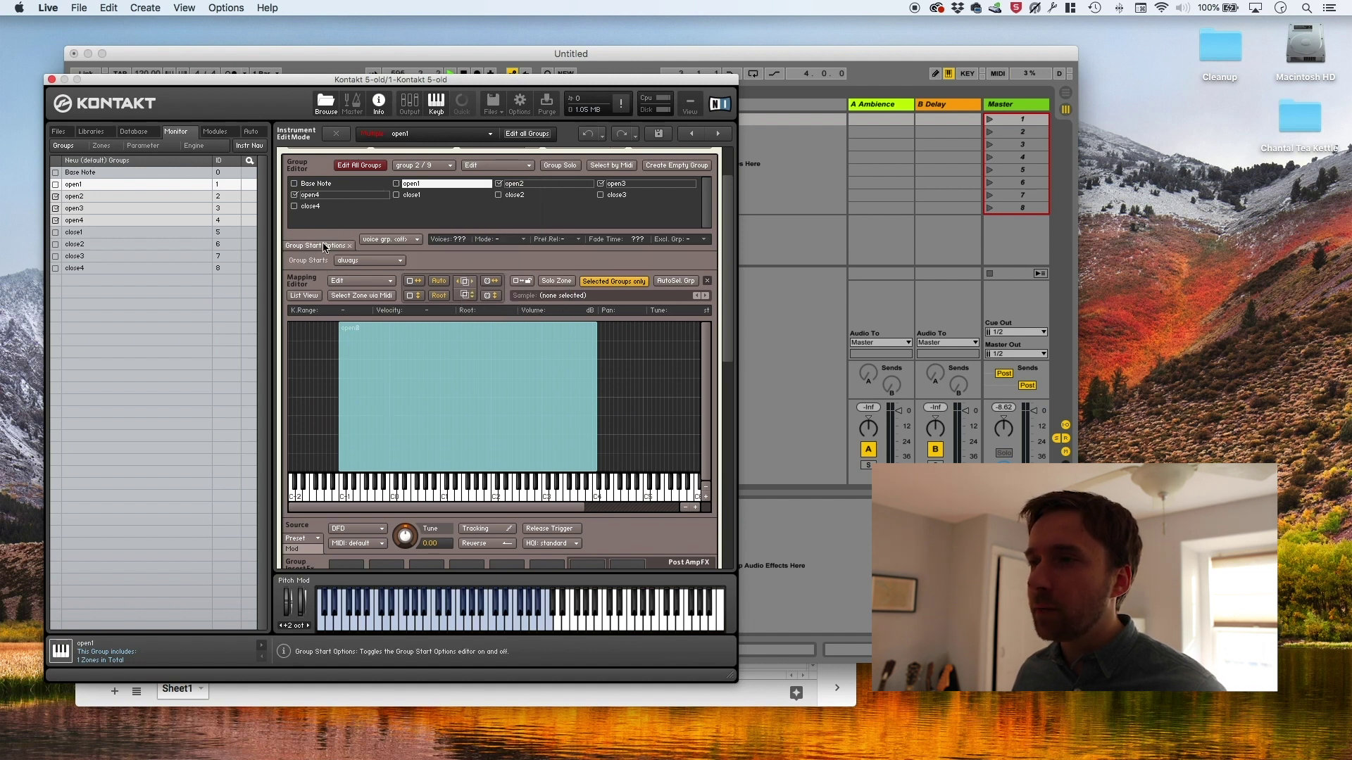
click(358, 259)
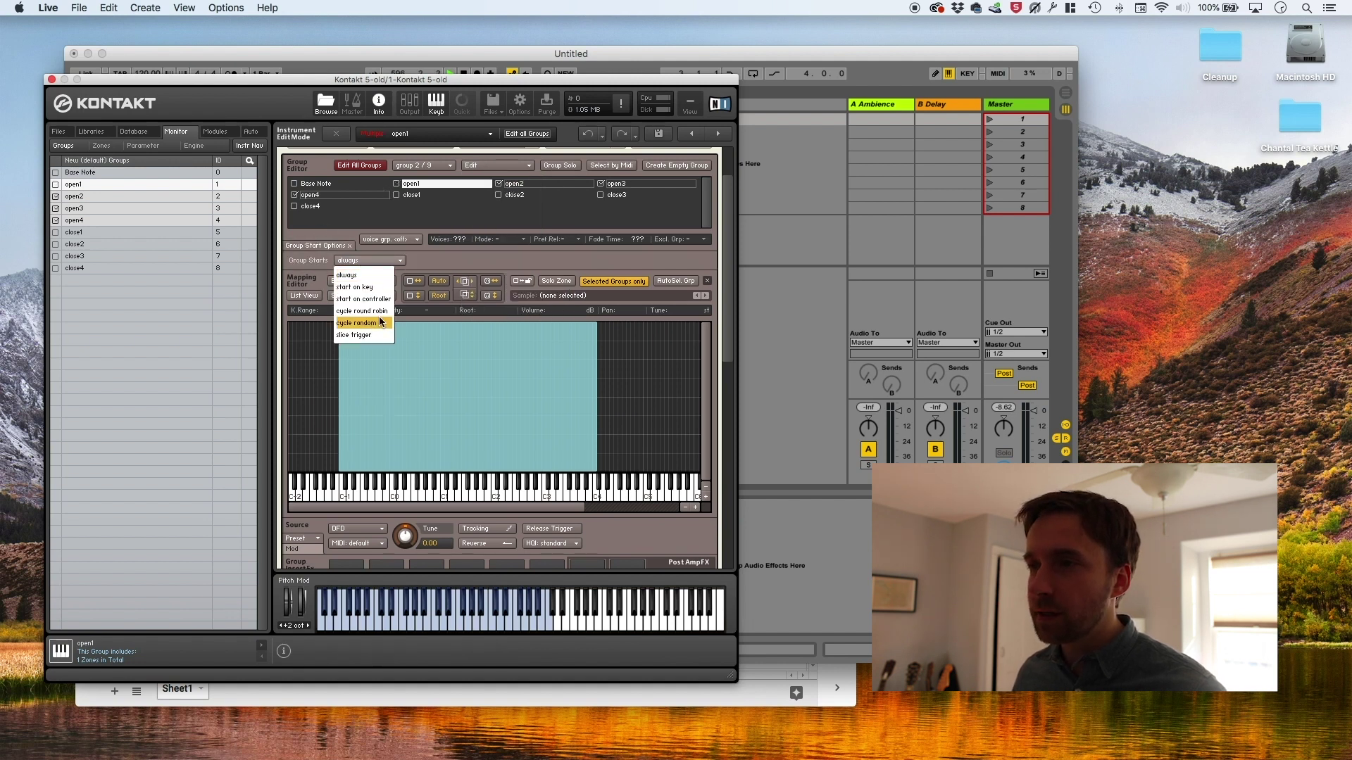
click(361, 311)
Step: Step through open2, open3 and open4 to give them round-robin positions 2, 3 and 4
click(516, 186)
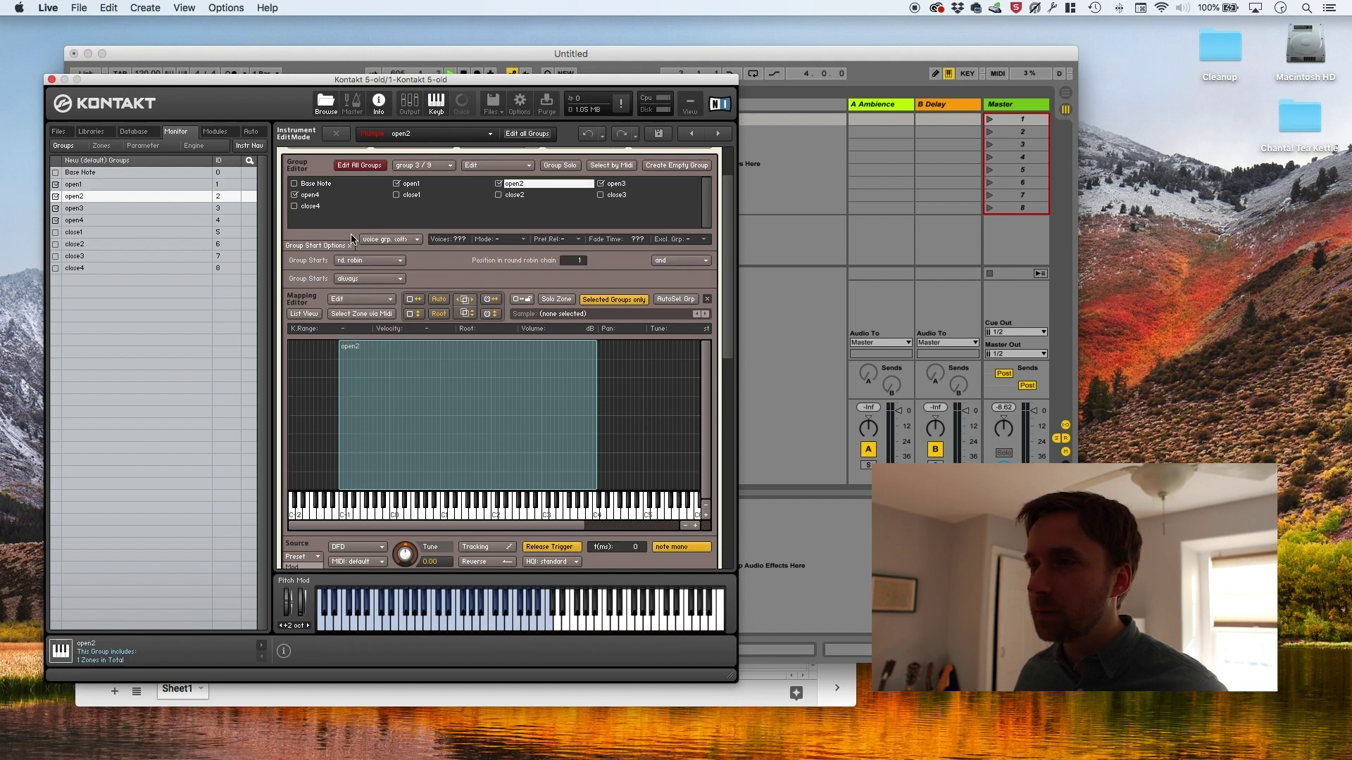
click(505, 185)
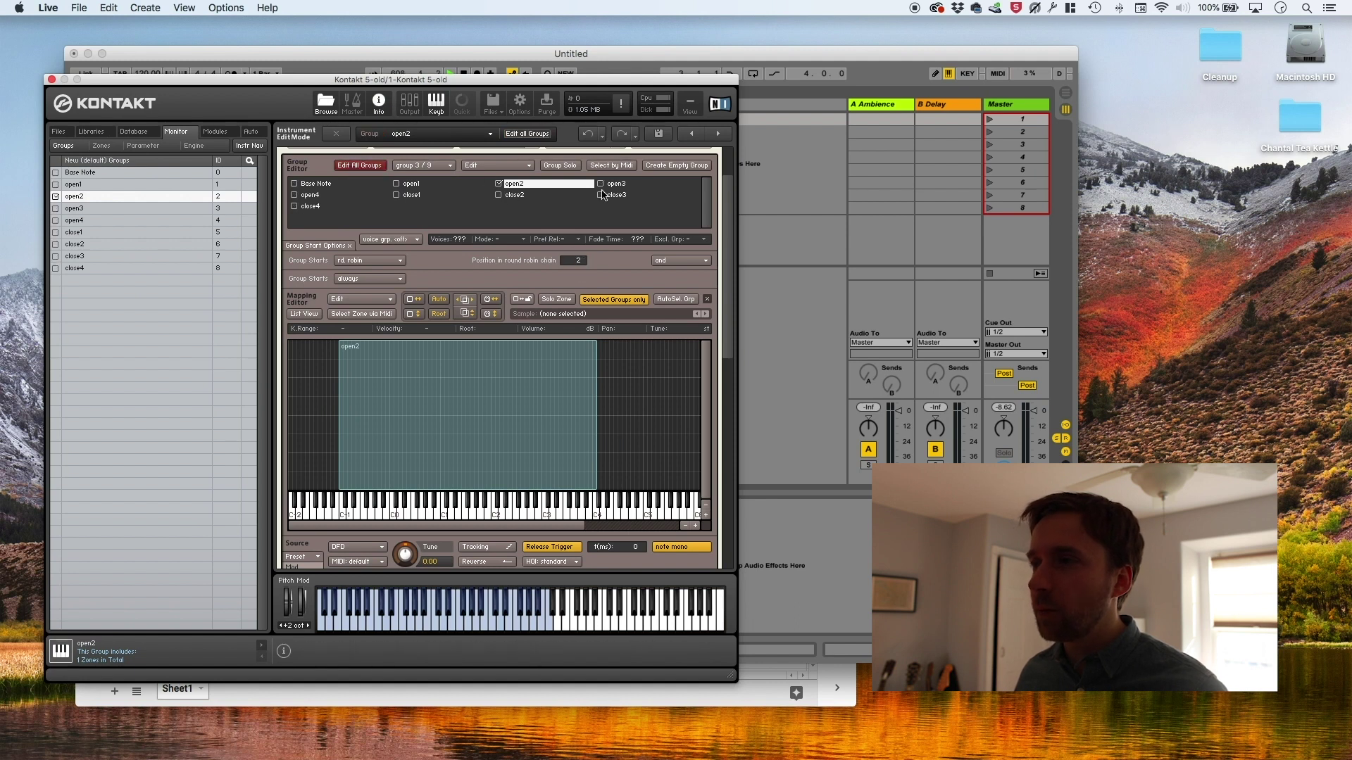
key(Down)
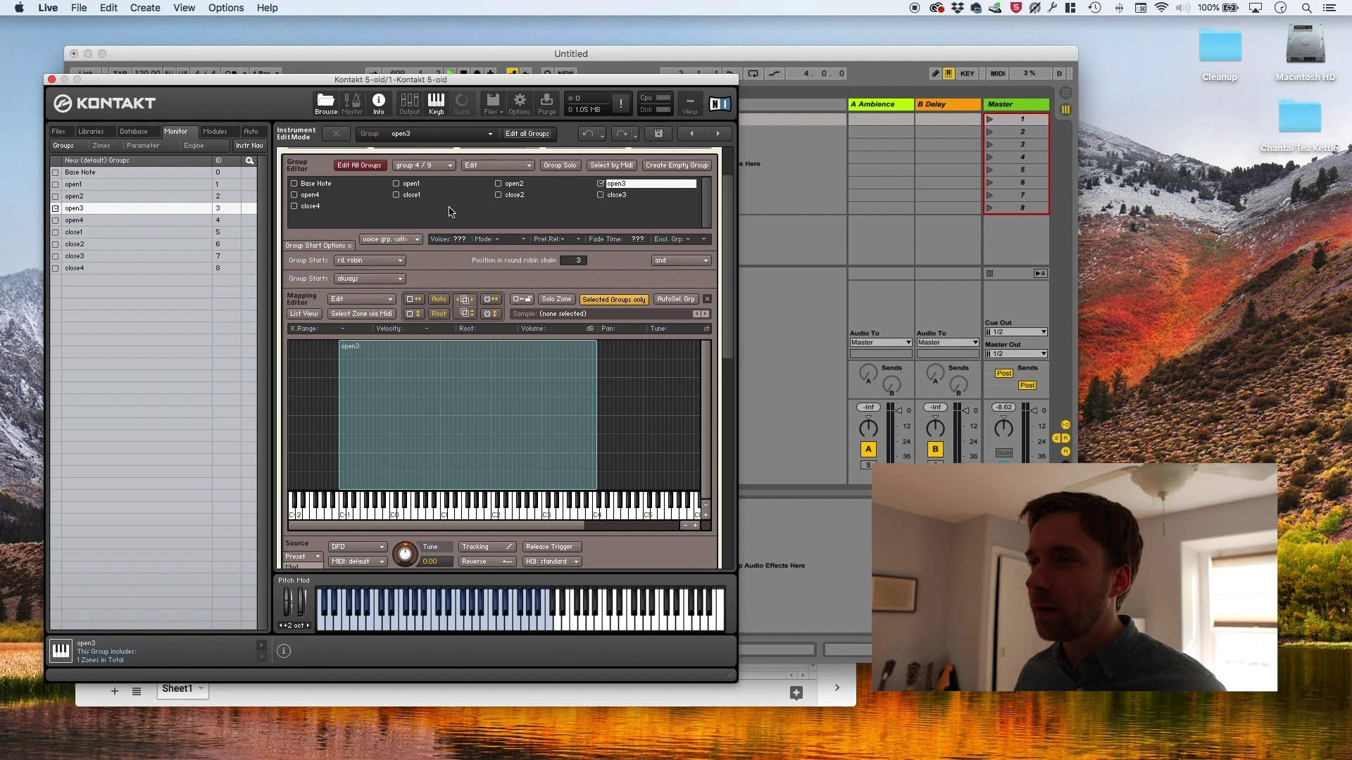
click(311, 195)
scroll(587, 261, up, 3)
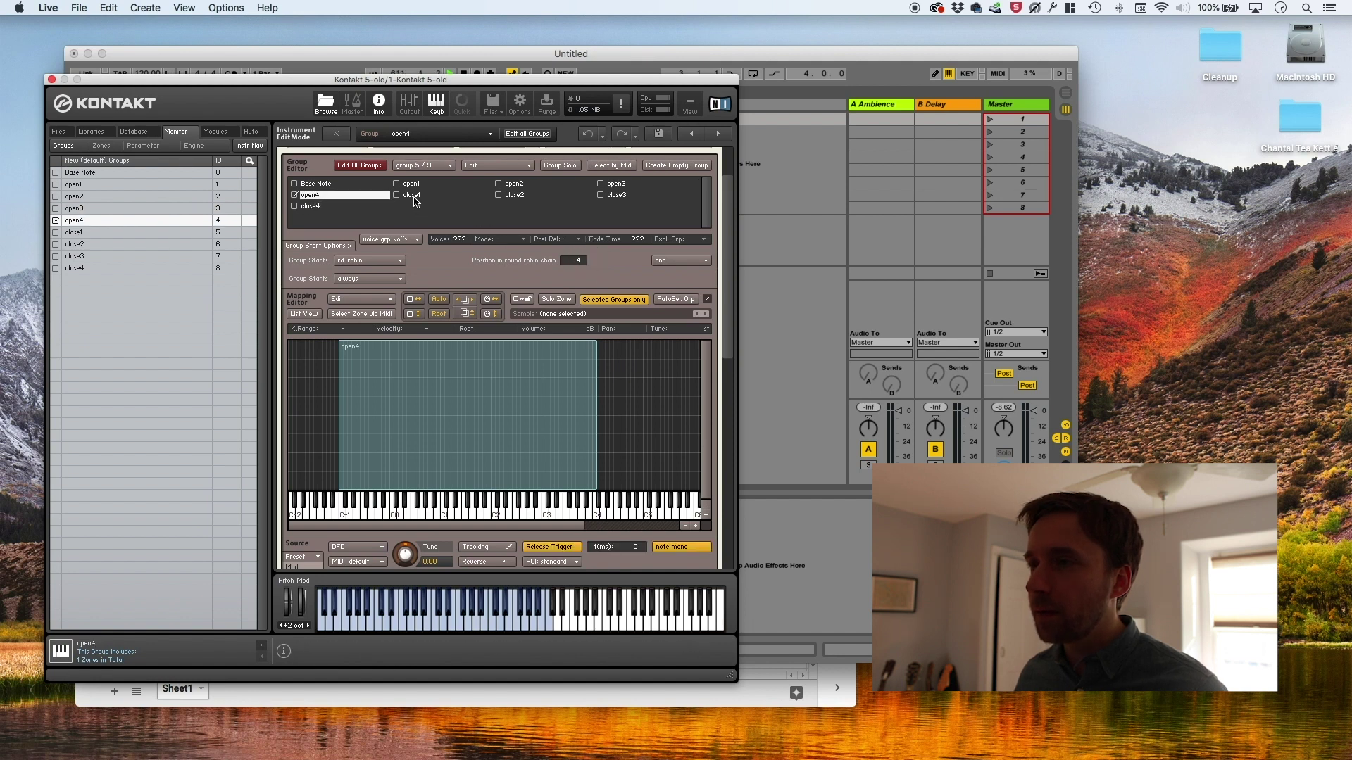
click(413, 196)
Step: Set close1 and close2 to cycle round robin and adjust close2's chain position
click(366, 260)
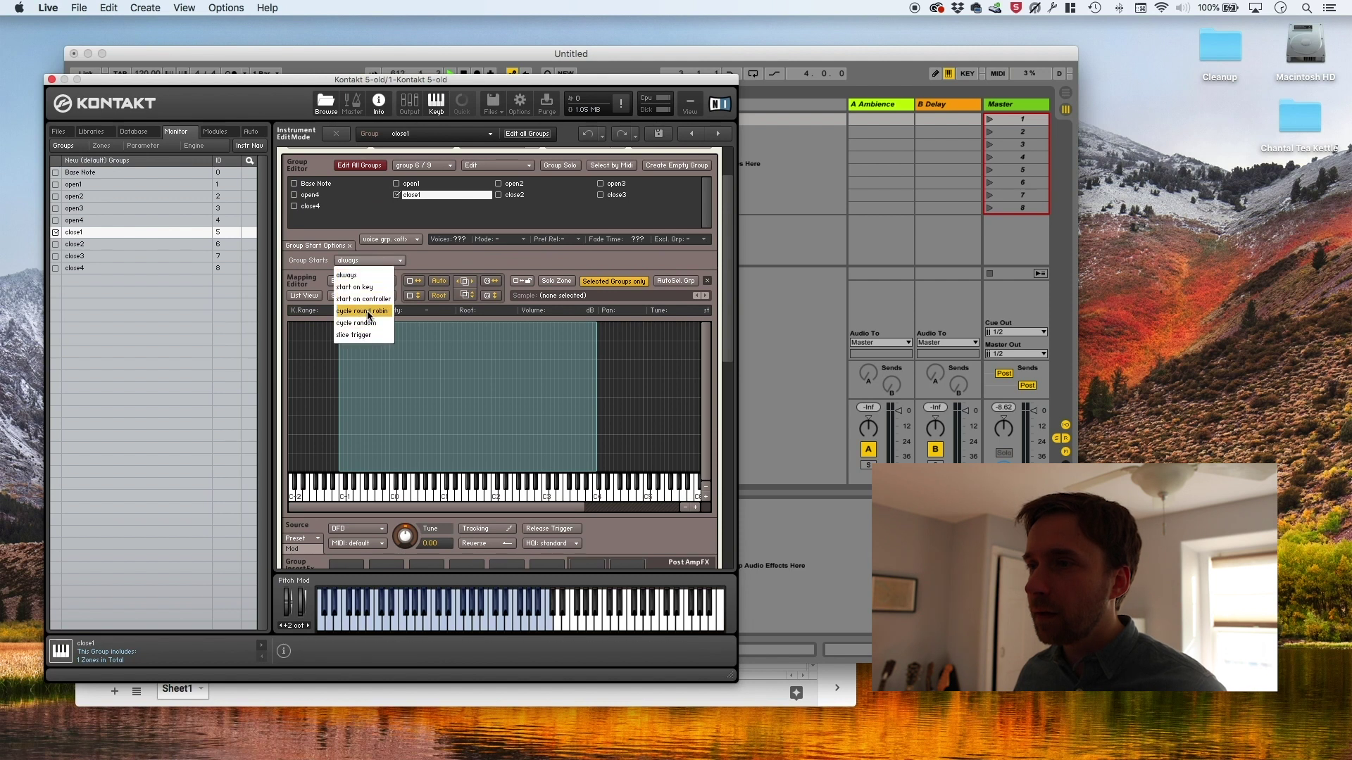
click(365, 312)
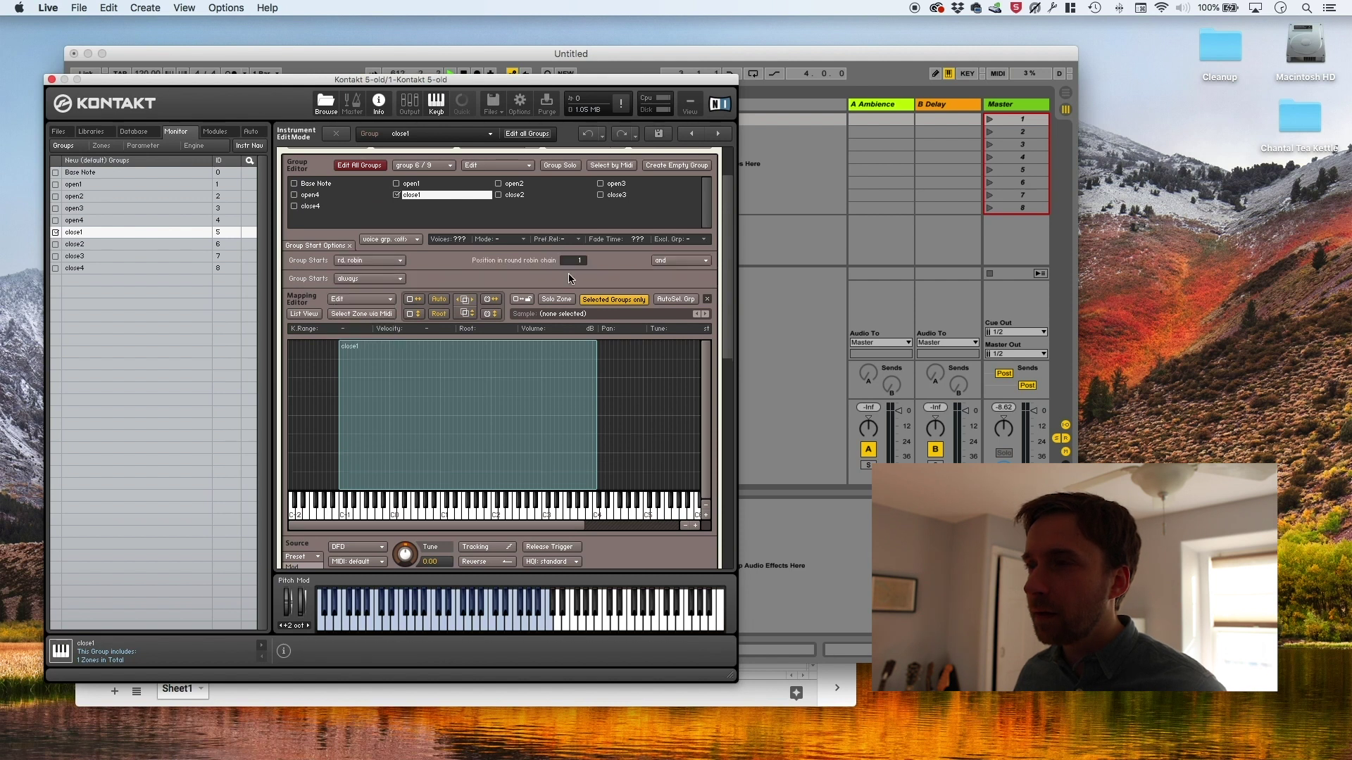
click(510, 196)
click(366, 260)
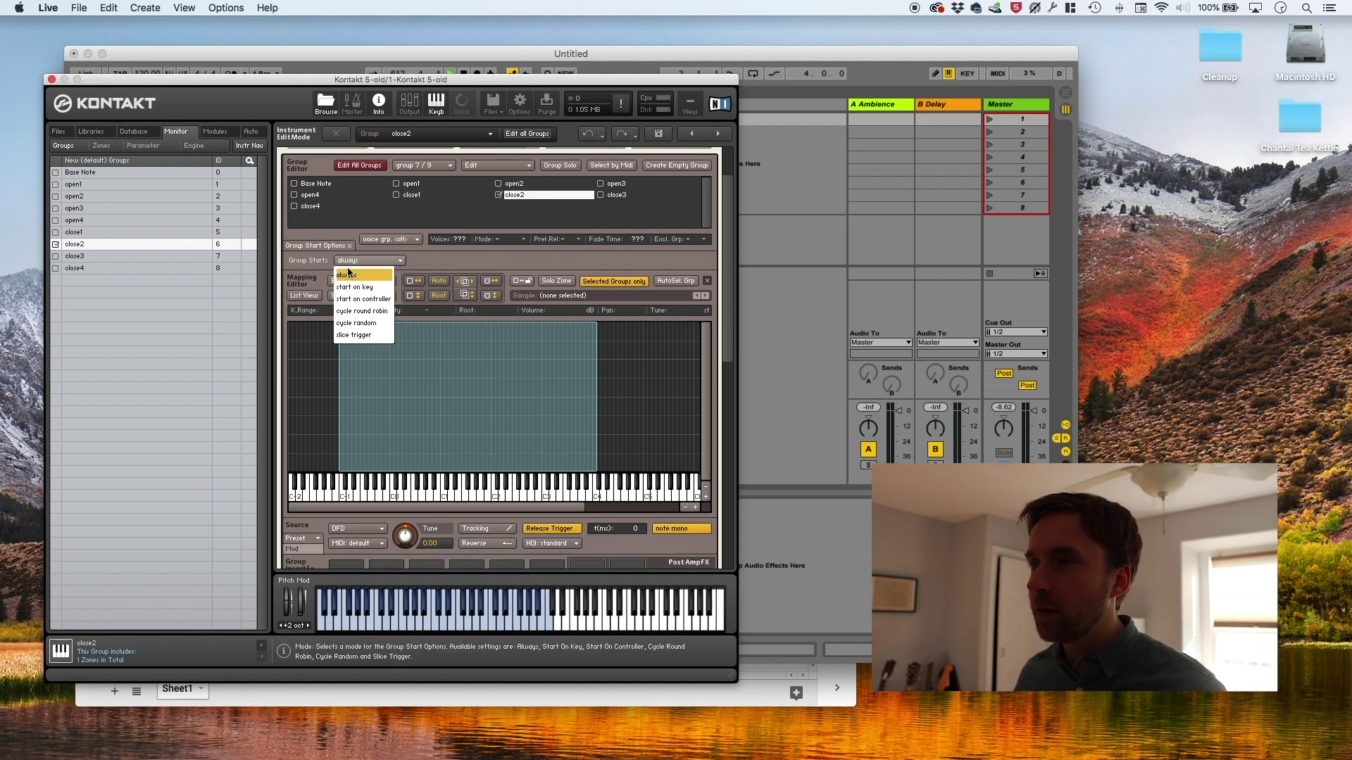
click(365, 310)
drag(584, 262, 594, 245)
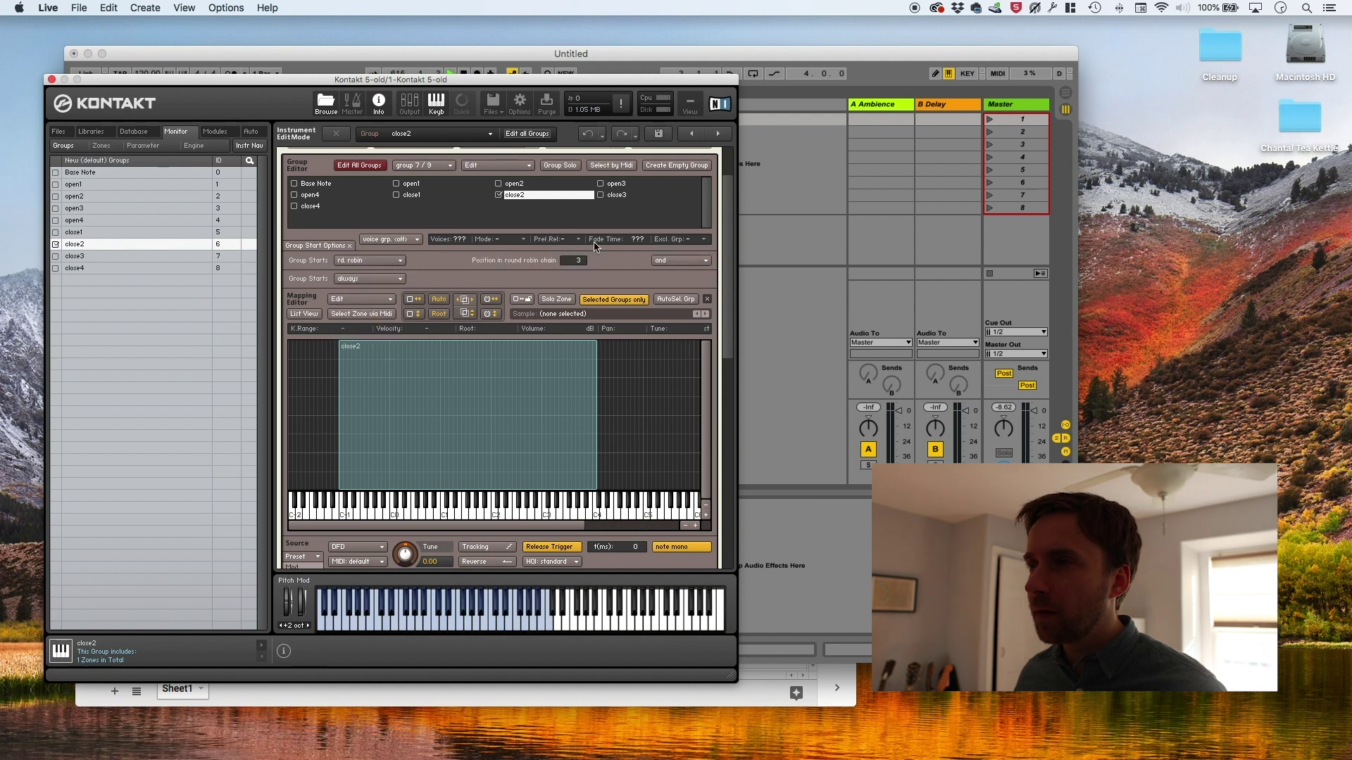
Step: Set close3 and close4 to cycle round robin and adjust close3's chain position
click(618, 196)
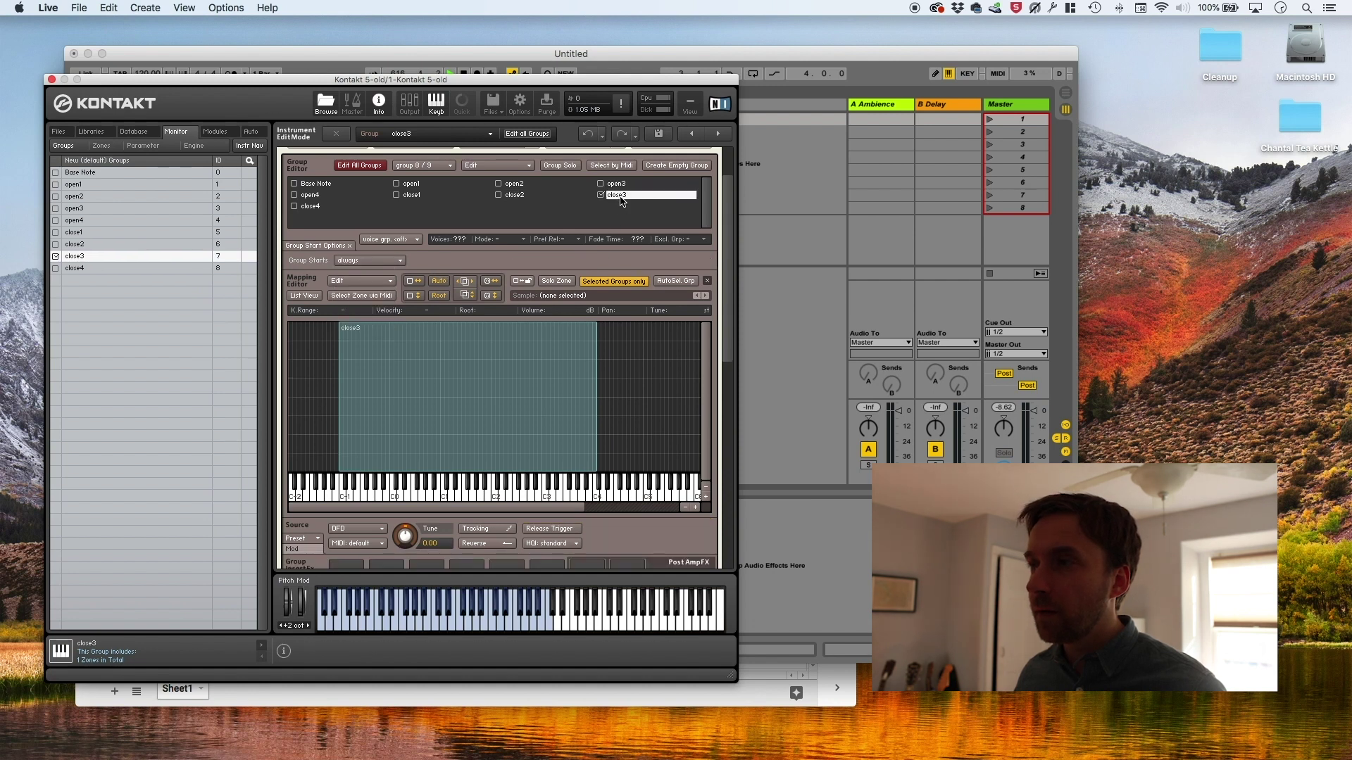
click(350, 262)
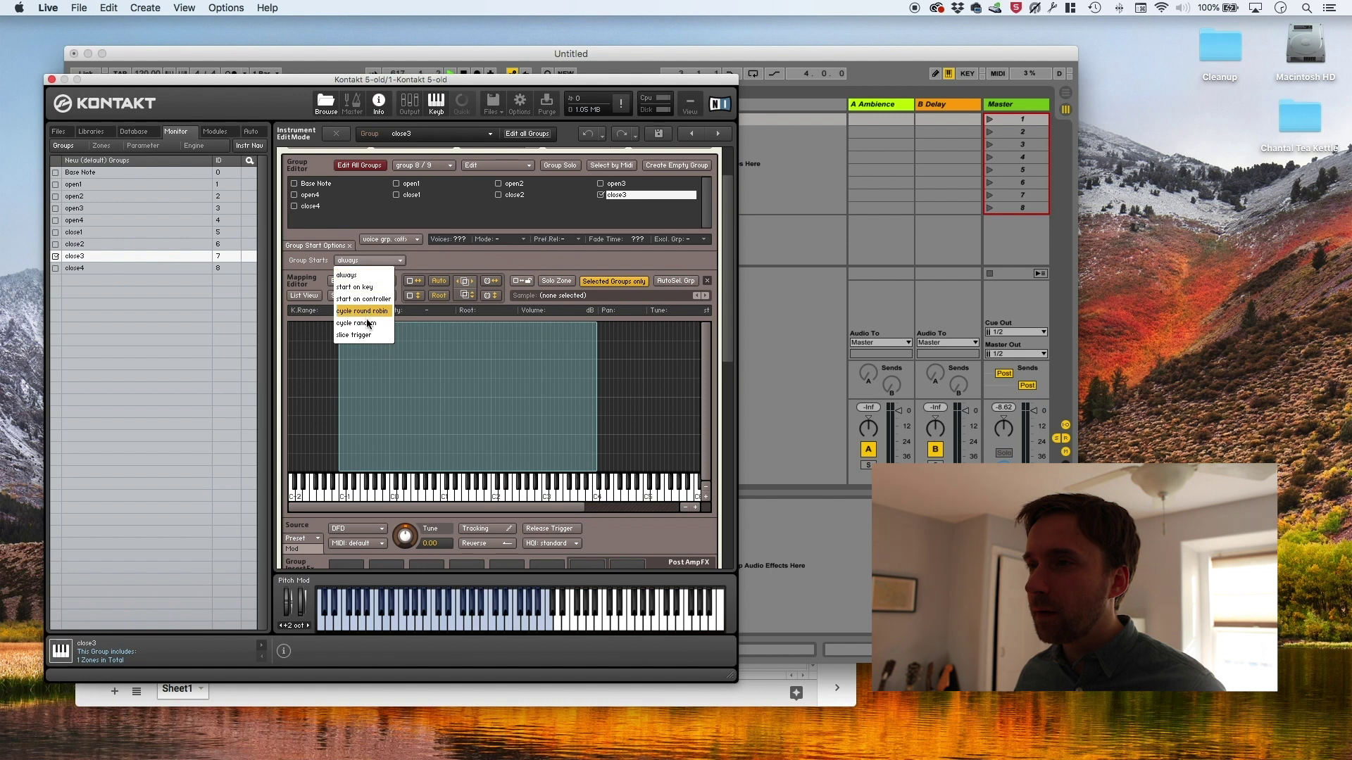
click(365, 310)
drag(584, 263, 585, 247)
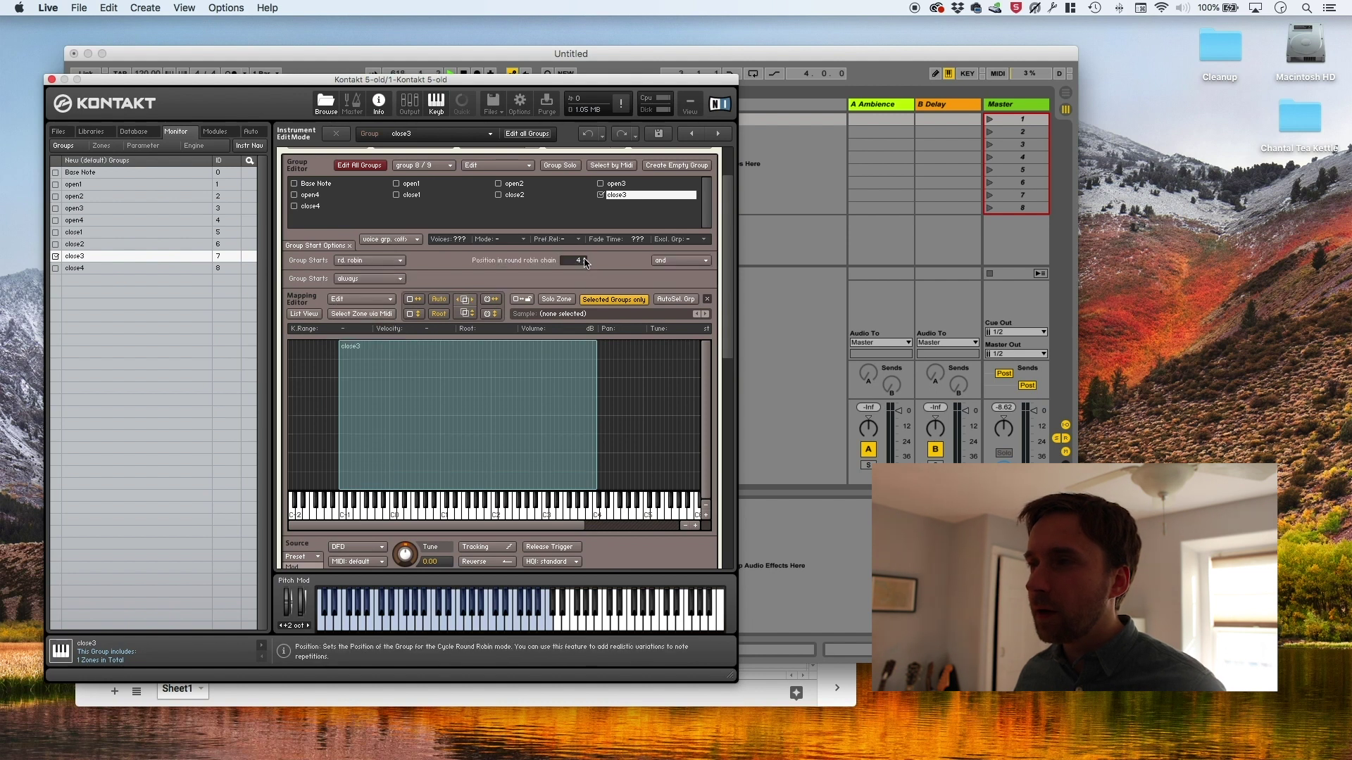
click(310, 207)
click(355, 262)
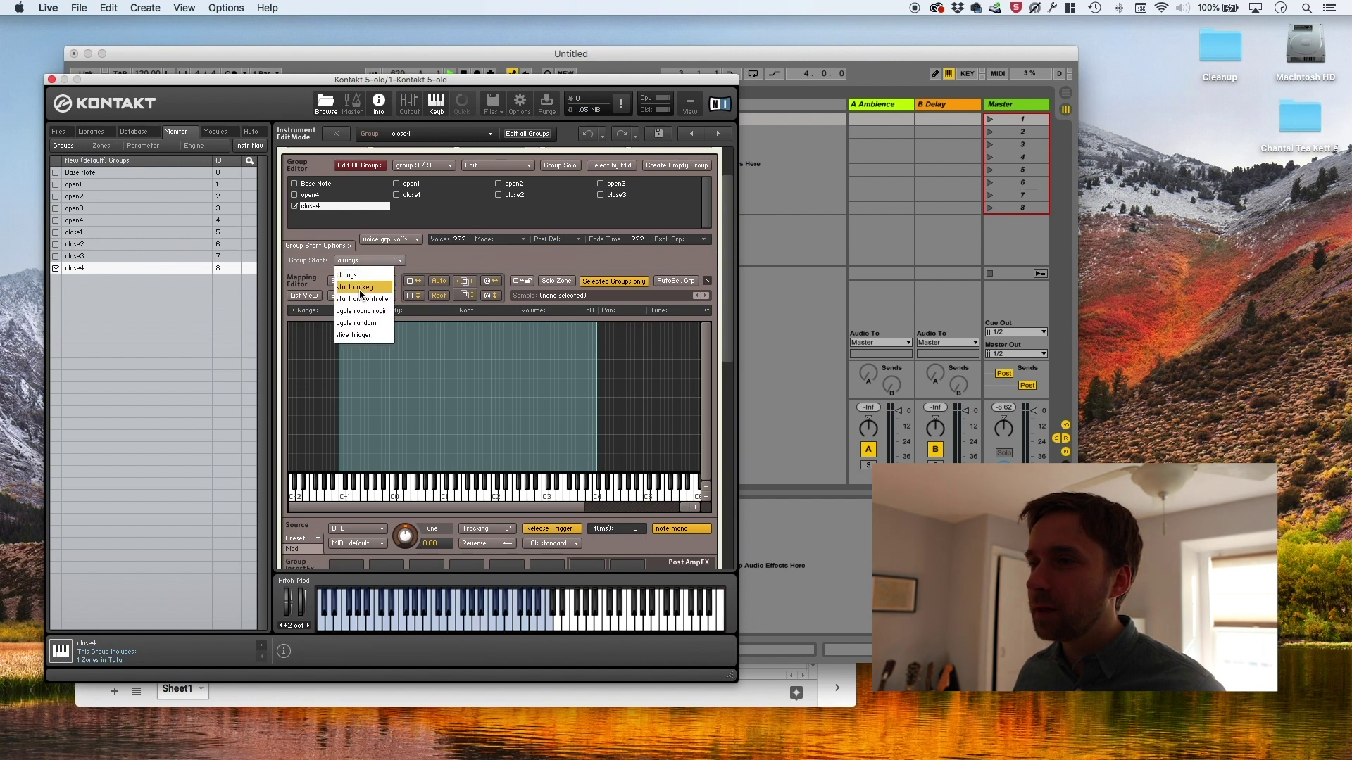
click(366, 310)
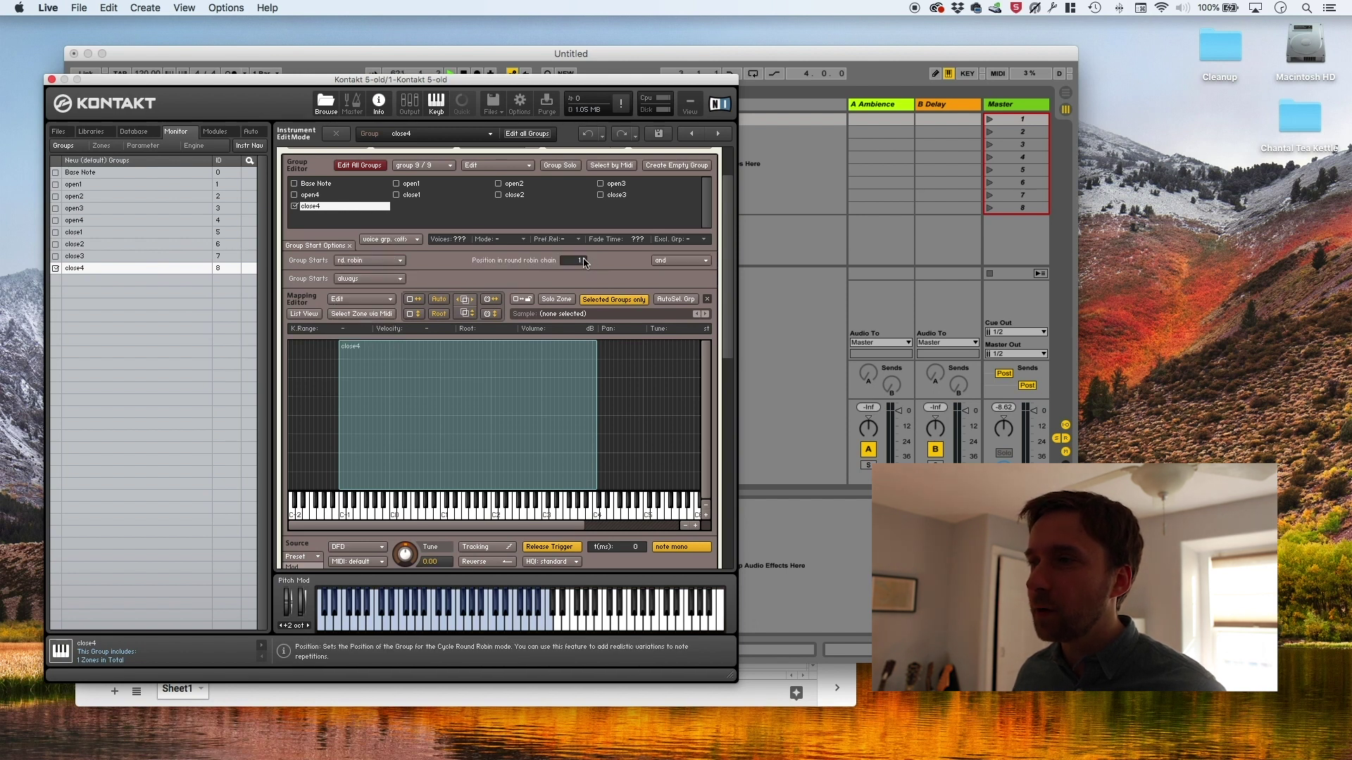
scroll(584, 262, up, 3)
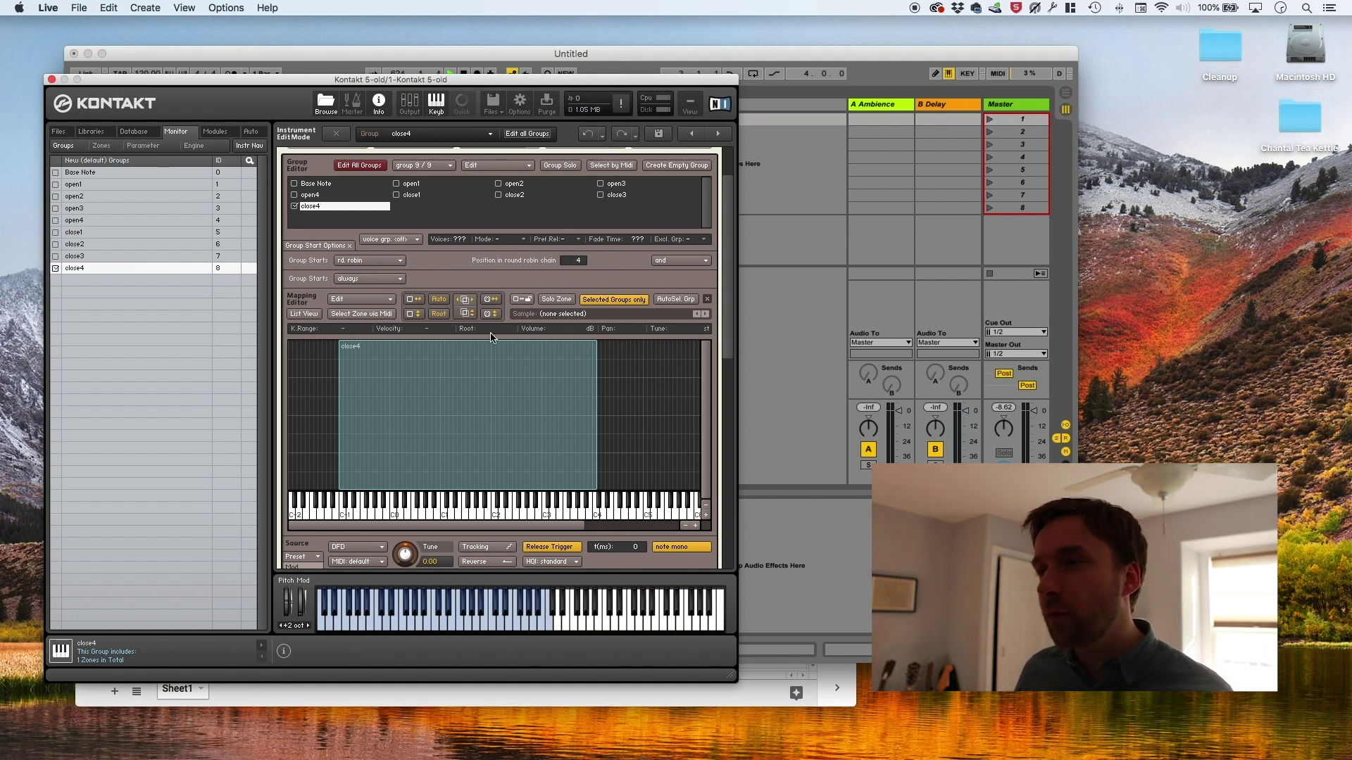
click(421, 188)
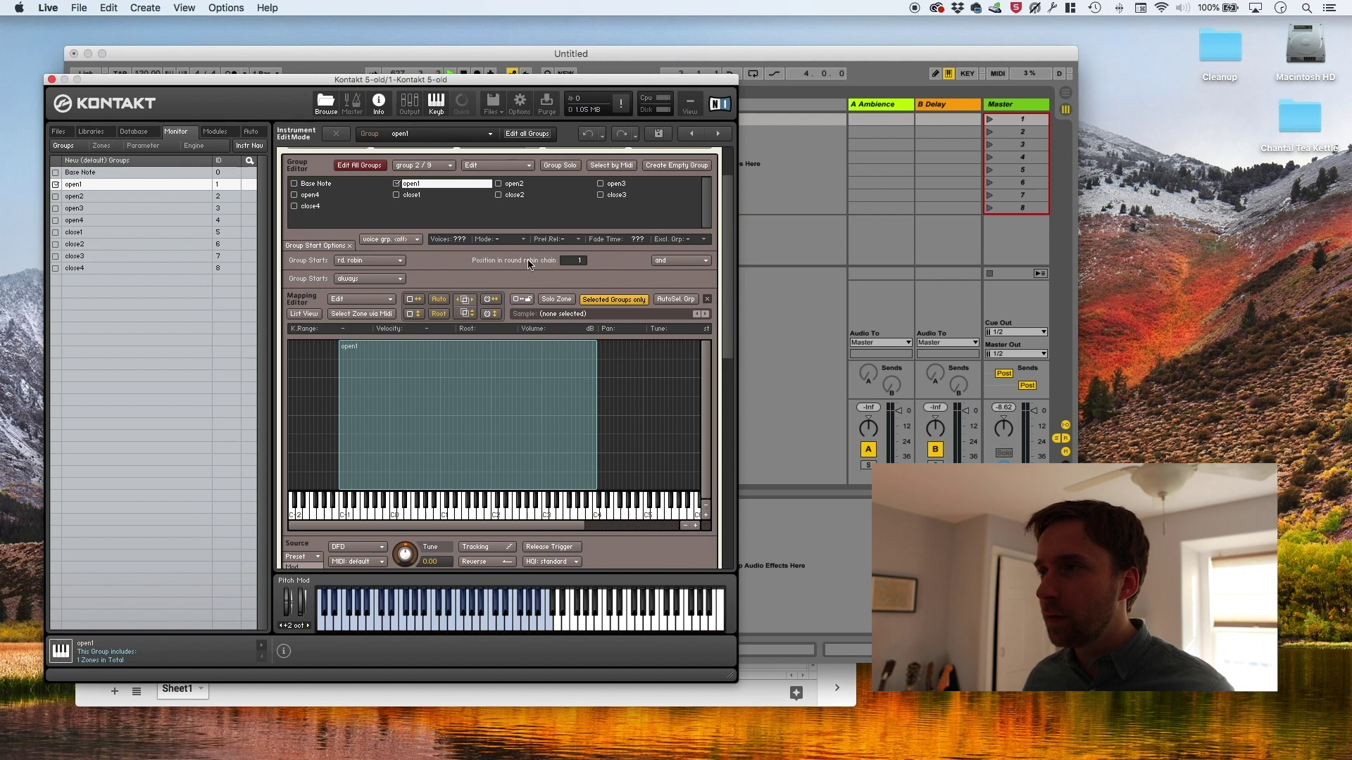
Step: Hide the Mapping Editor and turn off Release Trigger on the open2 group
drag(724, 258, 724, 205)
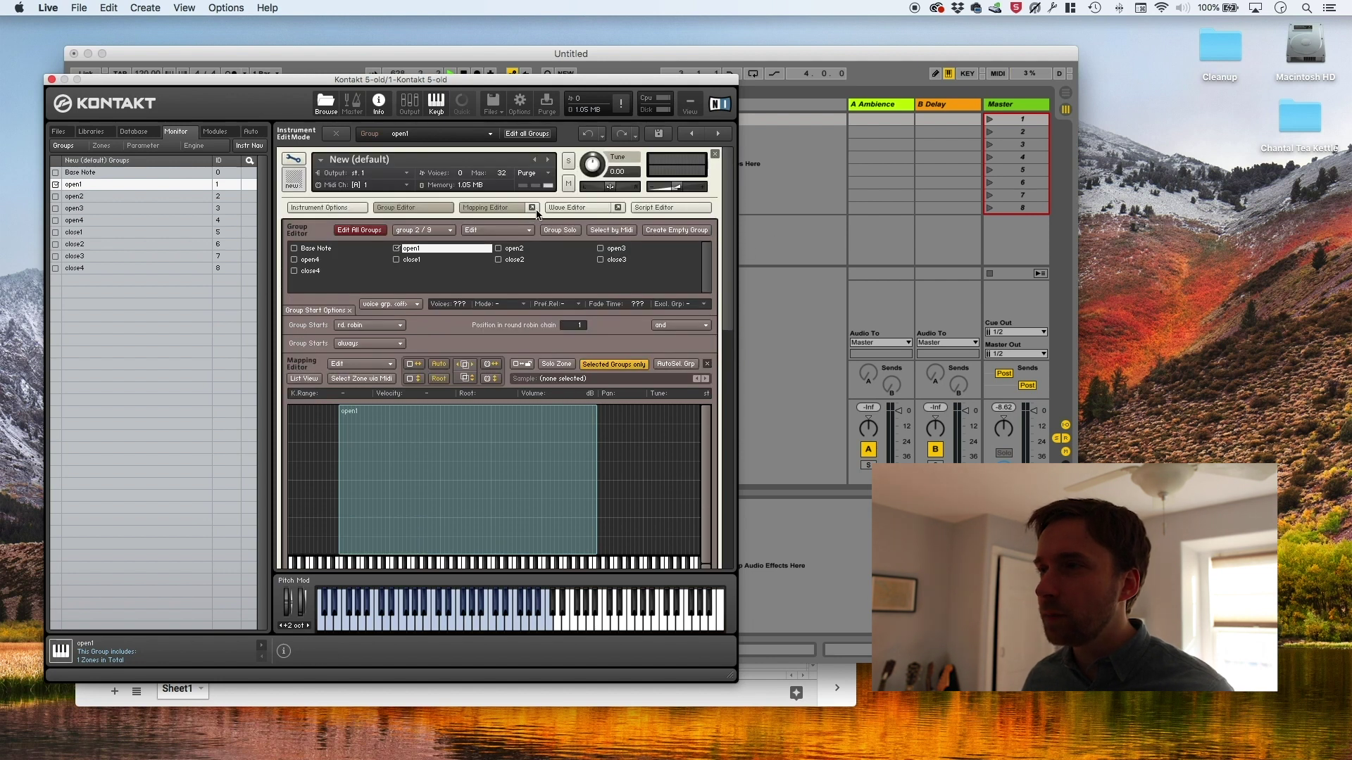
click(534, 207)
click(516, 249)
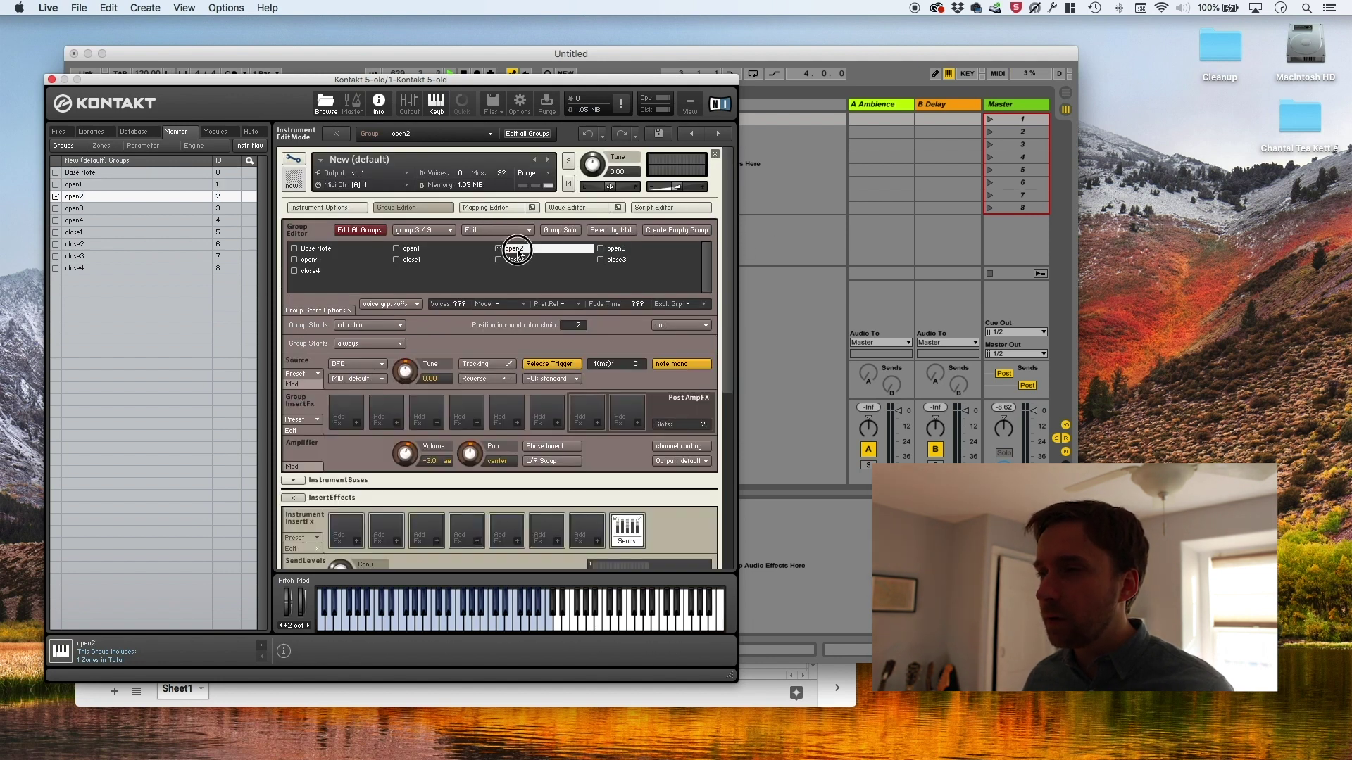
click(552, 363)
Step: Check the close4 group and turn the Base Note group's volume fully down
click(624, 254)
click(310, 271)
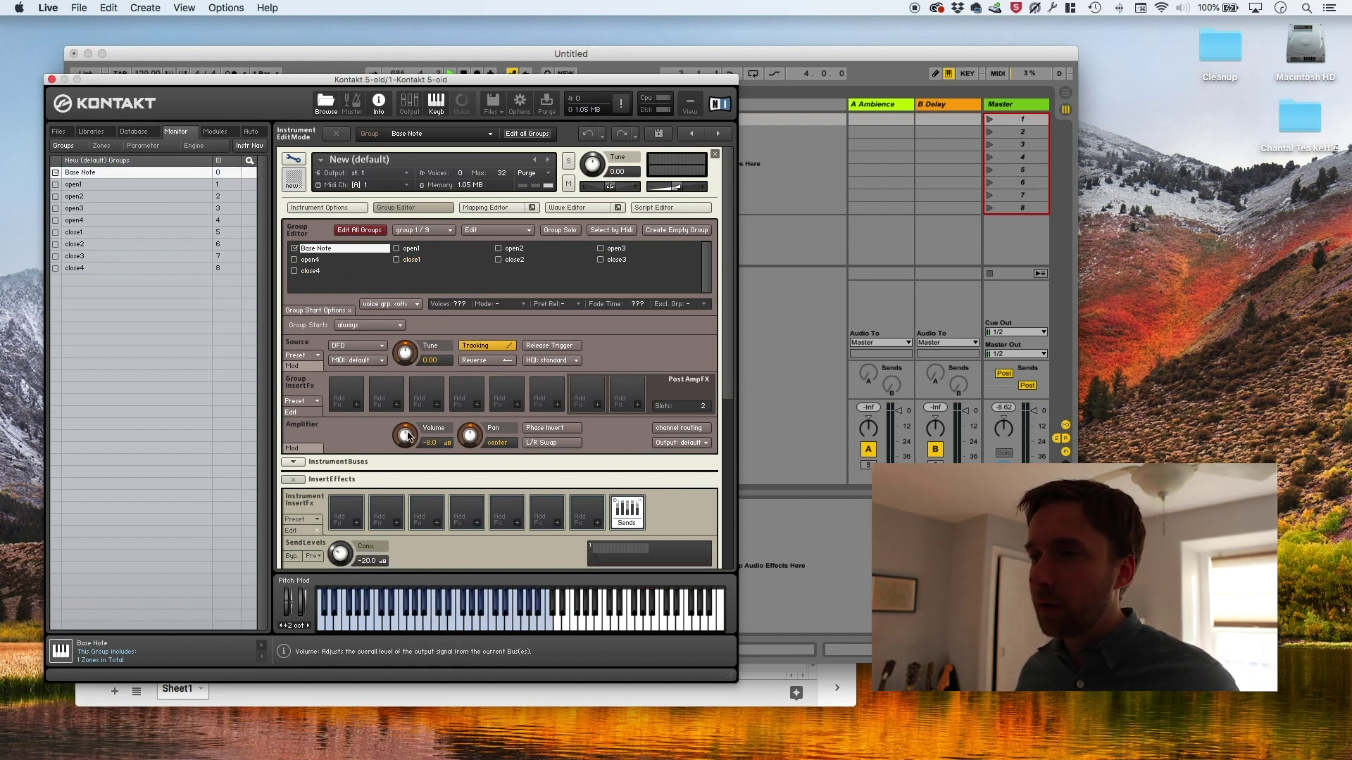
drag(406, 435, 427, 616)
mouse_move(456, 758)
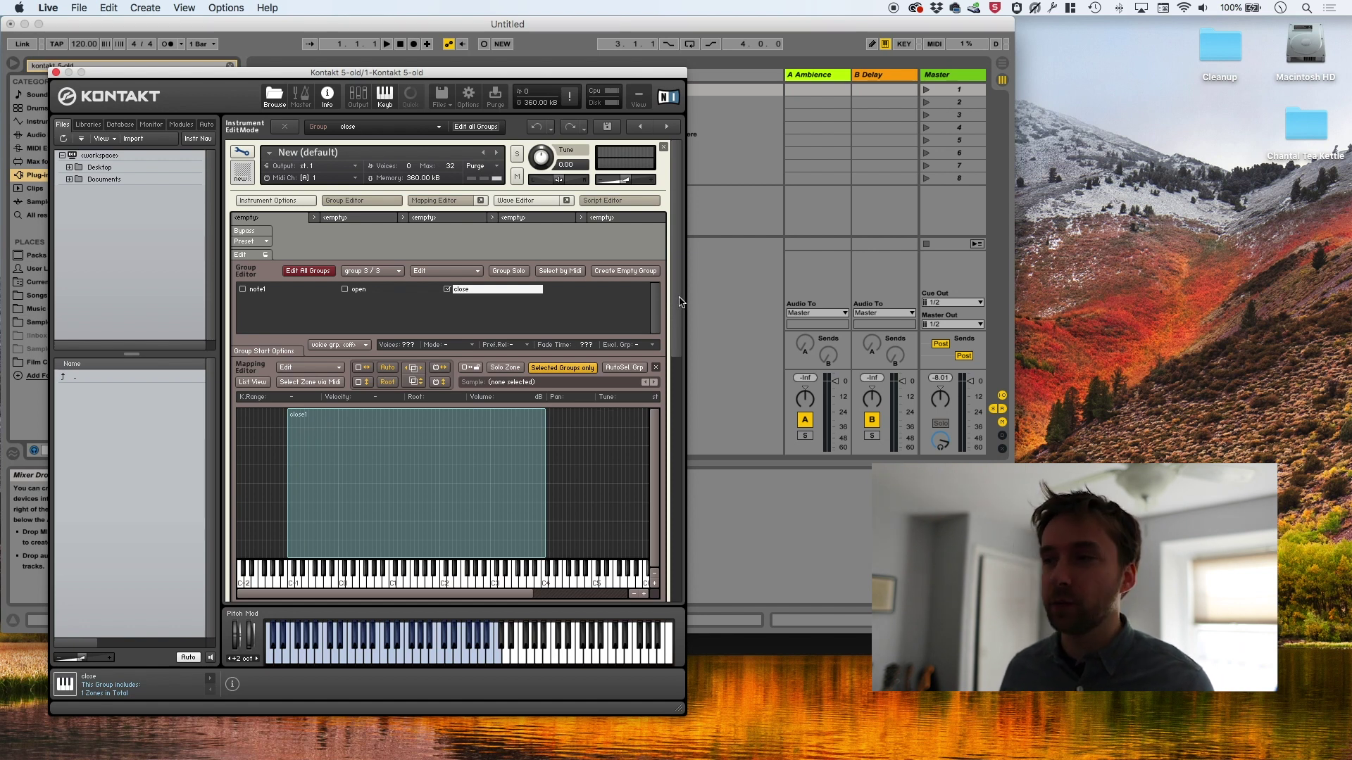
Step: Open the Script Editor's first slot in edit mode and place the cursor in the empty script
click(679, 305)
drag(679, 305, 733, 393)
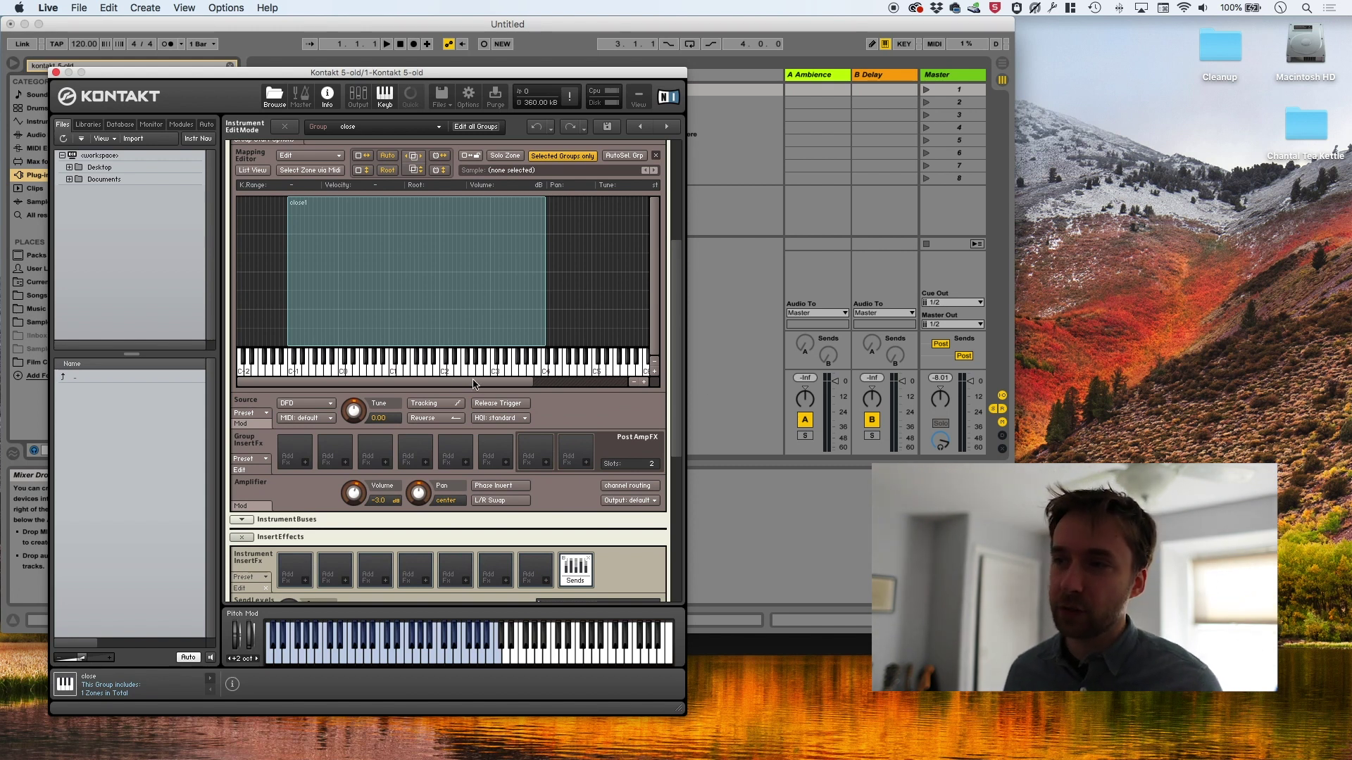
click(677, 391)
drag(676, 391, 677, 302)
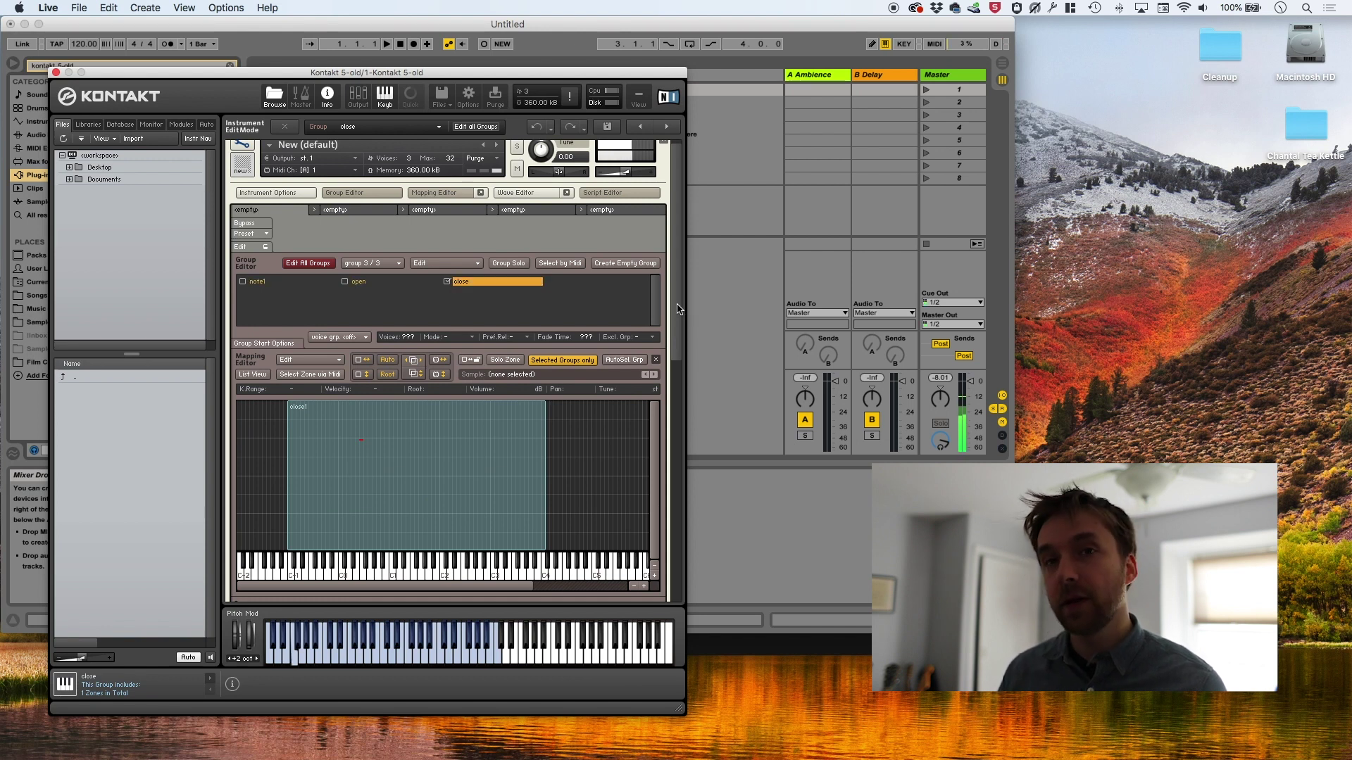
click(586, 193)
click(586, 193)
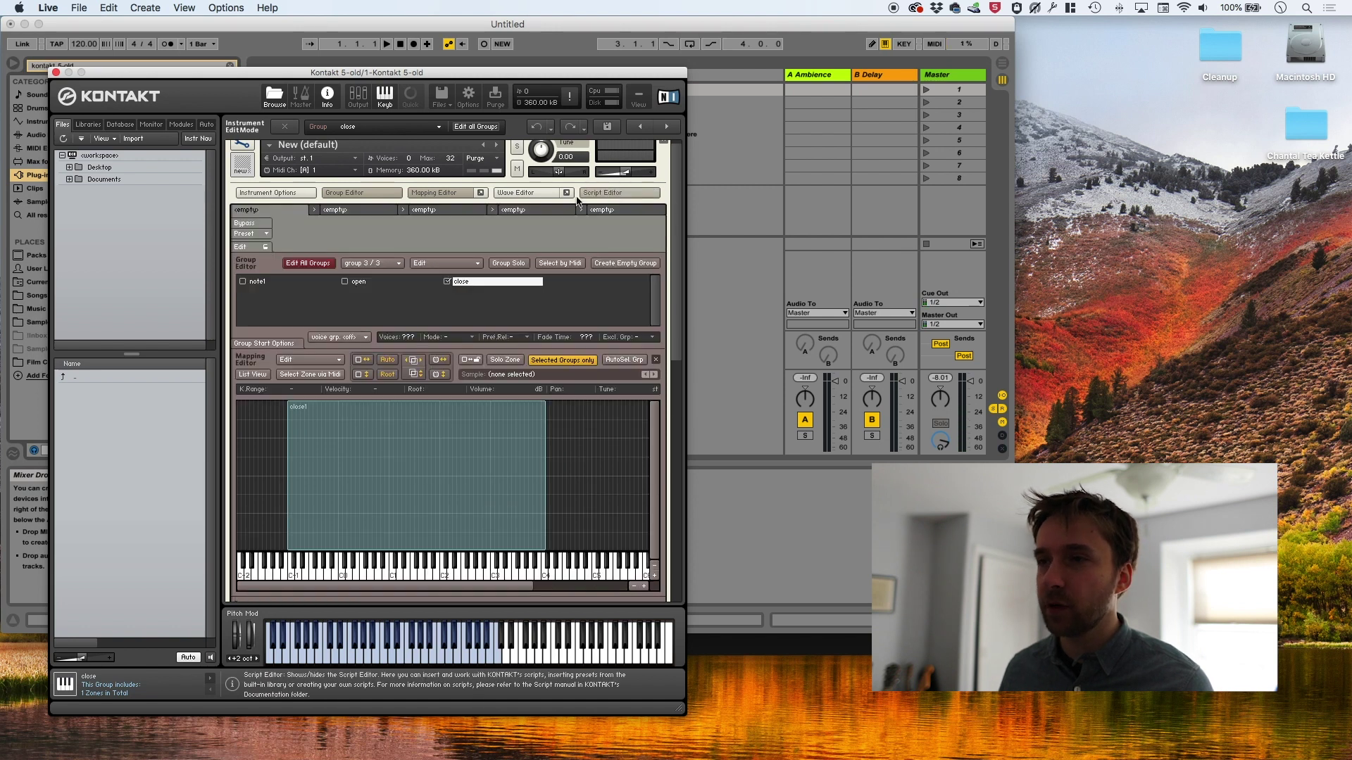
click(242, 247)
click(368, 340)
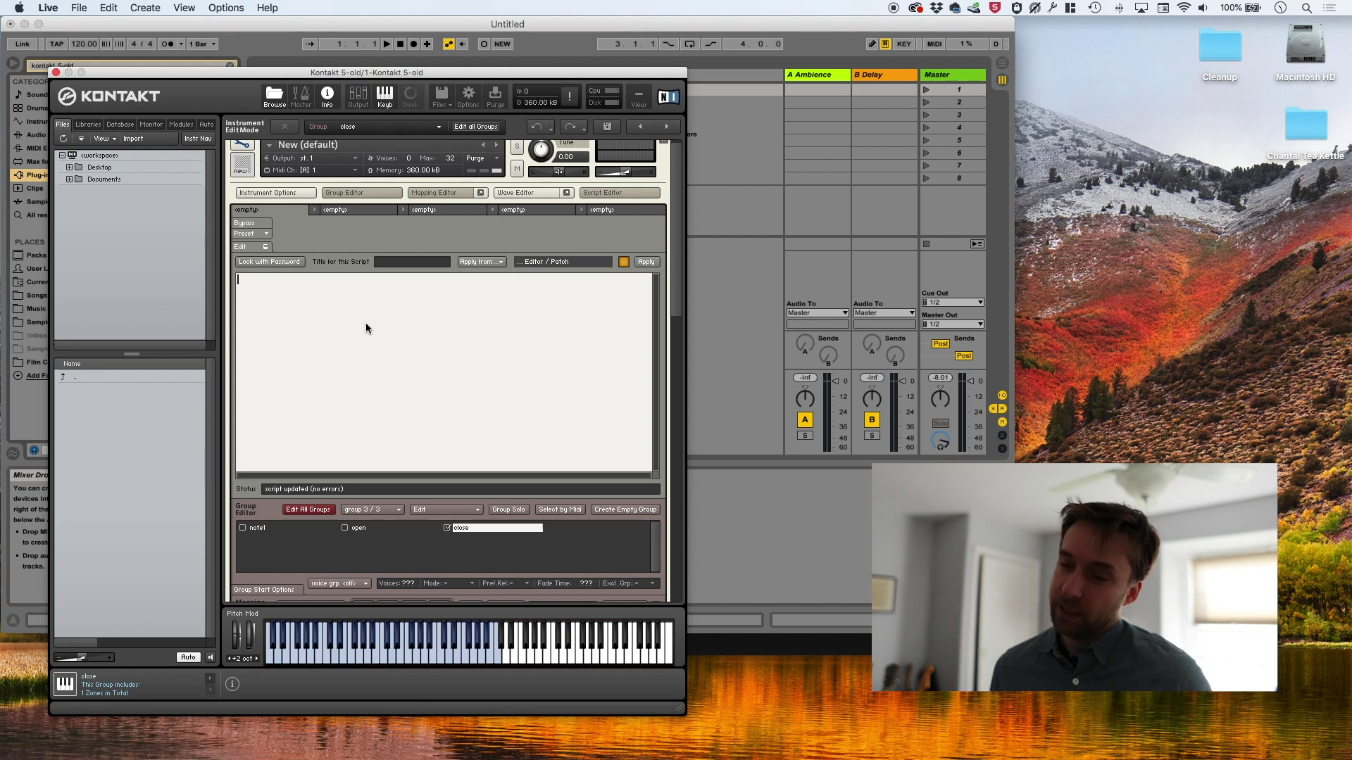
Step: Replace the stray script text with an empty 'on release … end on' callback, caret on the middle line
key(BackSpace)
key(BackSpace)
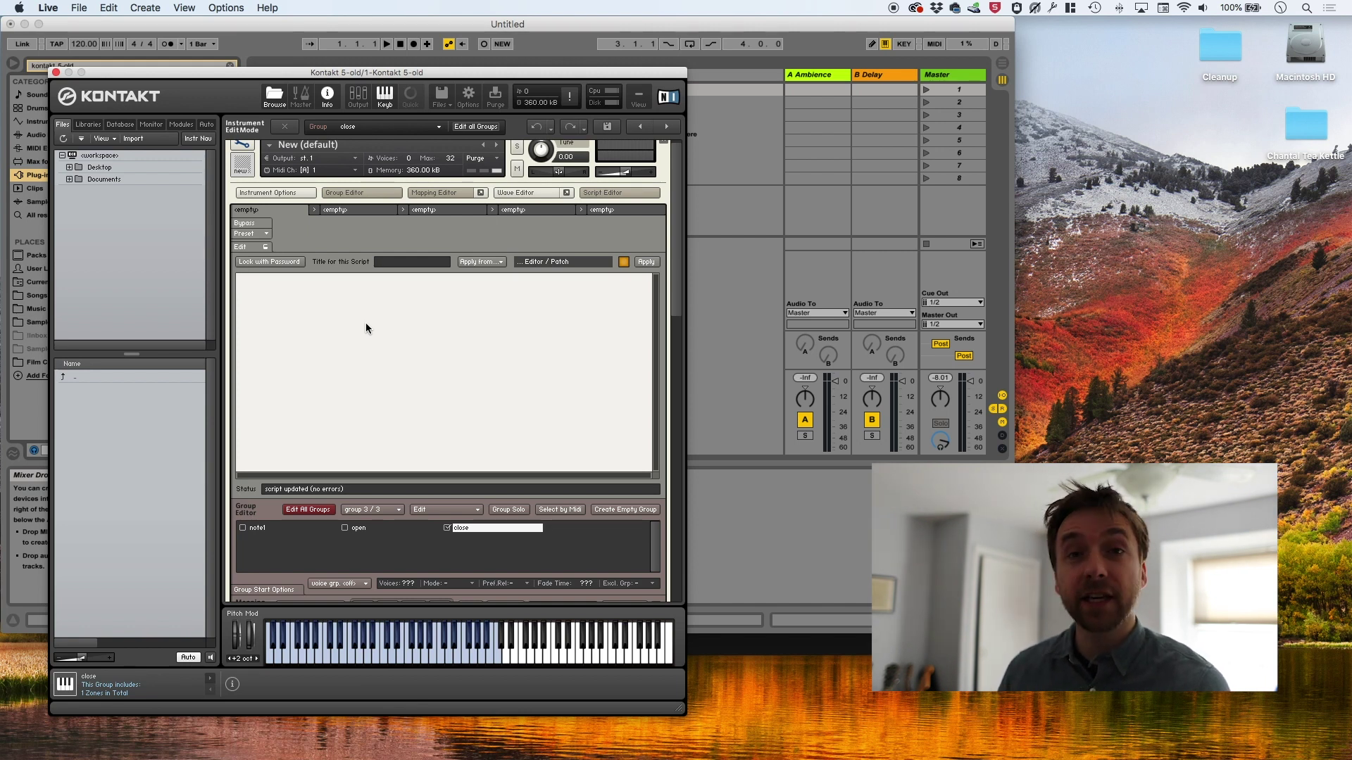
text(on rele)
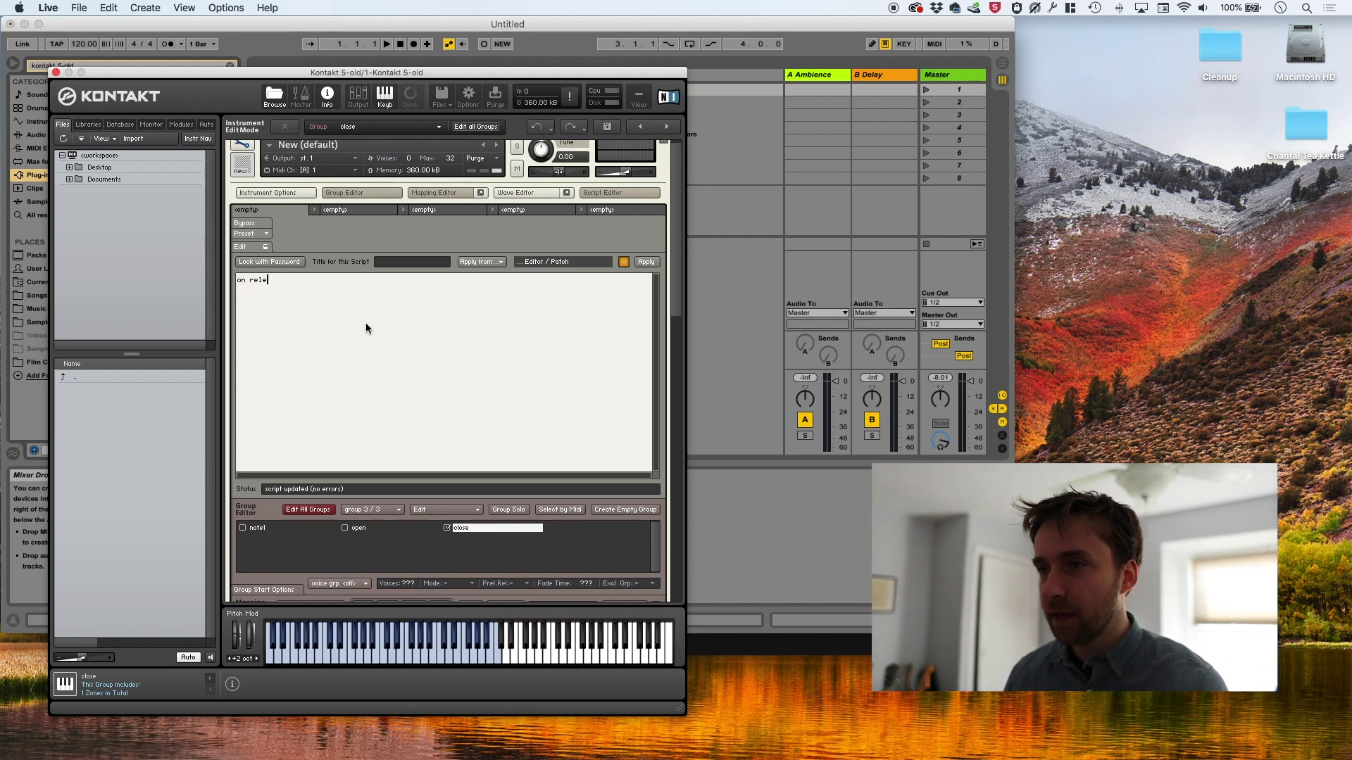
text(ase)
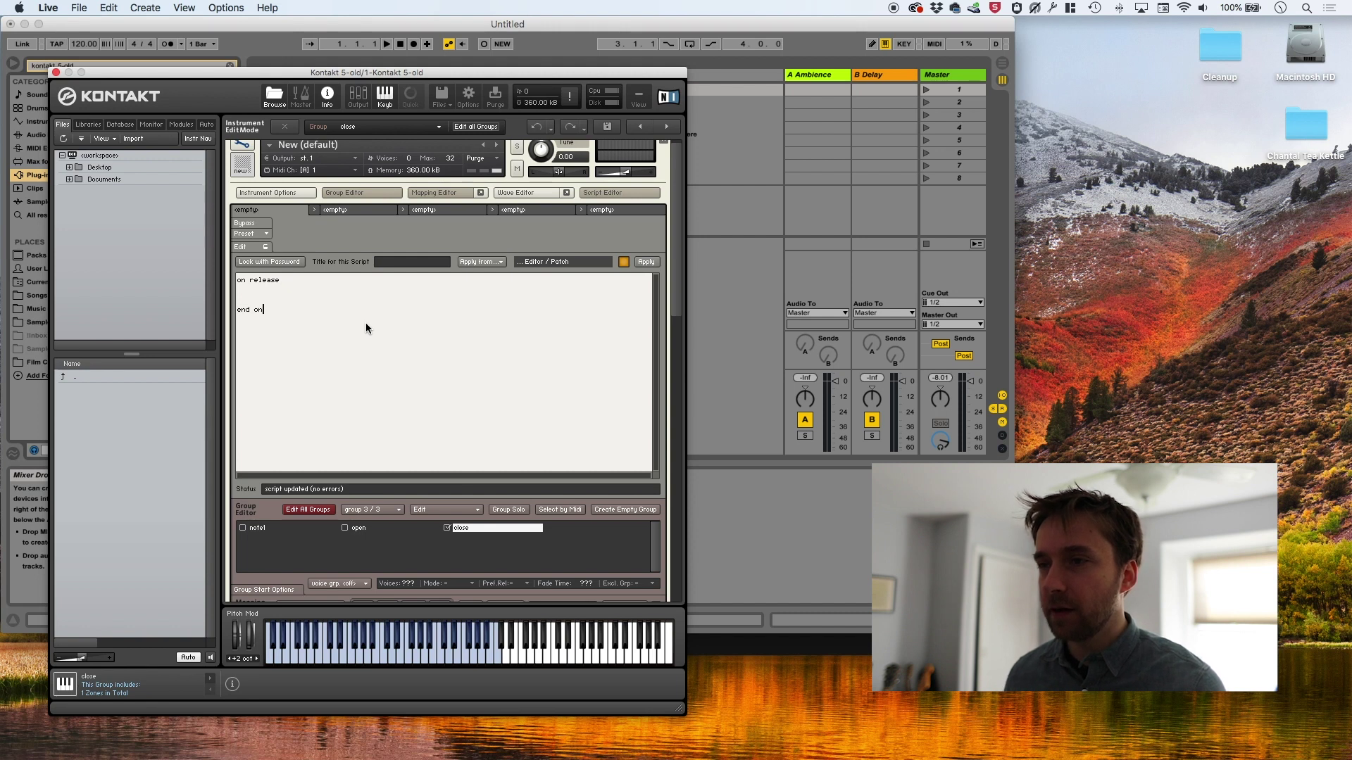
key(Up)
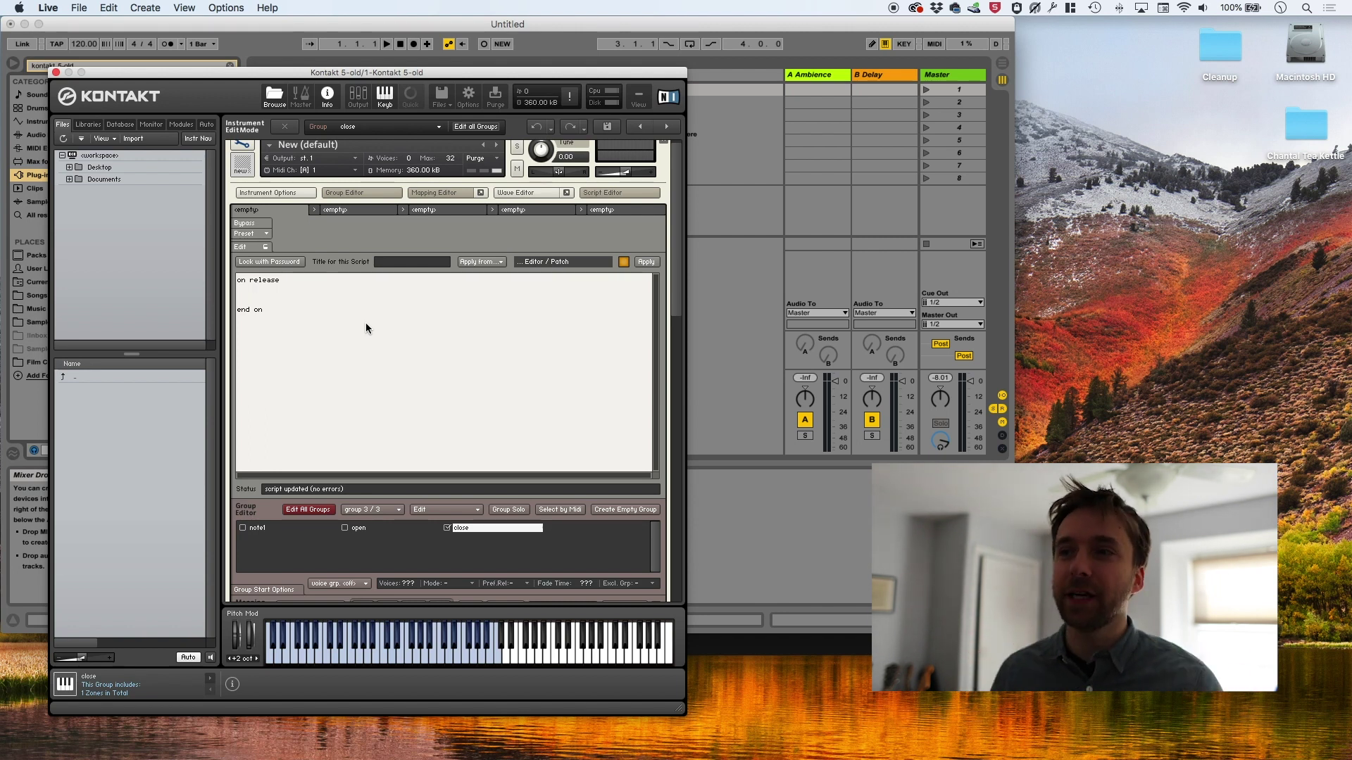
Step: Add disallow_group($ALL_GROUPS) inside the release callback and apply to confirm it compiles
click(255, 296)
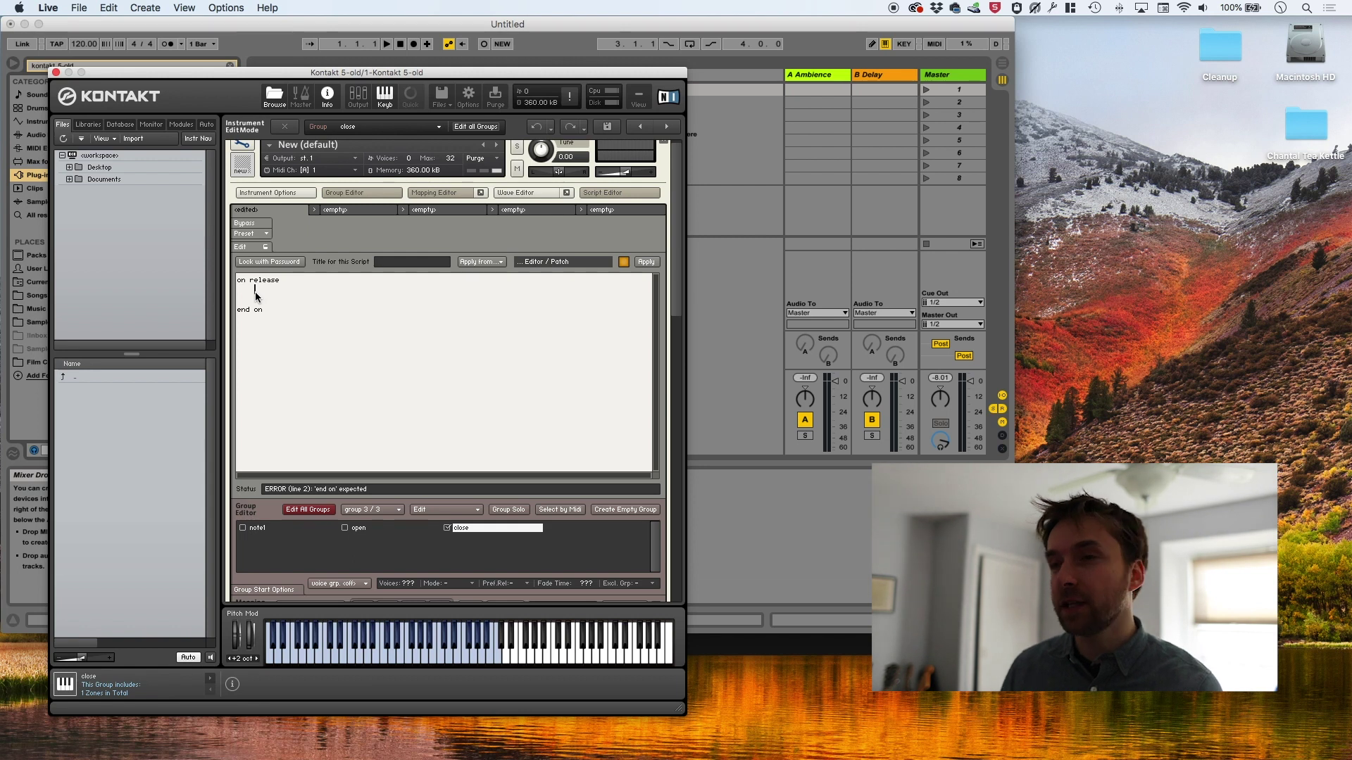
text(disallow_group()
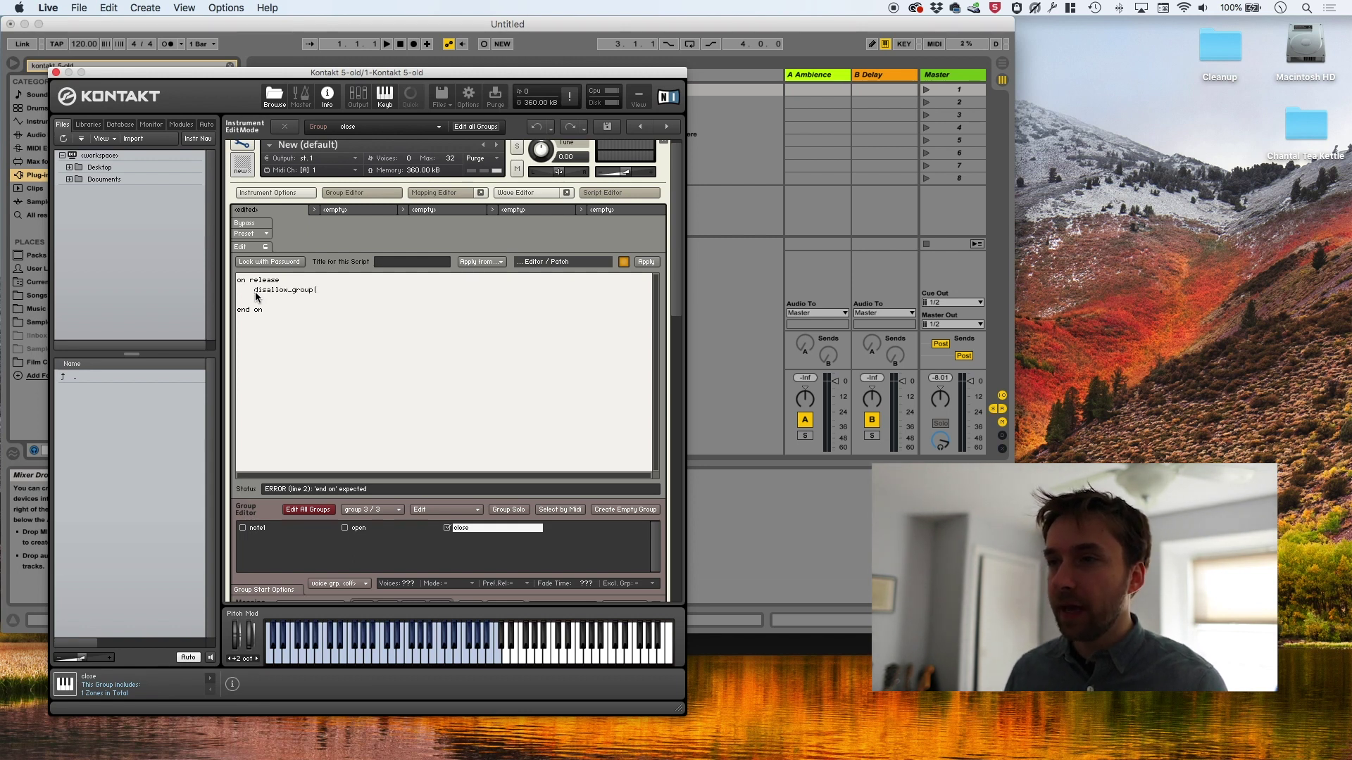
text($ALL_GROUPS))
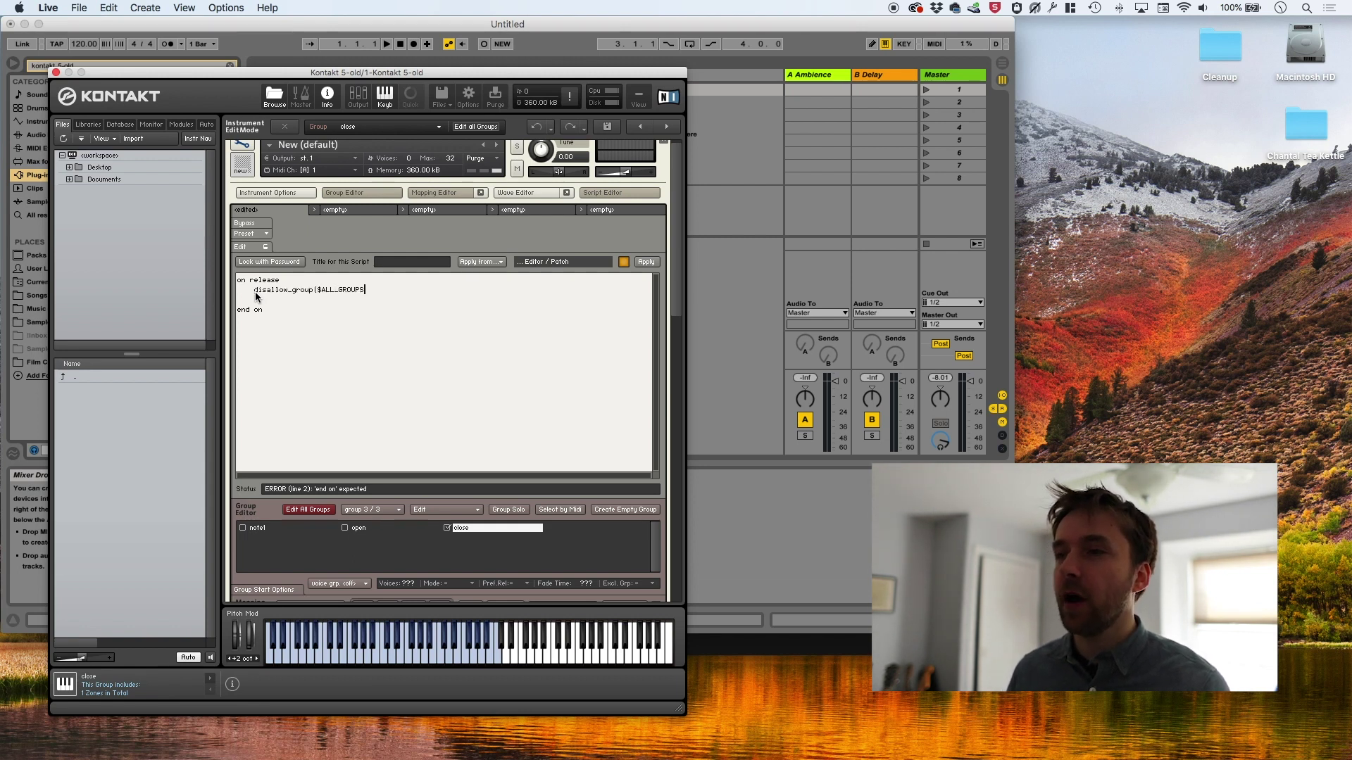
click(647, 262)
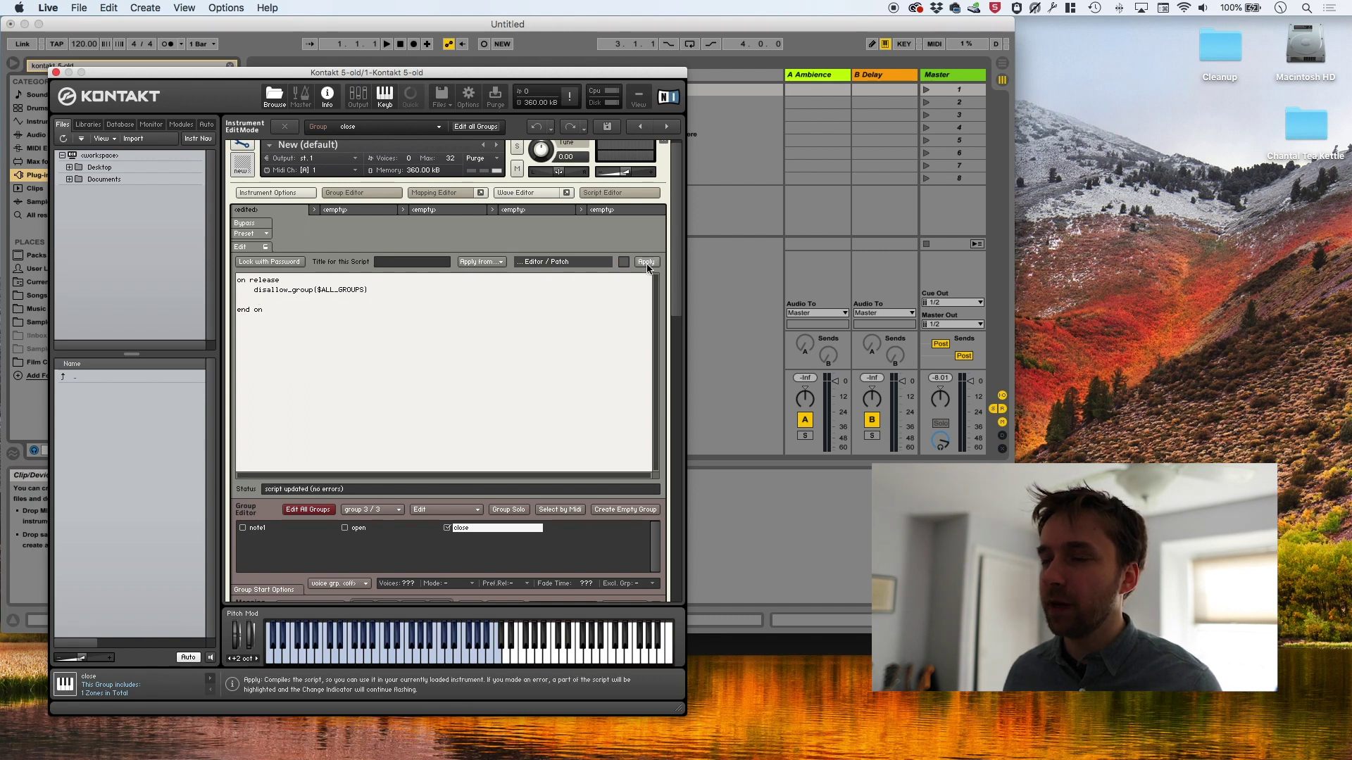
Step: Add allow_group(2) on the next line, apply the script, and start a new line below it
click(385, 311)
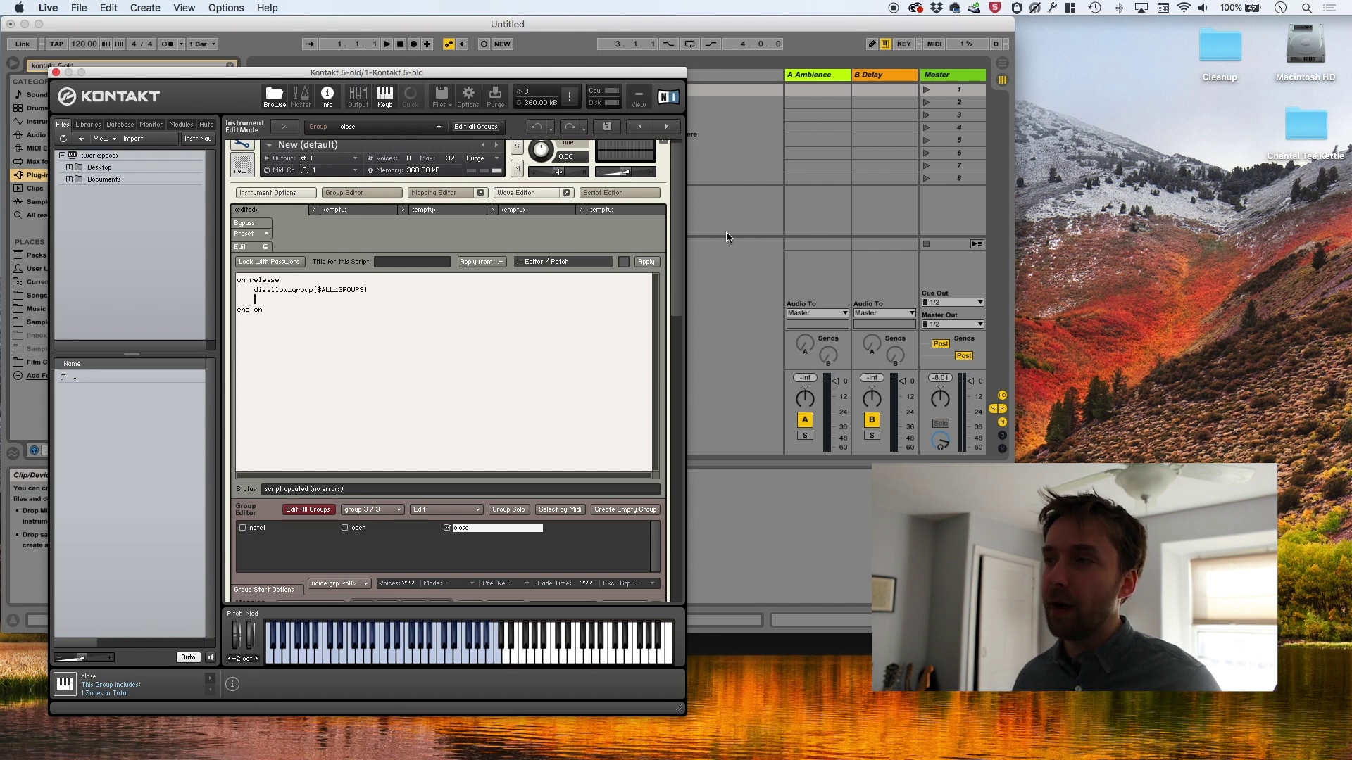
scroll(410, 293, down, 3)
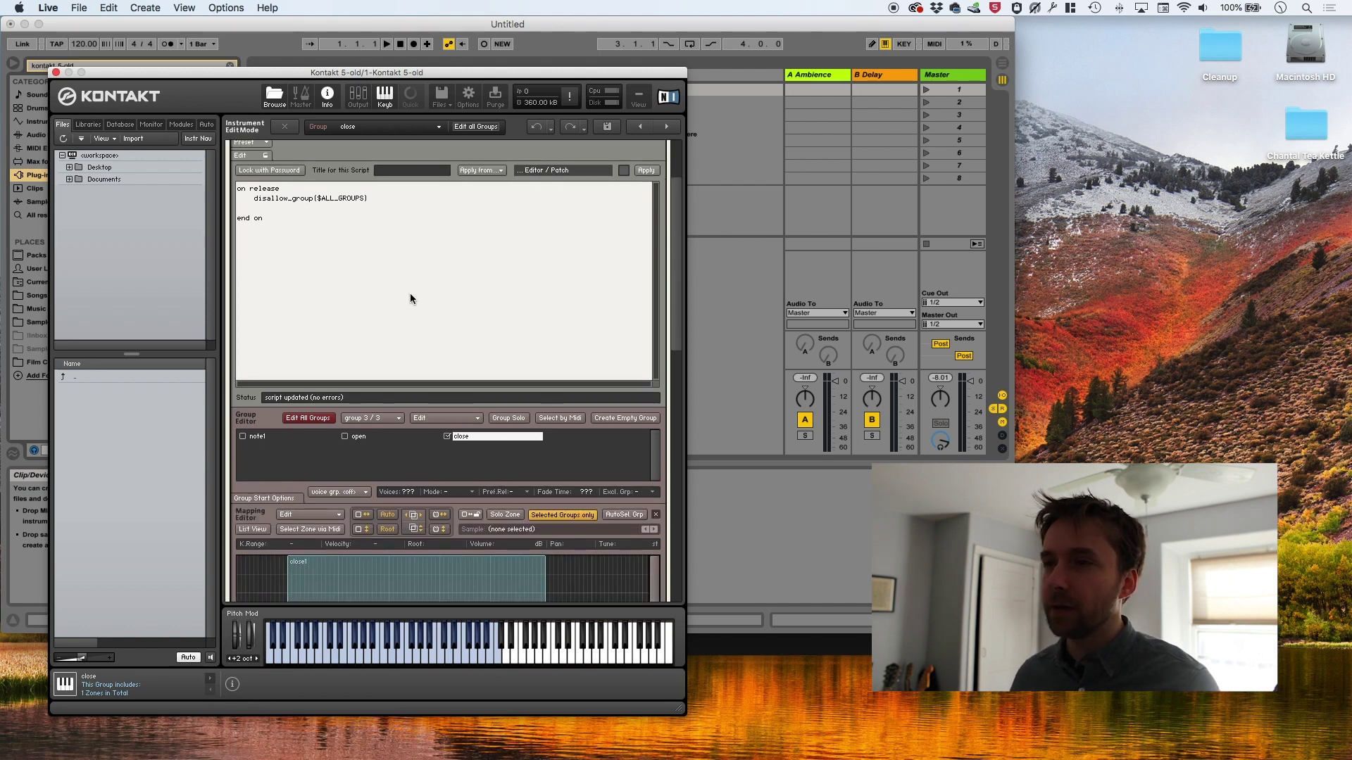
text(allow)
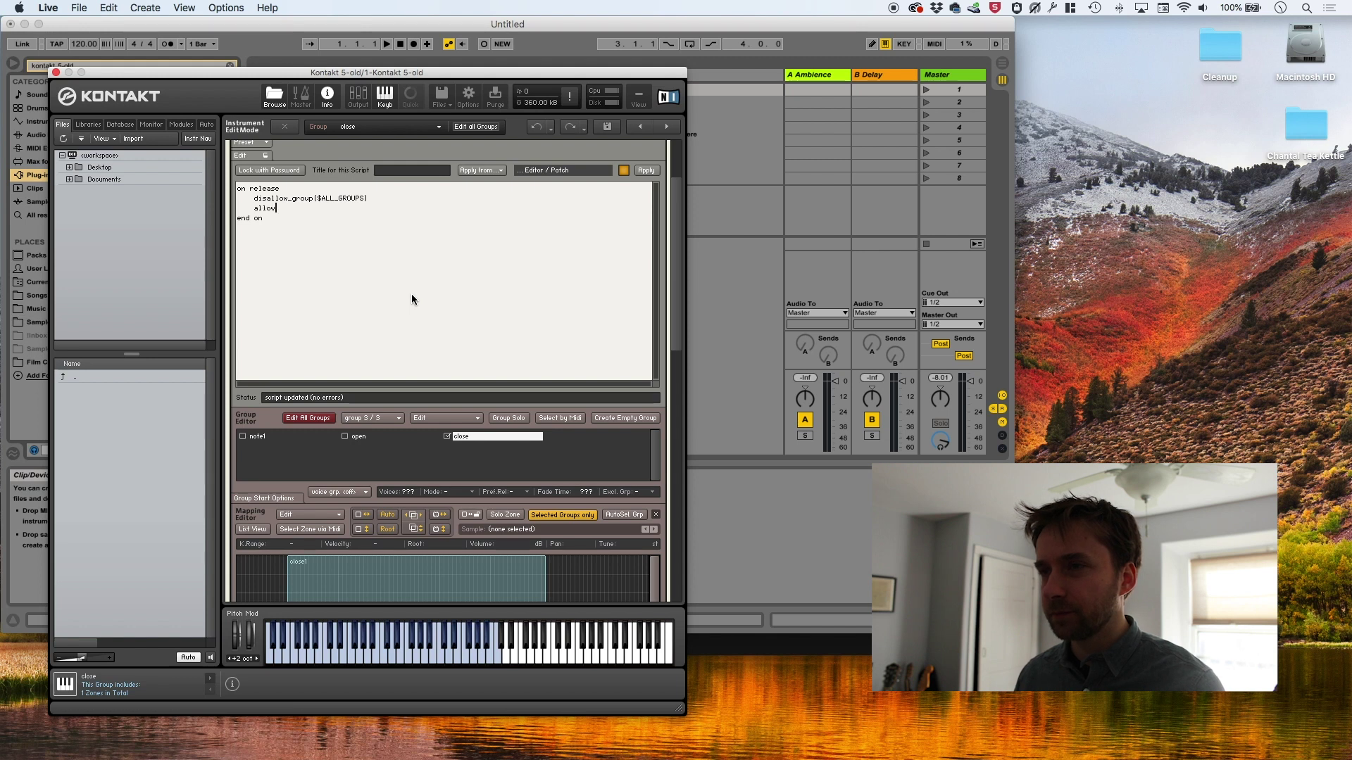
text(_group)
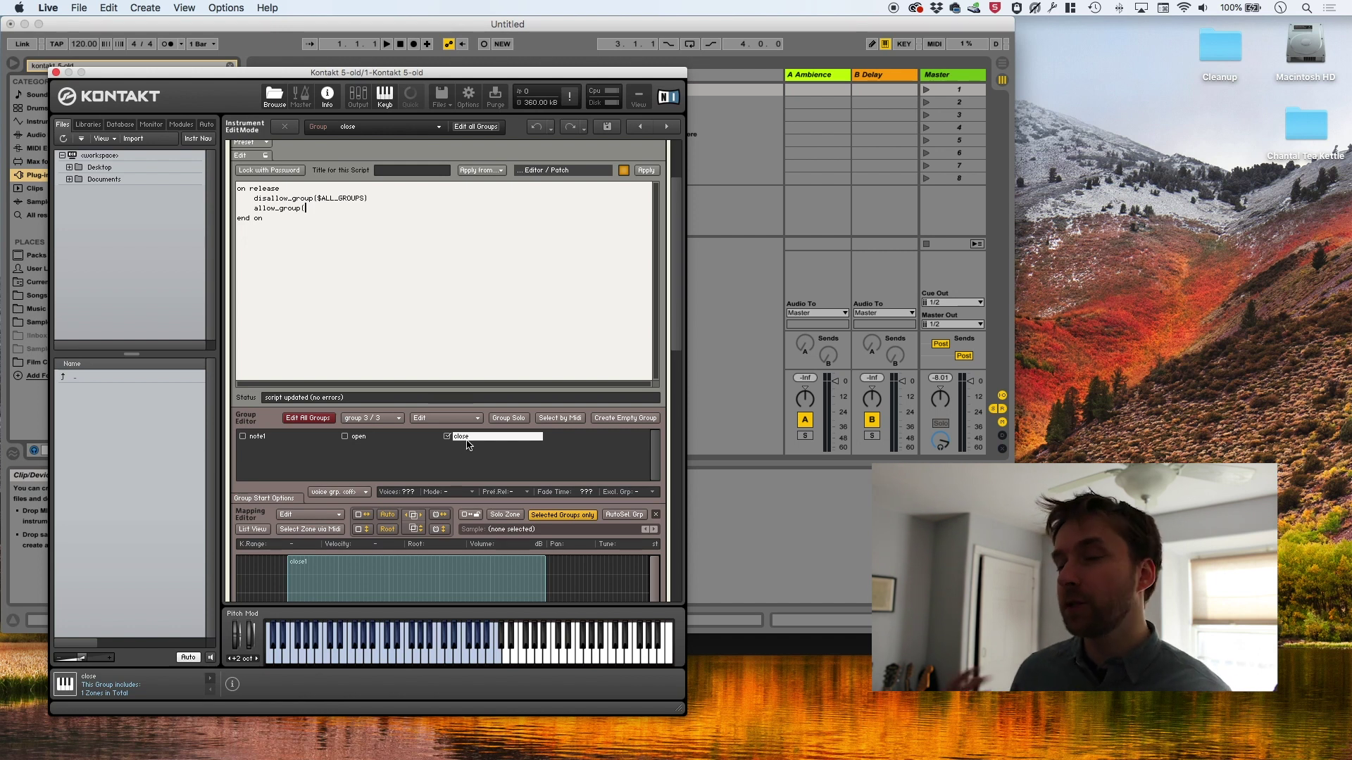
text((2)
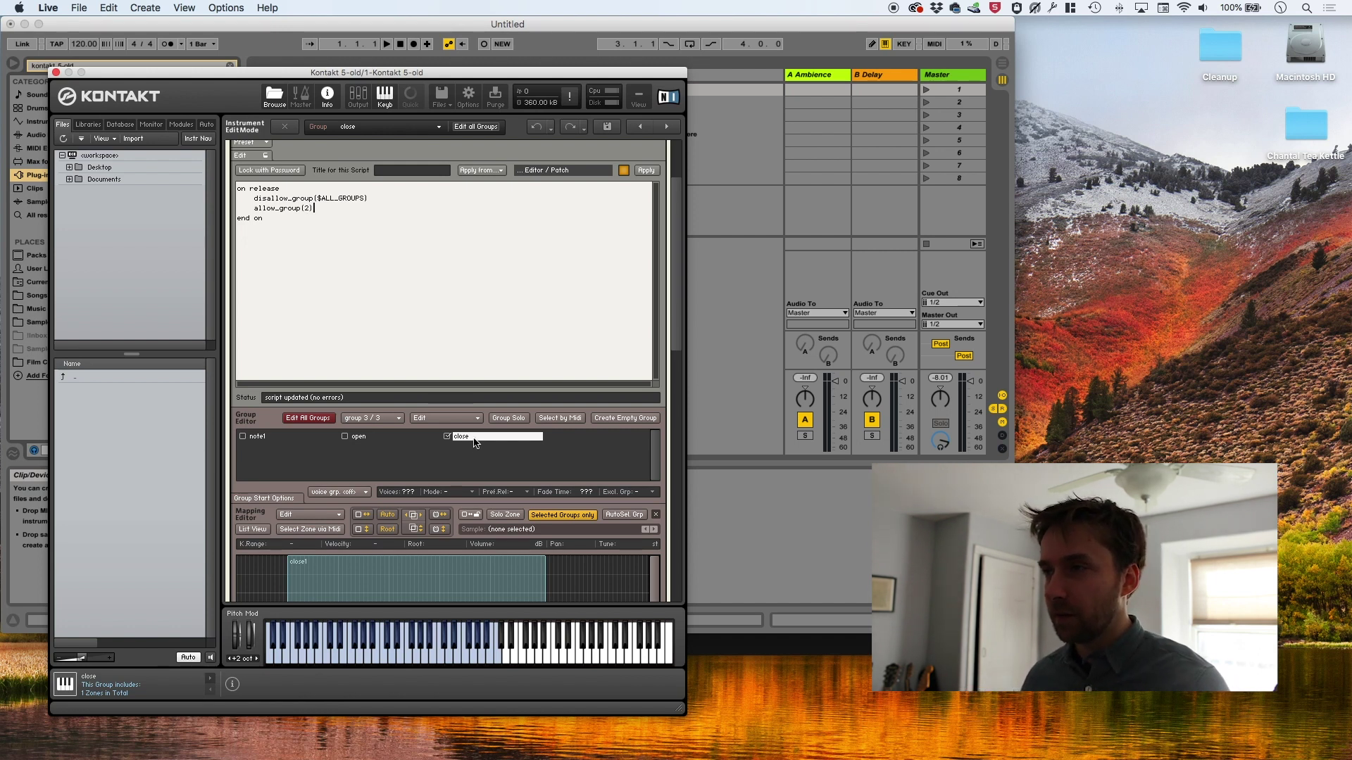
click(653, 174)
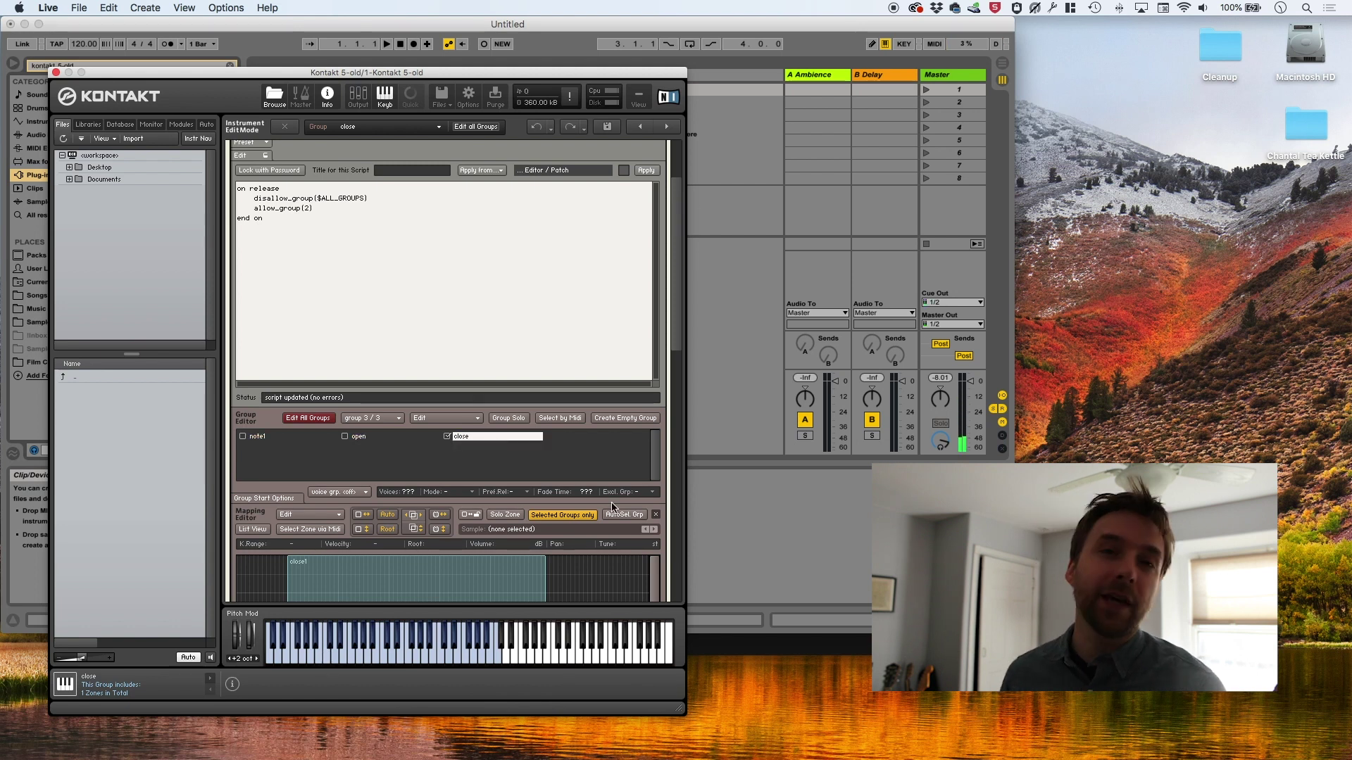
click(310, 210)
key(Return)
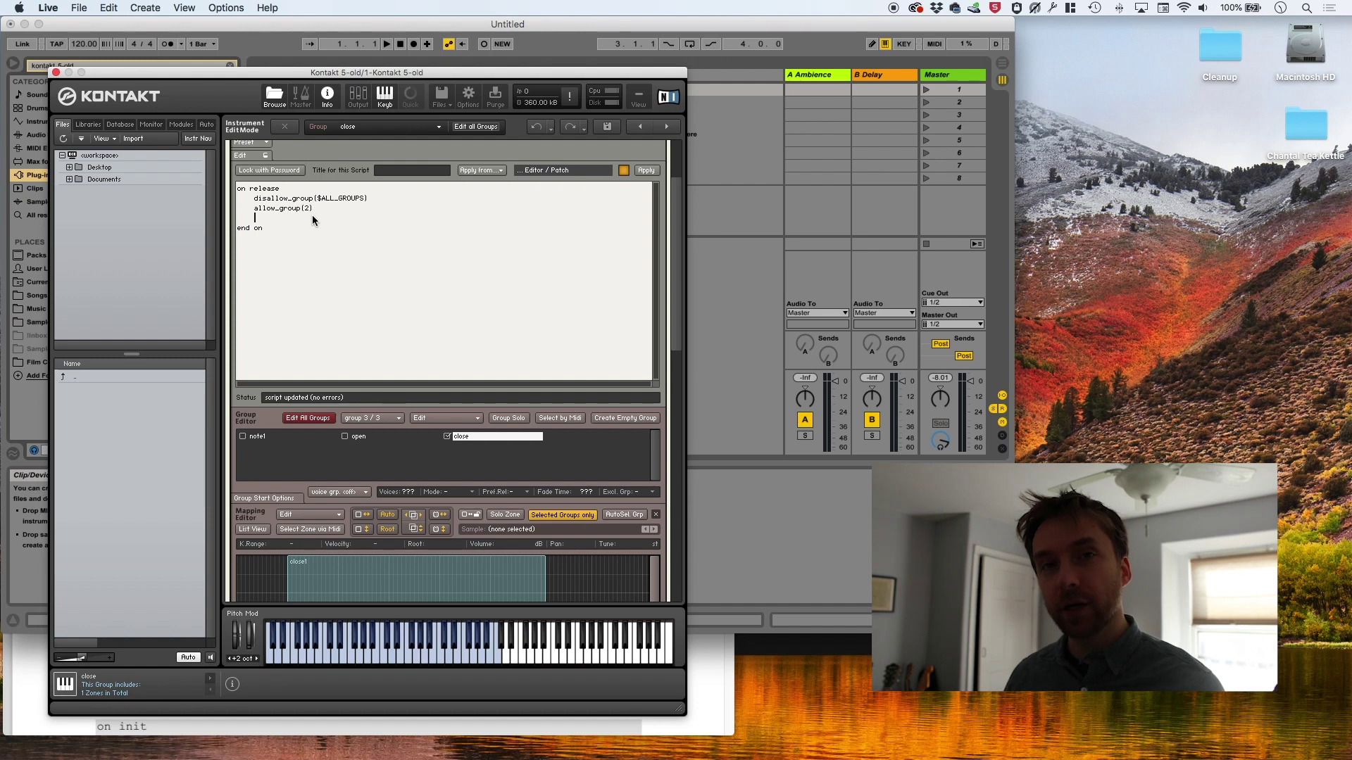
Step: Paste the full play_note syntax line from the KSP manual into the release callback
text(play_note()
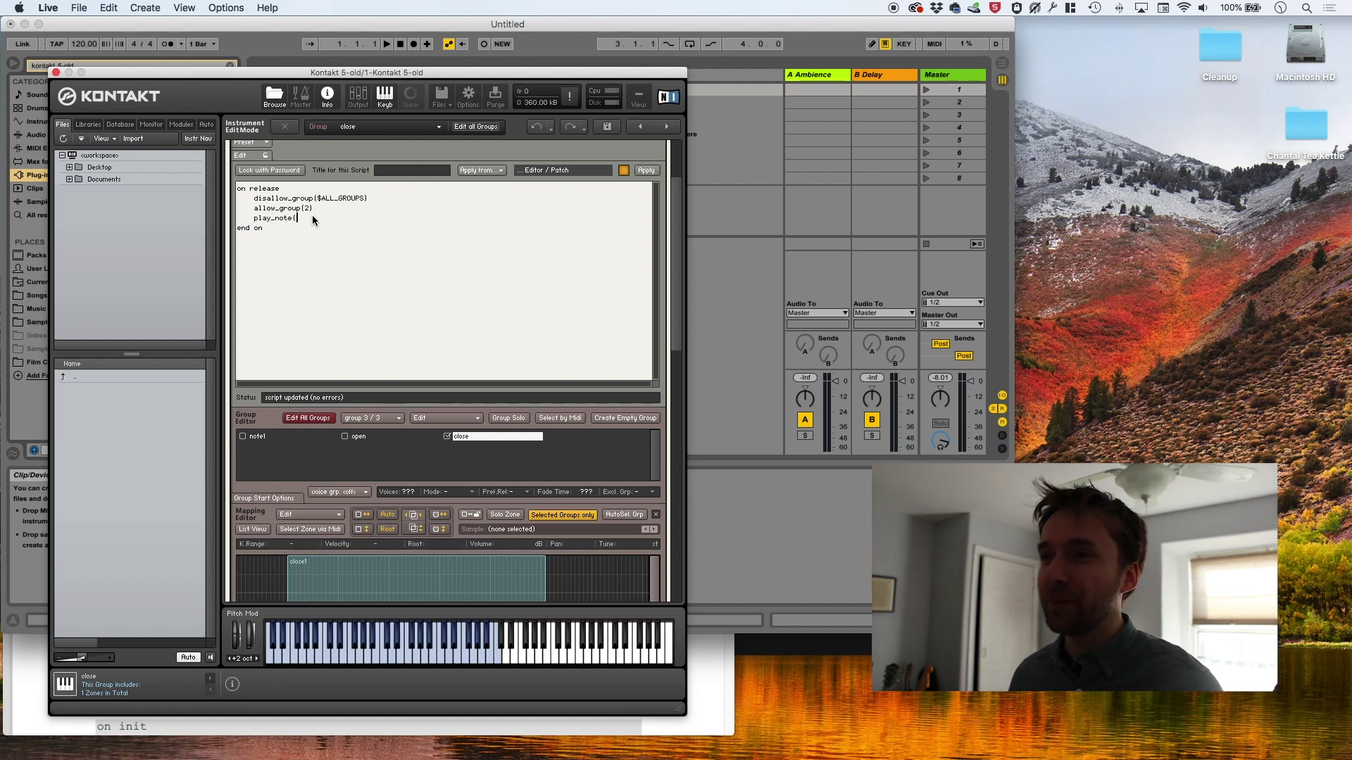
key(super+Tab)
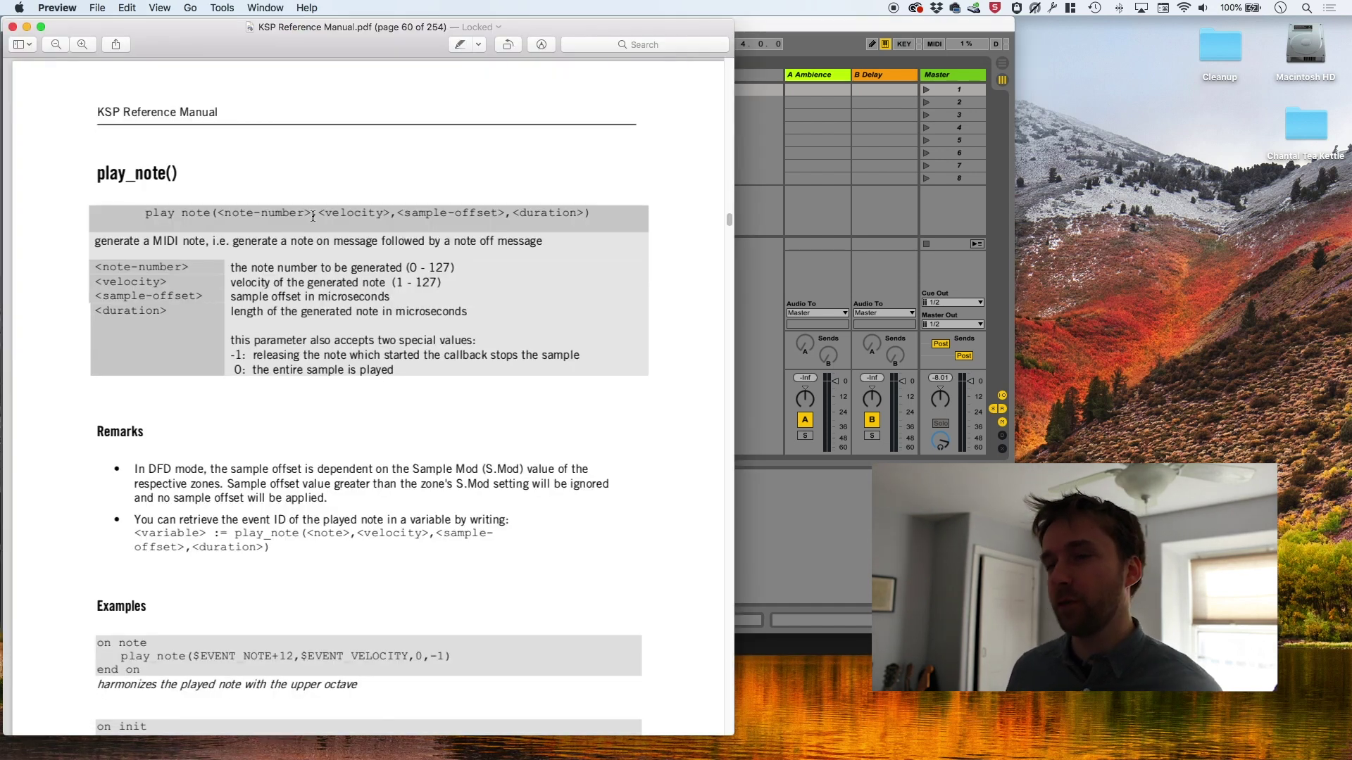
drag(146, 214, 600, 218)
key(super+c)
key(super+Tab)
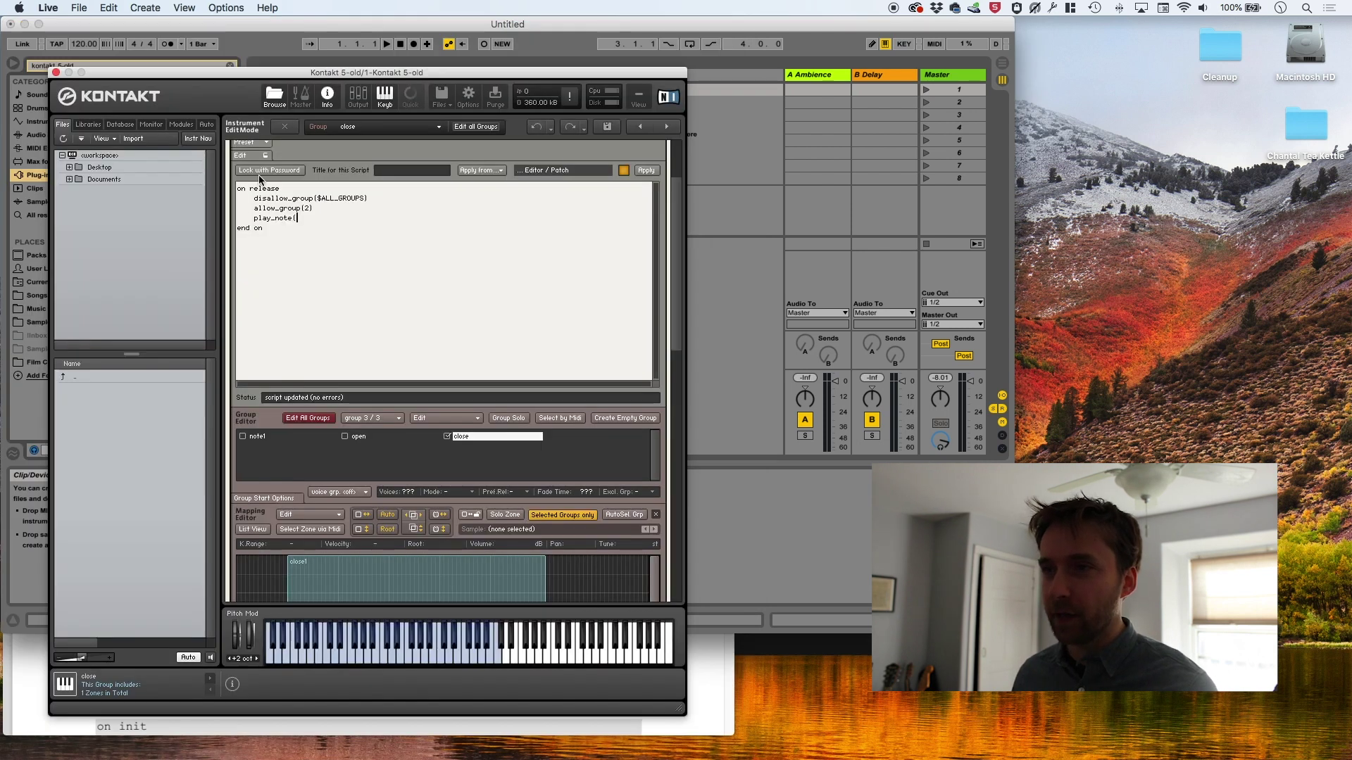
drag(254, 217, 351, 218)
key(super+v)
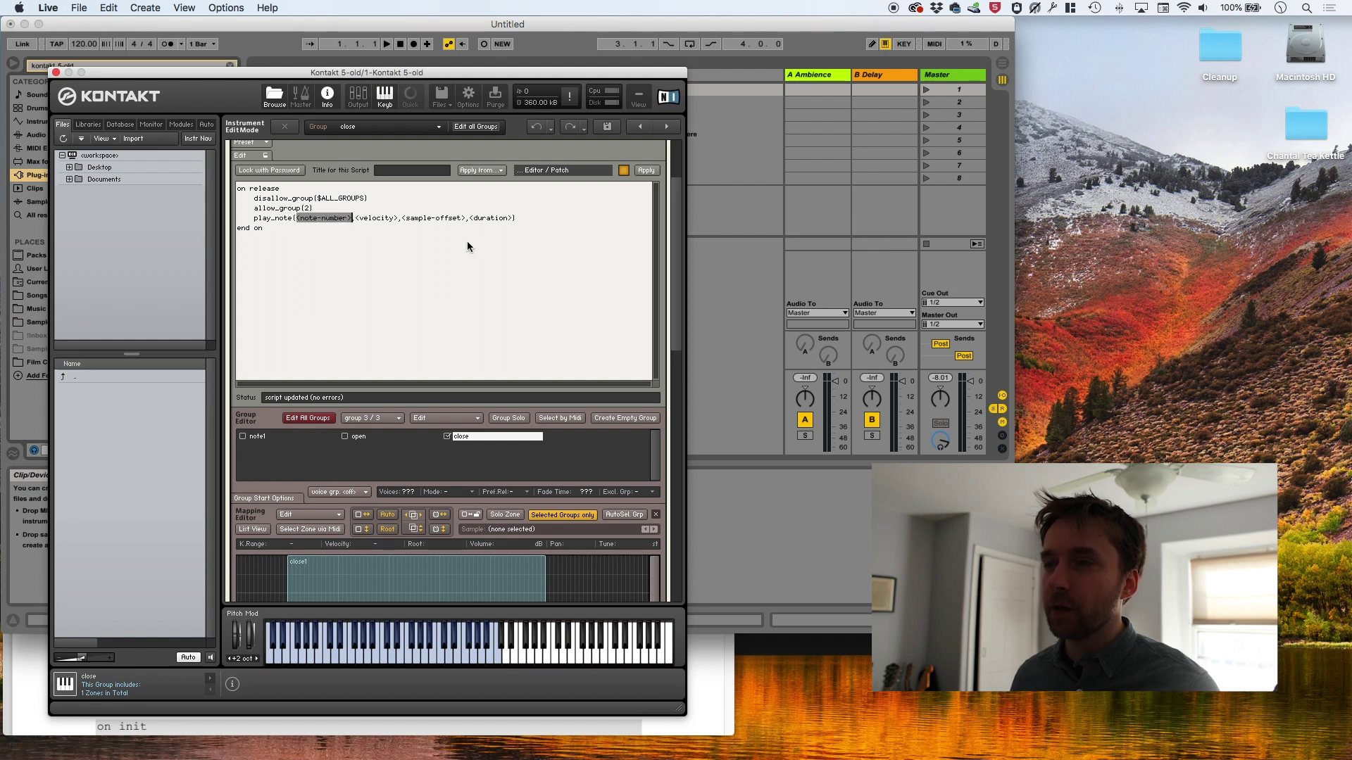
Step: Replace the note and velocity placeholders with $EVENT_NOTE and $EVENT_VELOCITY
key(BackSpace)
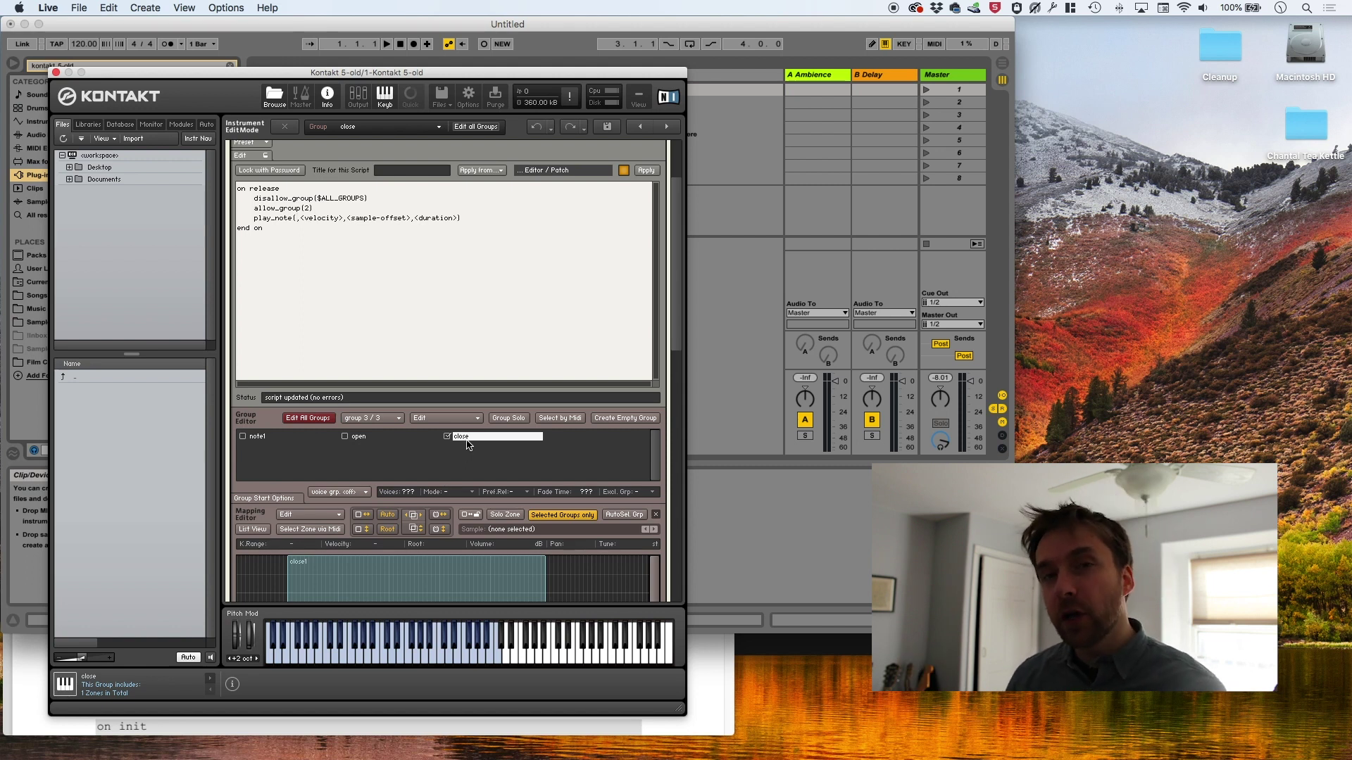
text($EVENT_)
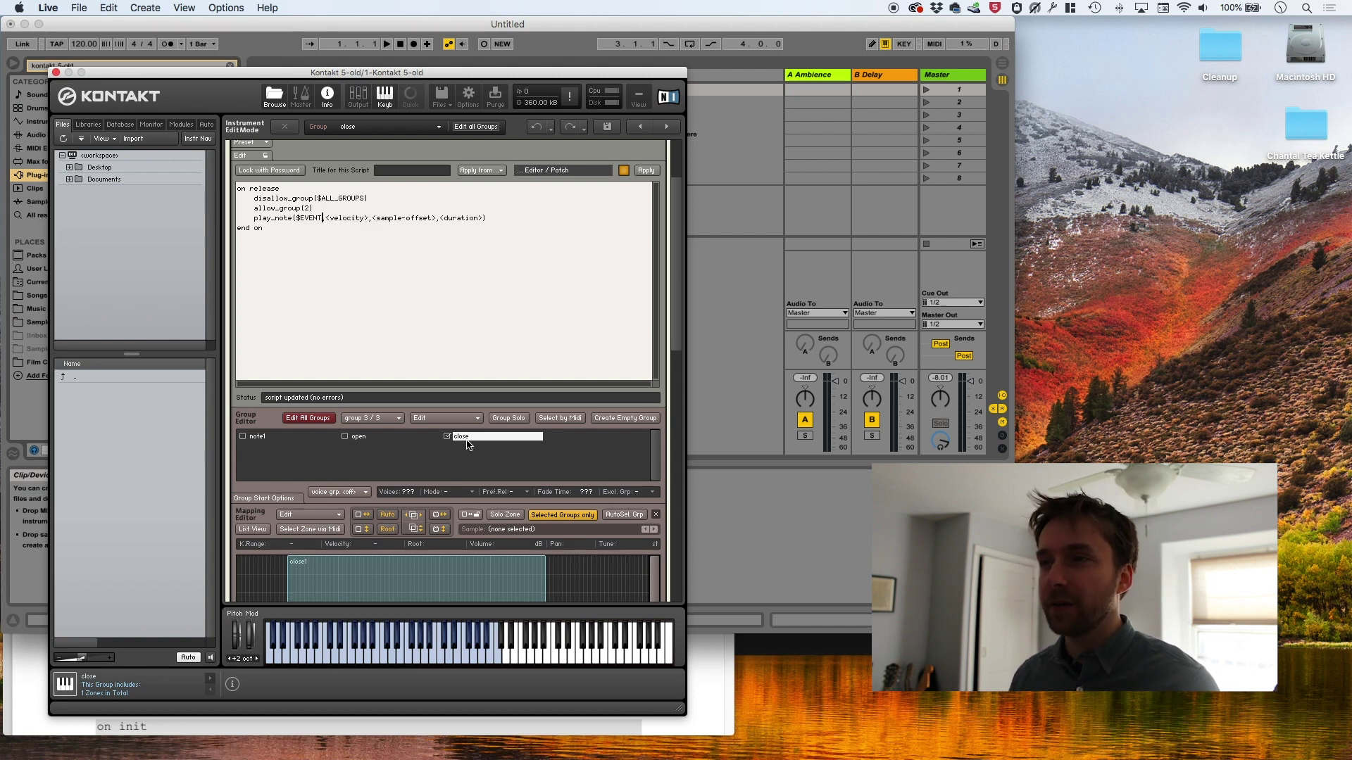
text(NOTE)
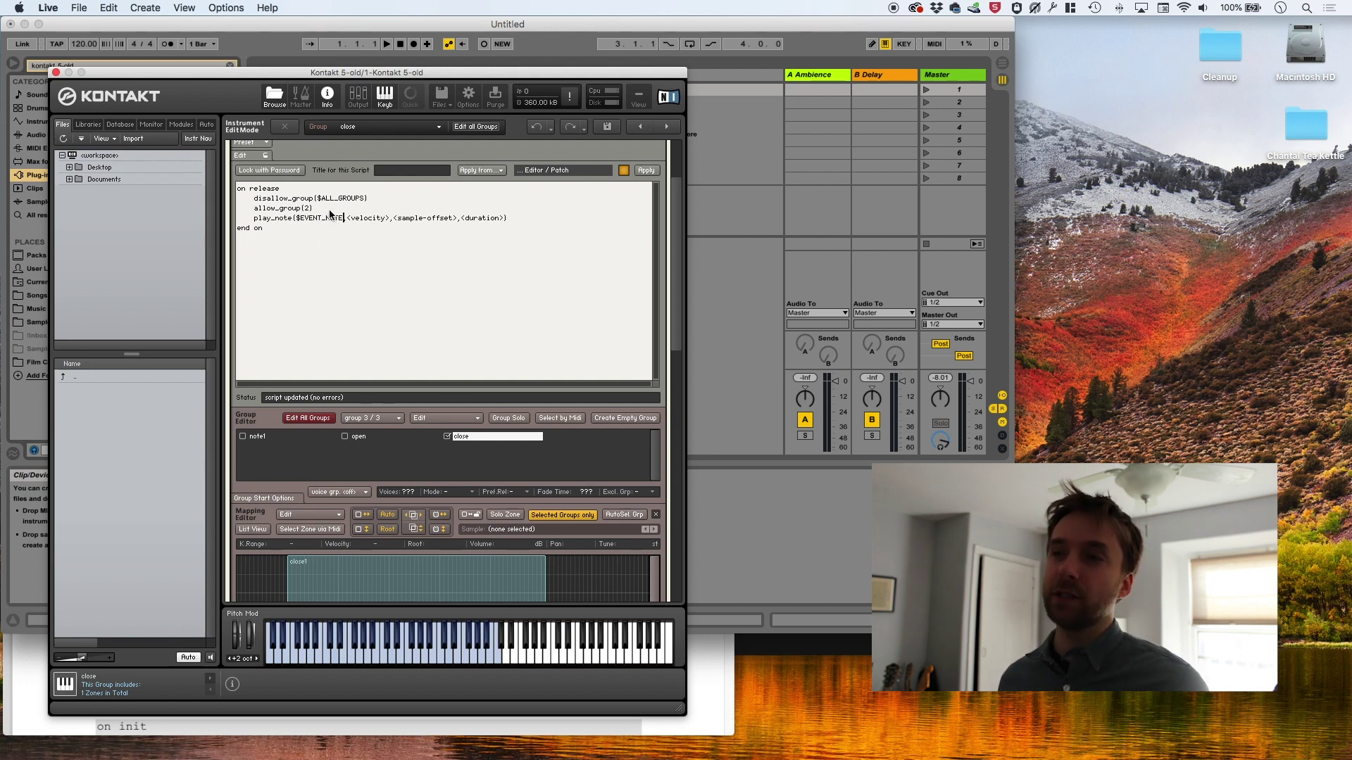
drag(347, 218, 389, 218)
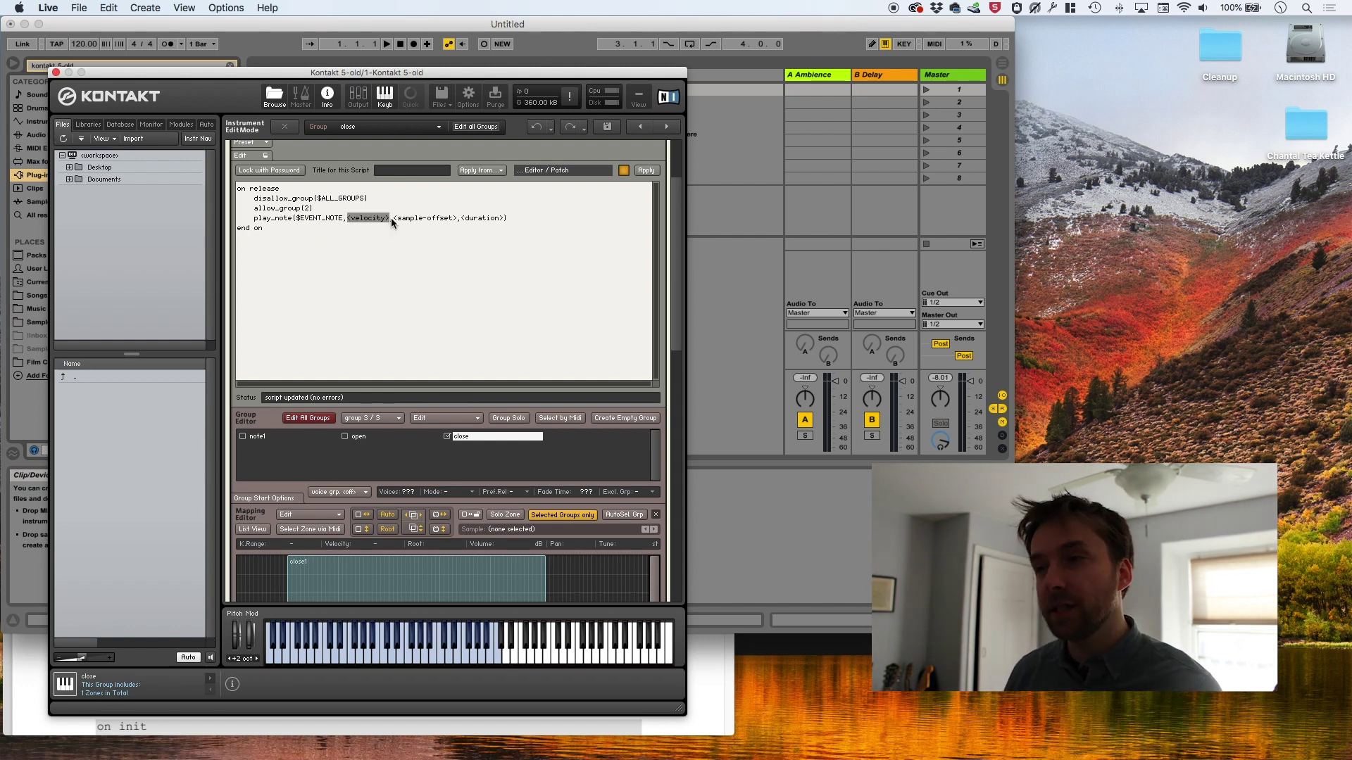
text($EVENT_)
text(VELOCITY)
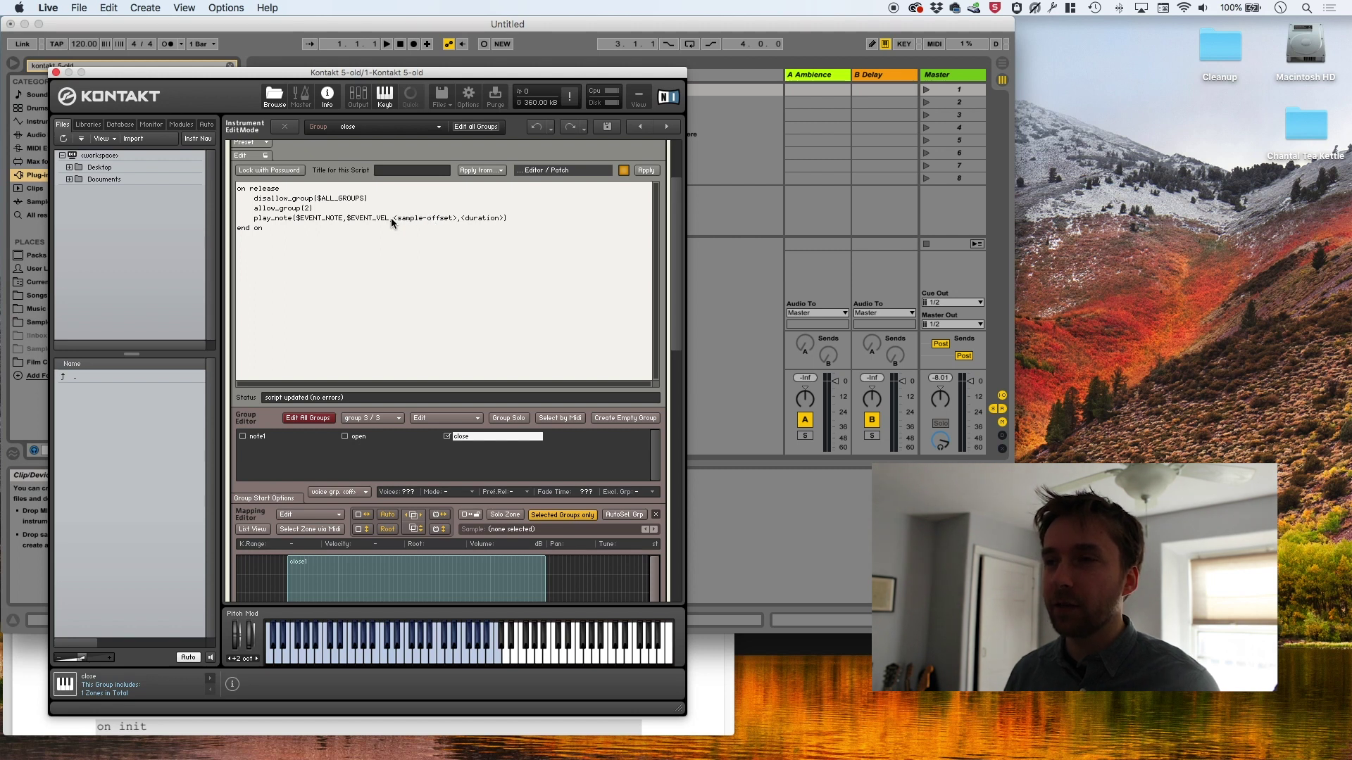
drag(415, 218, 480, 218)
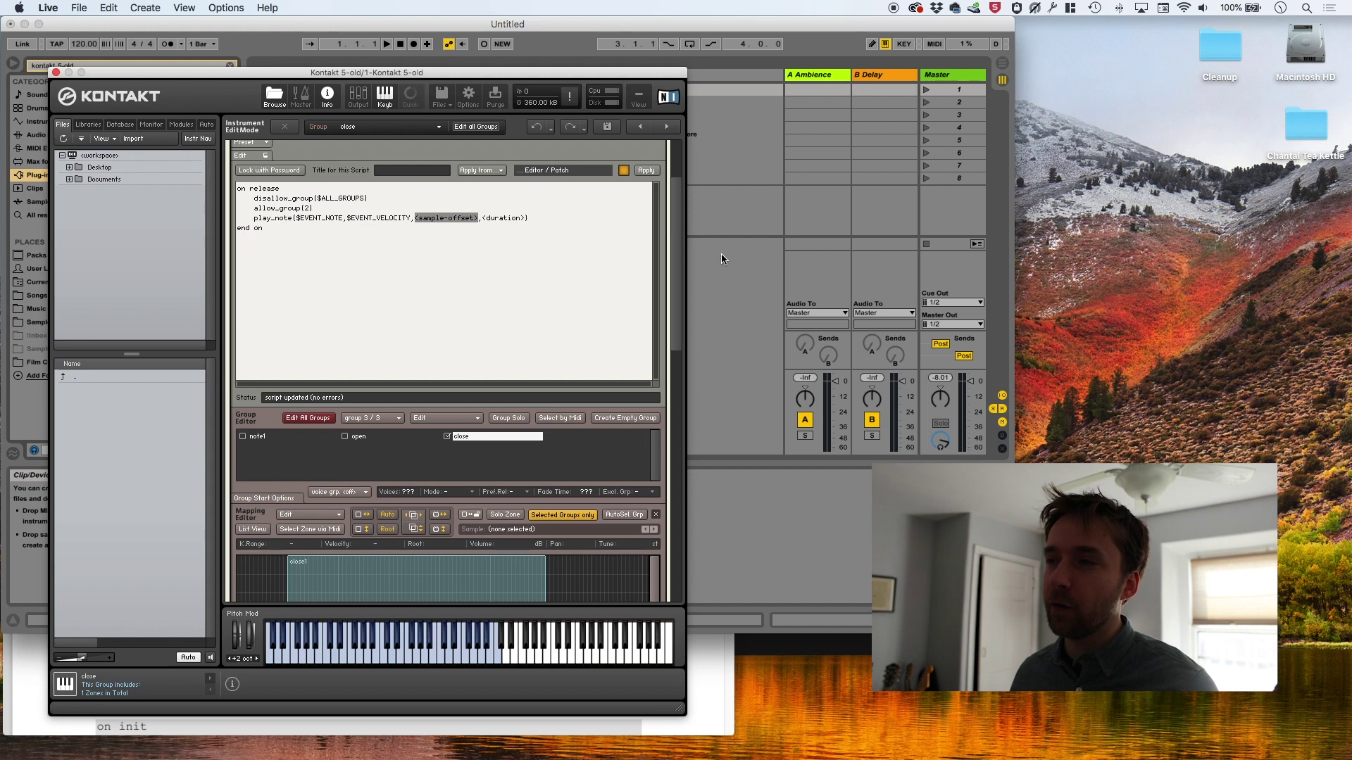
Step: Set play_note's sample offset and duration to 0, making play_note($EVENT_NOTE,$EVENT_VELOCITY,0,0), and apply
scroll(535, 352, down, 5)
double_click(474, 371)
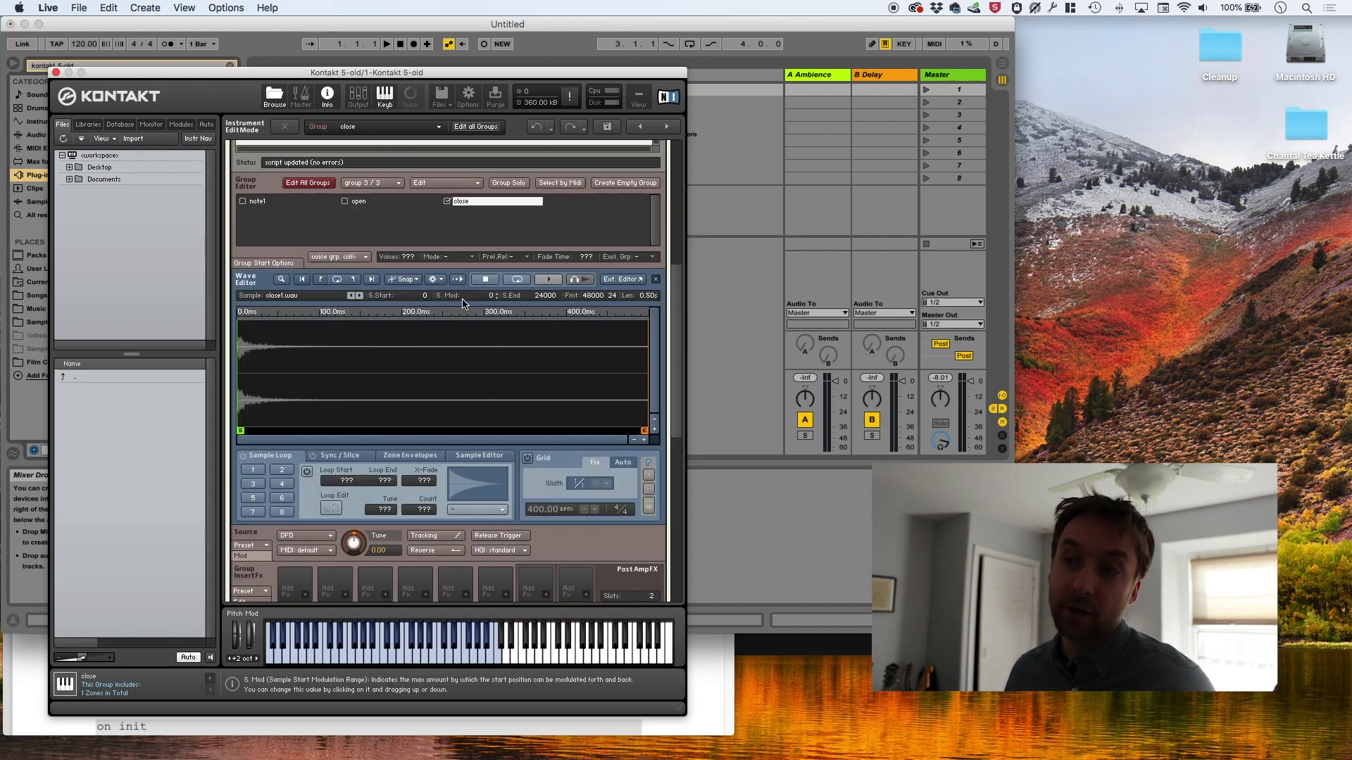
drag(677, 343, 670, 204)
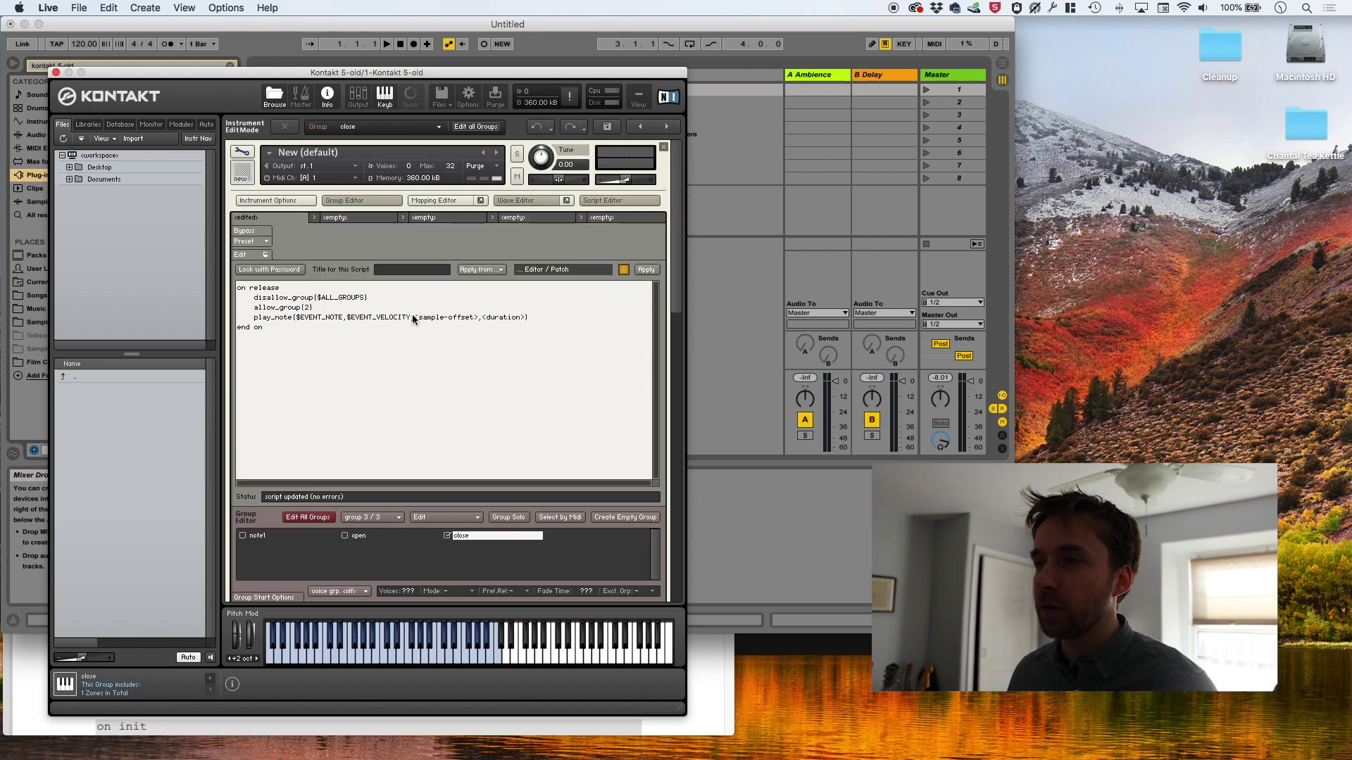
drag(415, 317, 474, 317)
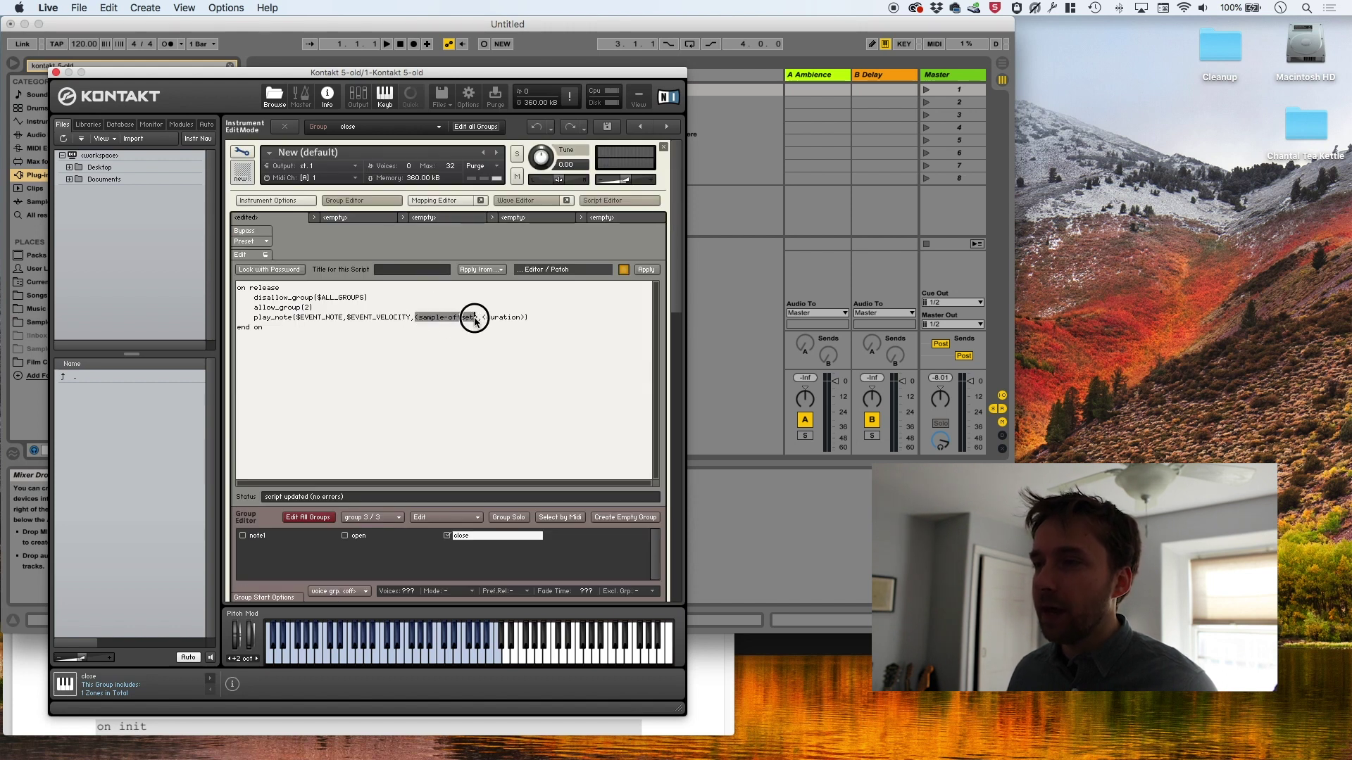
key(cmd+Tab)
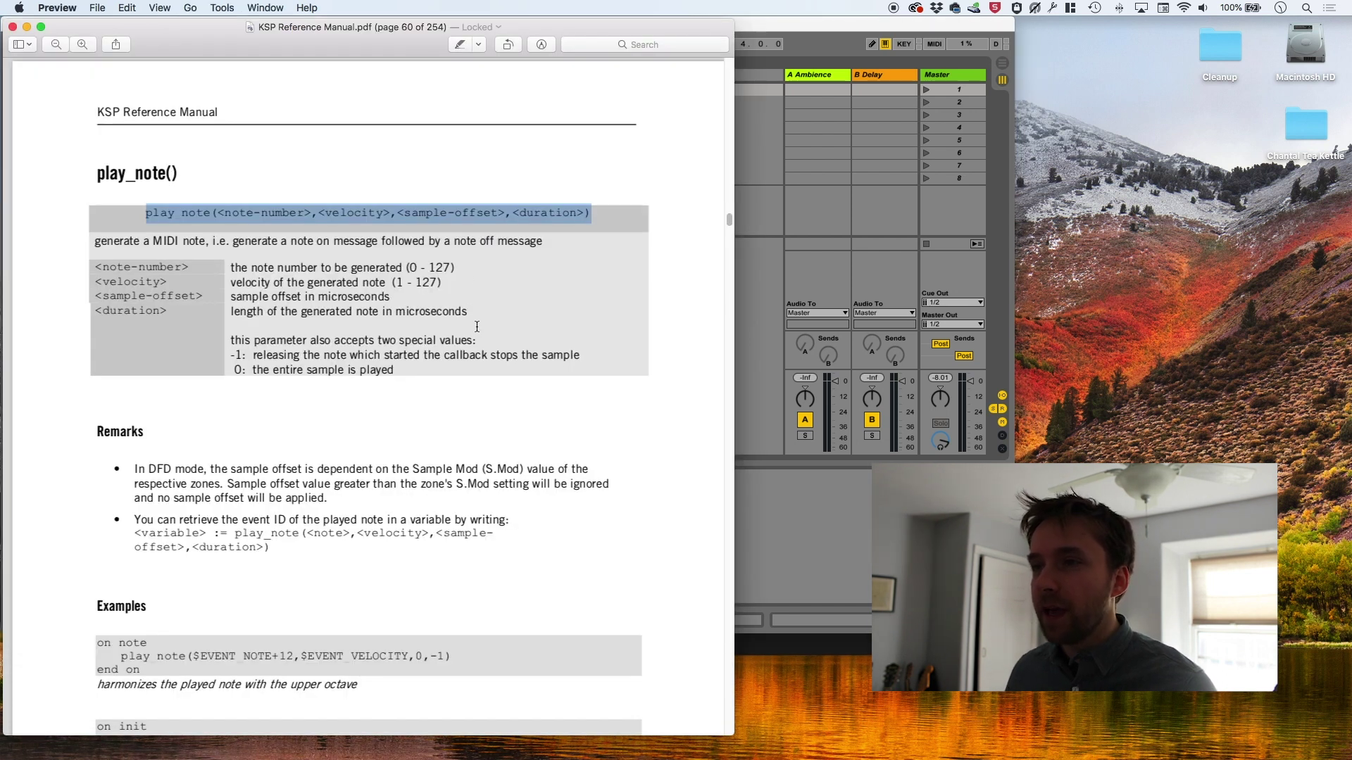
click(476, 327)
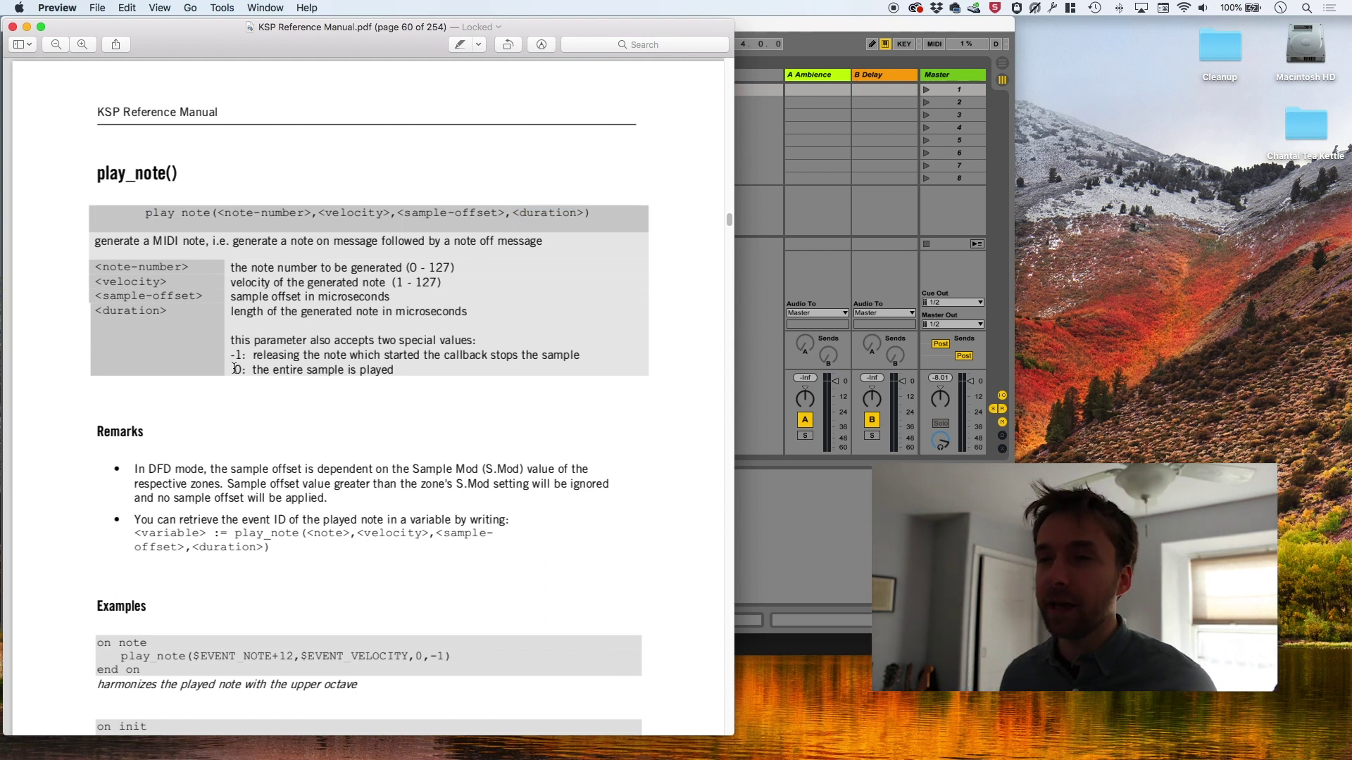
key(super+Tab)
text(0)
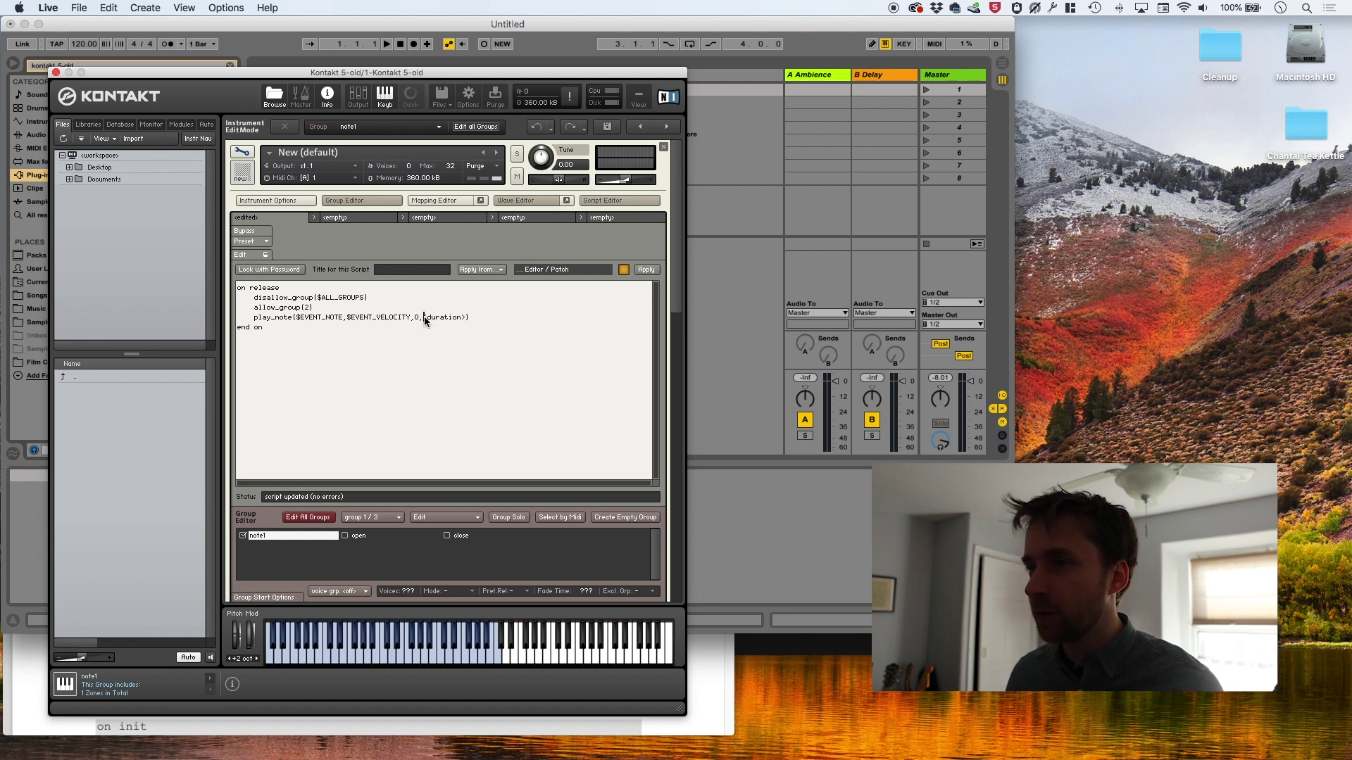
drag(423, 317, 463, 318)
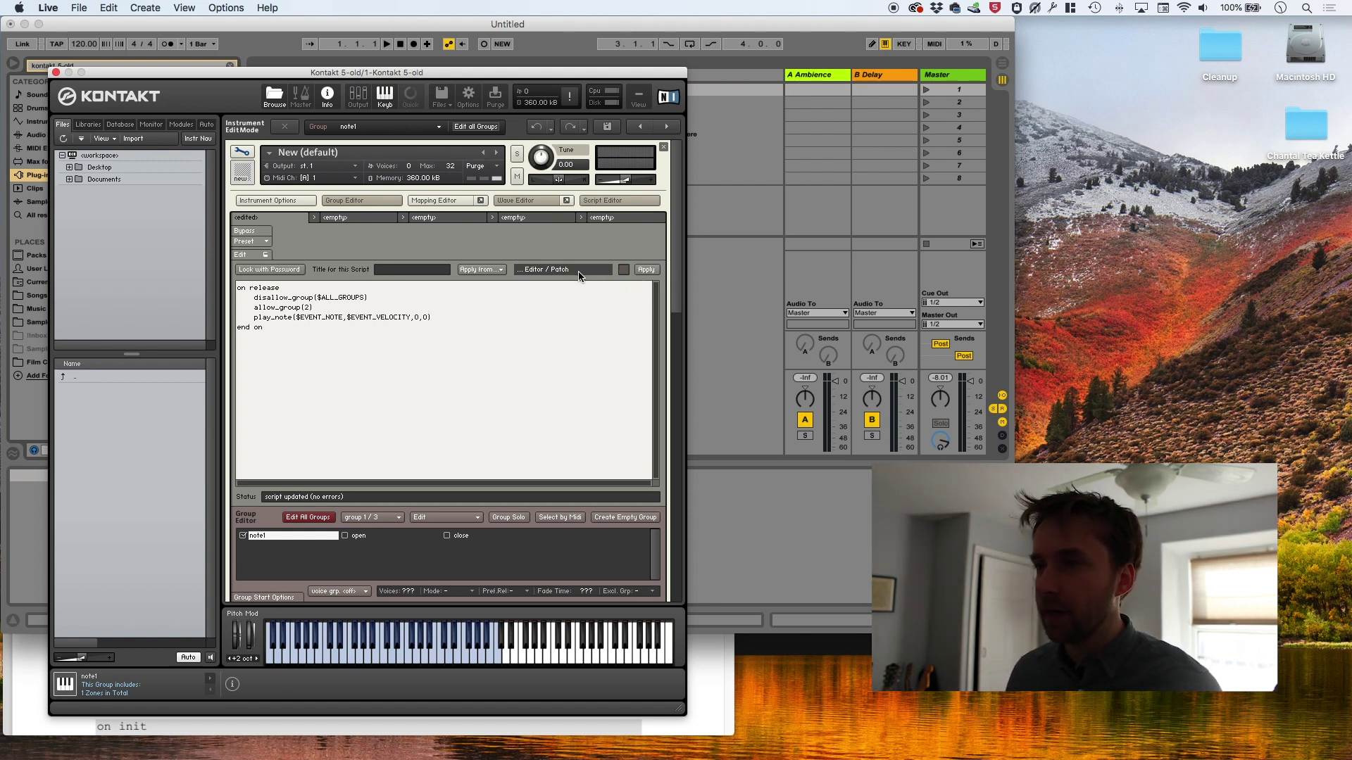
click(626, 272)
key(a)
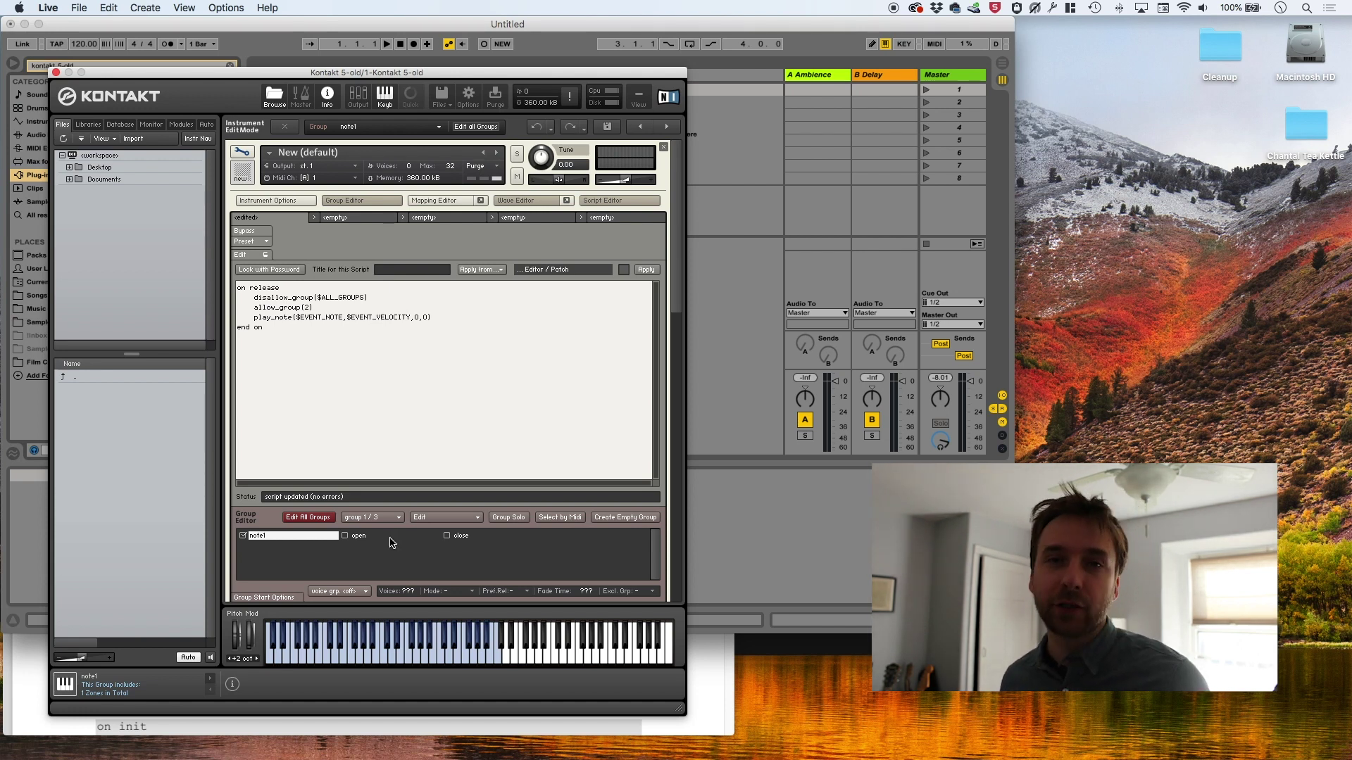
click(273, 346)
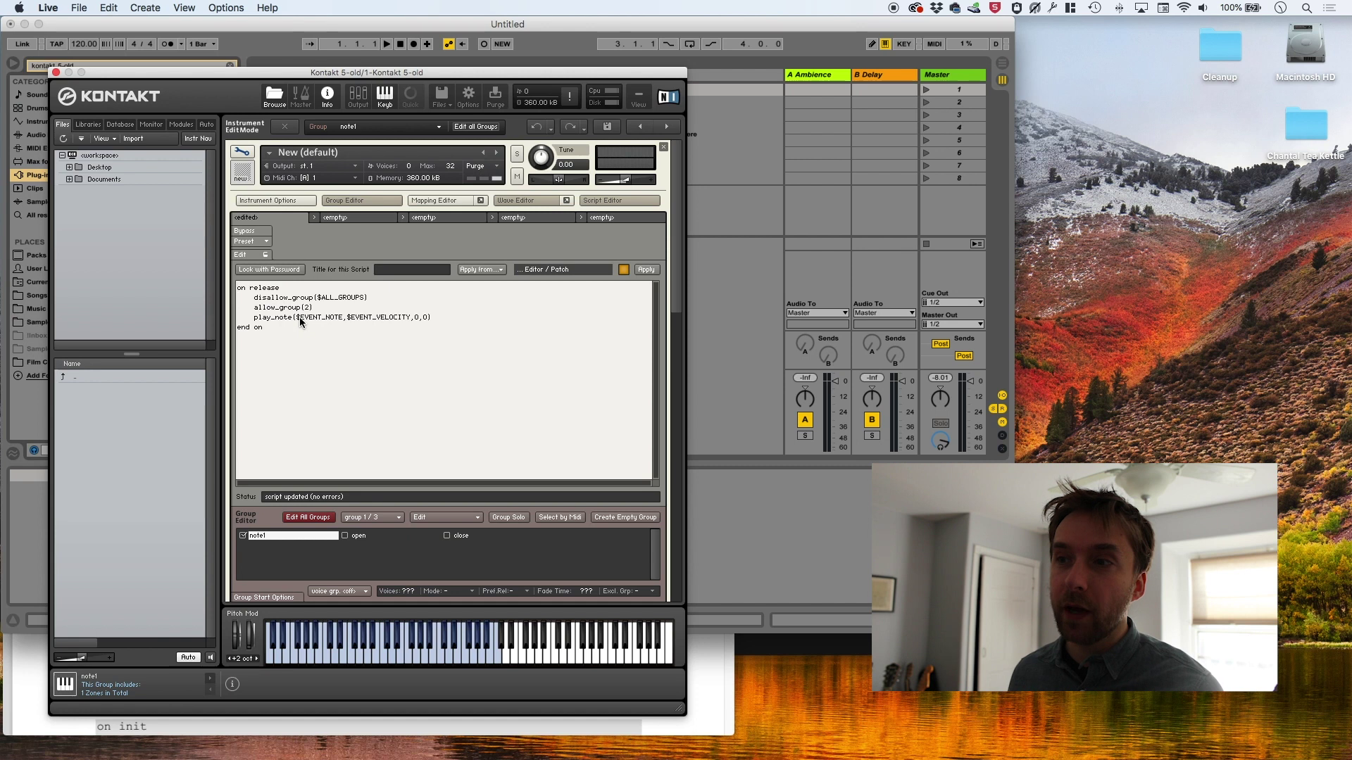
Step: Insert a new 'on note' callback above the on release block
click(244, 287)
key(Return)
key(Return)
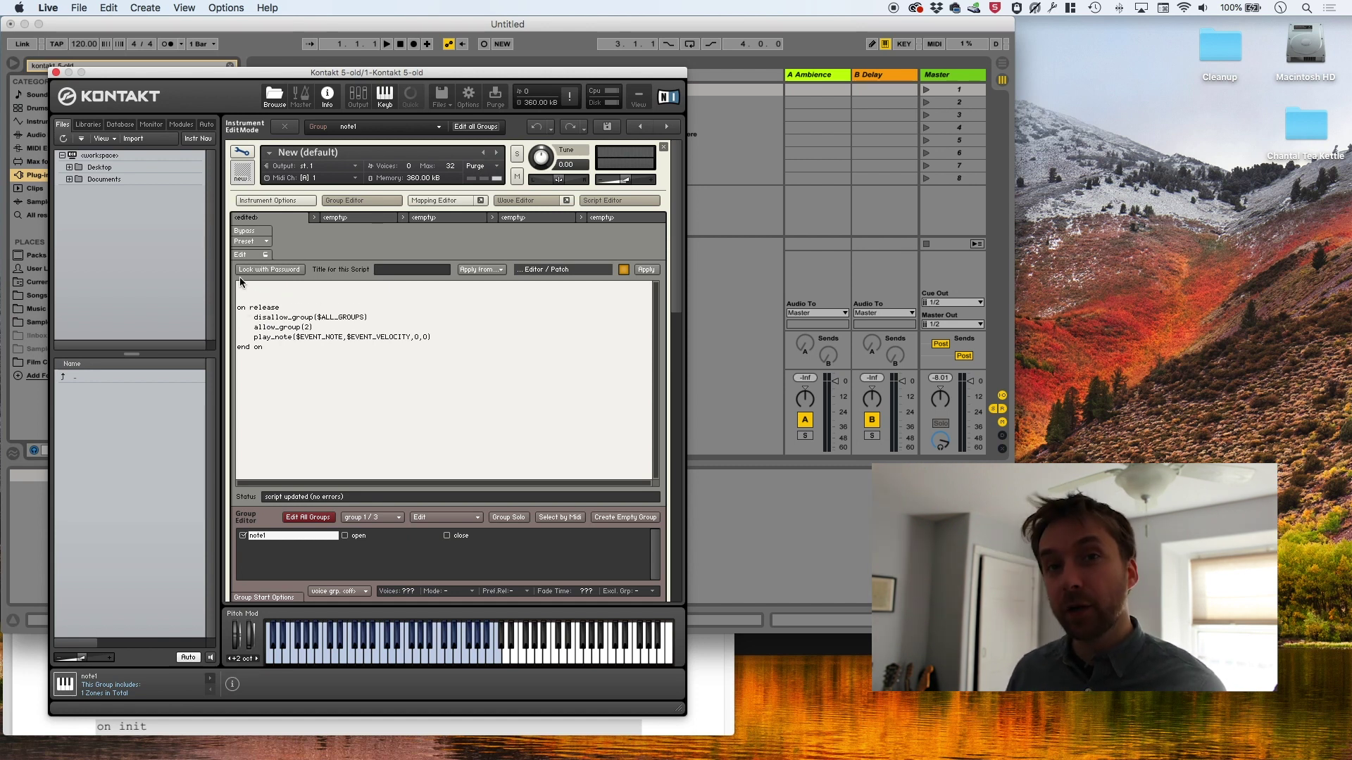
text(on note)
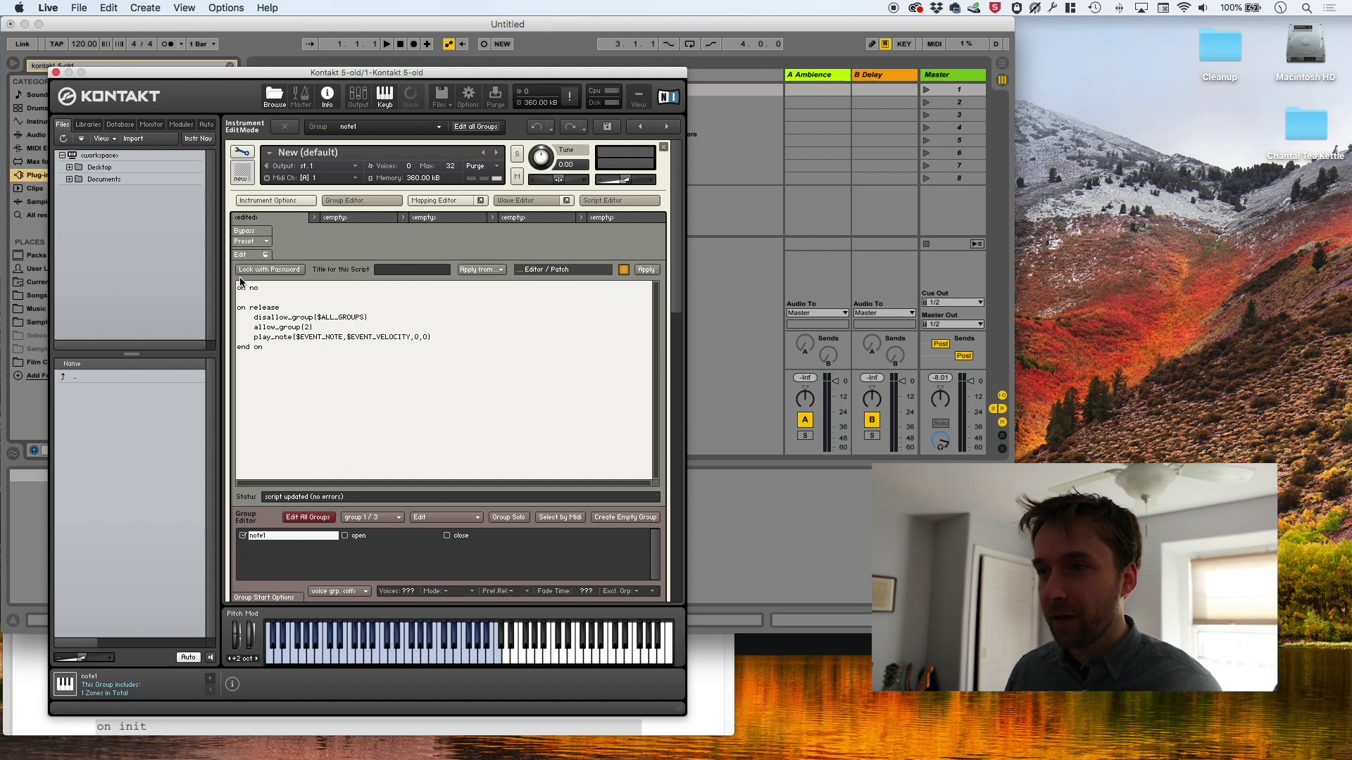
key(Return)
key(Return)
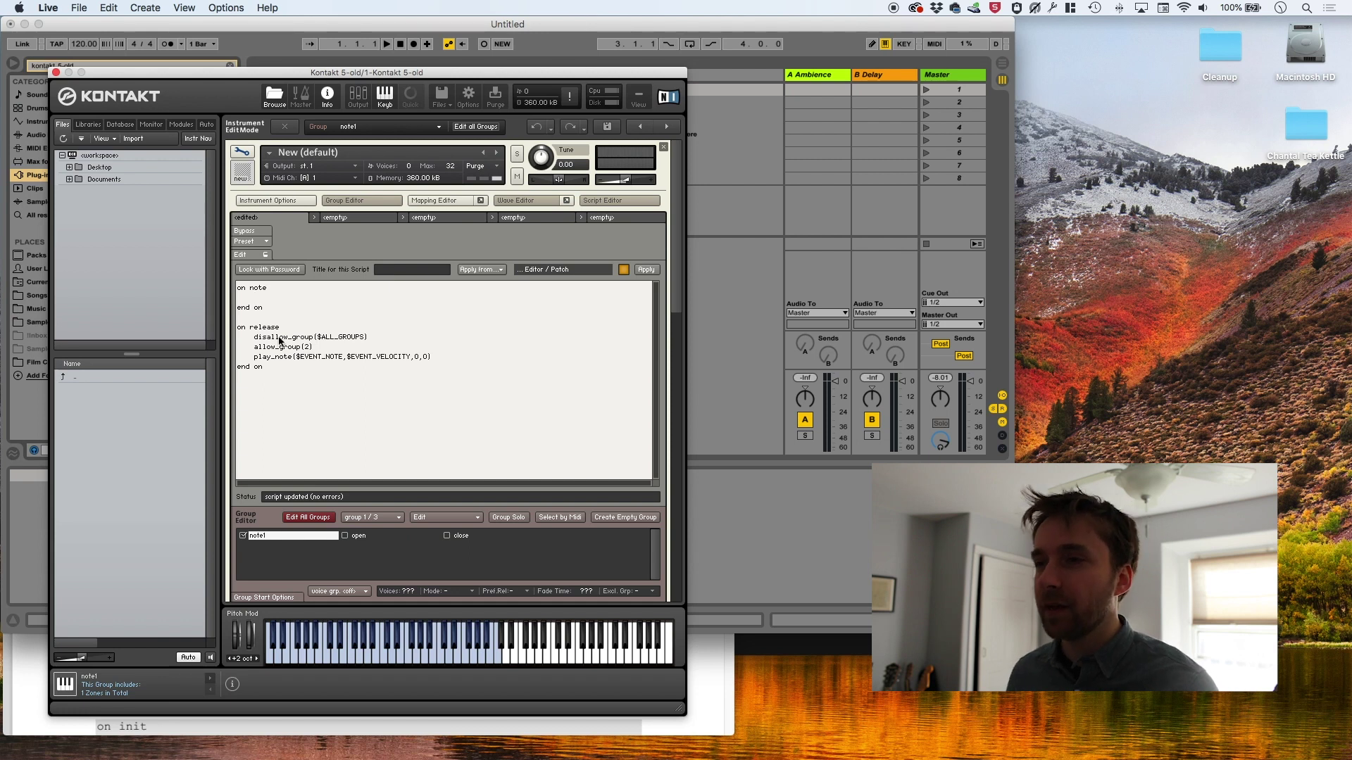
Step: Copy disallow_group($ALL_GROUPS) into the on note block, apply, and open new lines below it
drag(253, 336, 380, 335)
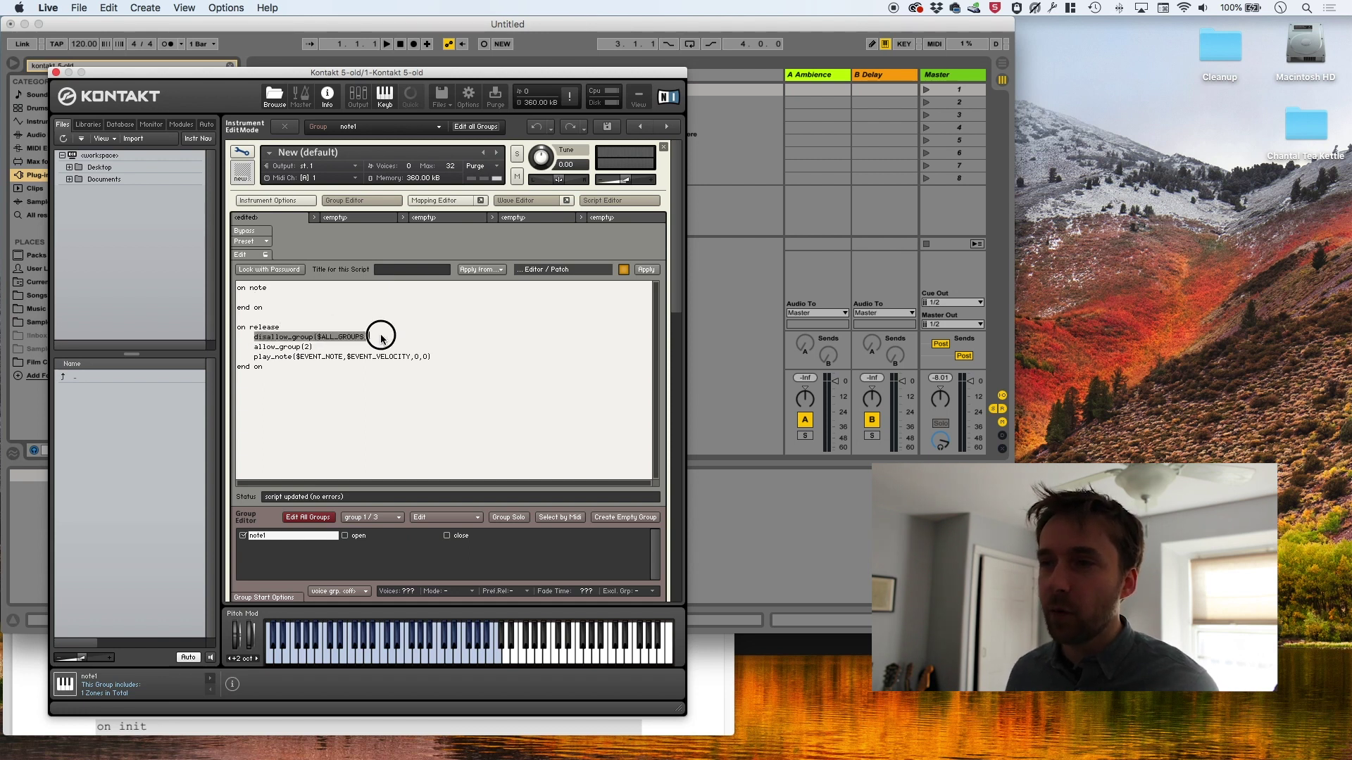
click(259, 302)
text(disallow_group($ALL_GROUPS))
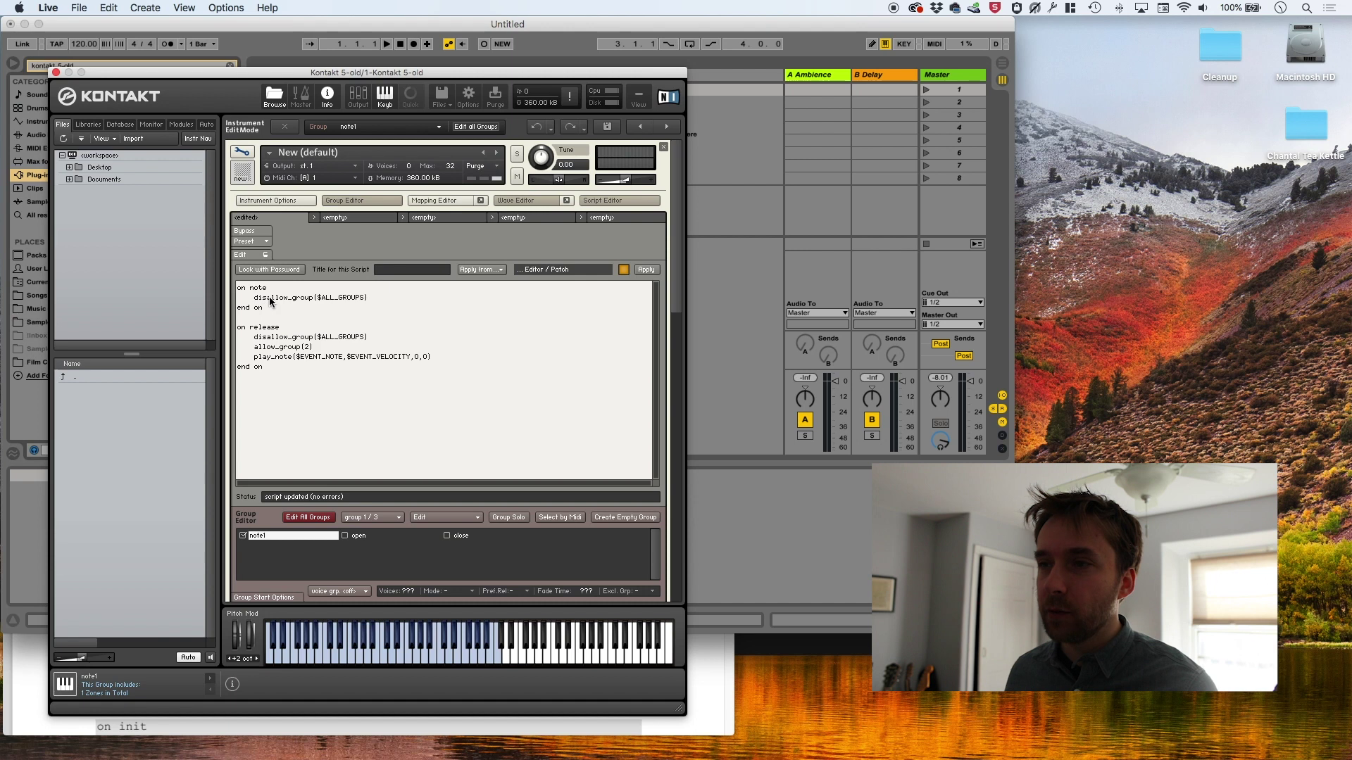
click(642, 272)
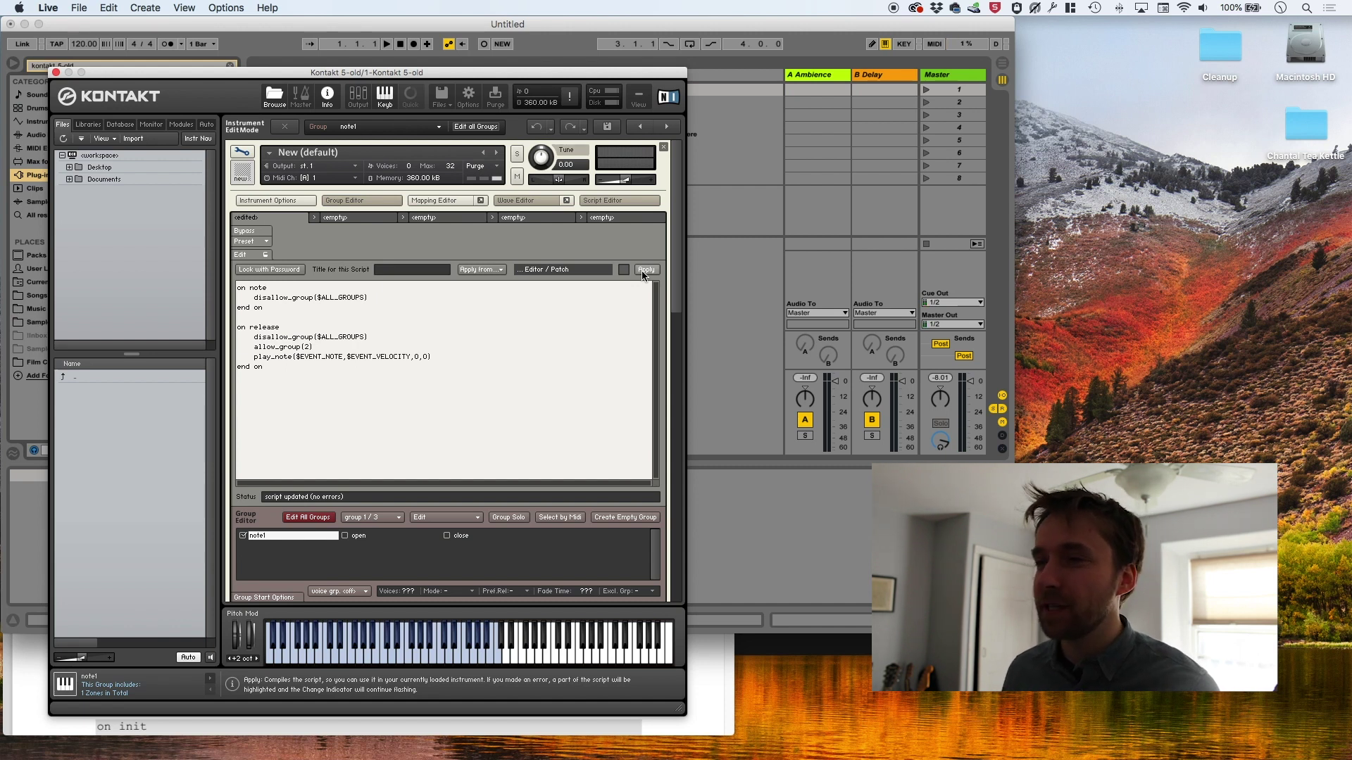
click(377, 297)
key(Return)
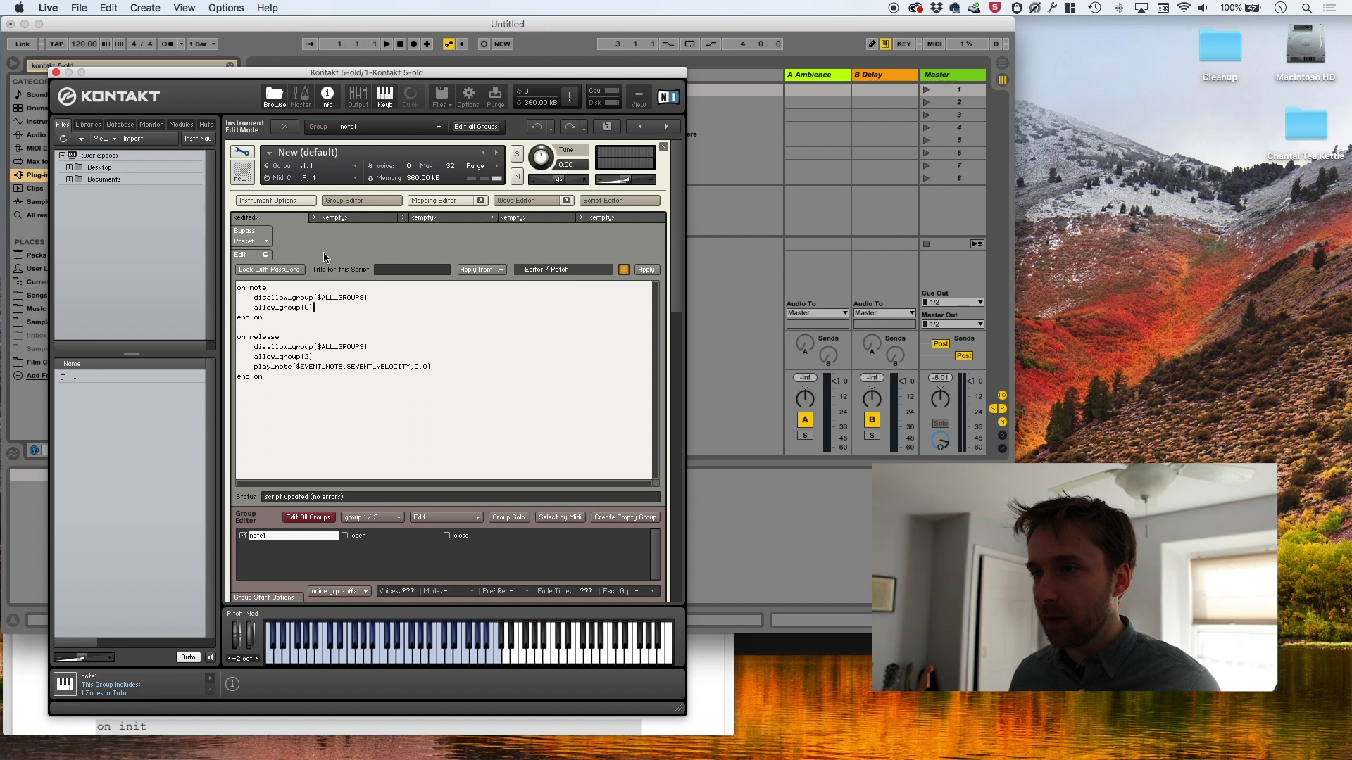
key(Return)
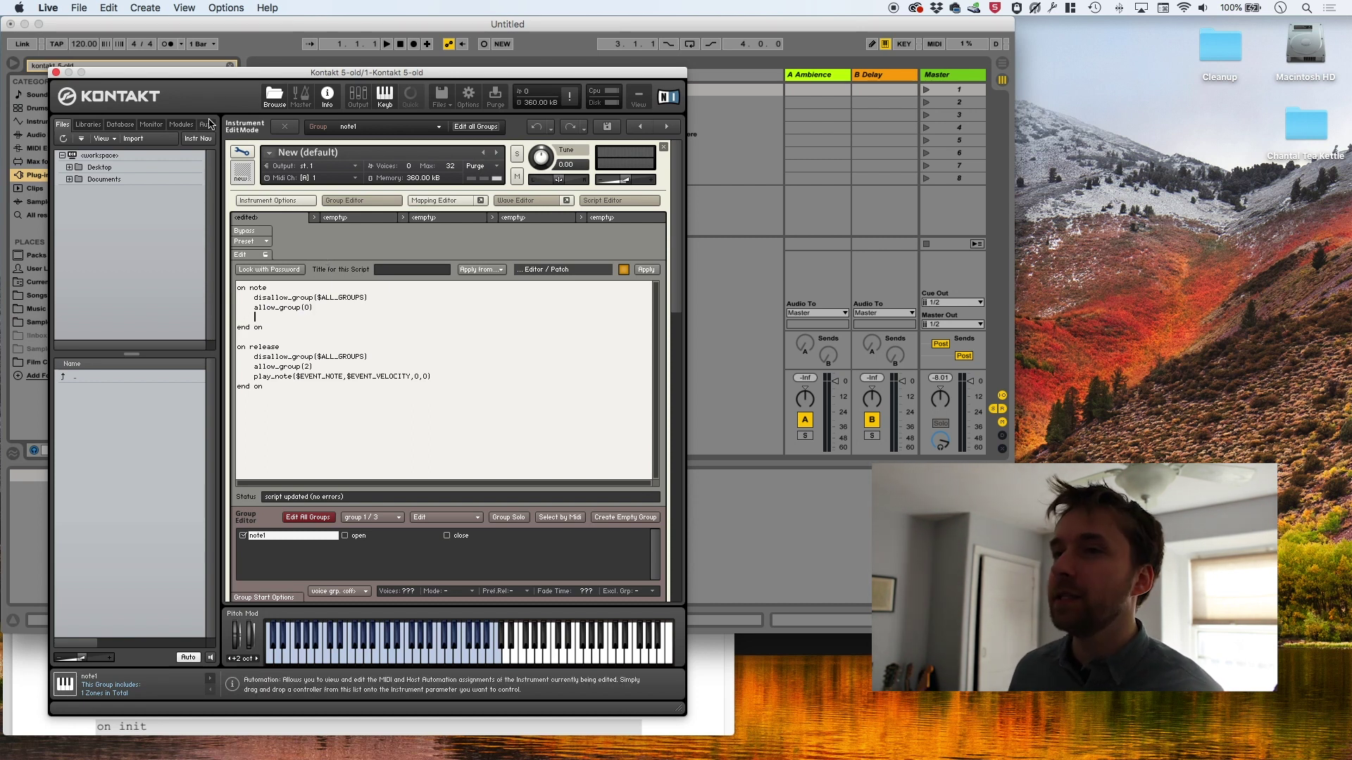
Step: Check group IDs in the Groups list and apply the note callback allowing groups 0 and 1
click(151, 124)
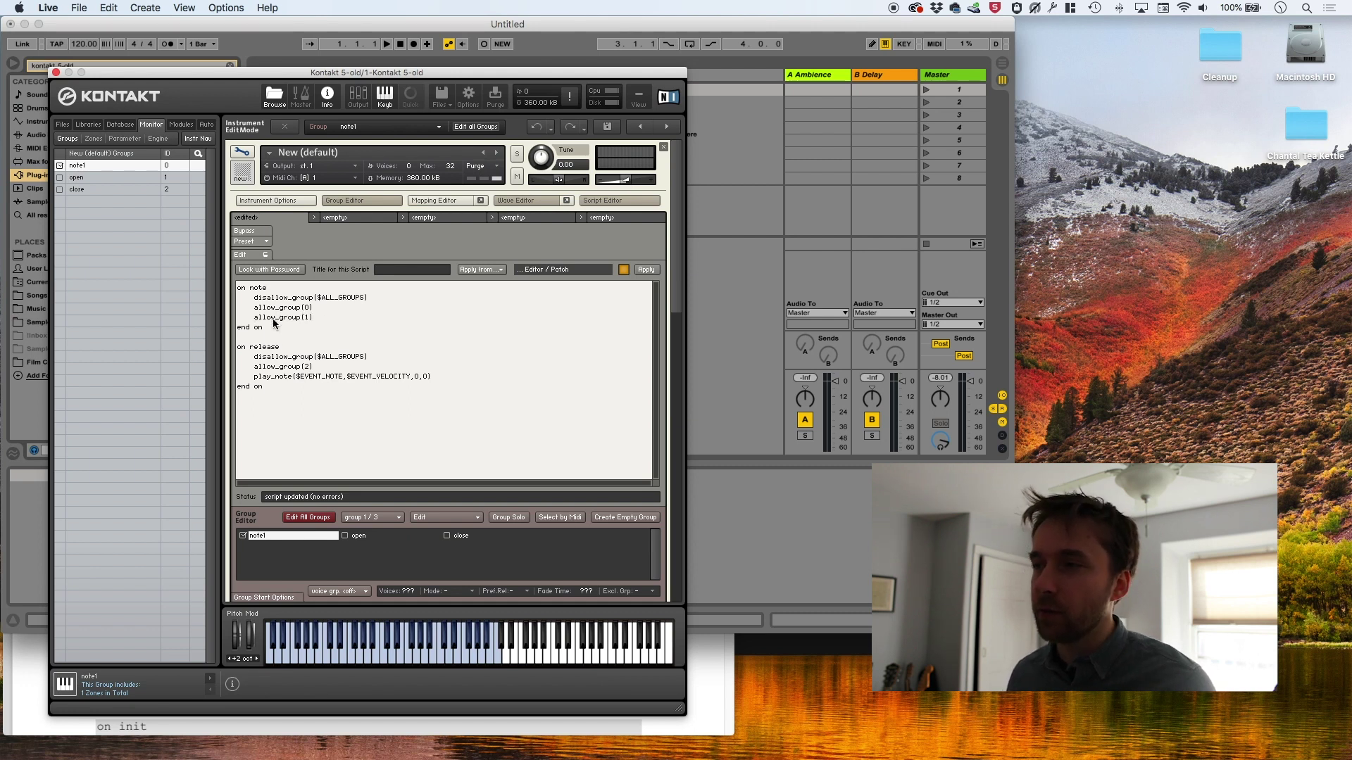
click(647, 270)
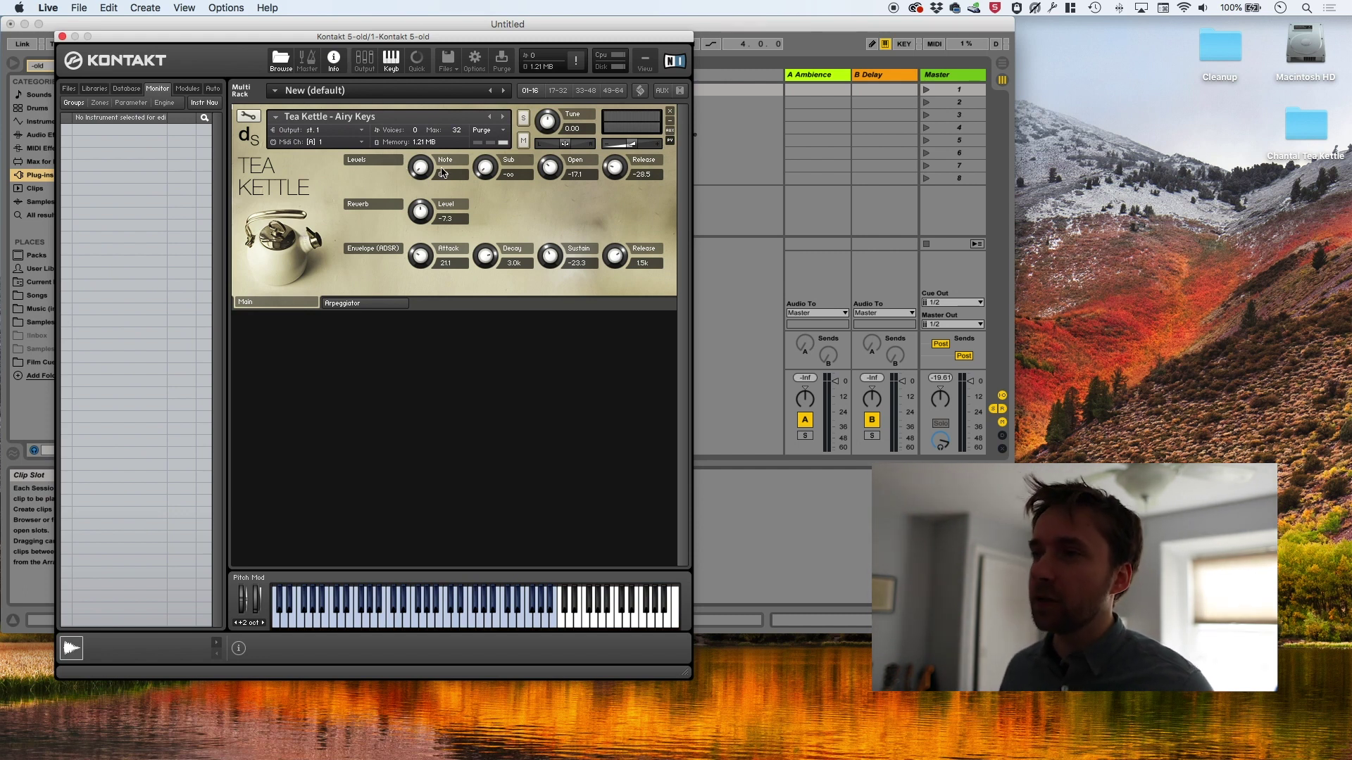
Step: Lower the Note level to -1.3 and raise the Sub level from -oo to -1.3
drag(424, 167, 424, 172)
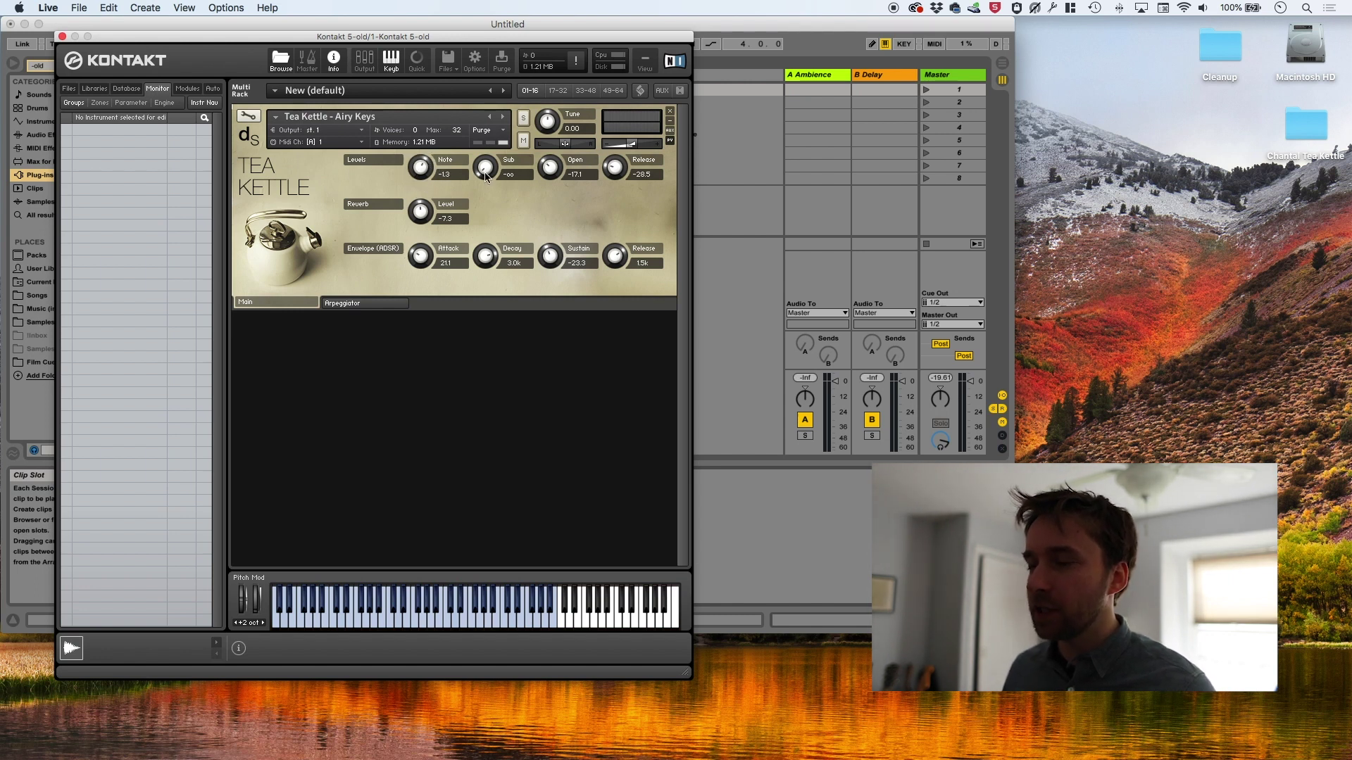
drag(485, 176, 486, 169)
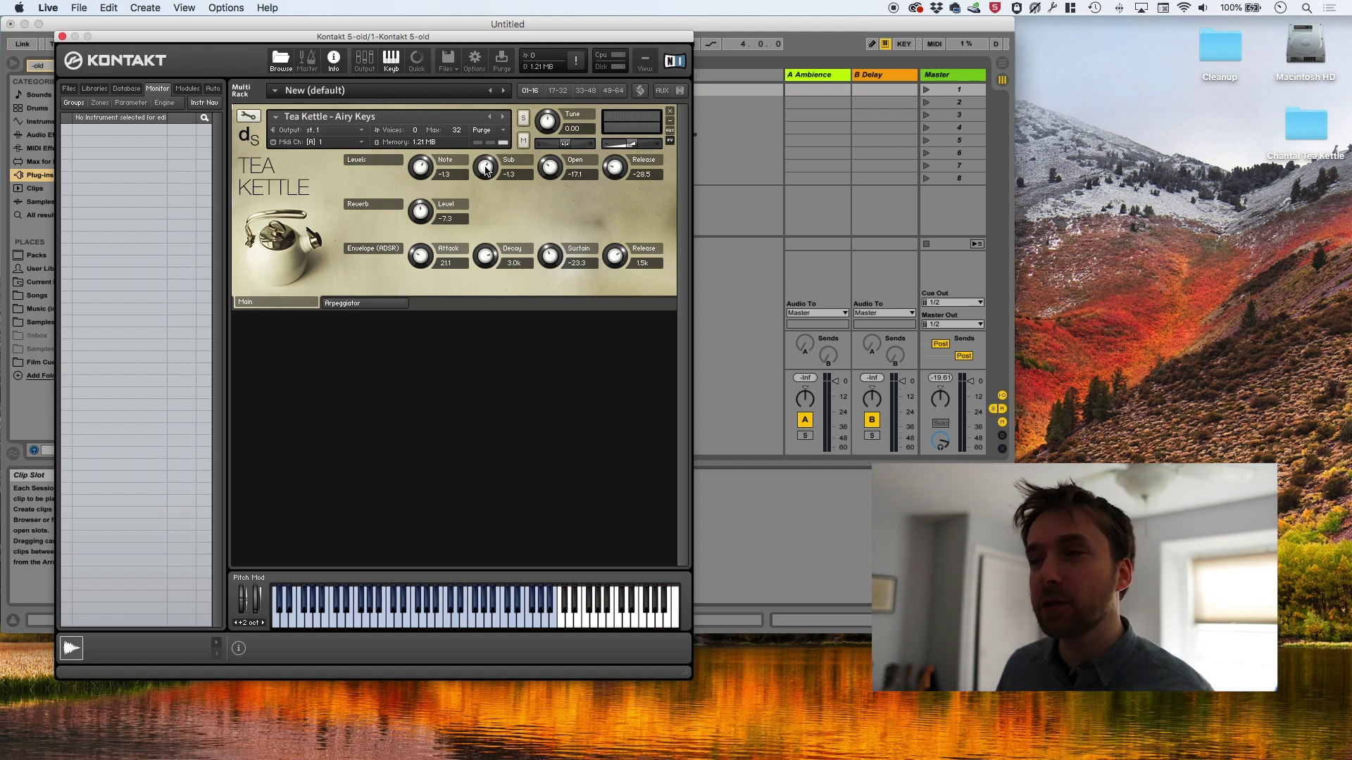
drag(486, 169, 486, 182)
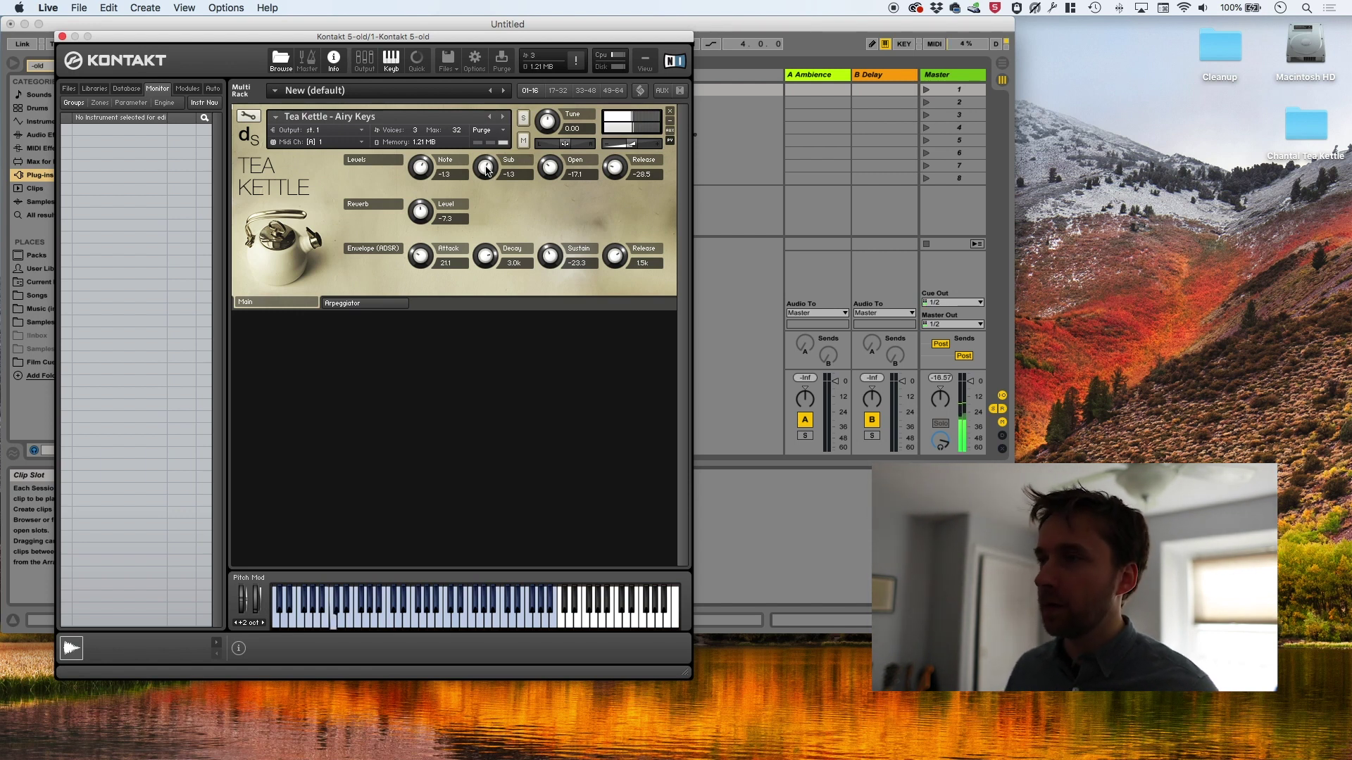
Step: Cycle through Basic Organ, Just Clicks, Beautiful Arp and New Wave Bass (viewing its arpeggiator), back to Airy Keys
click(504, 123)
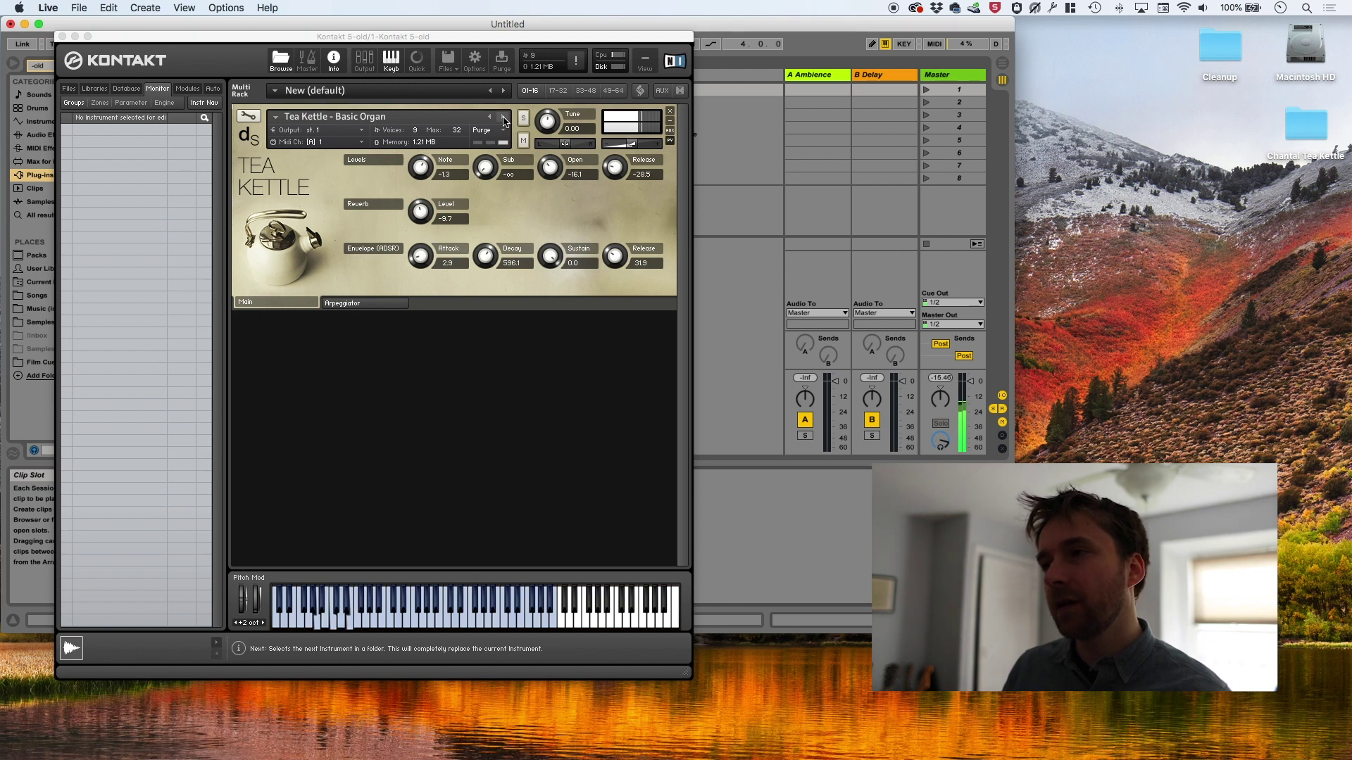
click(504, 121)
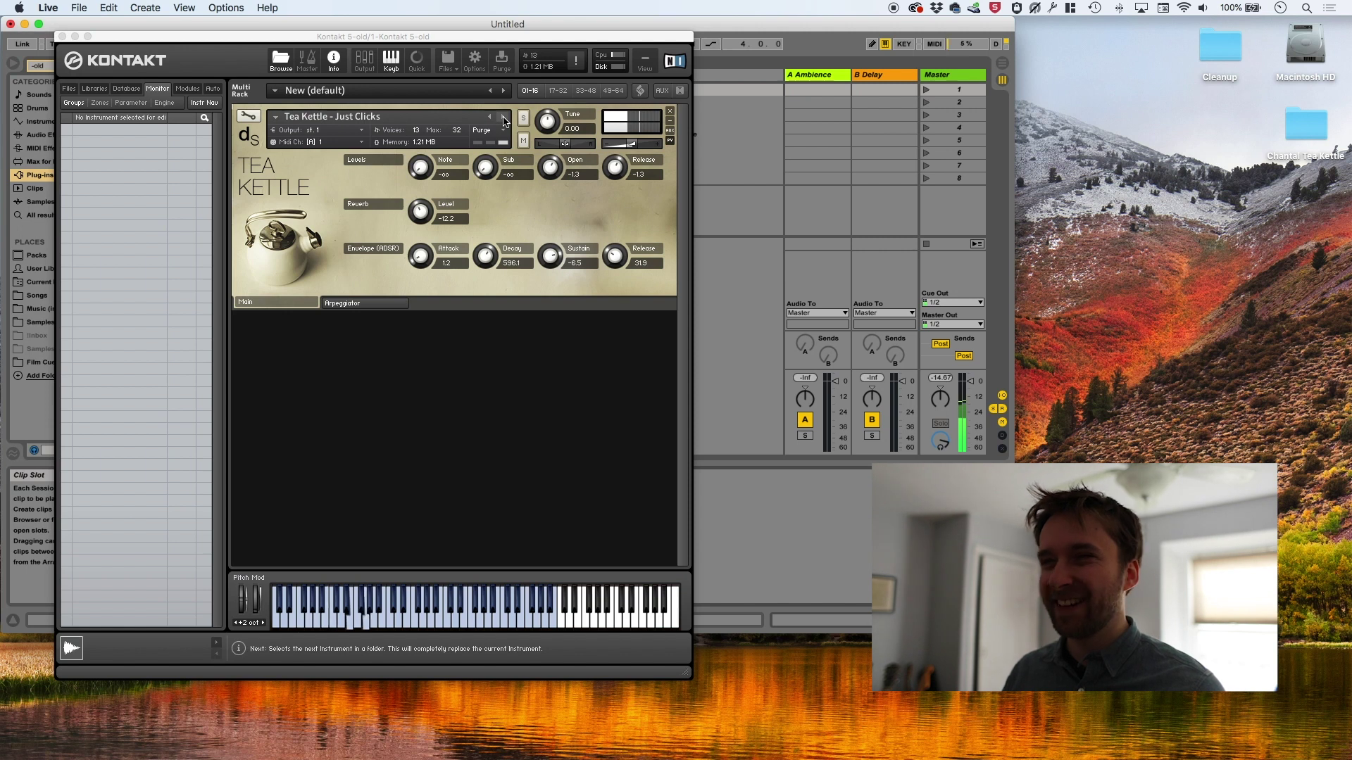
click(504, 121)
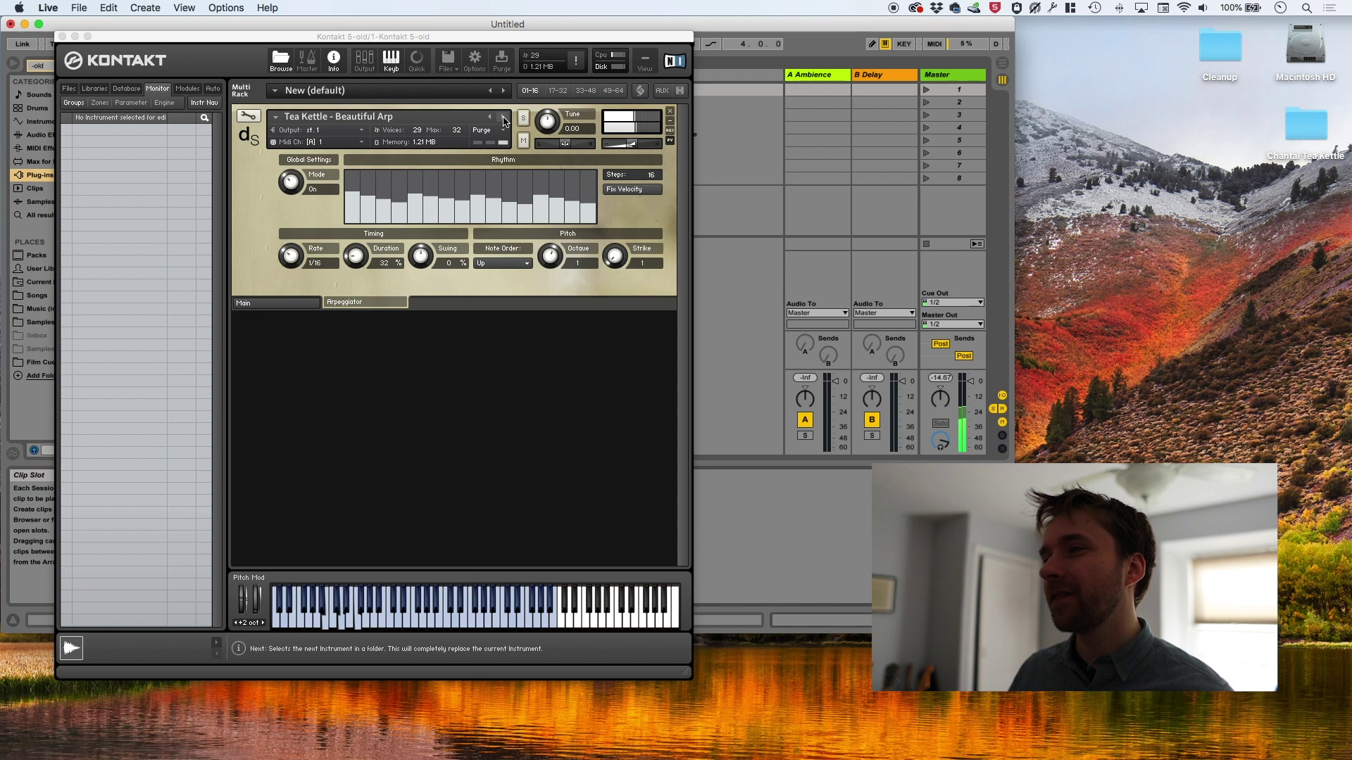
click(504, 118)
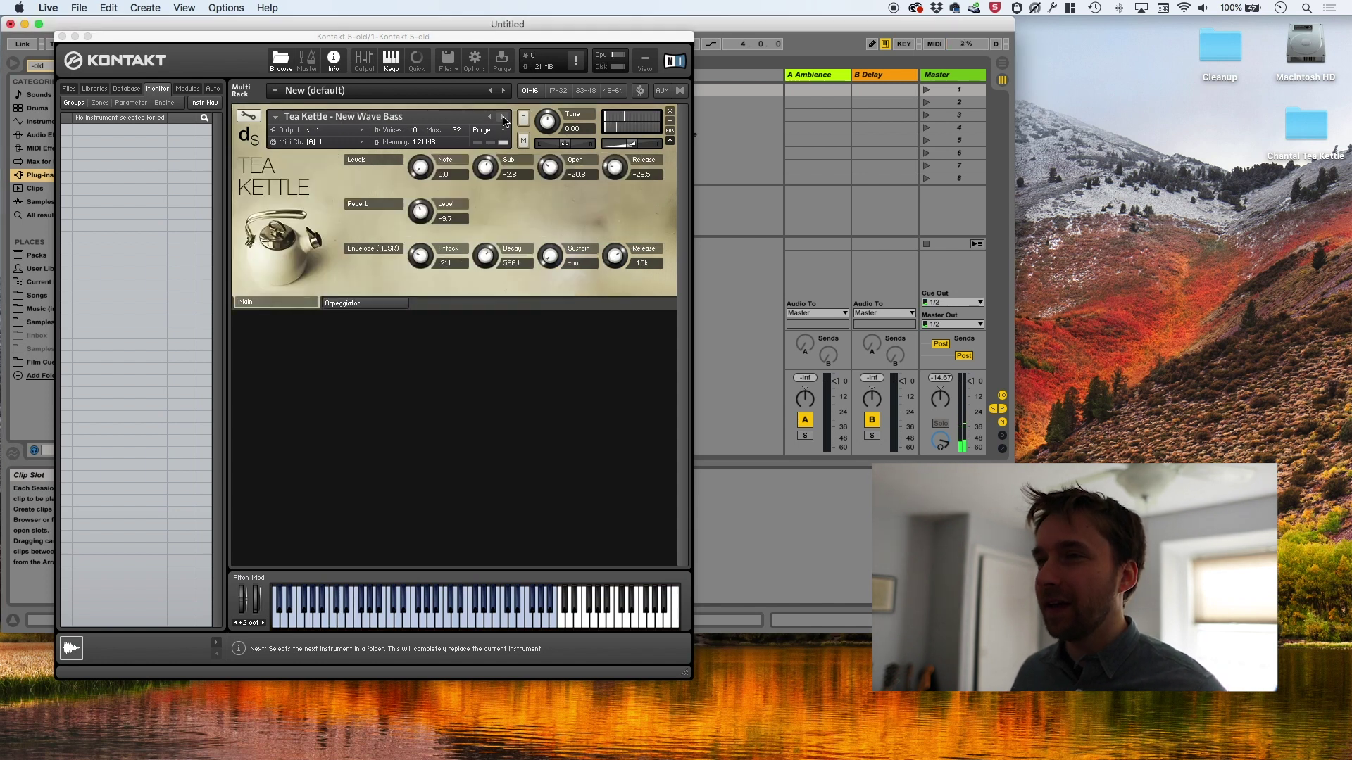
click(364, 303)
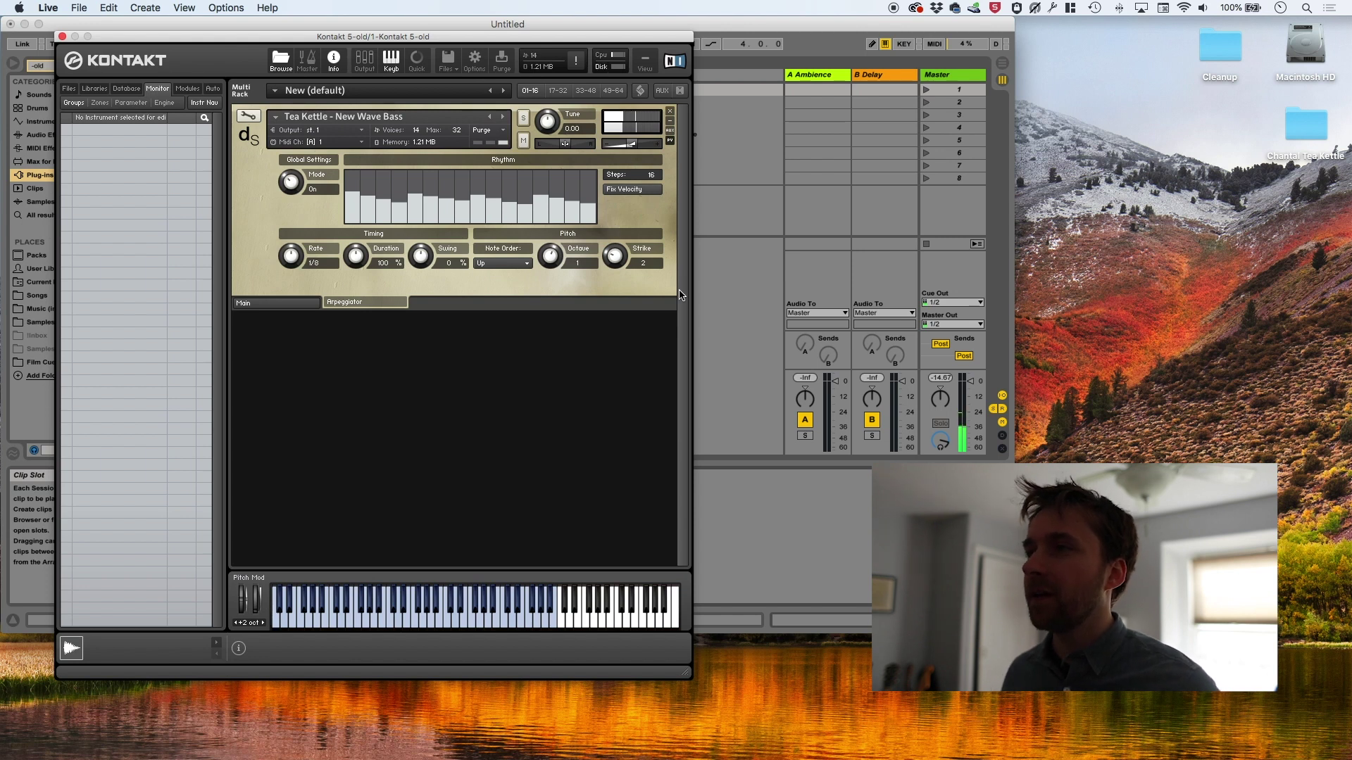
click(503, 118)
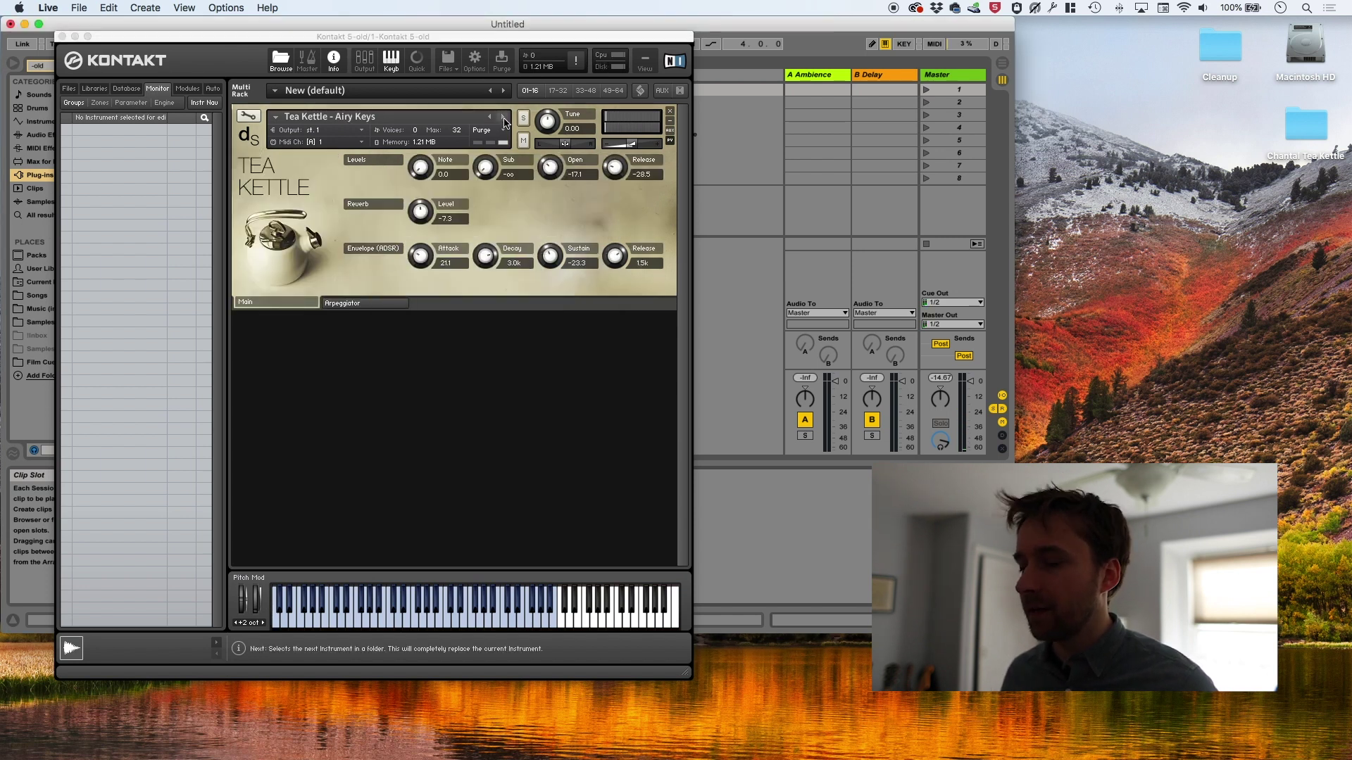